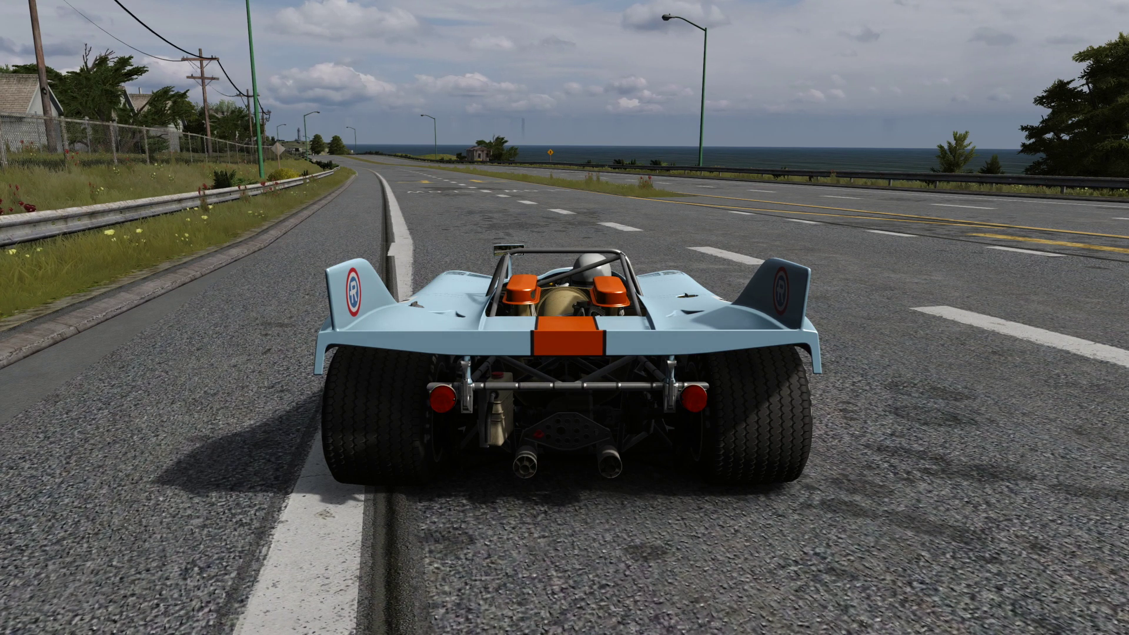
- Switch to the cockpit view and adjust the side mirror's angle with the Mirrors app
{"action": "key", "text": "F1"}
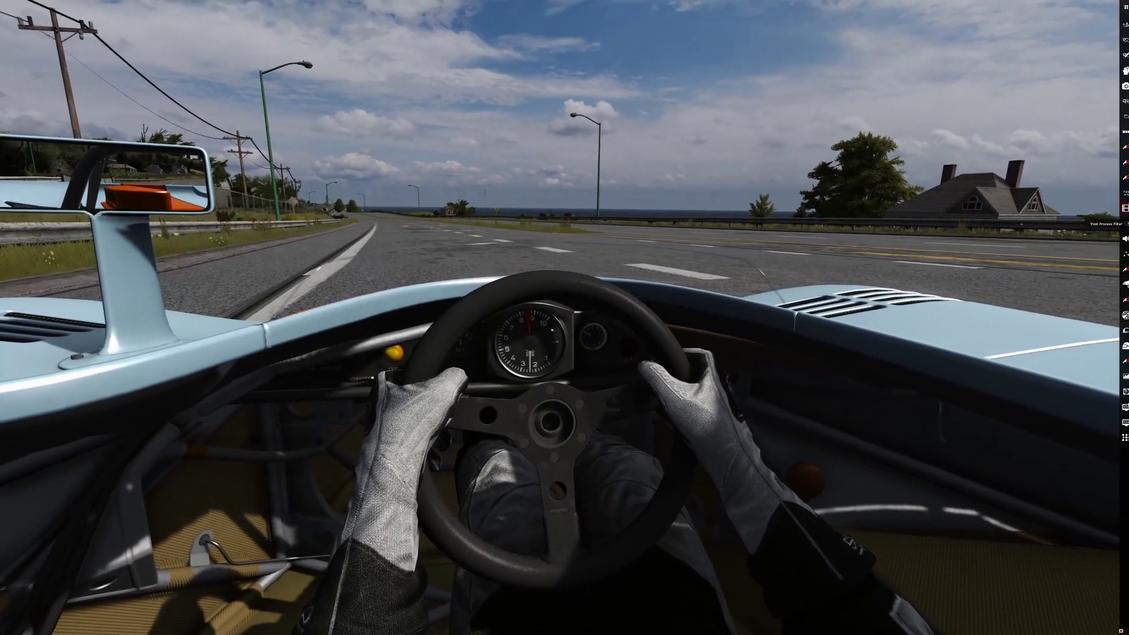
{"action": "mouse_move", "coordinate": [1121, 238]}
{"action": "left_click", "coordinate": [1121, 253]}
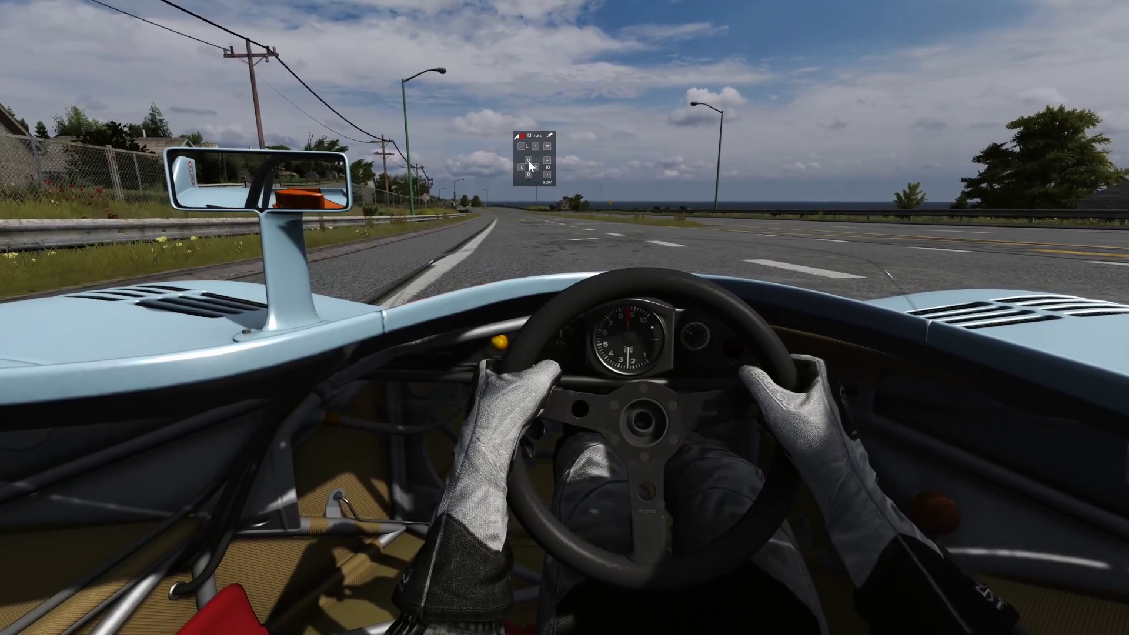
{"action": "left_click", "coordinate": [528, 161]}
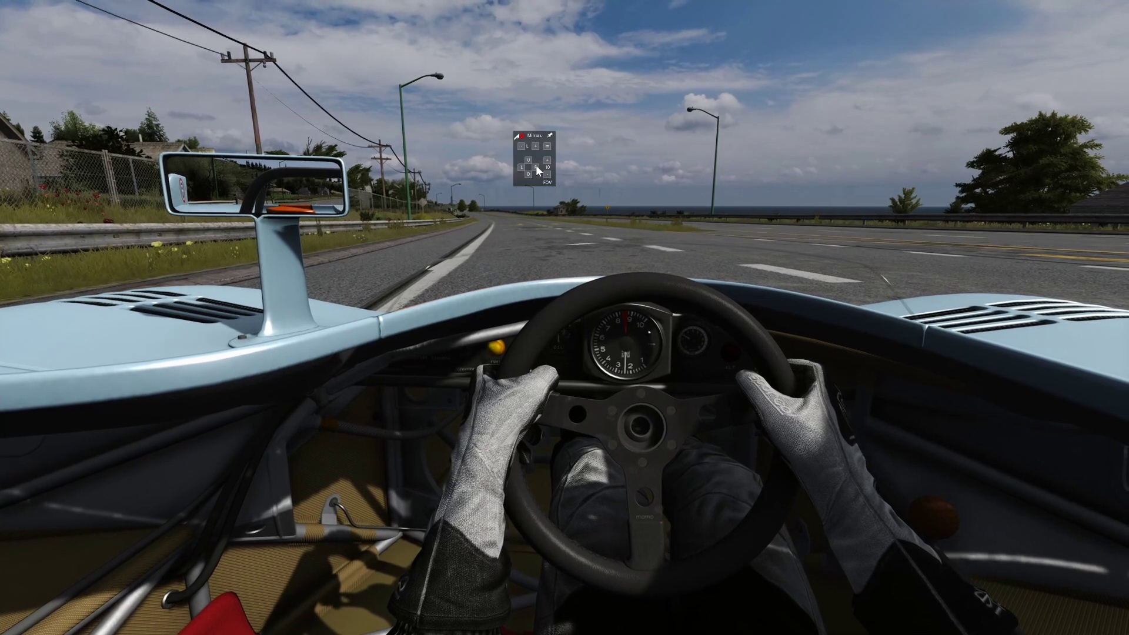
{"action": "left_click", "coordinate": [535, 167]}
{"action": "left_click", "coordinate": [527, 159]}
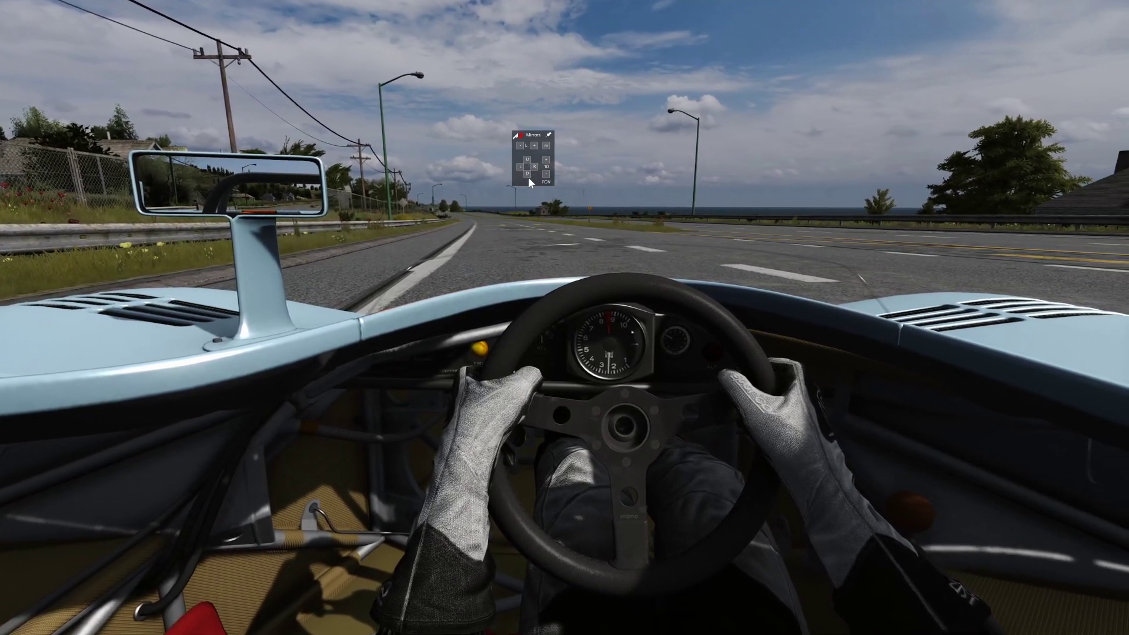
{"action": "left_click", "coordinate": [533, 168]}
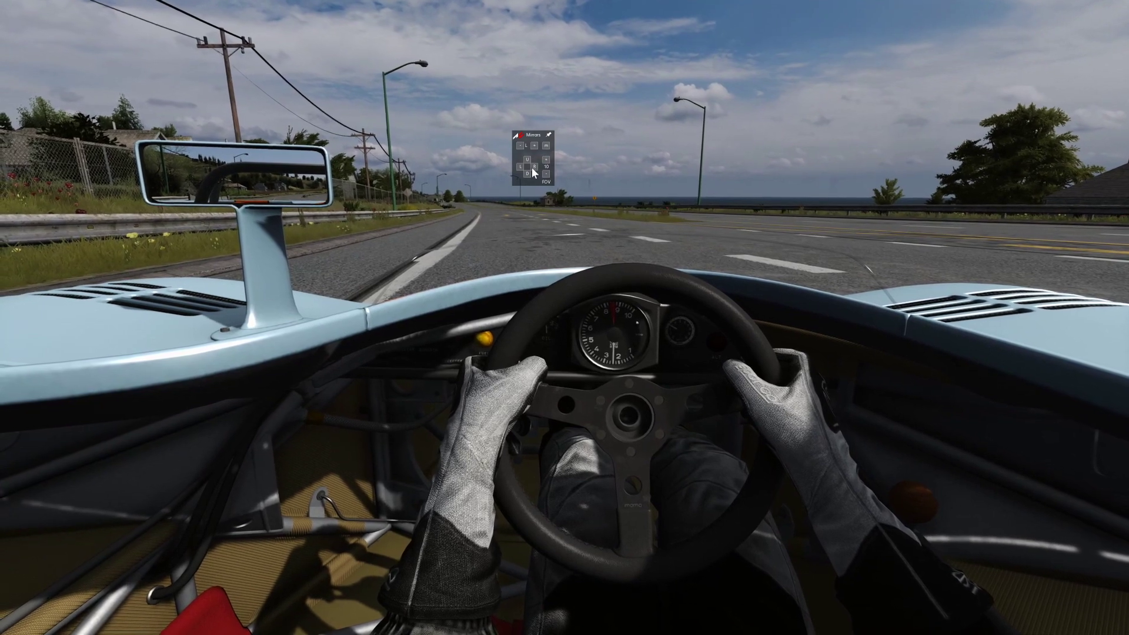
{"action": "left_click", "coordinate": [527, 172]}
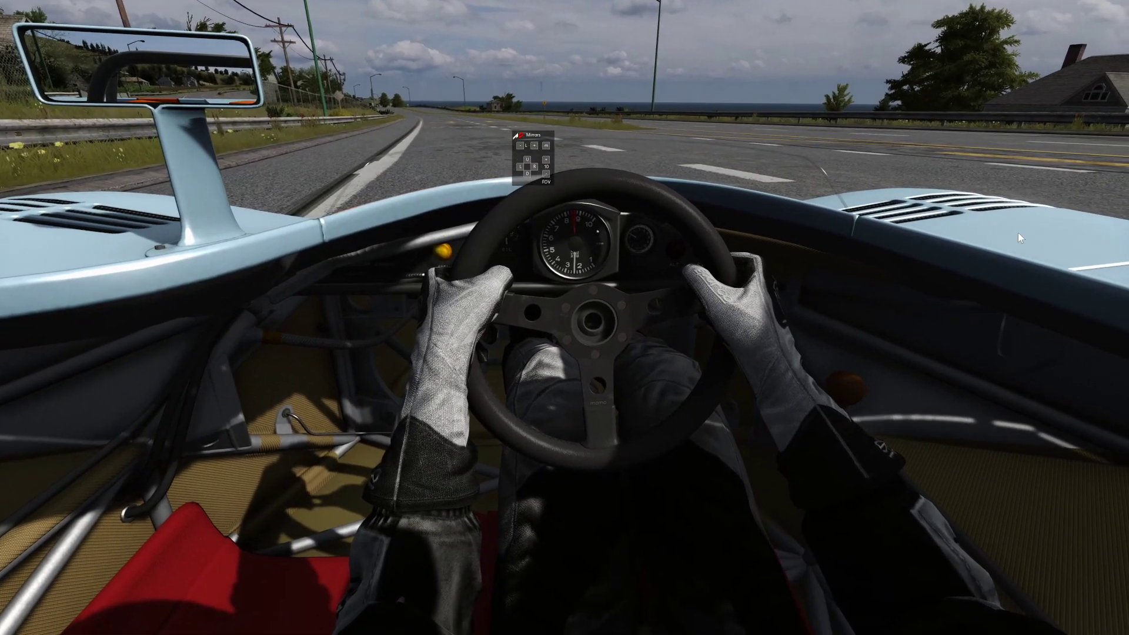
{"action": "mouse_move", "coordinate": [1126, 270]}
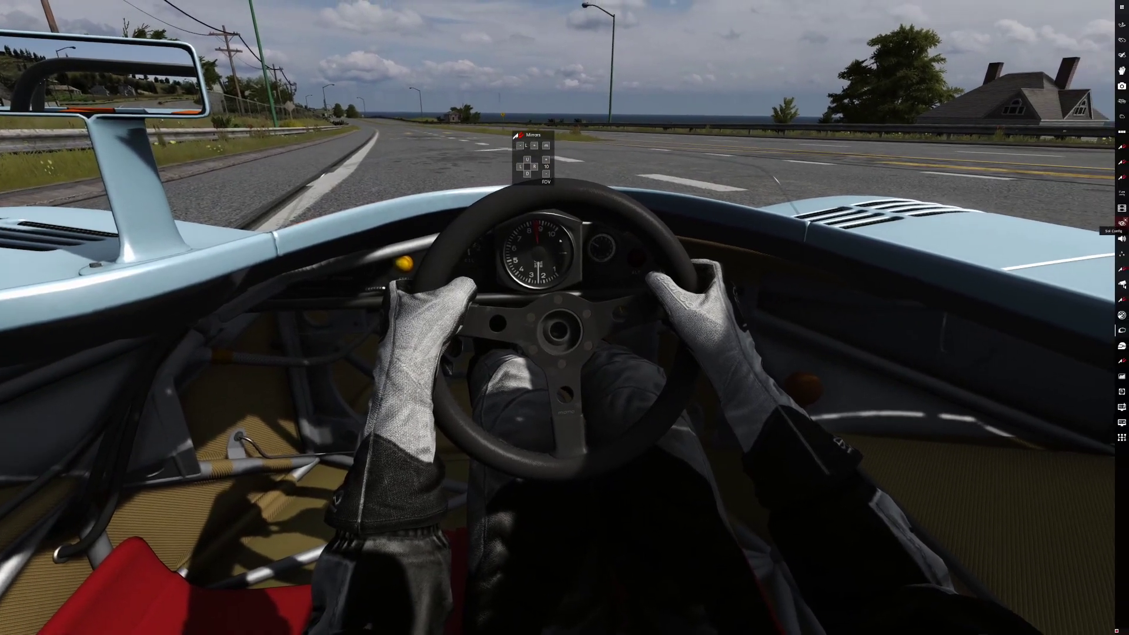
{"action": "left_click", "coordinate": [1122, 331]}
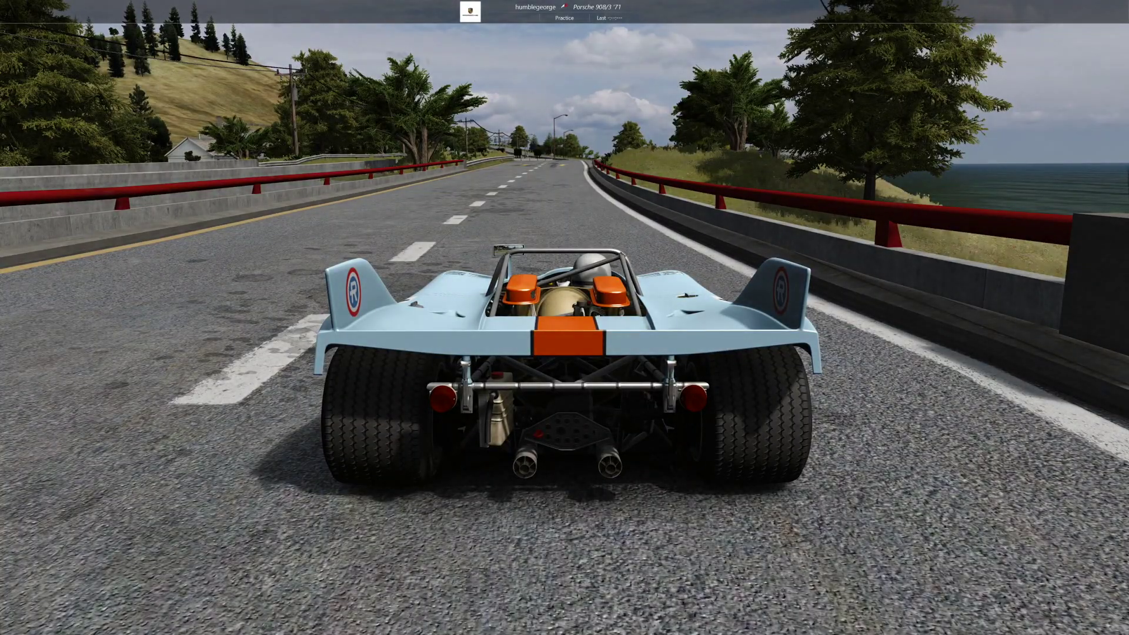
- Exit the practice session from the track and close the practice results
{"action": "left_click_drag", "start_coordinate": [258, 192], "coordinate": [384, 143]}
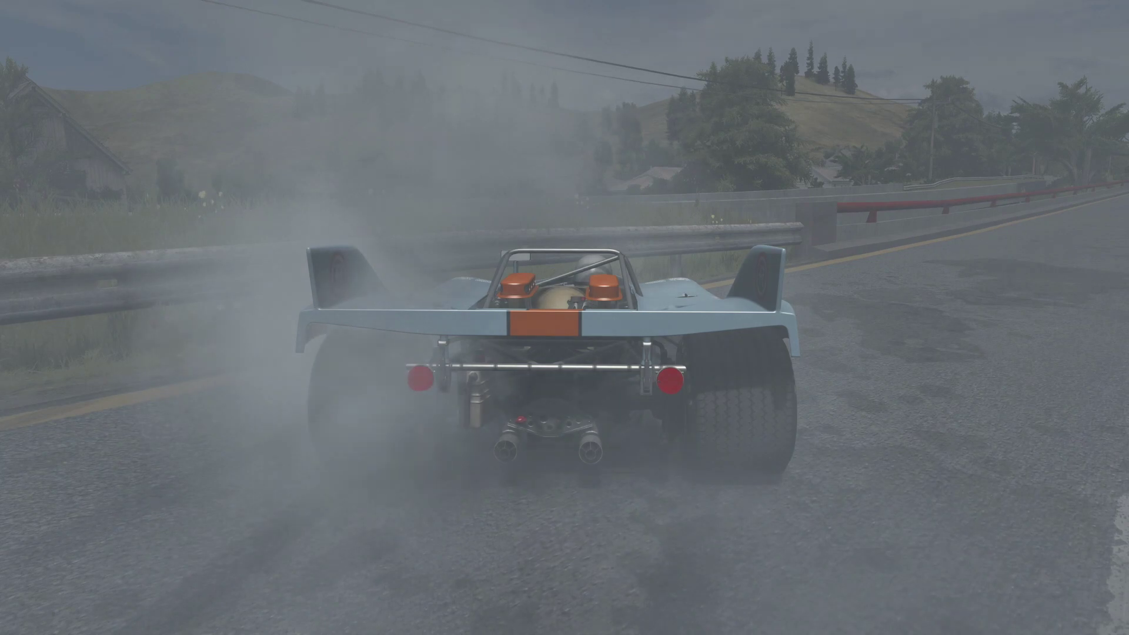
{"action": "key", "text": "Escape"}
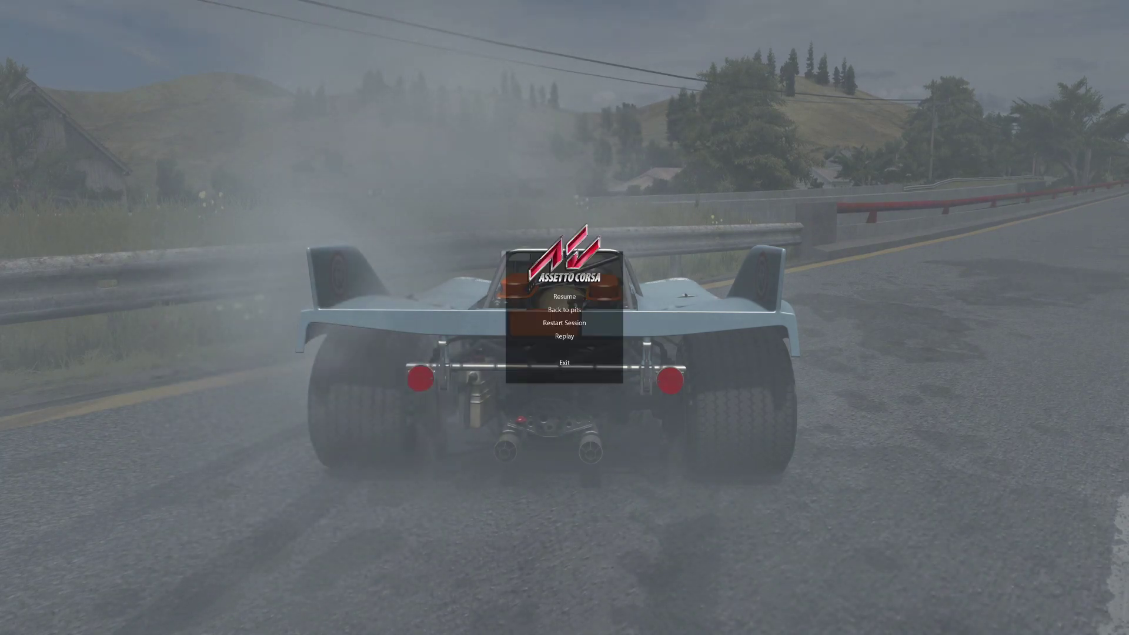
{"action": "left_click", "coordinate": [564, 364]}
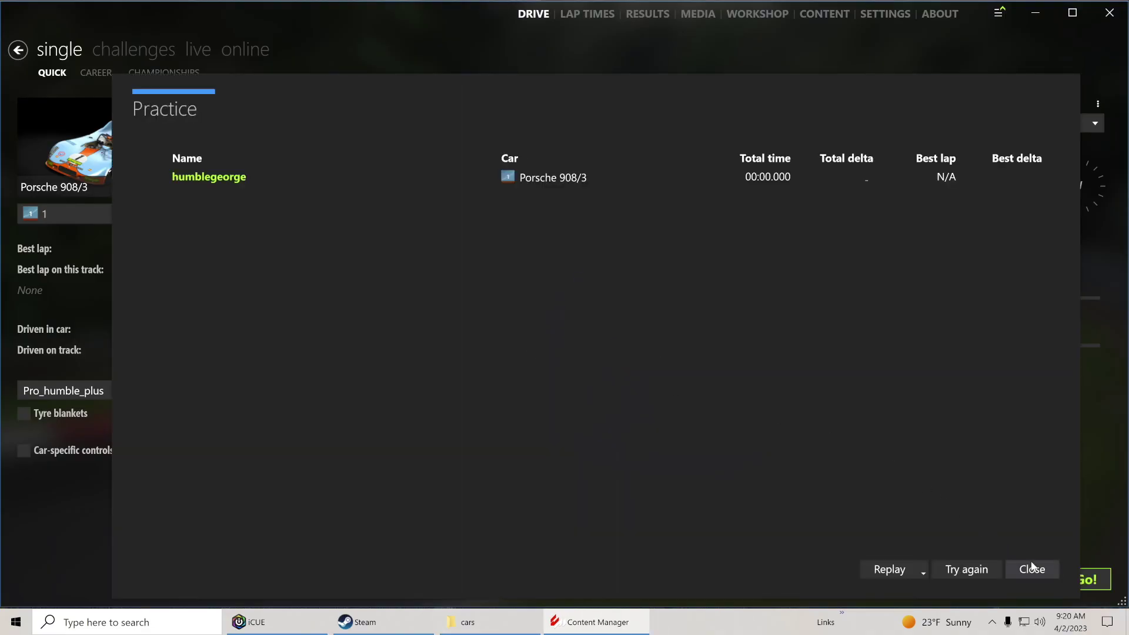
{"action": "left_click", "coordinate": [1033, 570]}
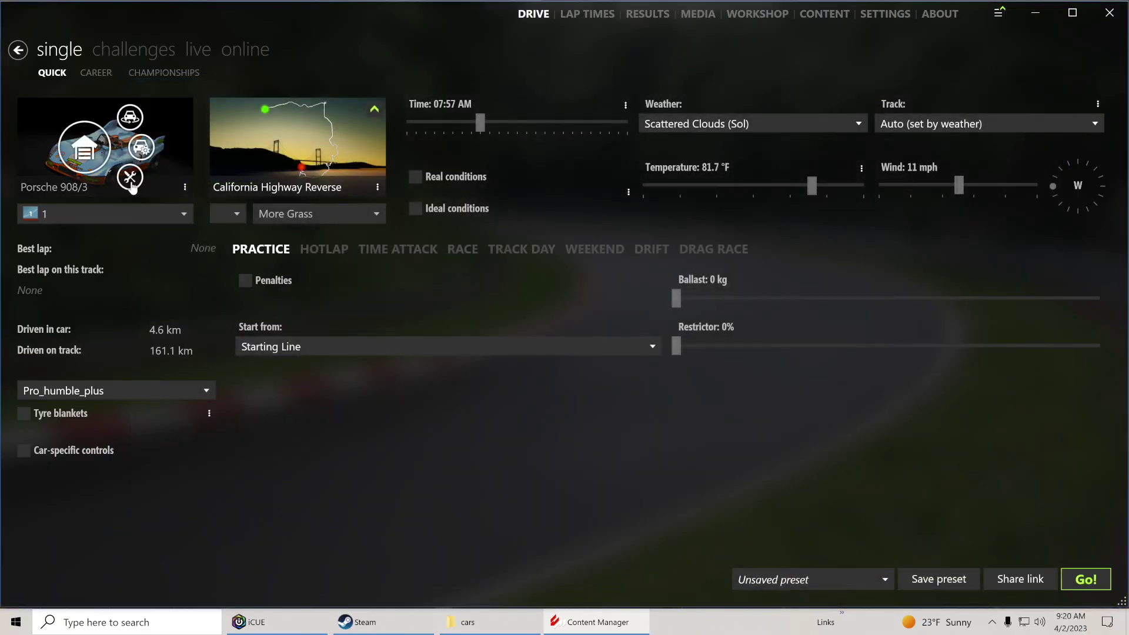
- Open the Porsche 908/3's content page and load the car in CM Showroom
{"action": "left_click", "coordinate": [130, 178]}
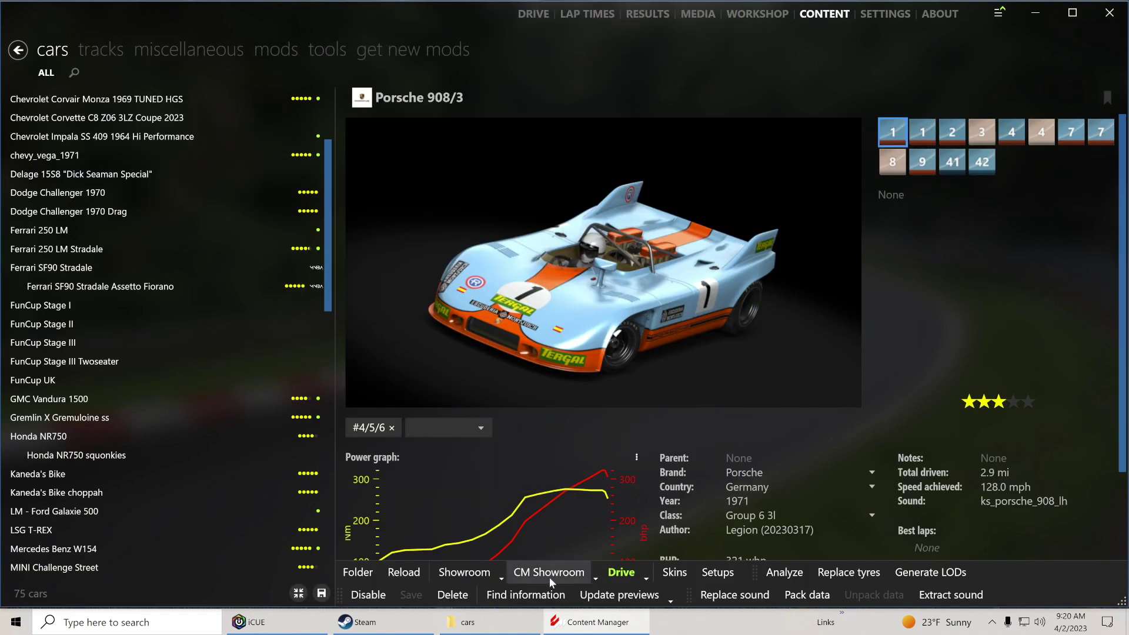
{"action": "left_click", "coordinate": [547, 573]}
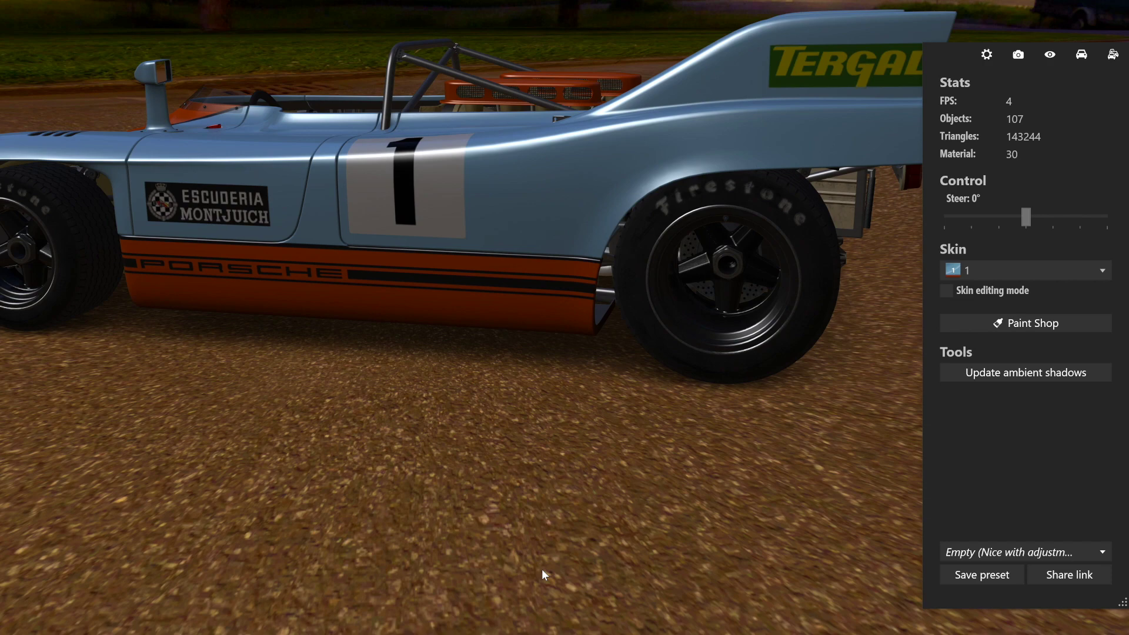
- Orbit to the car's rear and enable the Flames physics display in the car options
{"action": "left_click_drag", "start_coordinate": [601, 500], "coordinate": [415, 502]}
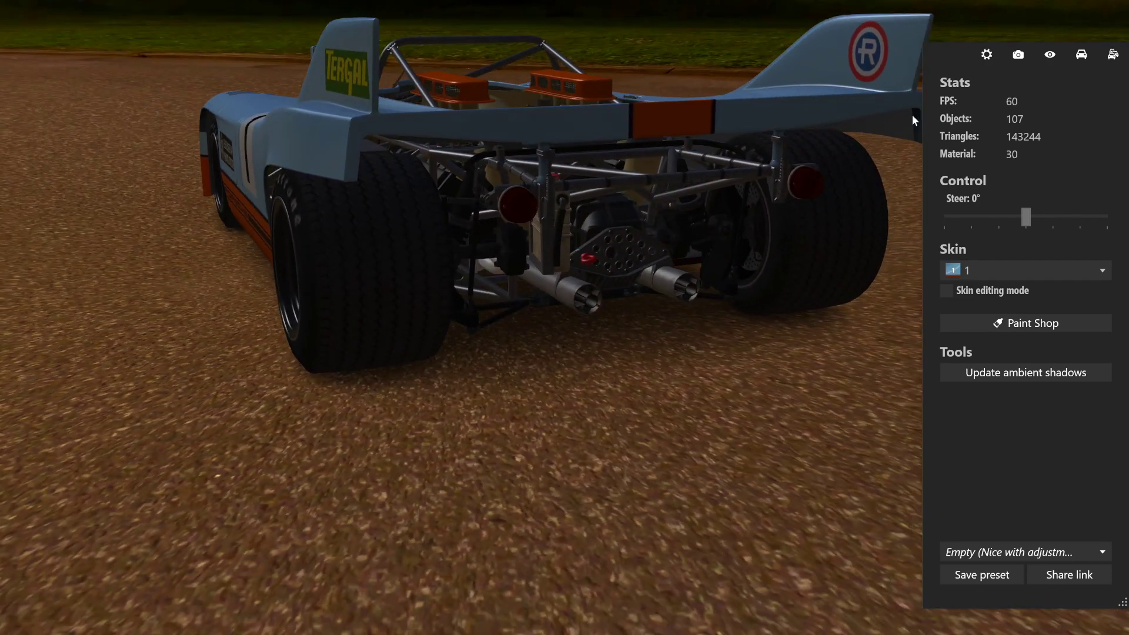
{"action": "left_click", "coordinate": [1081, 59]}
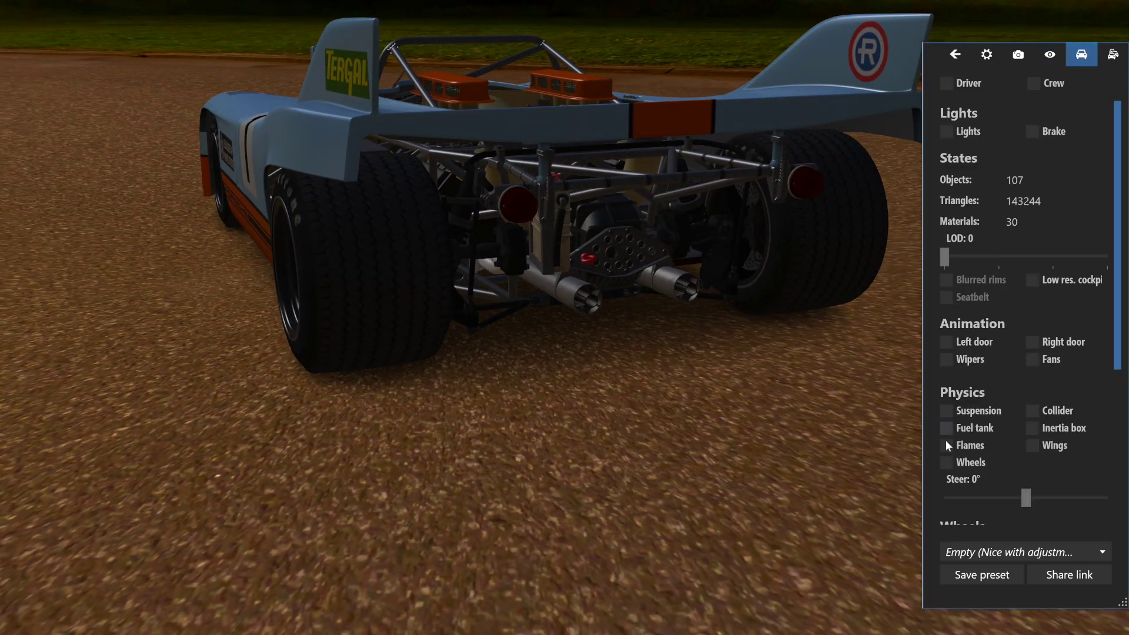
{"action": "left_click", "coordinate": [946, 446]}
- Examine the exhaust flame markers and rear mechanicals from behind, above and near ground level
{"action": "left_click_drag", "start_coordinate": [728, 472], "coordinate": [640, 414]}
{"action": "scroll", "coordinate": [634, 469], "scroll_direction": "up", "scroll_amount": 5}
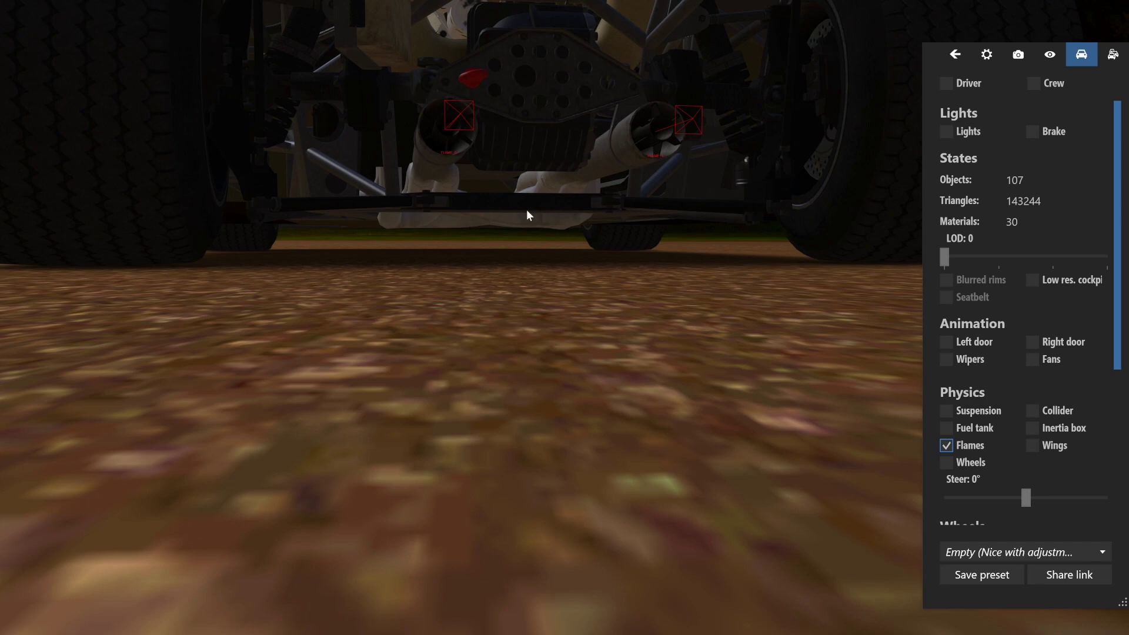
{"action": "left_click_drag", "start_coordinate": [585, 263], "coordinate": [560, 382]}
{"action": "scroll", "coordinate": [560, 382], "scroll_direction": "up", "scroll_amount": 5}
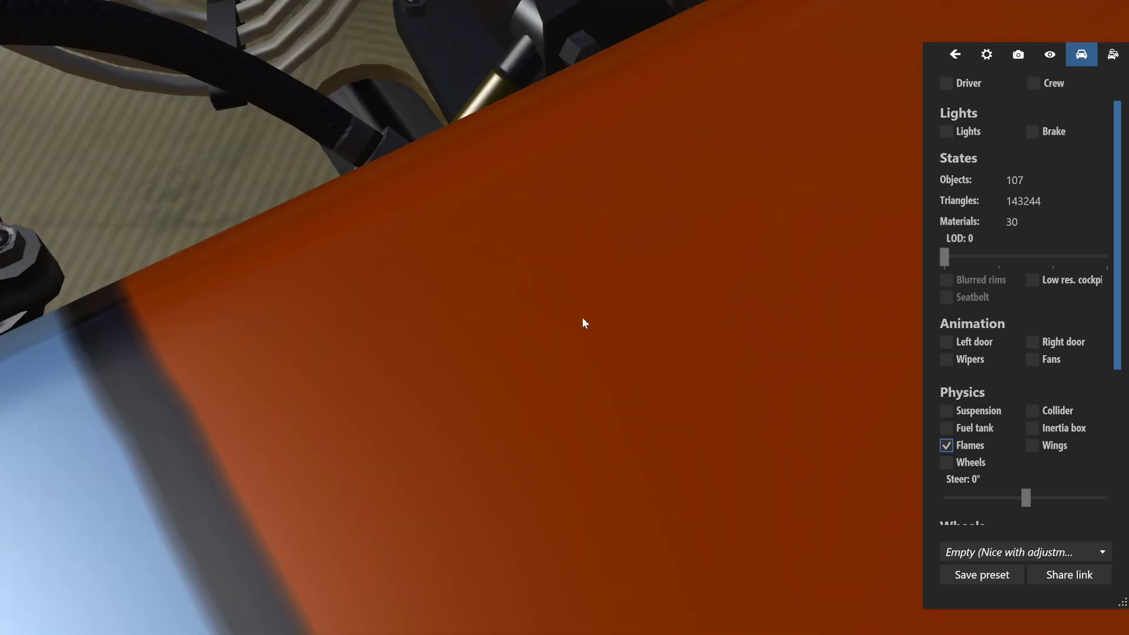
{"action": "left_click_drag", "start_coordinate": [513, 306], "coordinate": [879, 307]}
{"action": "left_click_drag", "start_coordinate": [574, 252], "coordinate": [422, 34]}
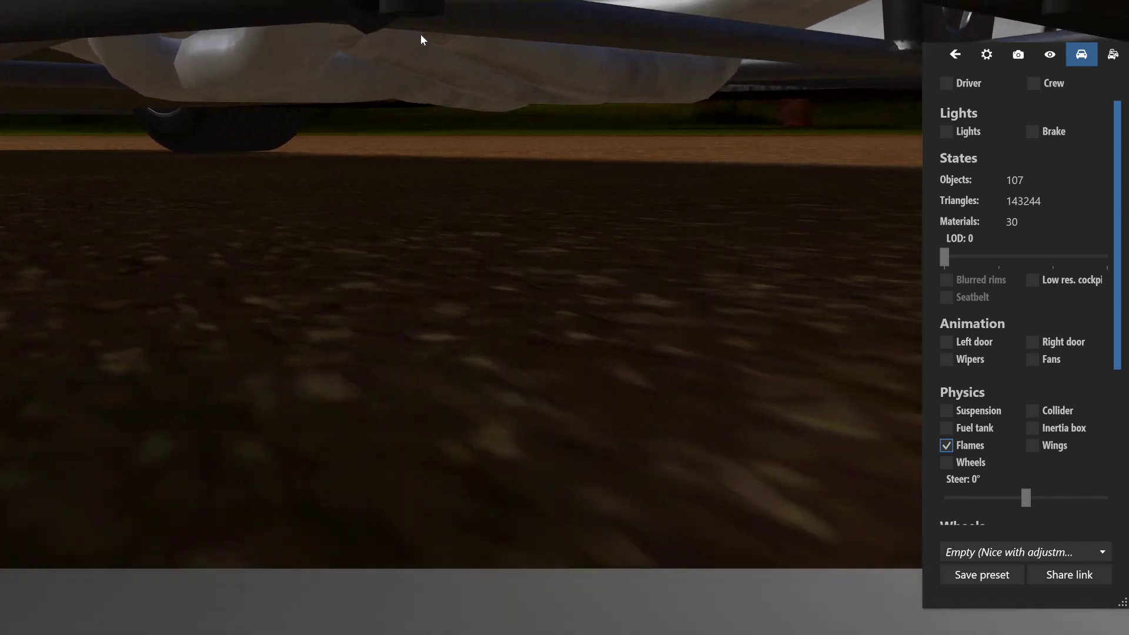
{"action": "left_click_drag", "start_coordinate": [609, 116], "coordinate": [476, 98]}
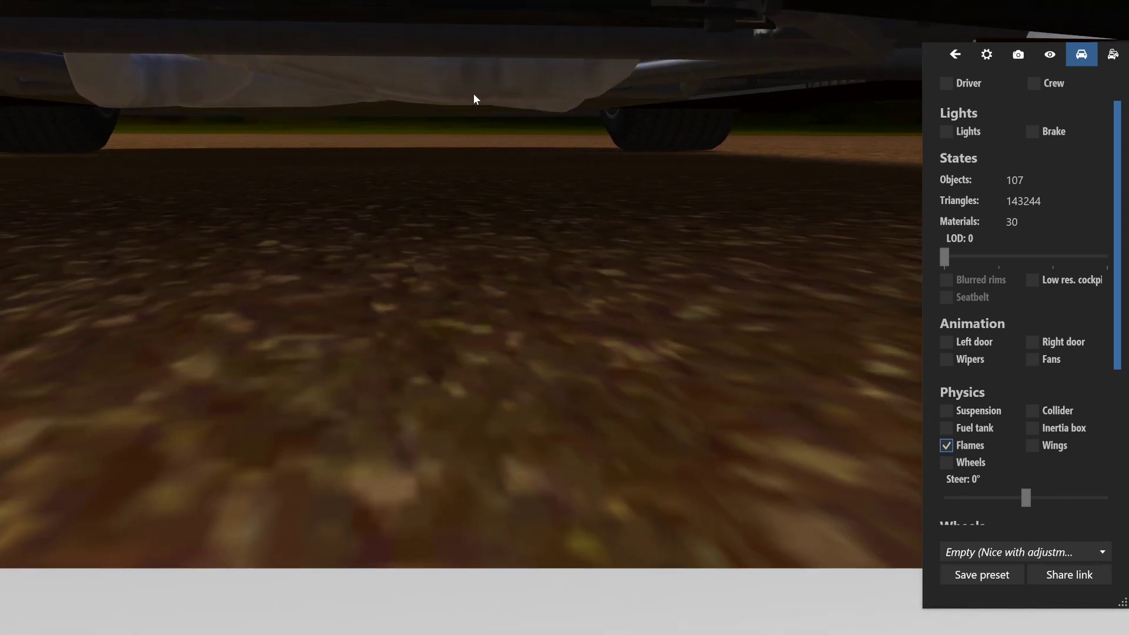
{"action": "scroll", "coordinate": [475, 96], "scroll_direction": "down", "scroll_amount": 5}
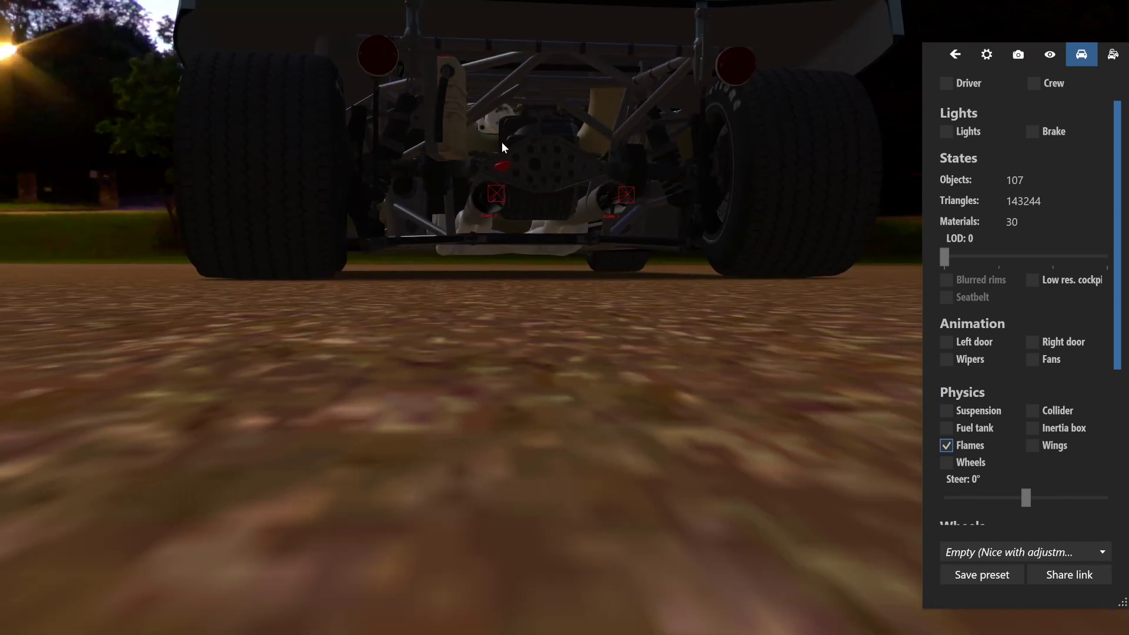
{"action": "left_click_drag", "start_coordinate": [505, 121], "coordinate": [505, 191]}
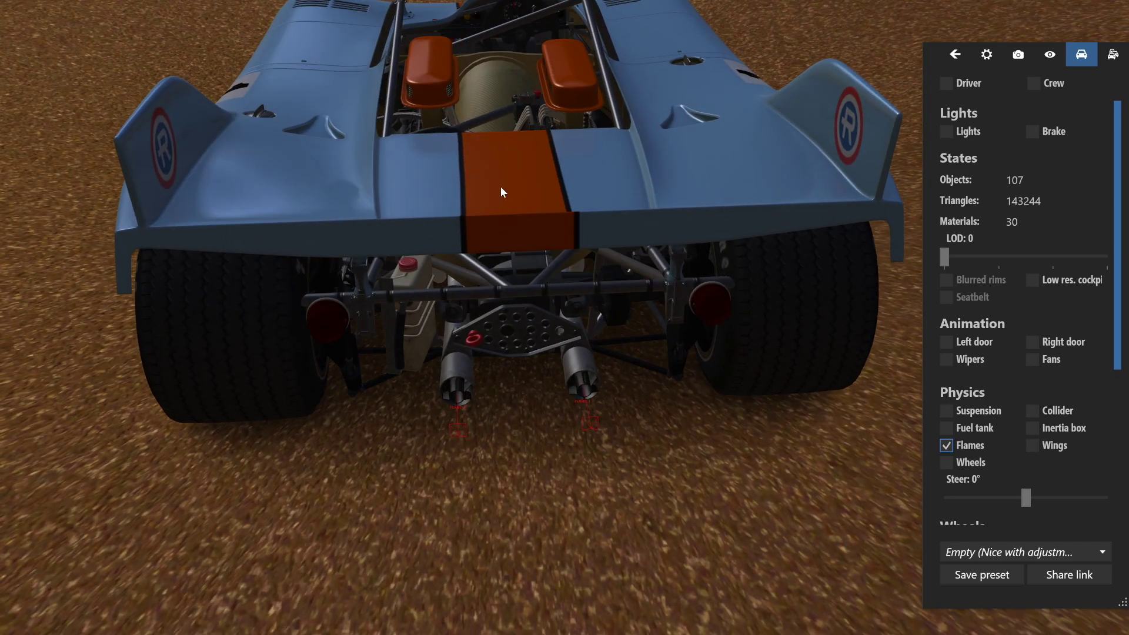
{"action": "left_click_drag", "start_coordinate": [423, 156], "coordinate": [257, 99]}
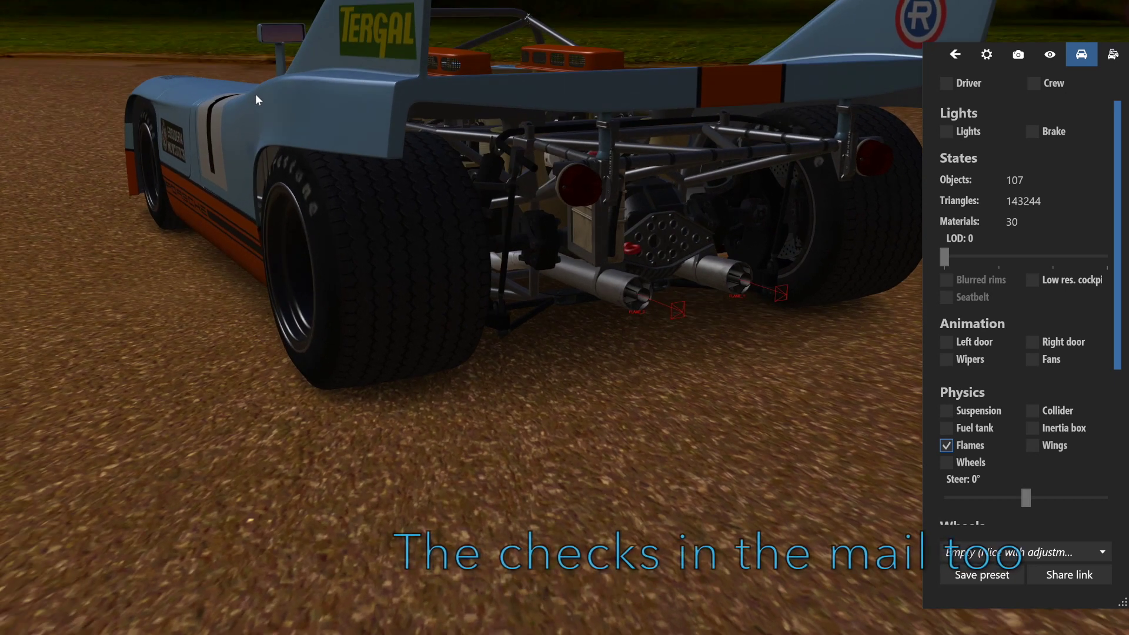
- Turn on the car's lights and switch to the cockpit view, tilted down to show the instruments and steering wheel
{"action": "left_click", "coordinate": [945, 132]}
{"action": "left_click_drag", "start_coordinate": [602, 175], "coordinate": [532, 174]}
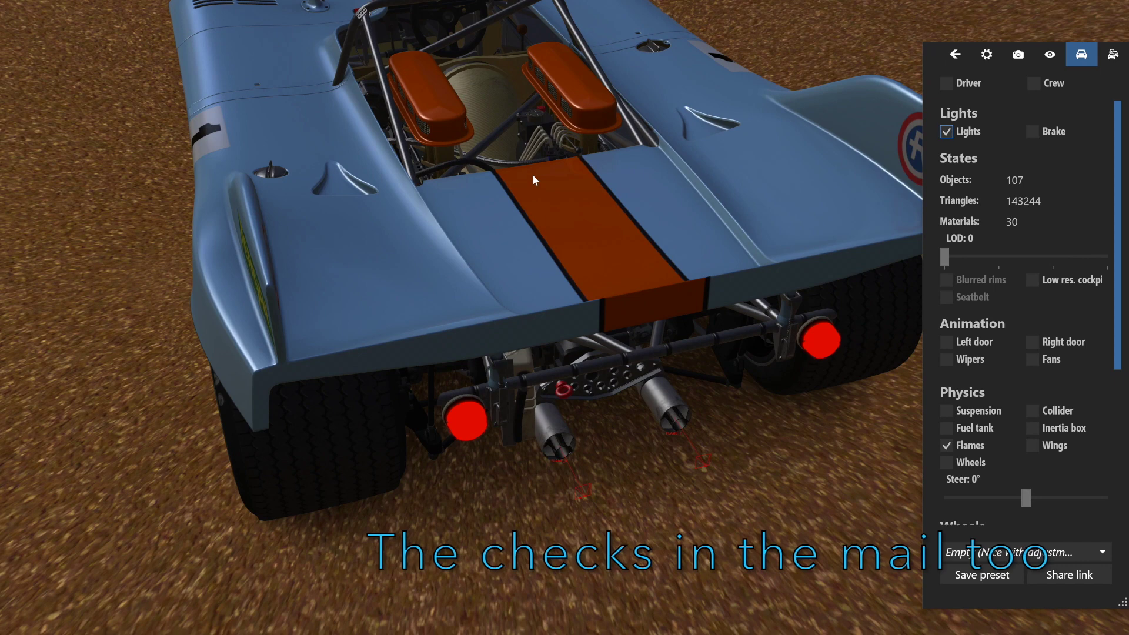
{"action": "key", "text": "F1"}
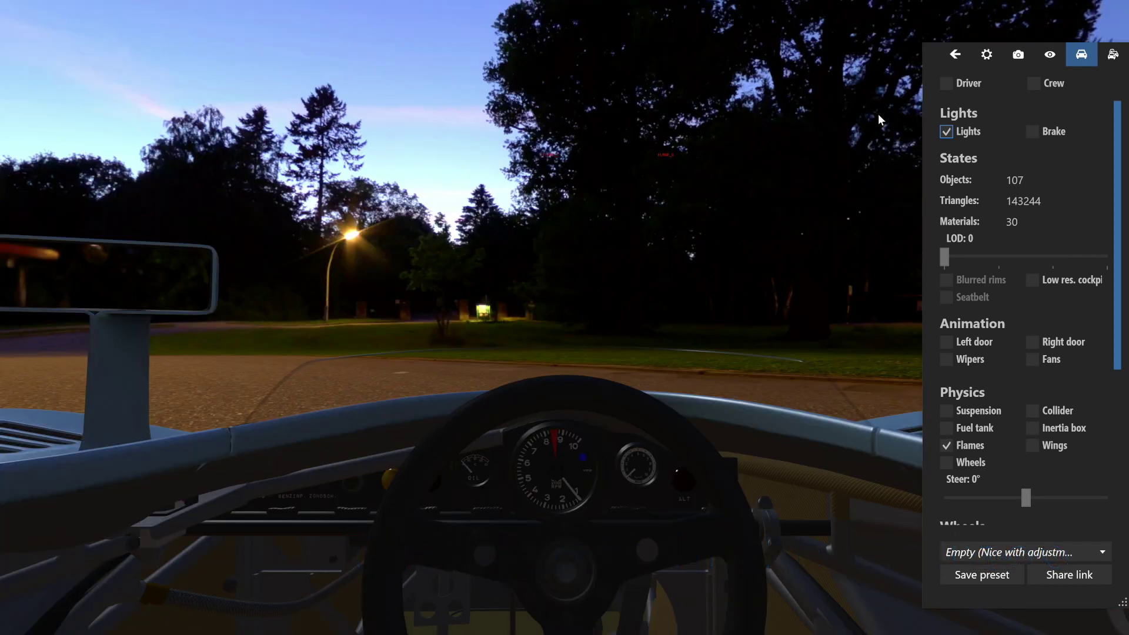
{"action": "left_click", "coordinate": [953, 55]}
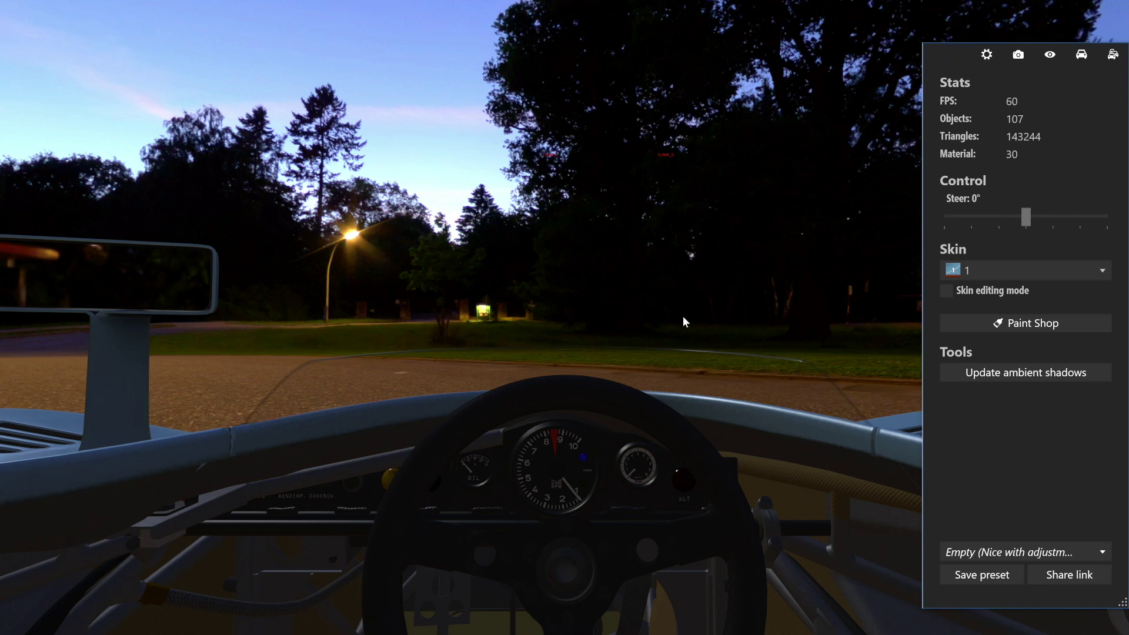
{"action": "left_click_drag", "start_coordinate": [628, 415], "coordinate": [614, 484]}
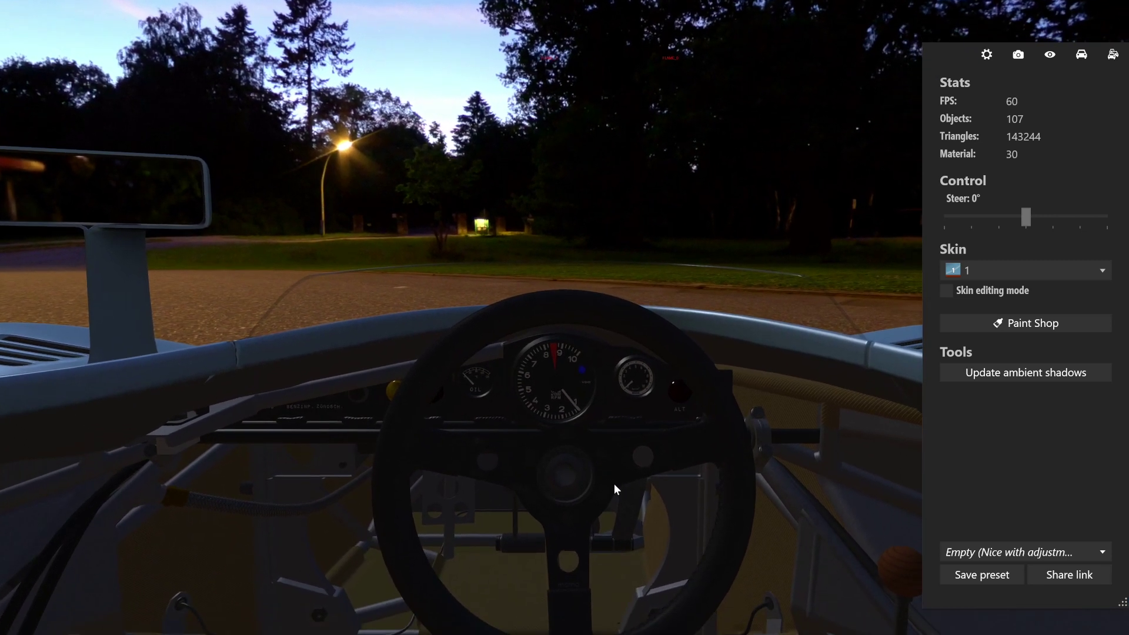
- Inspect the mesh, material and texture details of the tachometer, its needle and the two smaller gauges
{"action": "left_click", "coordinate": [568, 396]}
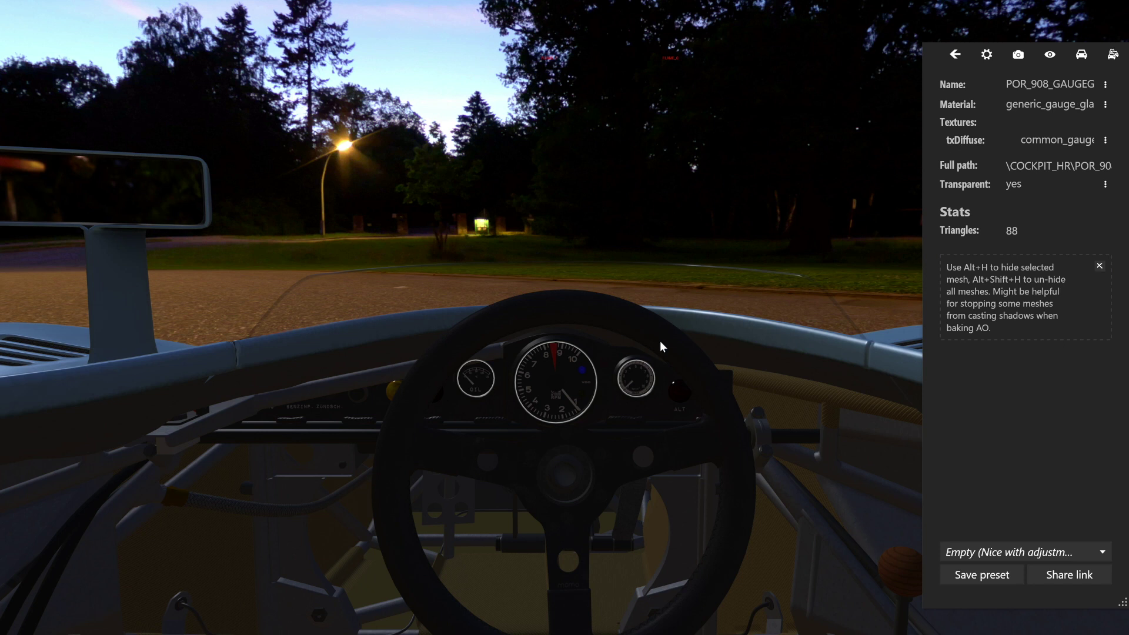
{"action": "left_click", "coordinate": [569, 399]}
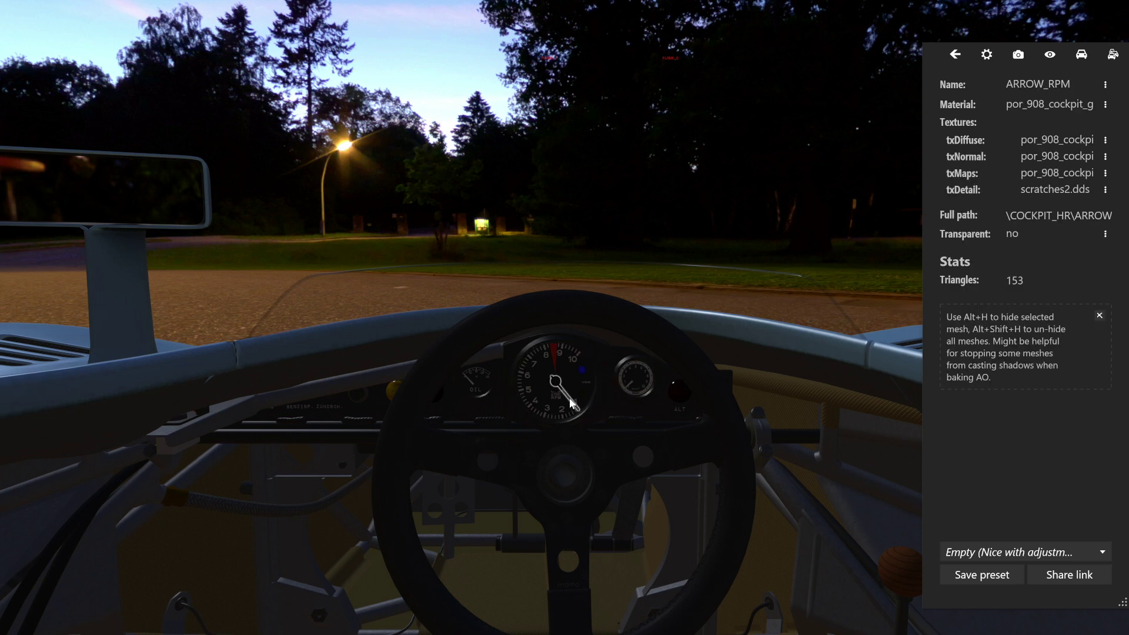
{"action": "left_click", "coordinate": [628, 383]}
{"action": "left_click", "coordinate": [628, 383]}
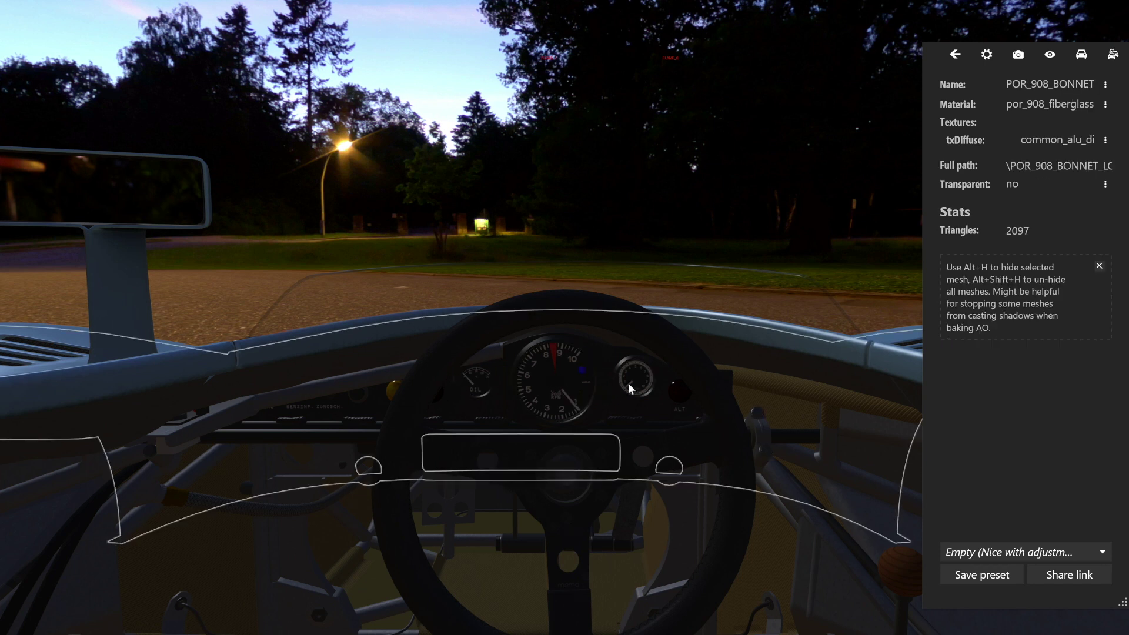
{"action": "left_click", "coordinate": [628, 383]}
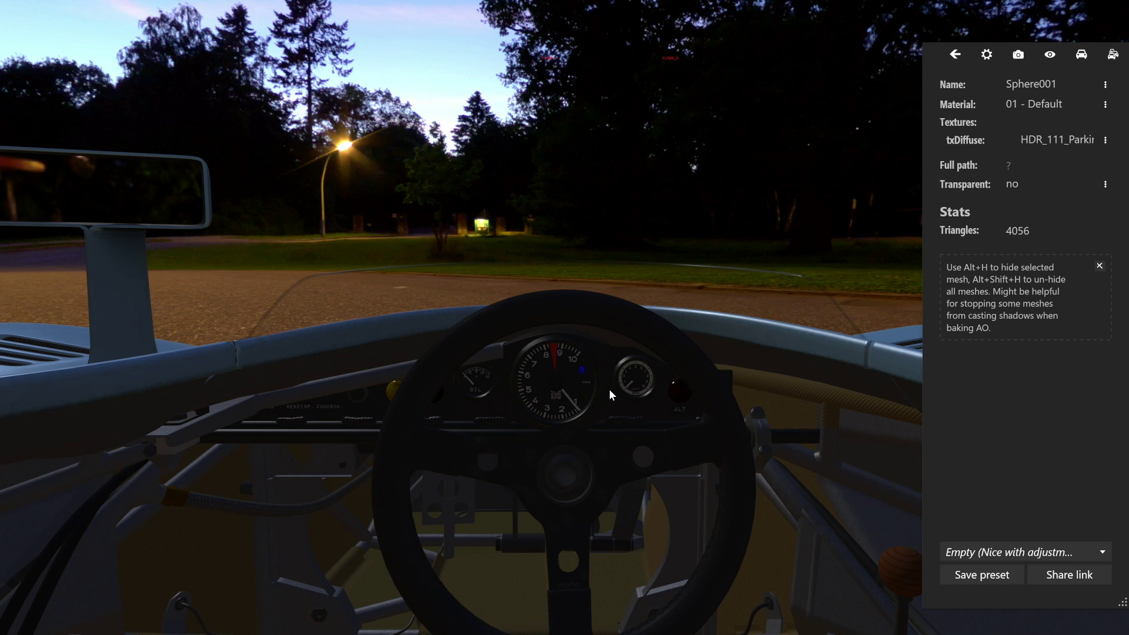
{"action": "left_click", "coordinate": [628, 383]}
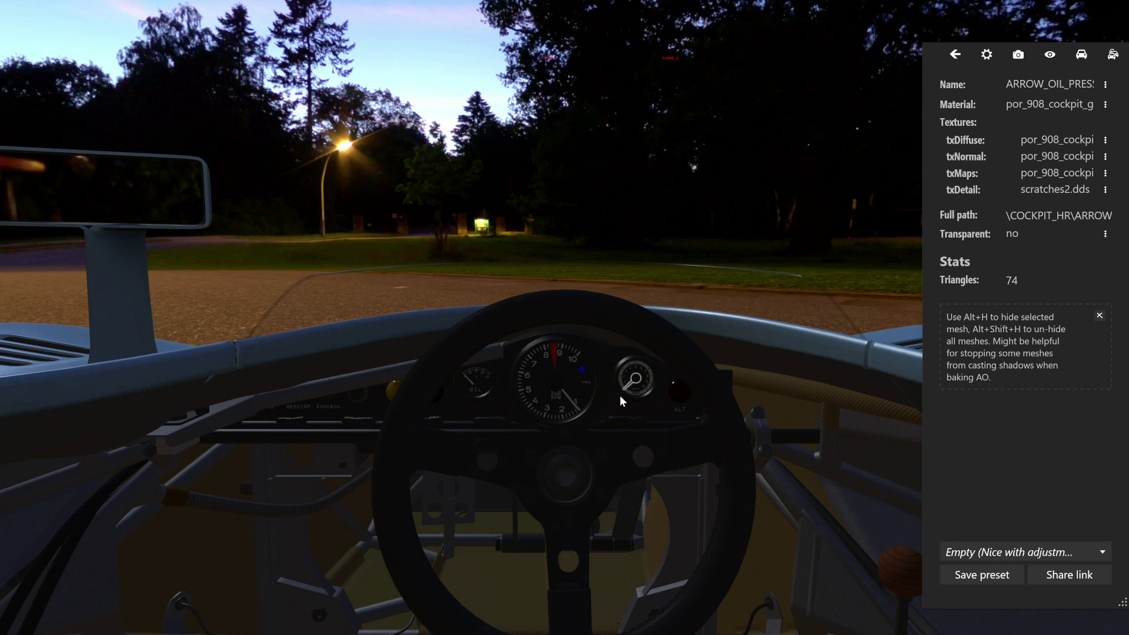
{"action": "left_click", "coordinate": [470, 384]}
- Inspect the meshes and materials behind the dashboard lettering beside the steering wheel, then clear the selection
{"action": "left_click", "coordinate": [322, 407]}
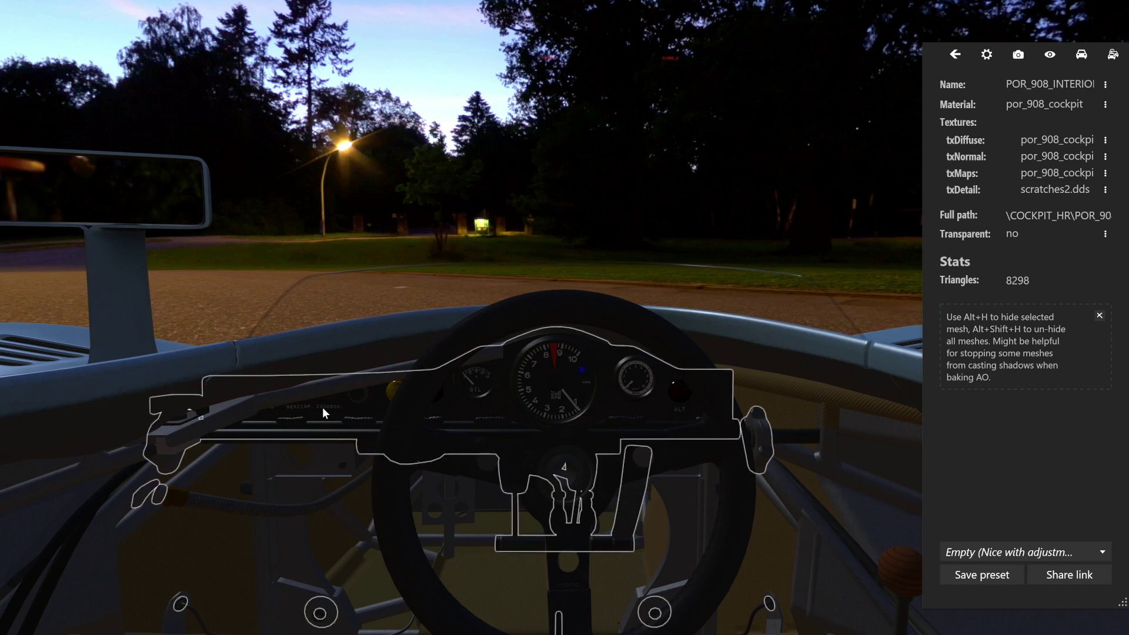
{"action": "left_click", "coordinate": [322, 407]}
{"action": "left_click", "coordinate": [322, 407]}
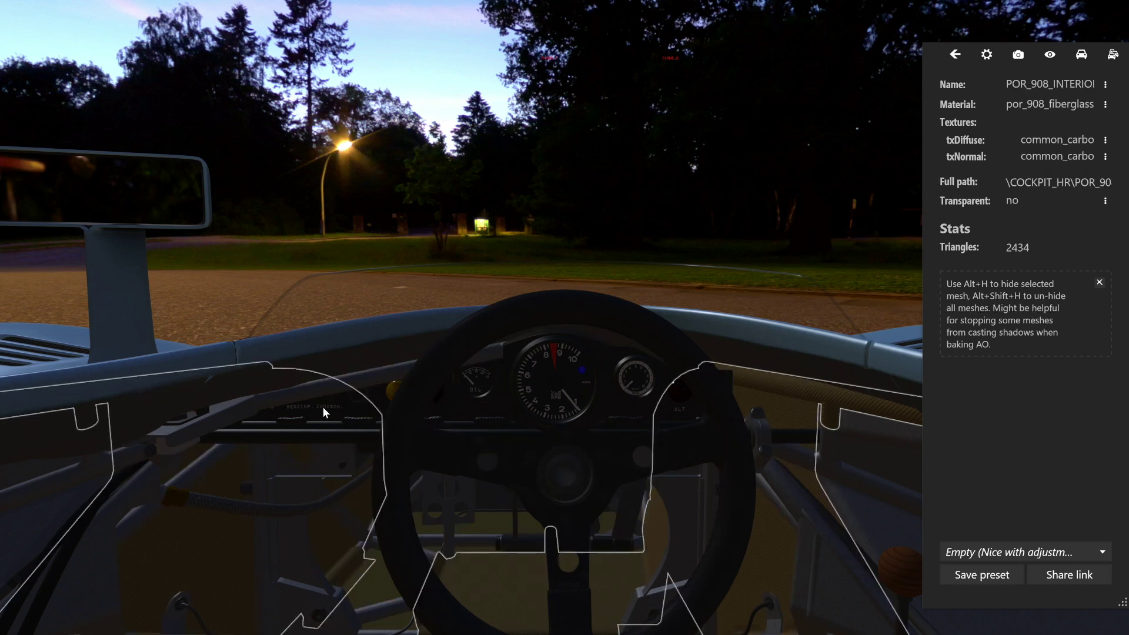
{"action": "left_click", "coordinate": [323, 407]}
{"action": "left_click", "coordinate": [323, 406]}
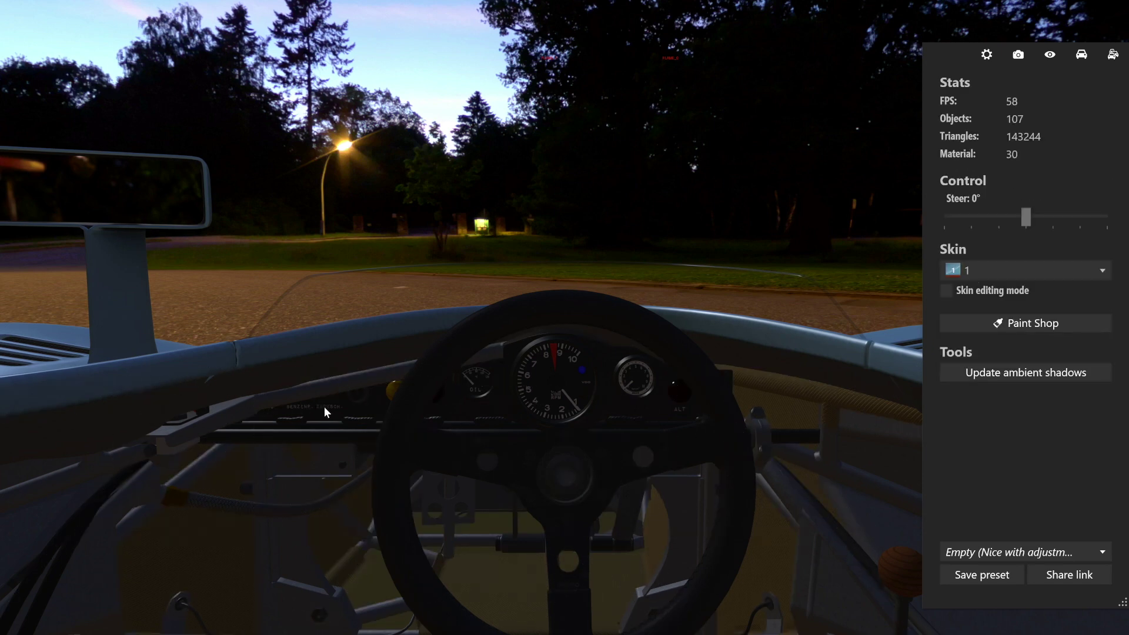
- Check the interior mesh and material behind the dashboard lettering beside the steering wheel once more, then deselect it
{"action": "left_click", "coordinate": [326, 407]}
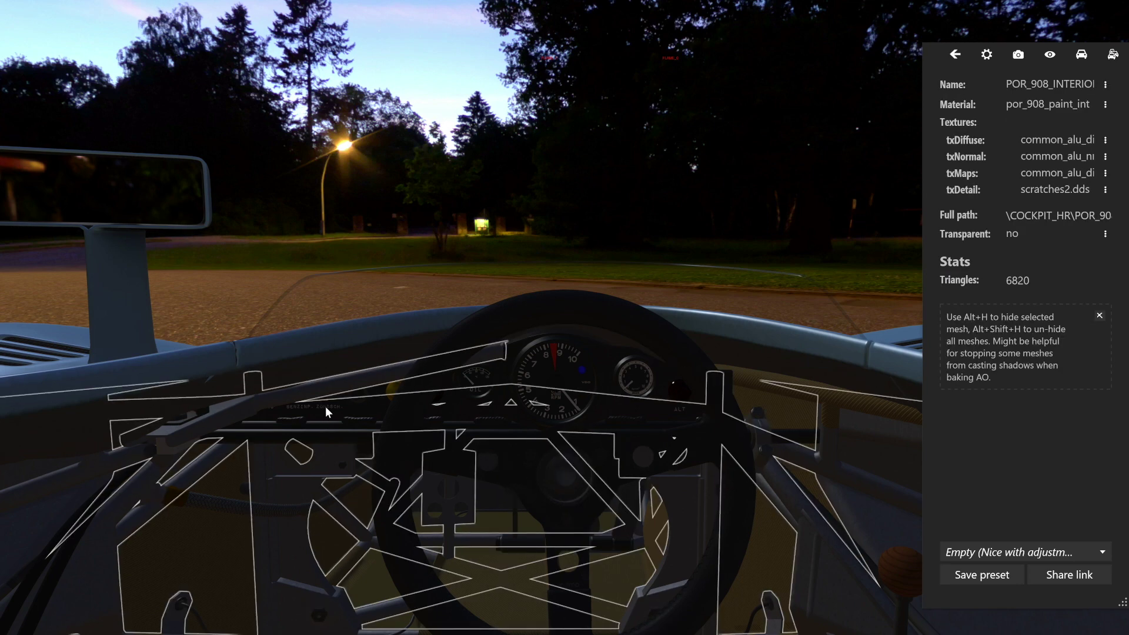
{"action": "left_click", "coordinate": [326, 406]}
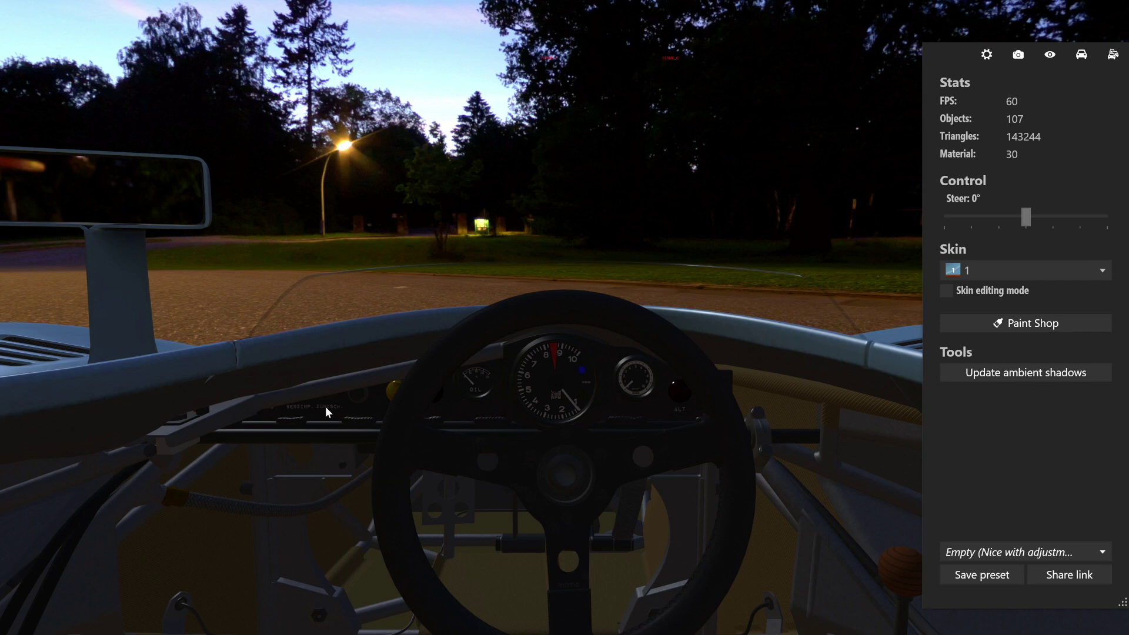
{"action": "left_click_drag", "start_coordinate": [326, 407], "coordinate": [385, 443]}
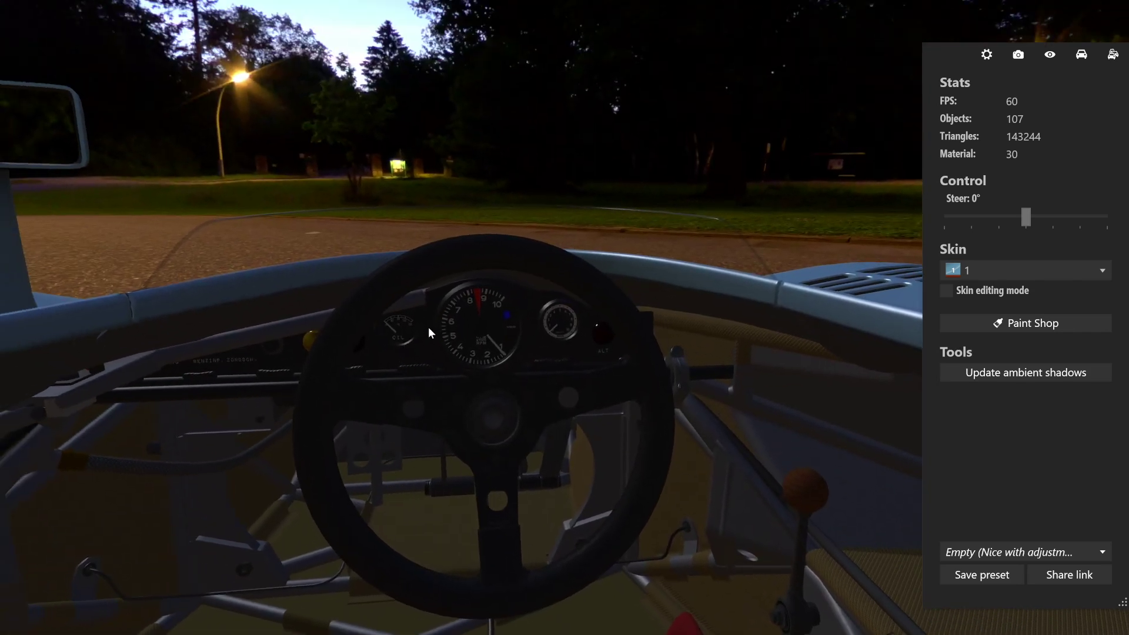
- Inspect the small gauge's por_908_cockpit_glow material properties and its diffuse texture, then exit the showroom
{"action": "left_click", "coordinate": [407, 324]}
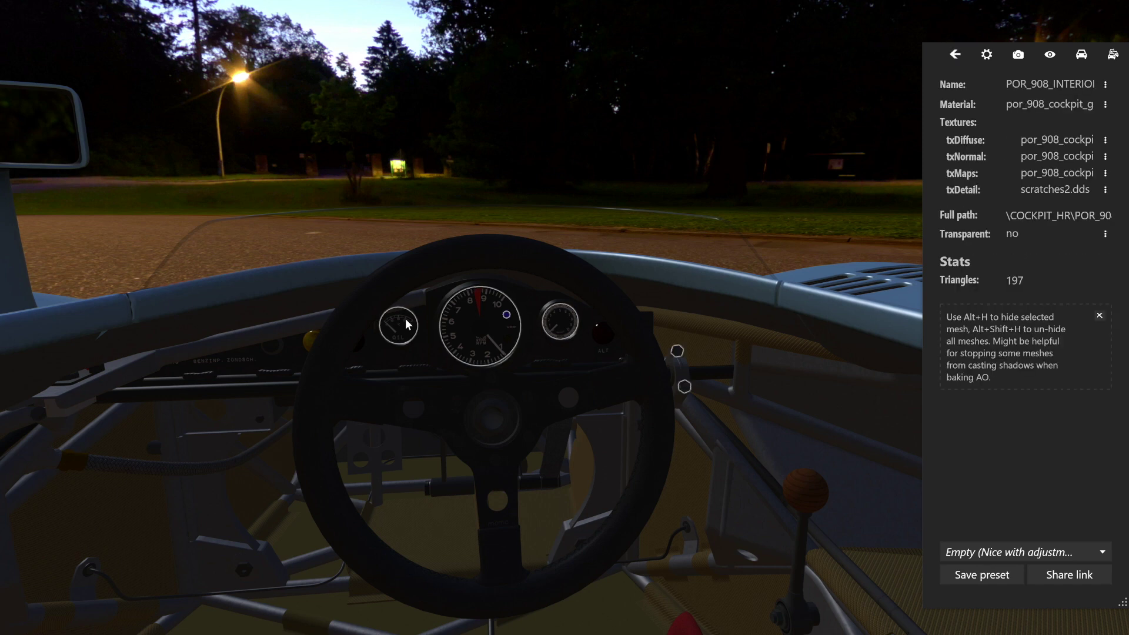
{"action": "left_click", "coordinate": [1106, 105]}
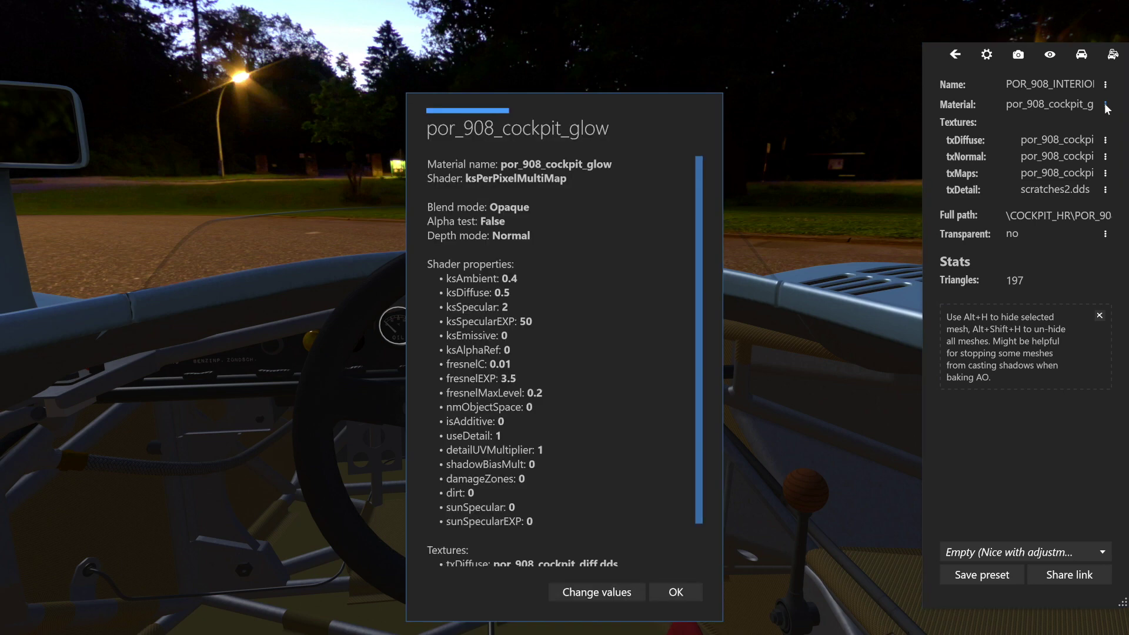
{"action": "left_click", "coordinate": [677, 592]}
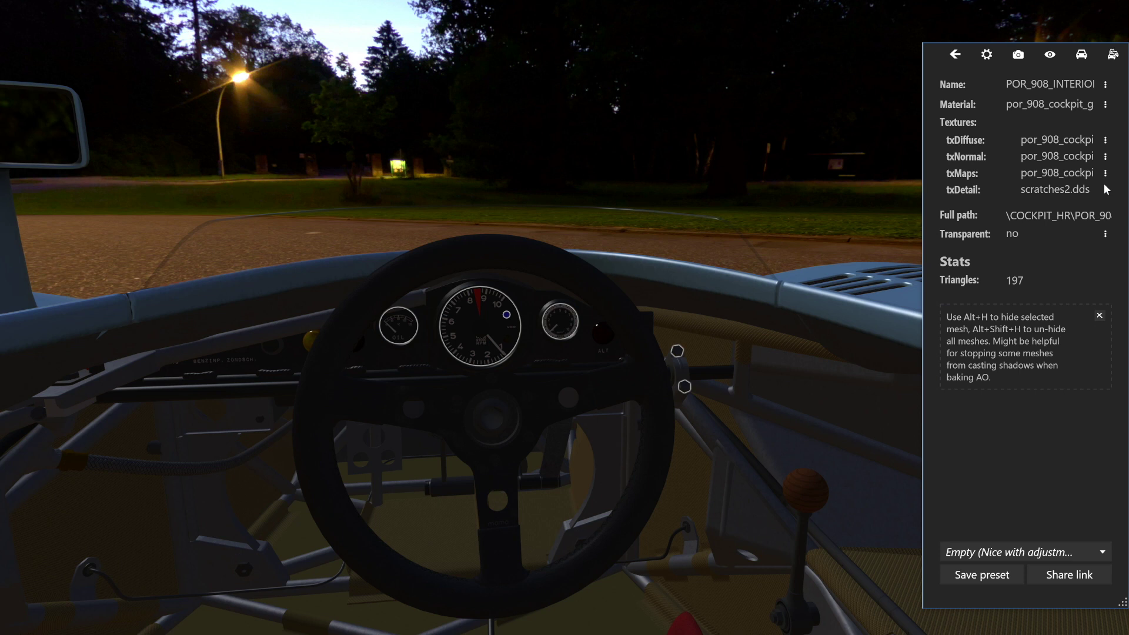
{"action": "left_click", "coordinate": [1104, 141]}
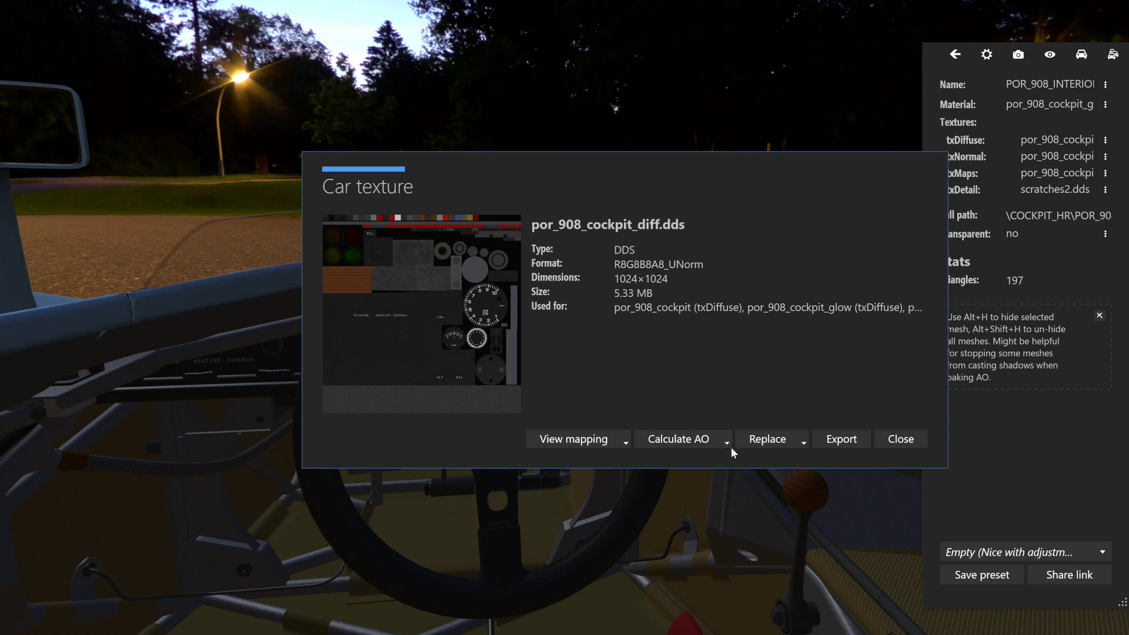
{"action": "left_click", "coordinate": [893, 444]}
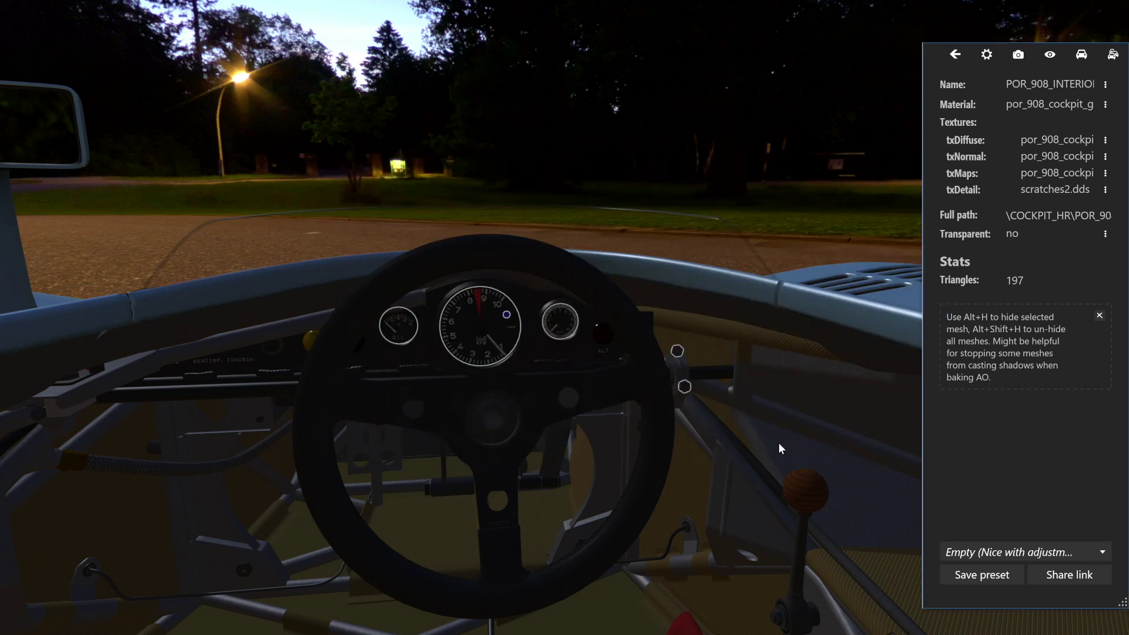
{"action": "key", "text": "Escape"}
{"action": "key", "text": "Escape"}
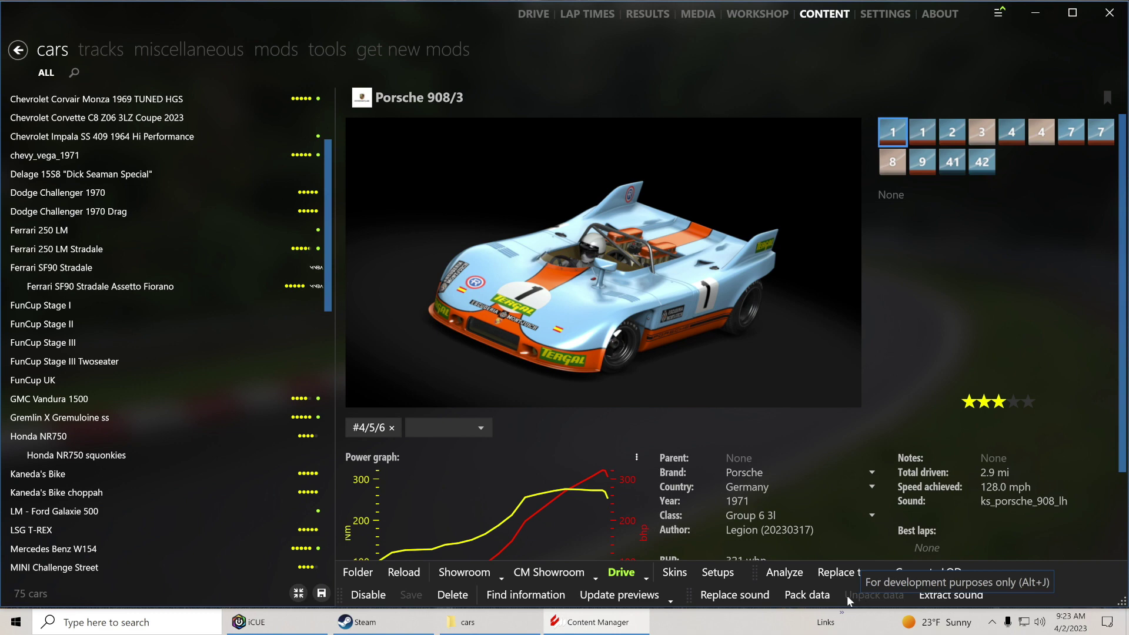
- Switch to File Explorer and open ext_config.ini from the porsche_908_03 extension folder in Notepad++
{"action": "left_click", "coordinate": [495, 624]}
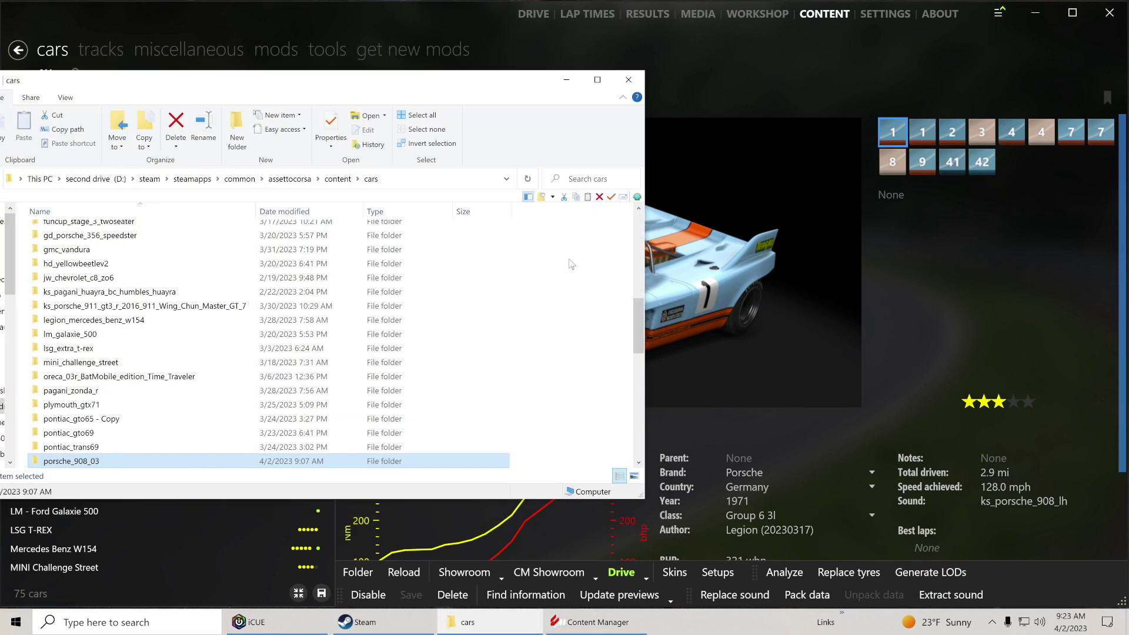
{"action": "left_click_drag", "start_coordinate": [361, 84], "coordinate": [698, 71]}
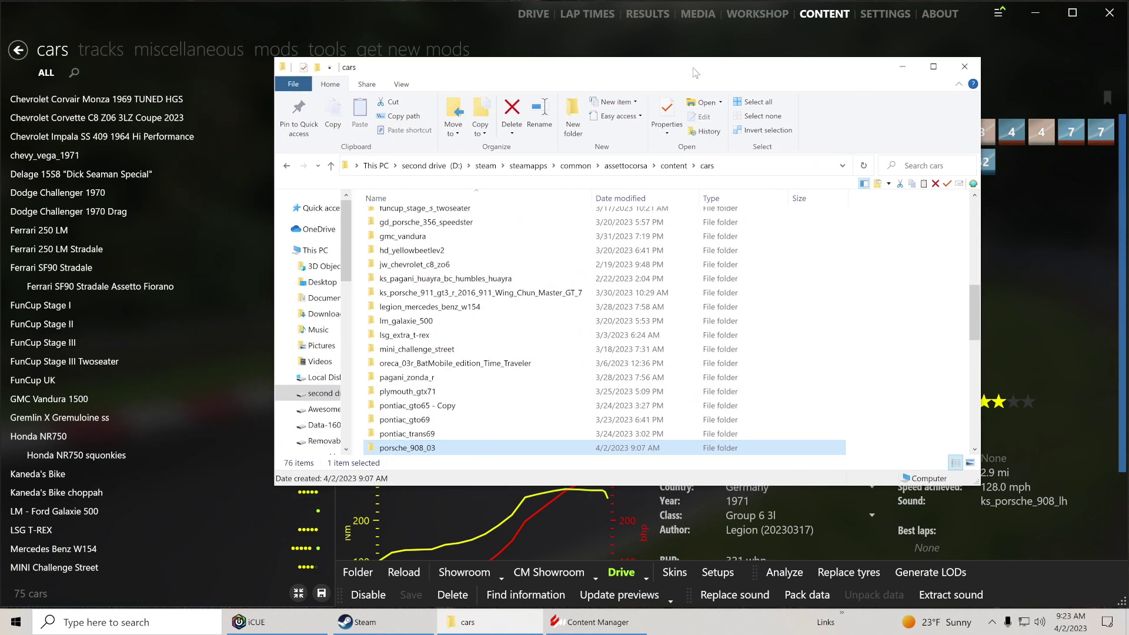
{"action": "double_click", "coordinate": [416, 449]}
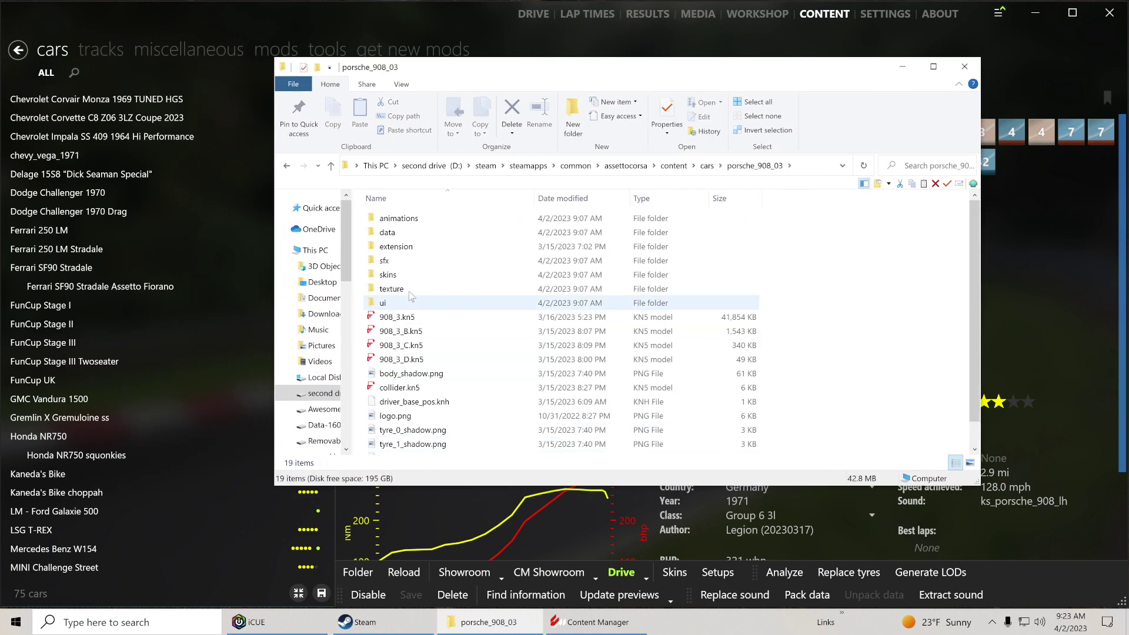
{"action": "double_click", "coordinate": [405, 249]}
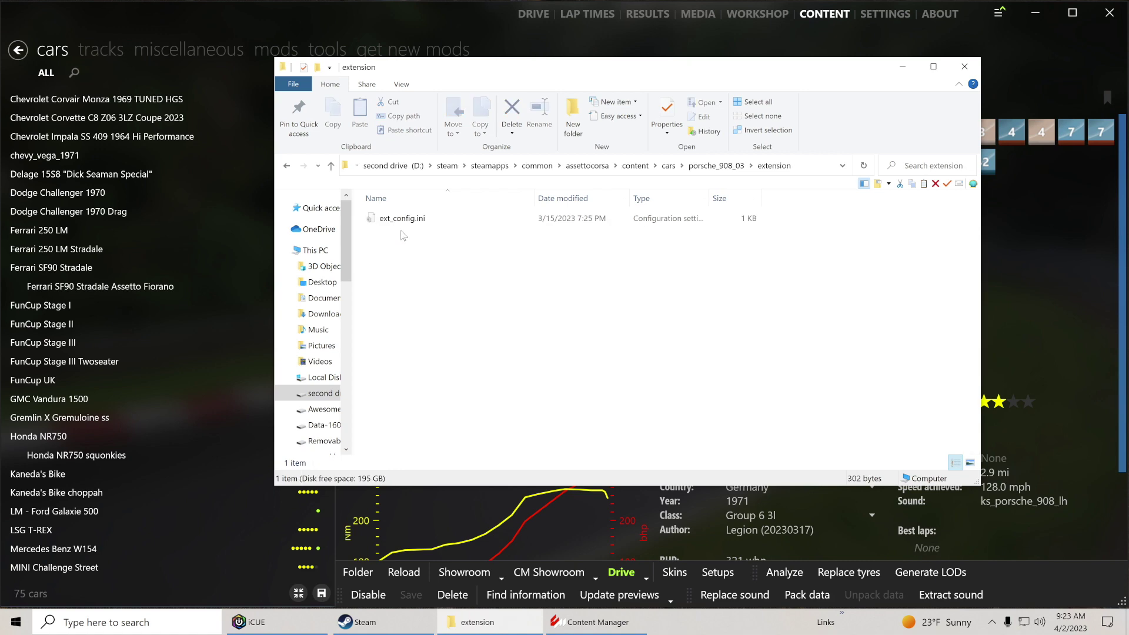
{"action": "right_click", "coordinate": [399, 222]}
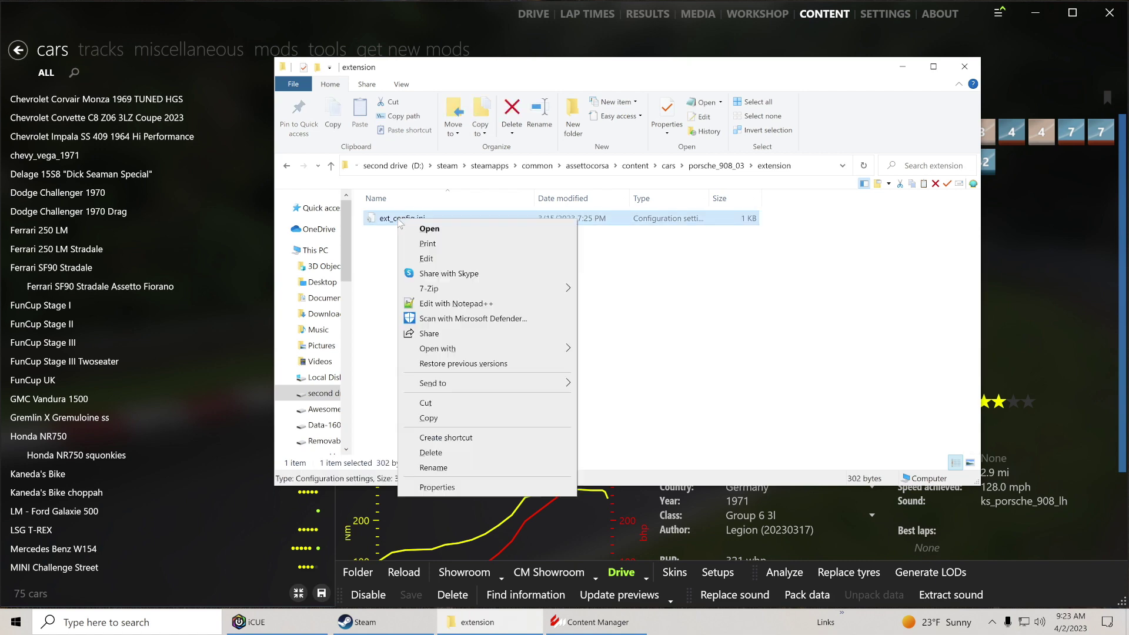
{"action": "left_click", "coordinate": [421, 305]}
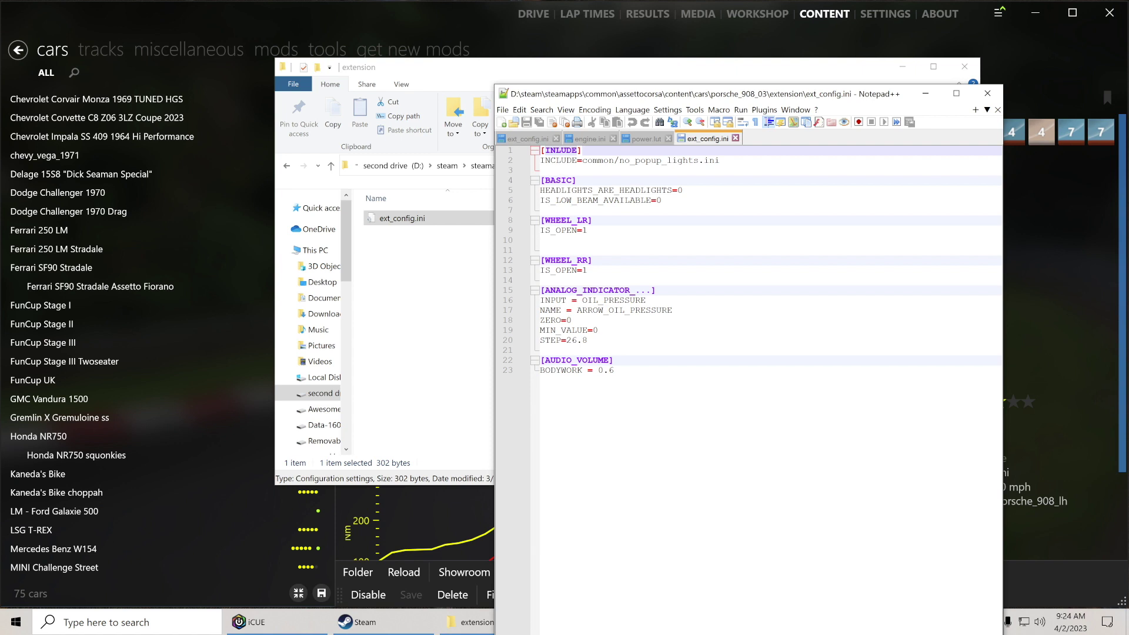
- Copy the chevy_vega_1971 ext_config.ini contents from [TYRES_FX] through the SPESULAR_MULTI=3 line
{"action": "left_click", "coordinate": [527, 140]}
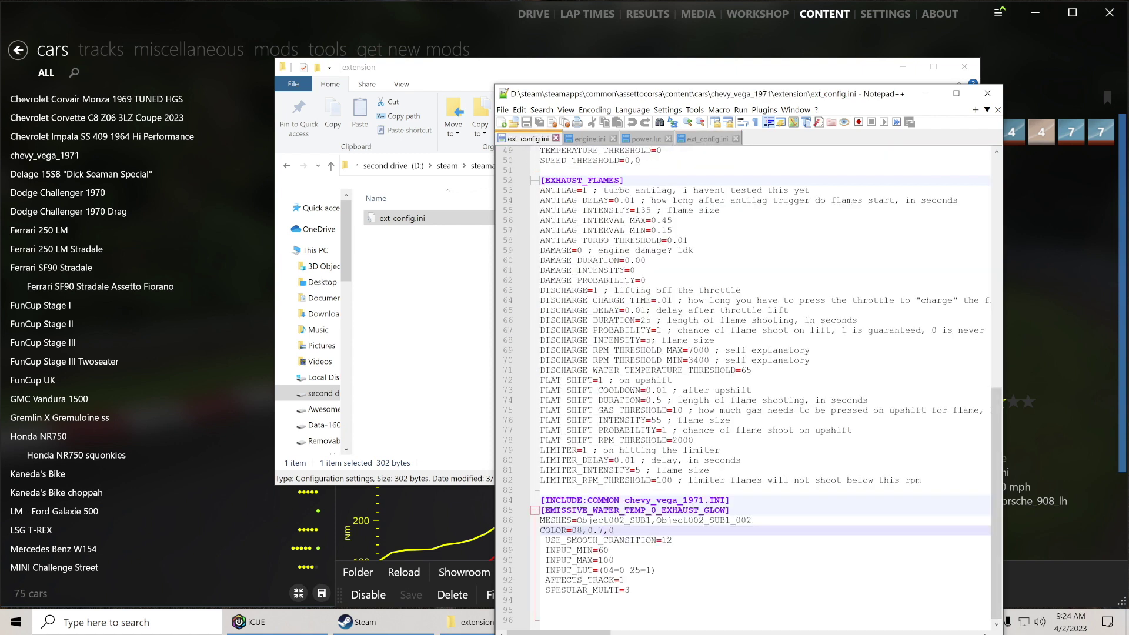
{"action": "left_click_drag", "start_coordinate": [997, 459], "coordinate": [997, 211]}
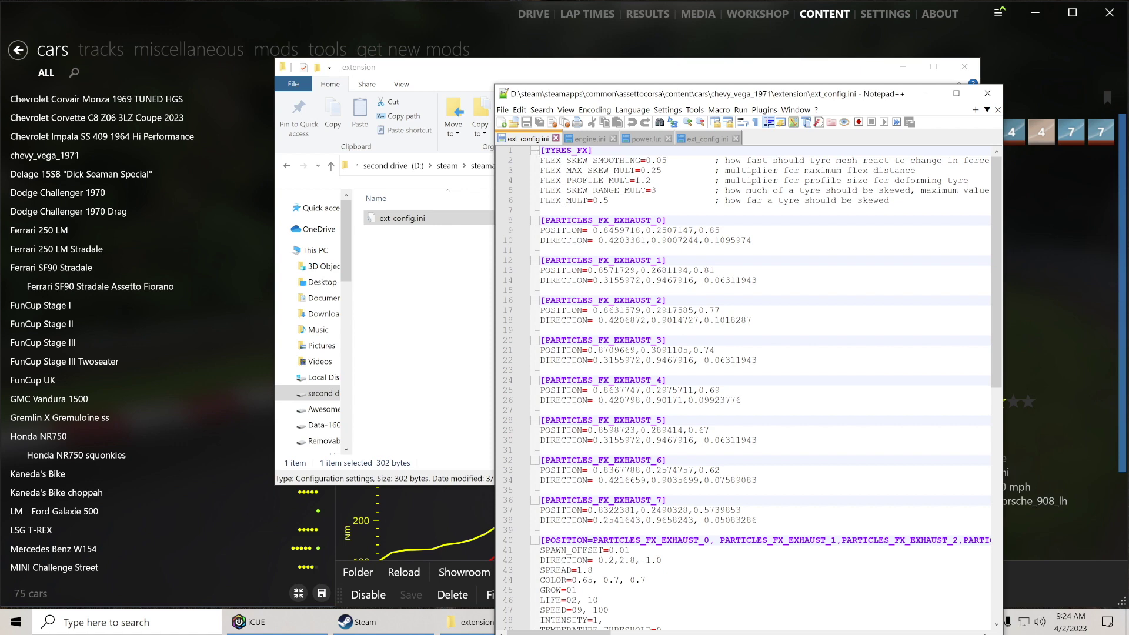
{"action": "left_click_drag", "start_coordinate": [541, 150], "coordinate": [665, 590]}
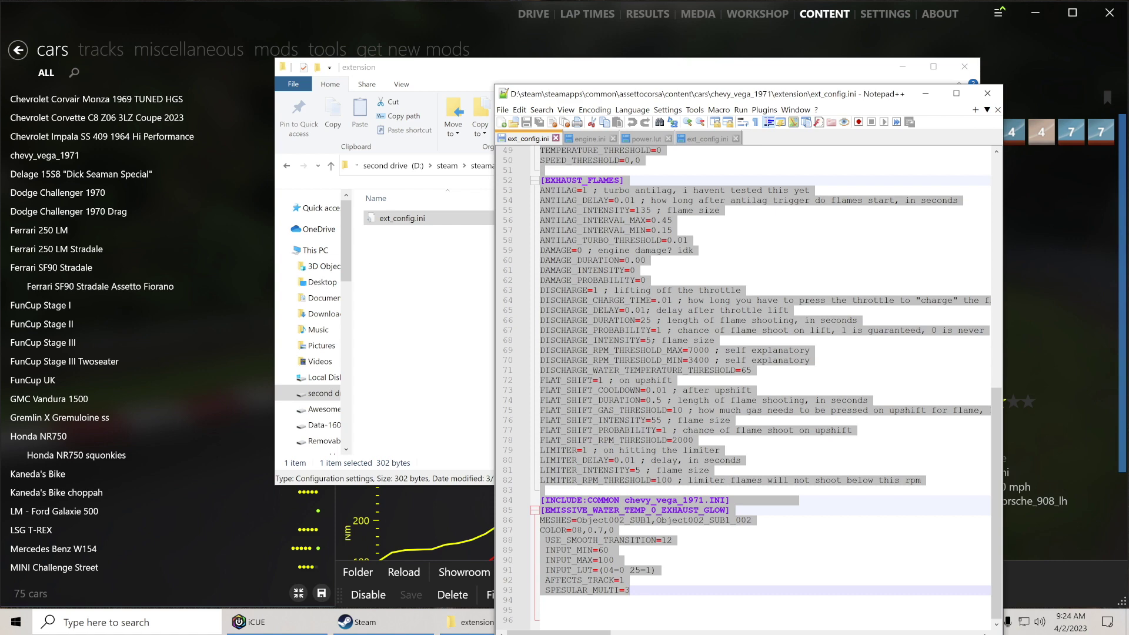
- Paste the copied sections below the no_popup_lights.ini include in the Porsche's ext_config.ini, save it, review its beginning and close the editor
{"action": "left_click", "coordinate": [705, 139]}
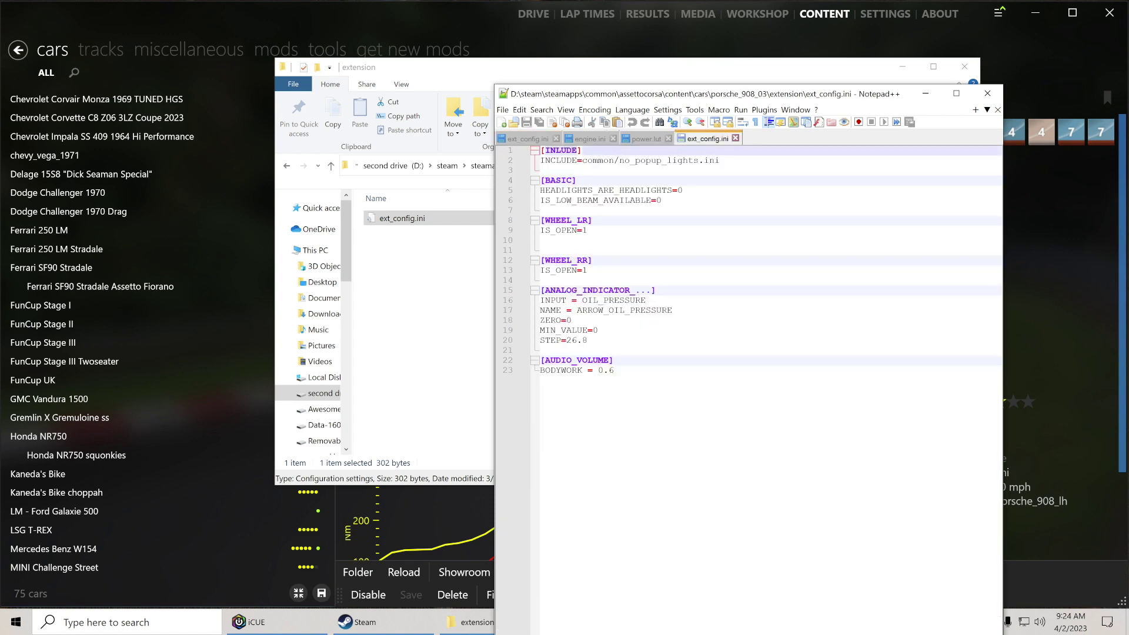
{"action": "left_click", "coordinate": [720, 160]}
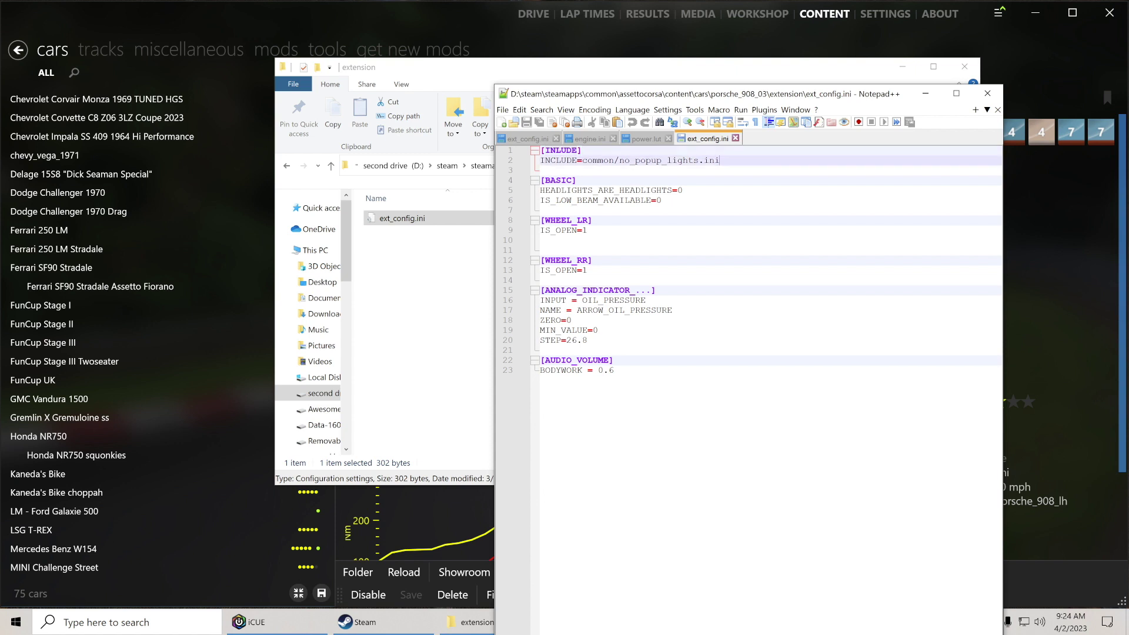
{"action": "key", "text": "Return"}
{"action": "key", "text": "Return"}
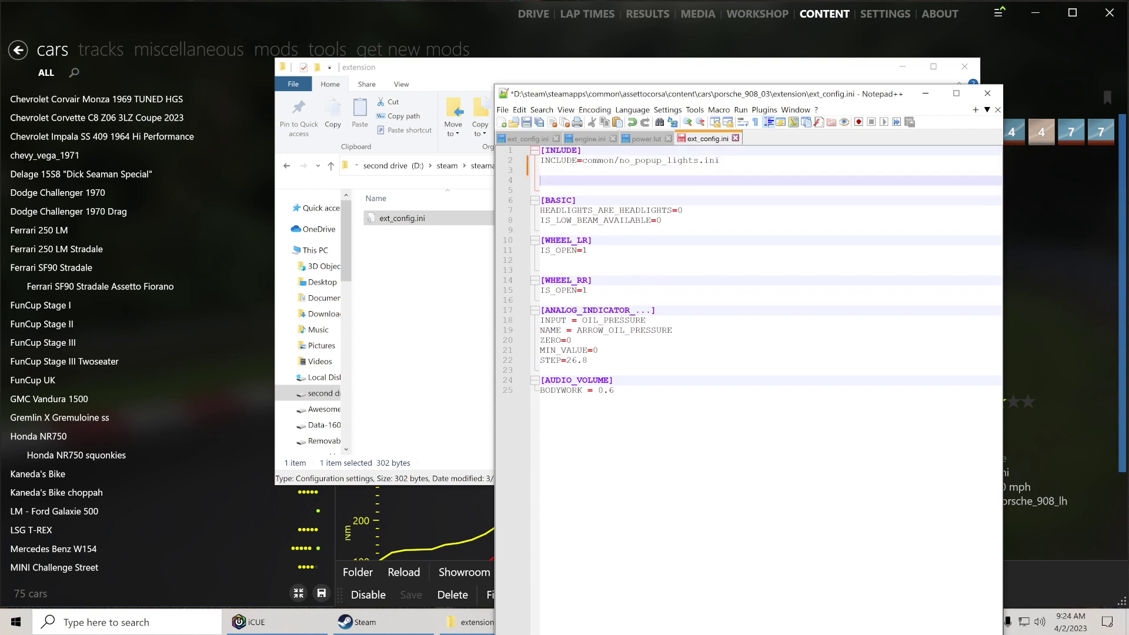
{"action": "key", "text": "ctrl+v"}
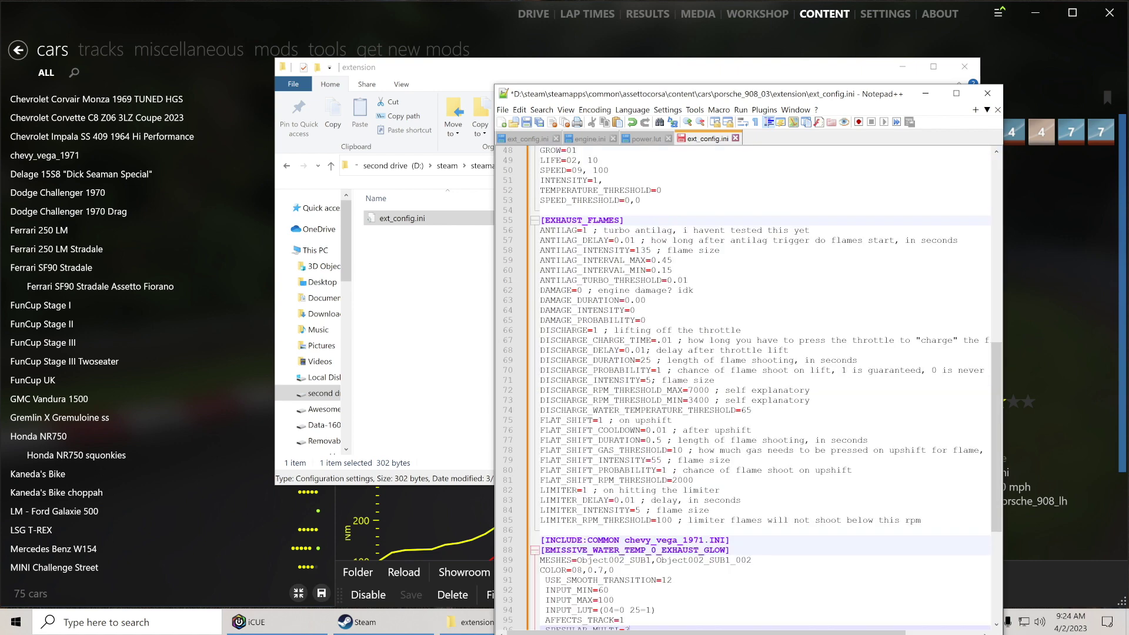
{"action": "left_click", "coordinate": [526, 123]}
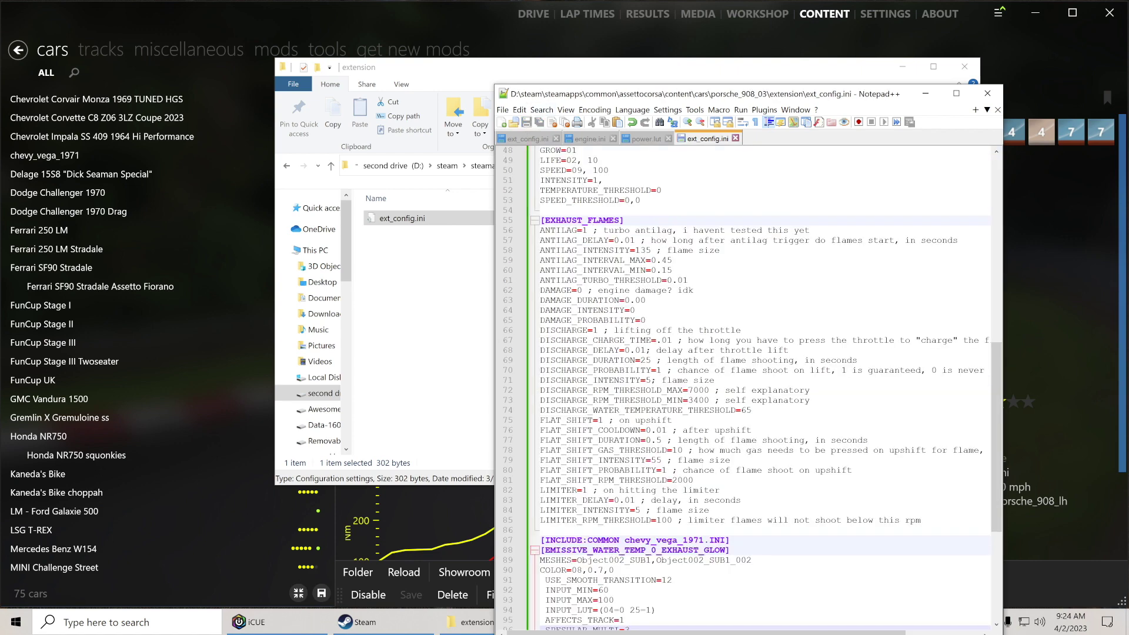
{"action": "left_click_drag", "start_coordinate": [1000, 411], "coordinate": [1017, 196]}
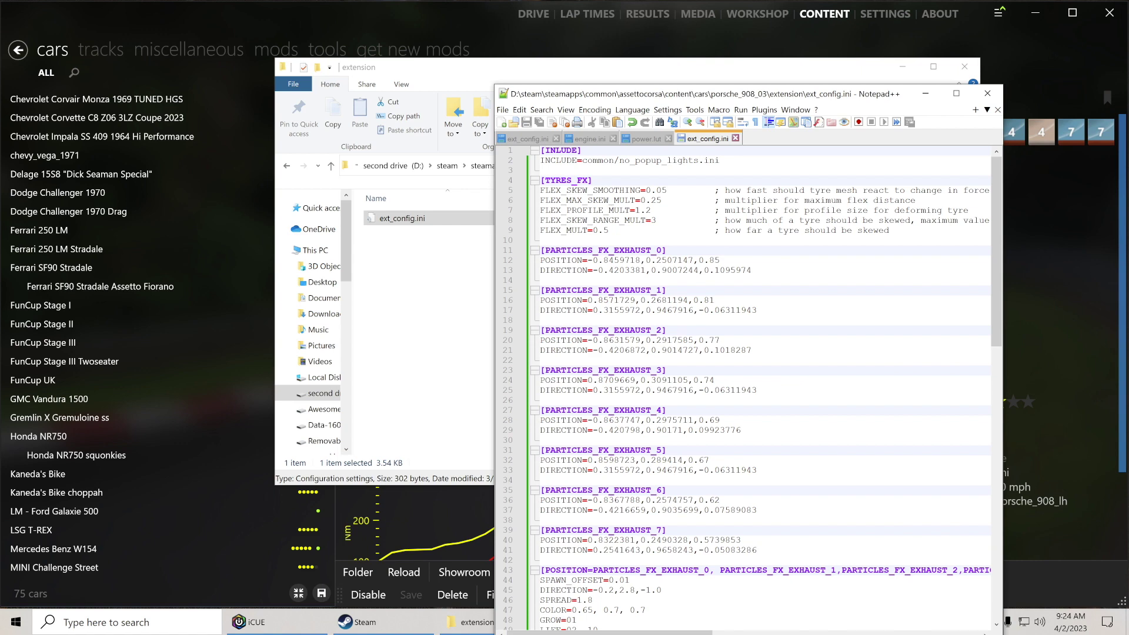
{"action": "left_click", "coordinate": [988, 93]}
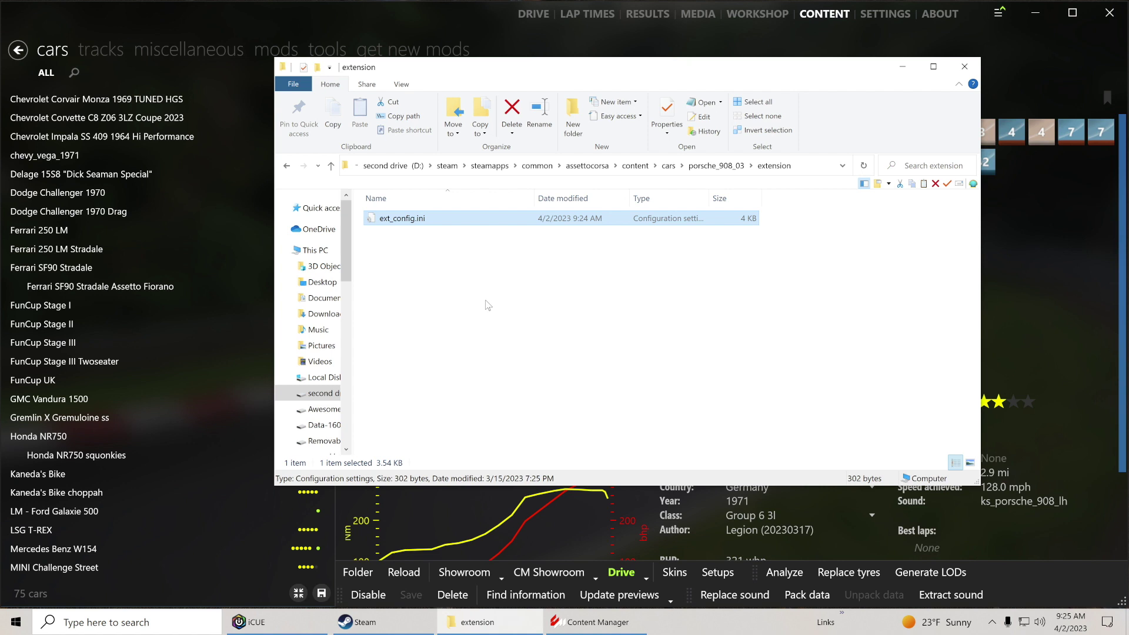
- Open lights.ini from the porsche_908_03 data folder in Notepad++ to view its light sections, then minimise the editor
{"action": "left_click", "coordinate": [332, 167]}
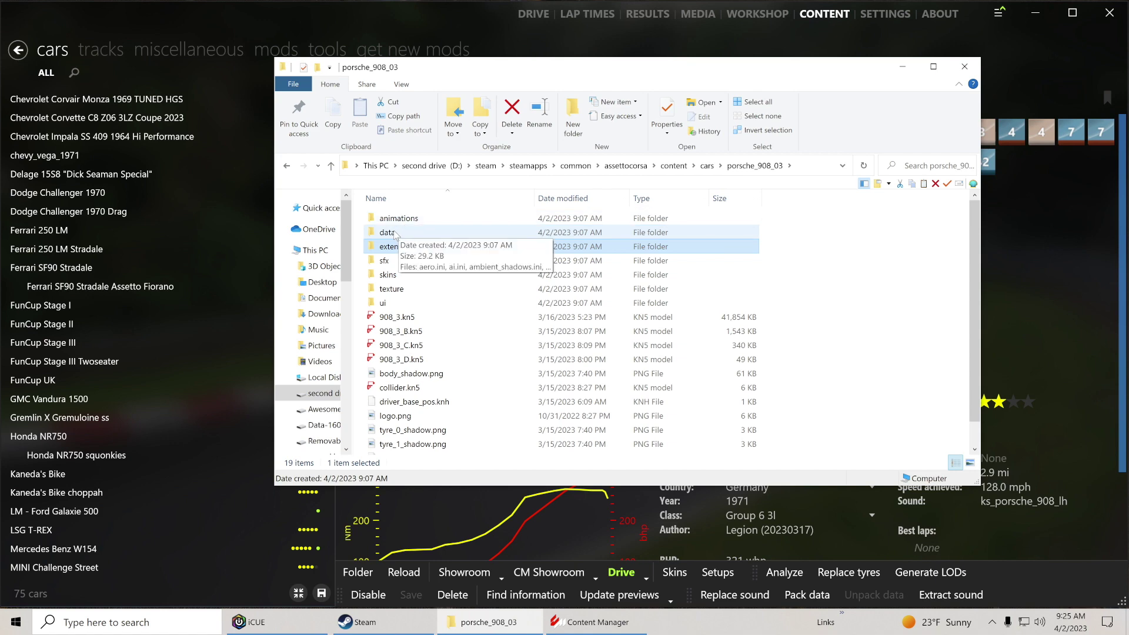
{"action": "double_click", "coordinate": [396, 235]}
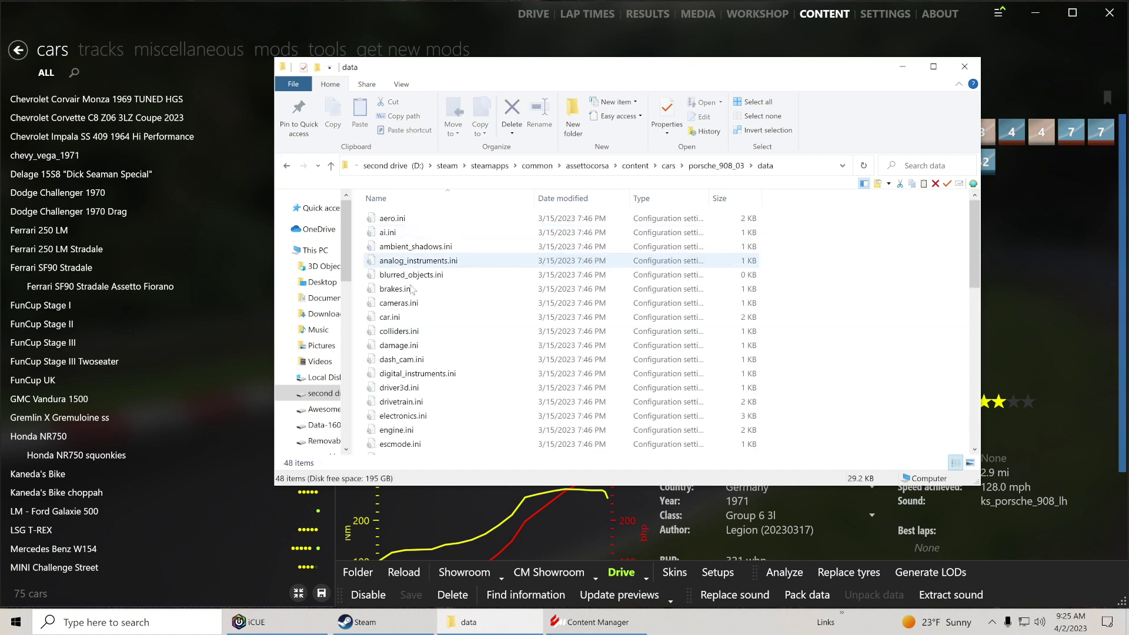
{"action": "scroll", "coordinate": [431, 369], "scroll_direction": "down", "scroll_amount": 1}
{"action": "scroll", "coordinate": [431, 369], "scroll_direction": "down", "scroll_amount": 5}
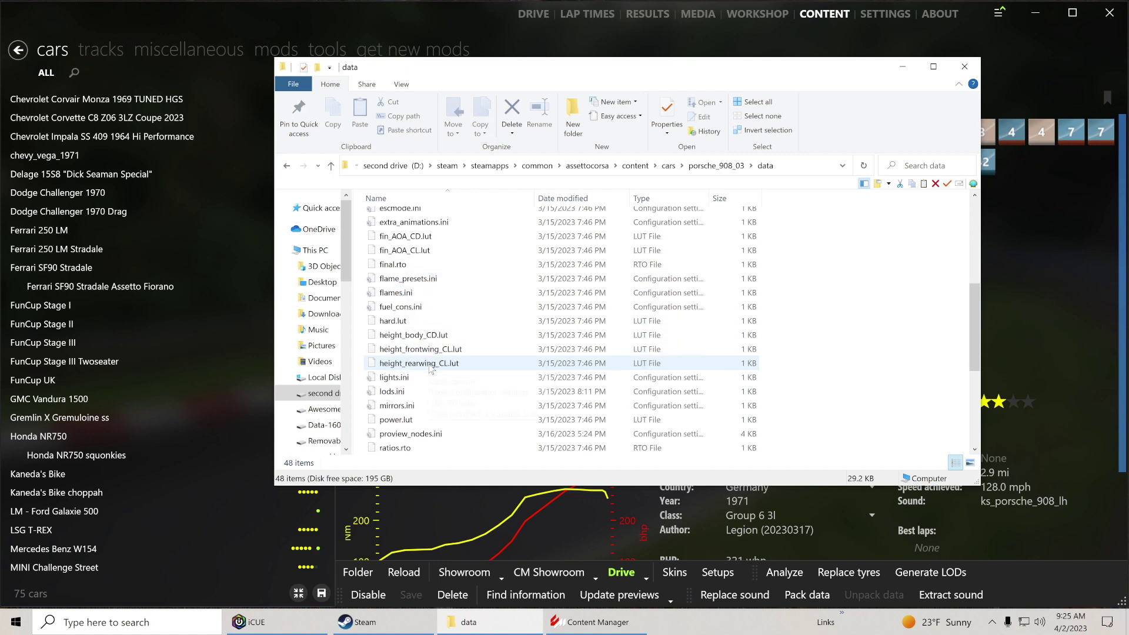
{"action": "right_click", "coordinate": [406, 380]}
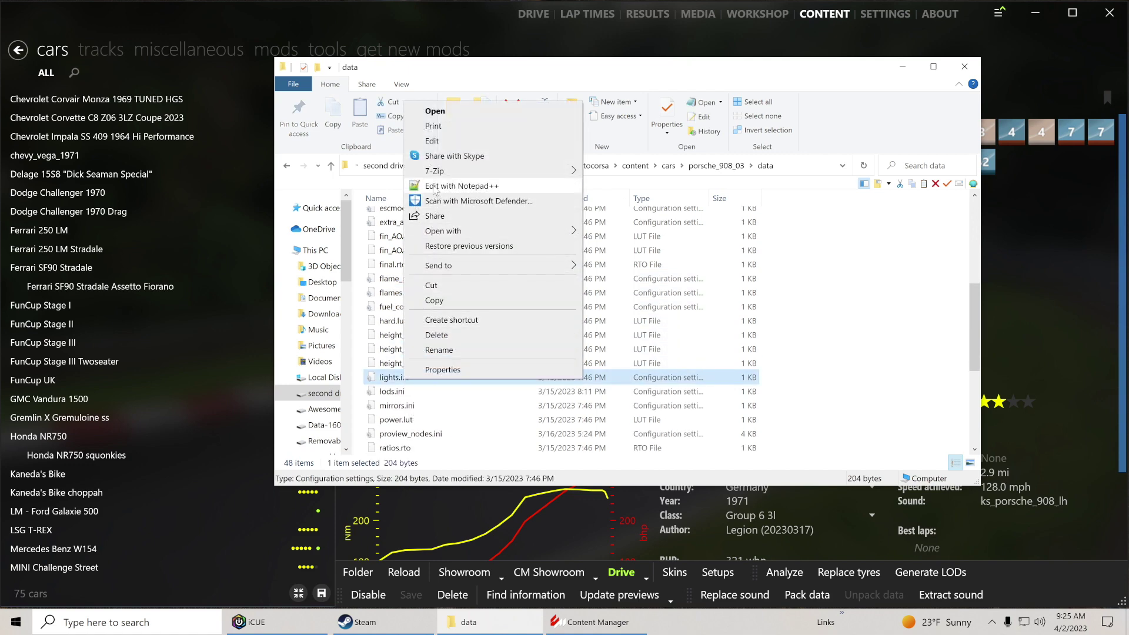
{"action": "left_click", "coordinate": [433, 186]}
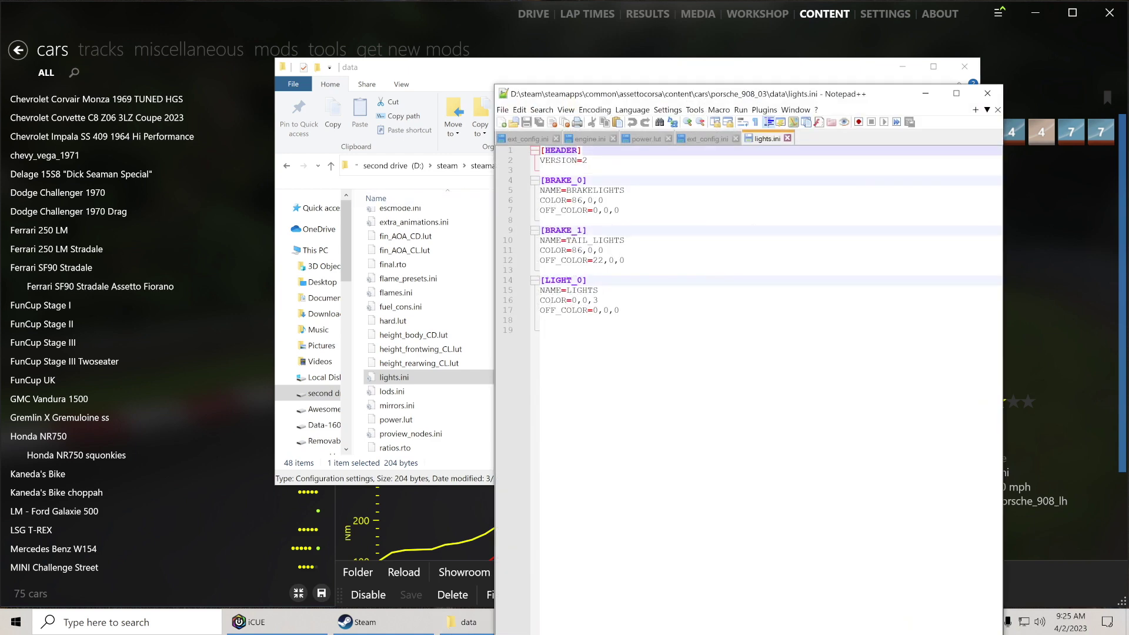
{"action": "left_click", "coordinate": [925, 96]}
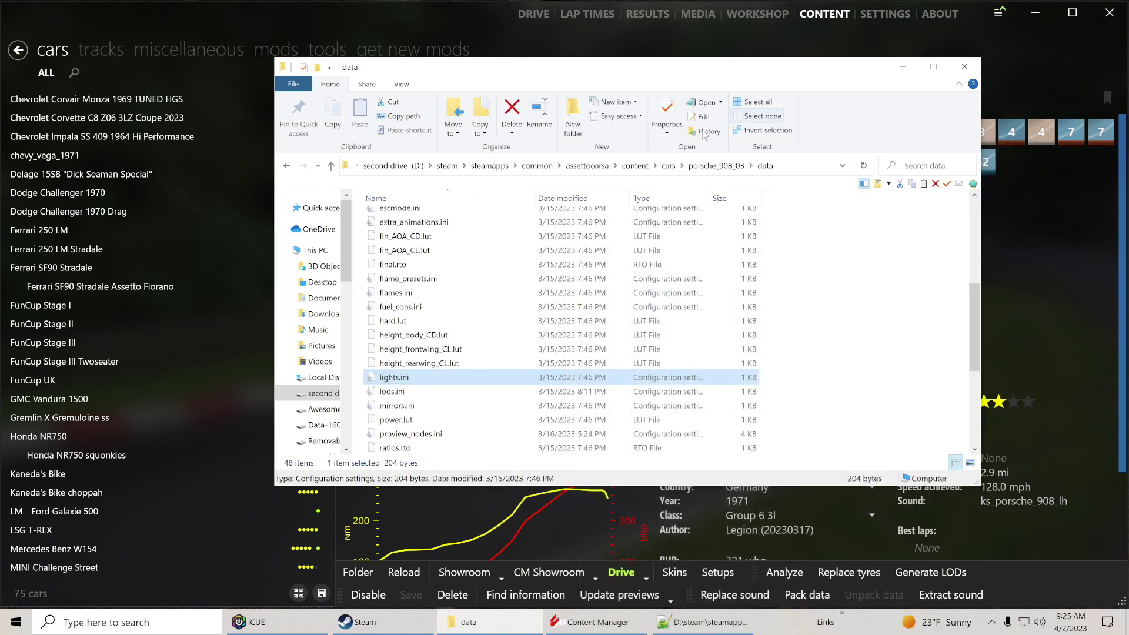
- Open lights.ini from the gd_porsche_356_speedster data folder in Notepad++
{"action": "left_click", "coordinate": [331, 166]}
{"action": "left_click", "coordinate": [331, 166]}
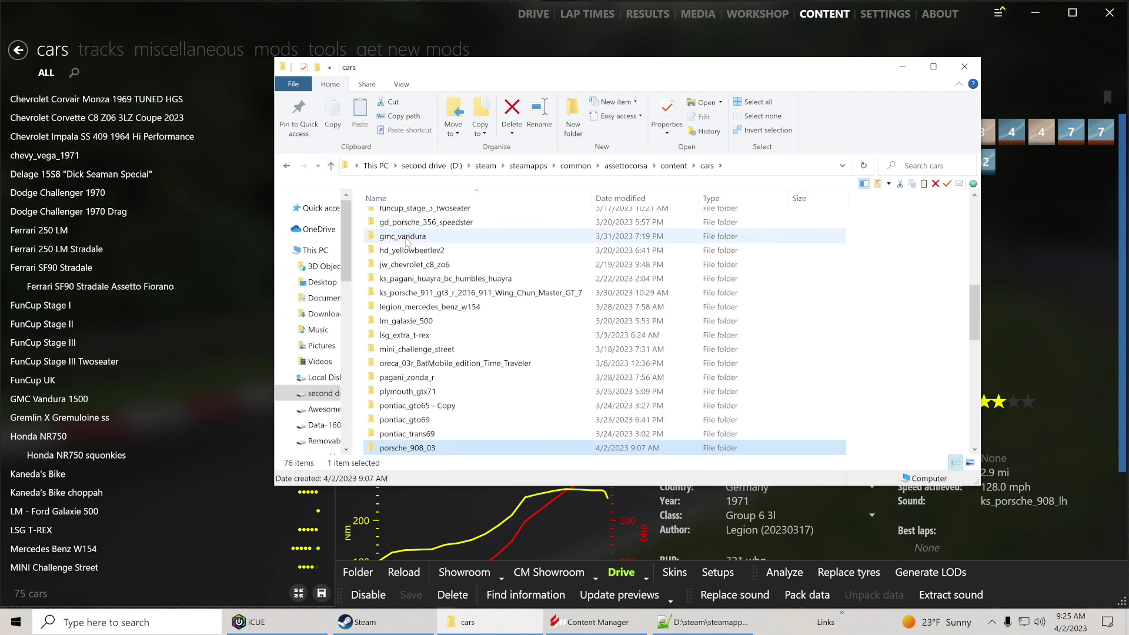
{"action": "mouse_move", "coordinate": [404, 239]}
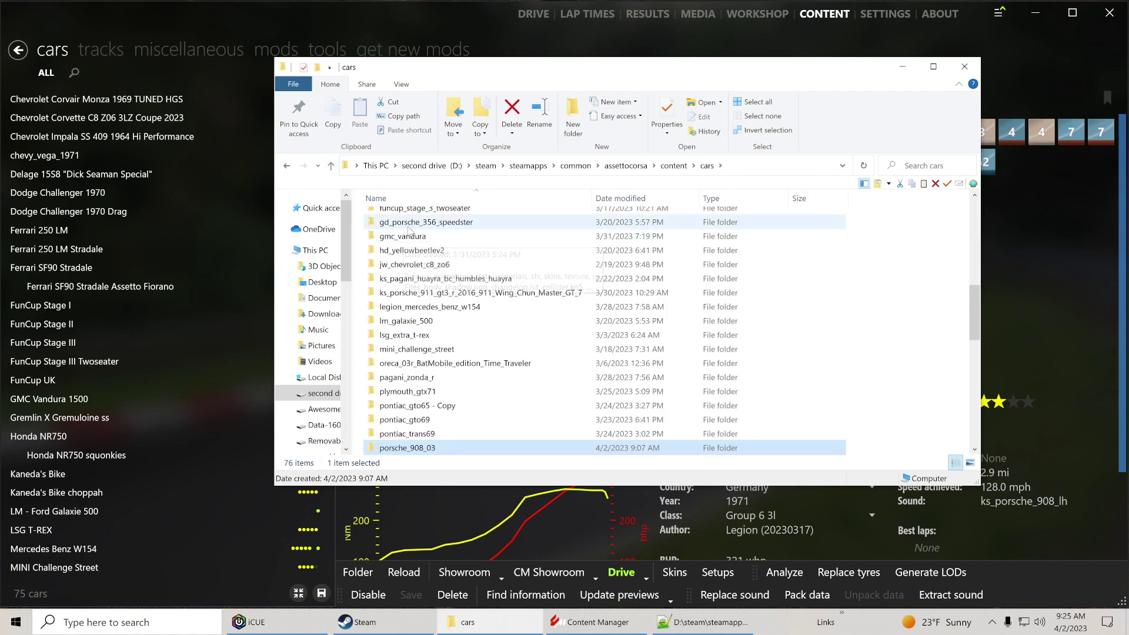
{"action": "double_click", "coordinate": [405, 223]}
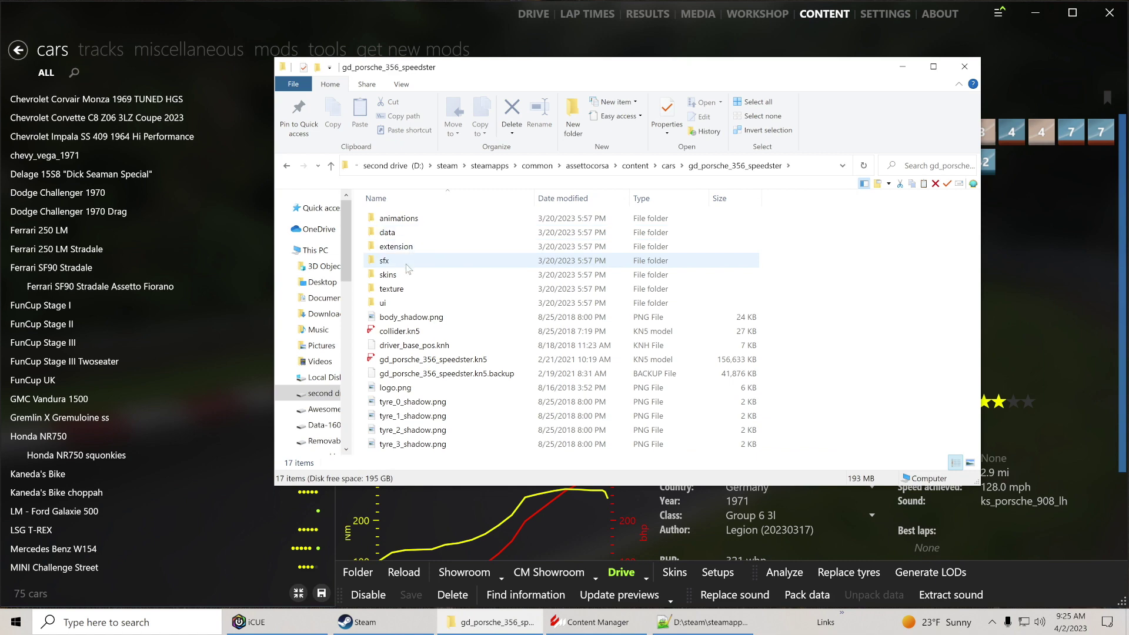
{"action": "double_click", "coordinate": [389, 233]}
{"action": "scroll", "coordinate": [425, 322], "scroll_direction": "down", "scroll_amount": 5}
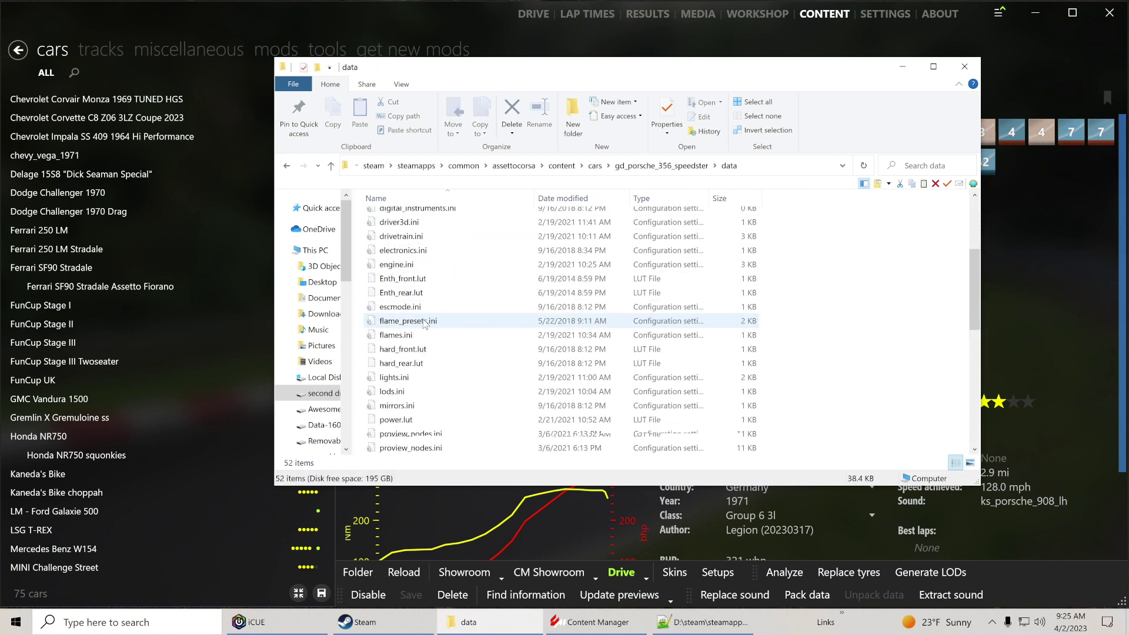
{"action": "right_click", "coordinate": [402, 351]}
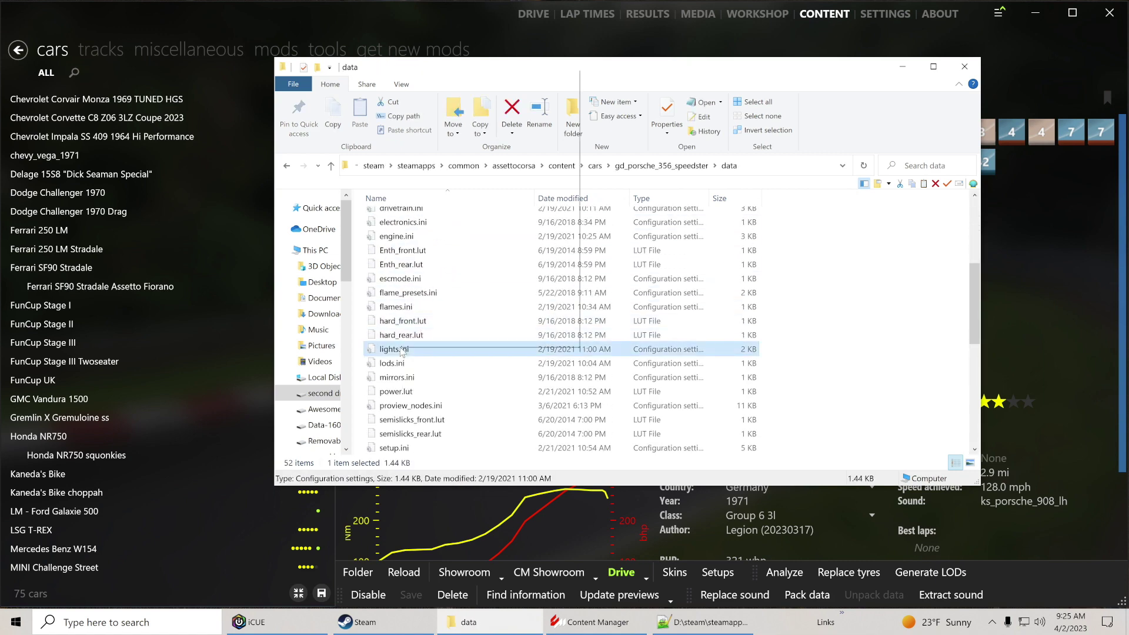
{"action": "left_click", "coordinate": [447, 154]}
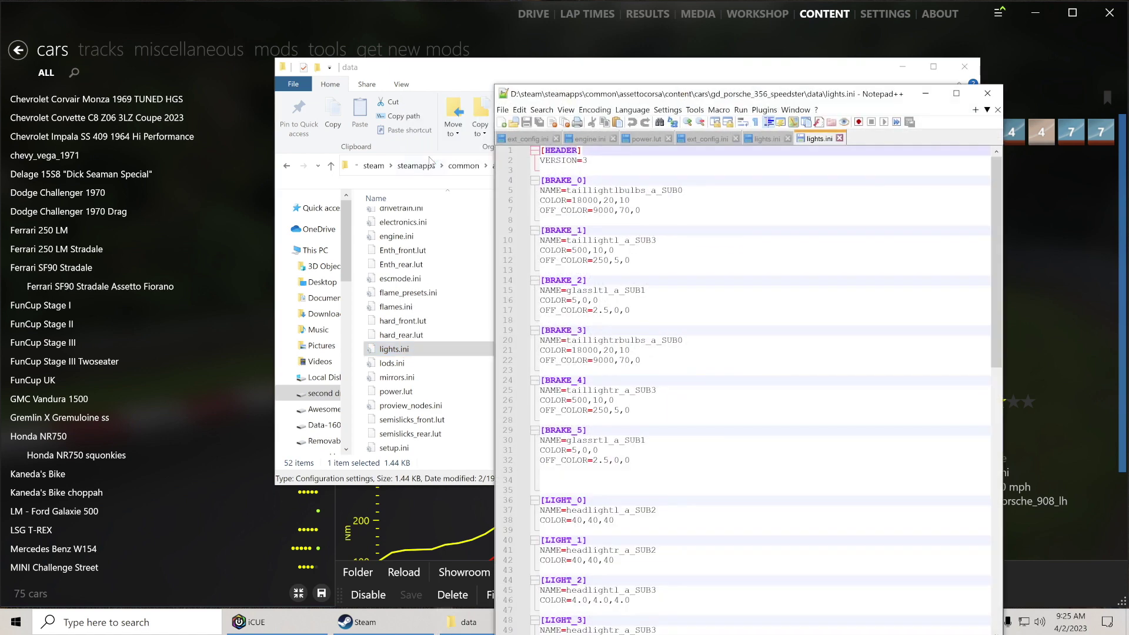
- Copy the [LIGHT_1] through [LIGHT_9] sections from the gd_porsche_356_speedster lights.ini
{"action": "scroll", "coordinate": [746, 388], "scroll_direction": "down", "scroll_amount": 7}
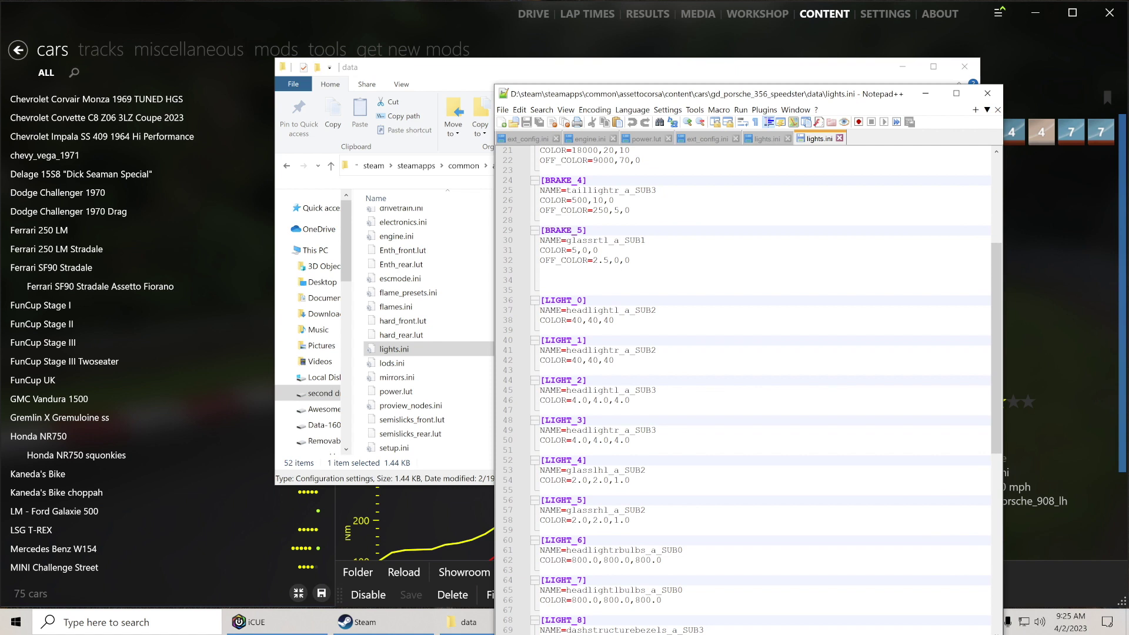
{"action": "scroll", "coordinate": [746, 388], "scroll_direction": "down", "scroll_amount": 2}
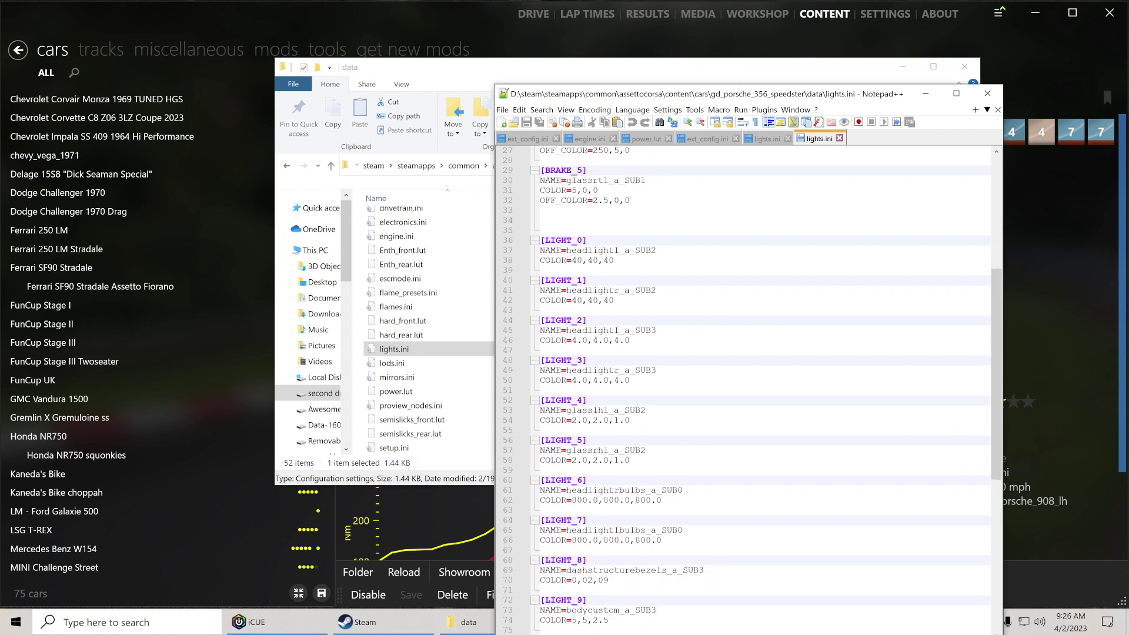
{"action": "left_click", "coordinate": [535, 279]}
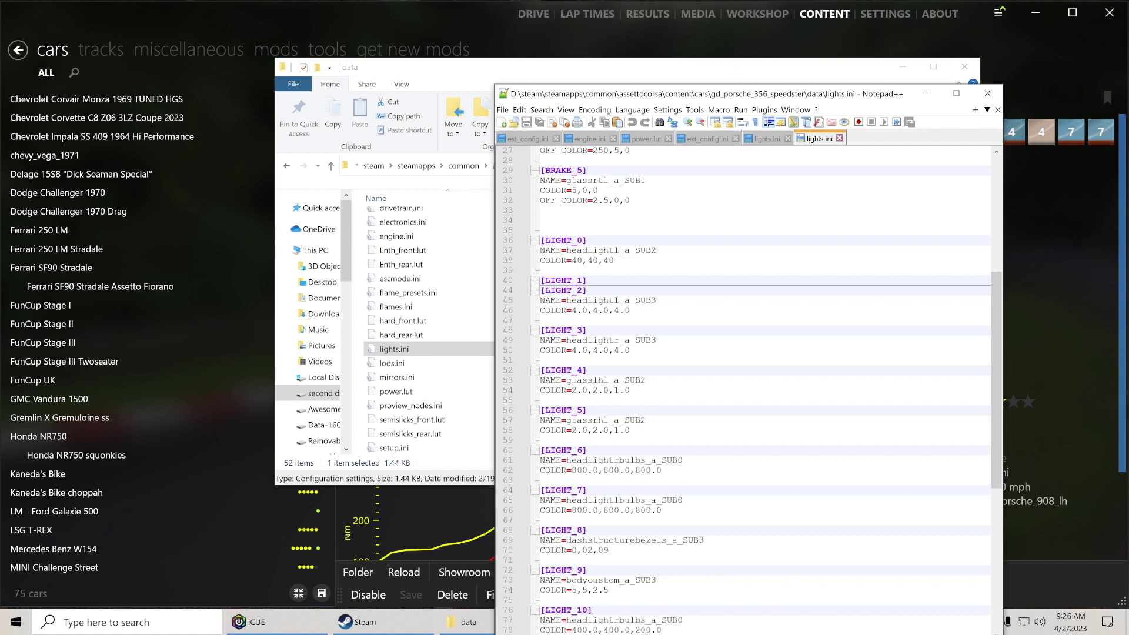
{"action": "left_click", "coordinate": [535, 281]}
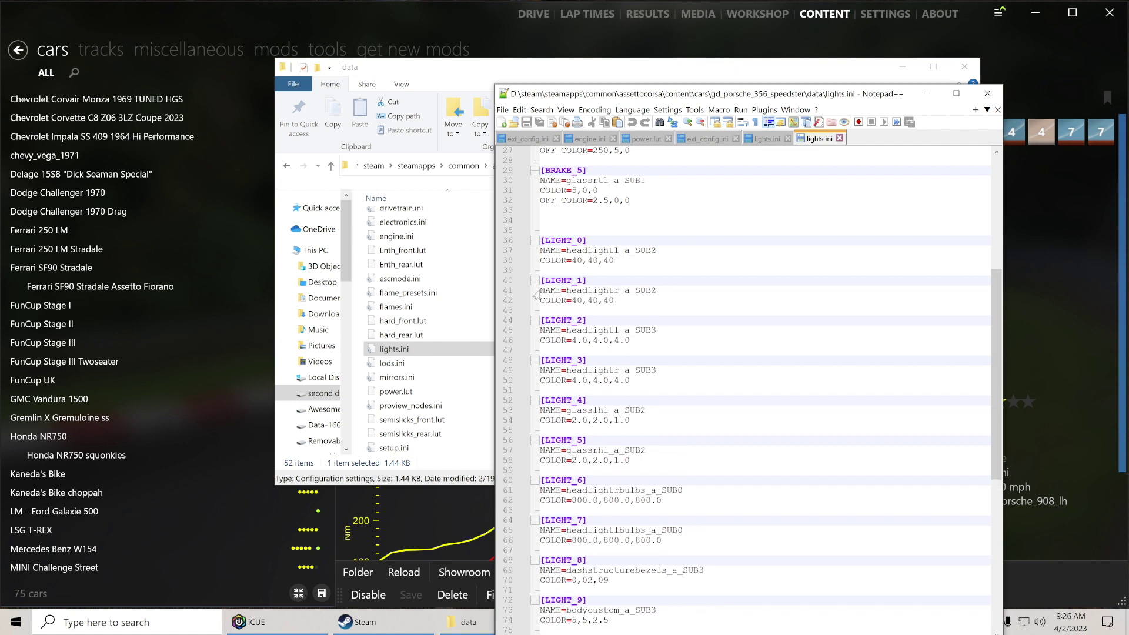
{"action": "key", "text": "shift+Down"}
{"action": "key", "text": "shift+Down"}
{"action": "key", "text": "shift+Down"}
{"action": "key", "text": "shift+Down"}
{"action": "key", "text": "shift+Down"}
{"action": "key", "text": "shift+Down"}
{"action": "key", "text": "shift+Down"}
{"action": "key", "text": "shift+Down"}
{"action": "key", "text": "shift+Down"}
{"action": "key", "text": "shift+Down"}
{"action": "key", "text": "shift+Down"}
{"action": "key", "text": "shift+Down"}
{"action": "key", "text": "shift+Down"}
{"action": "key", "text": "shift+Down"}
{"action": "key", "text": "shift+Down"}
{"action": "key", "text": "shift+Down"}
{"action": "key", "text": "shift+Down"}
{"action": "key", "text": "shift+Down"}
{"action": "key", "text": "shift+Down"}
{"action": "key", "text": "shift+Down"}
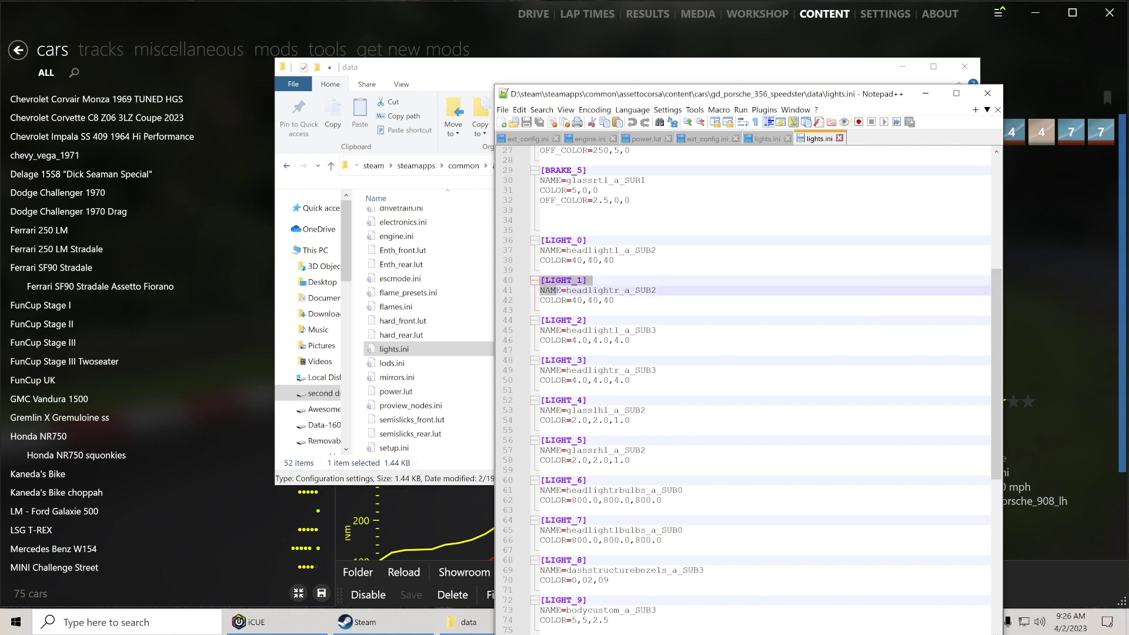
{"action": "key", "text": "shift+Left"}
{"action": "key", "text": "ctrl+c"}
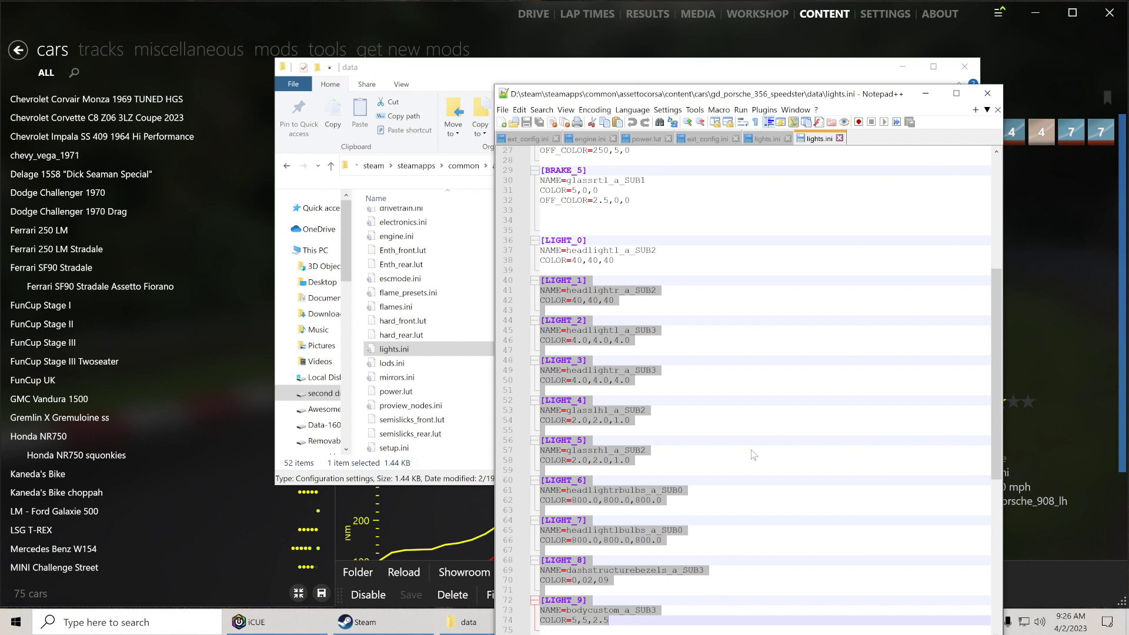
- Paste the copied light sections at the end of the porsche_908_03 lights.ini, below [LIGHT_0], and save the file
{"action": "left_click", "coordinate": [774, 141]}
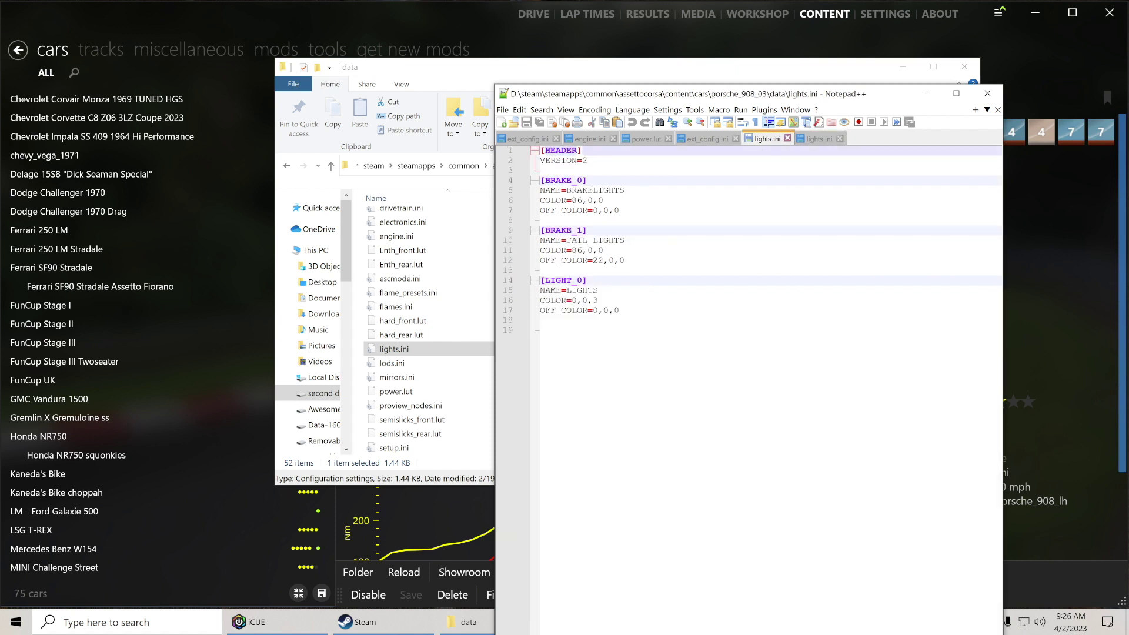
{"action": "key", "text": "ctrl+End"}
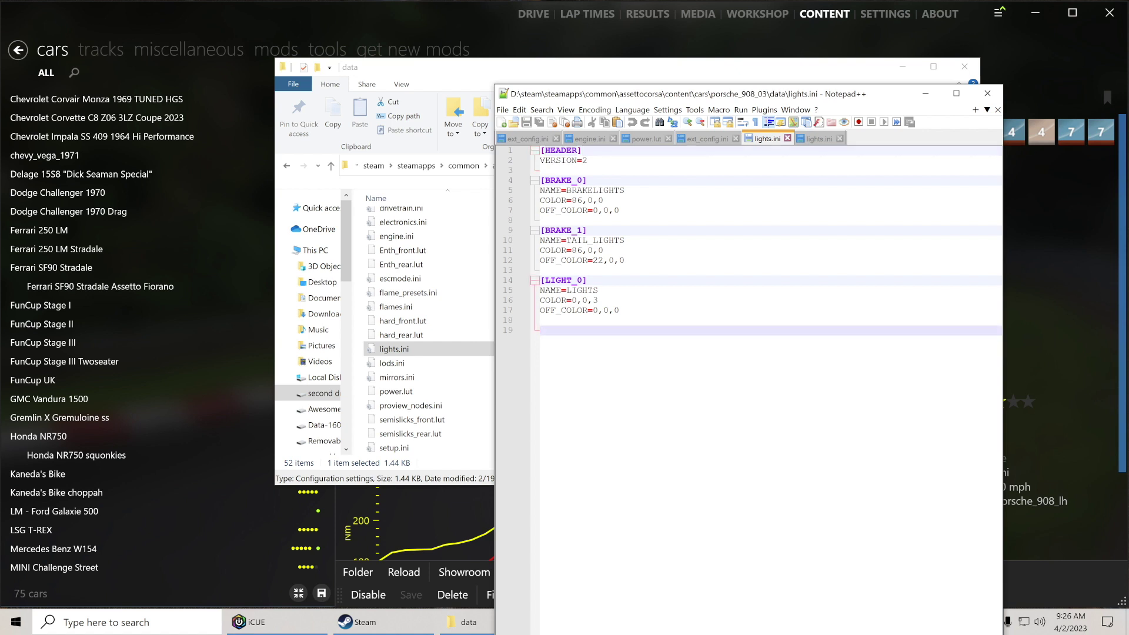
{"action": "key", "text": "ctrl+v"}
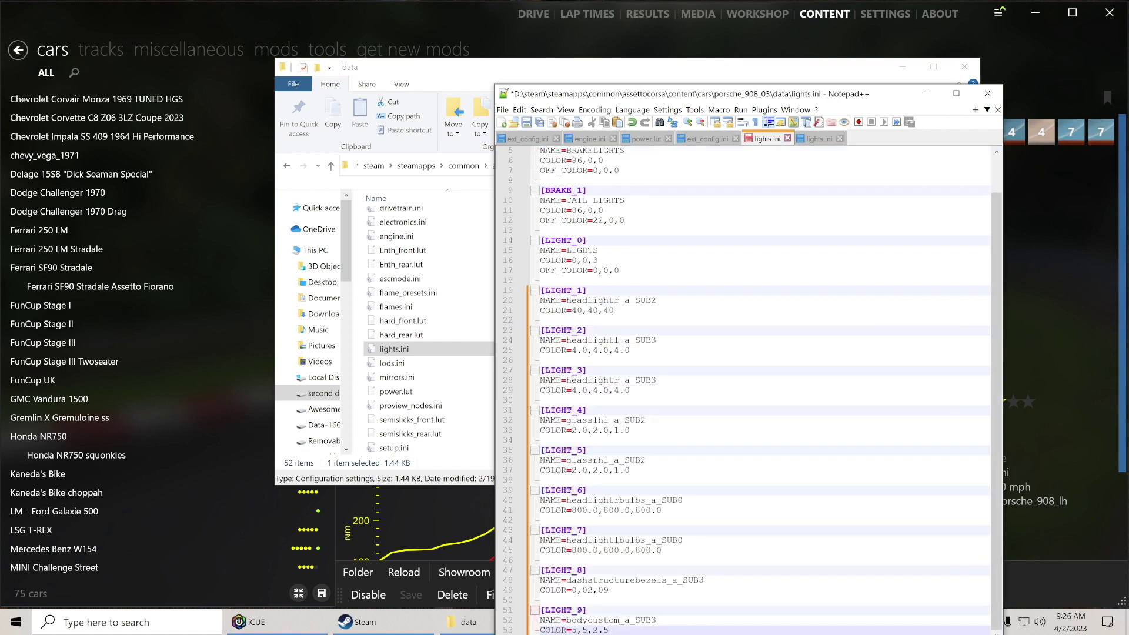
{"action": "left_click", "coordinate": [526, 122]}
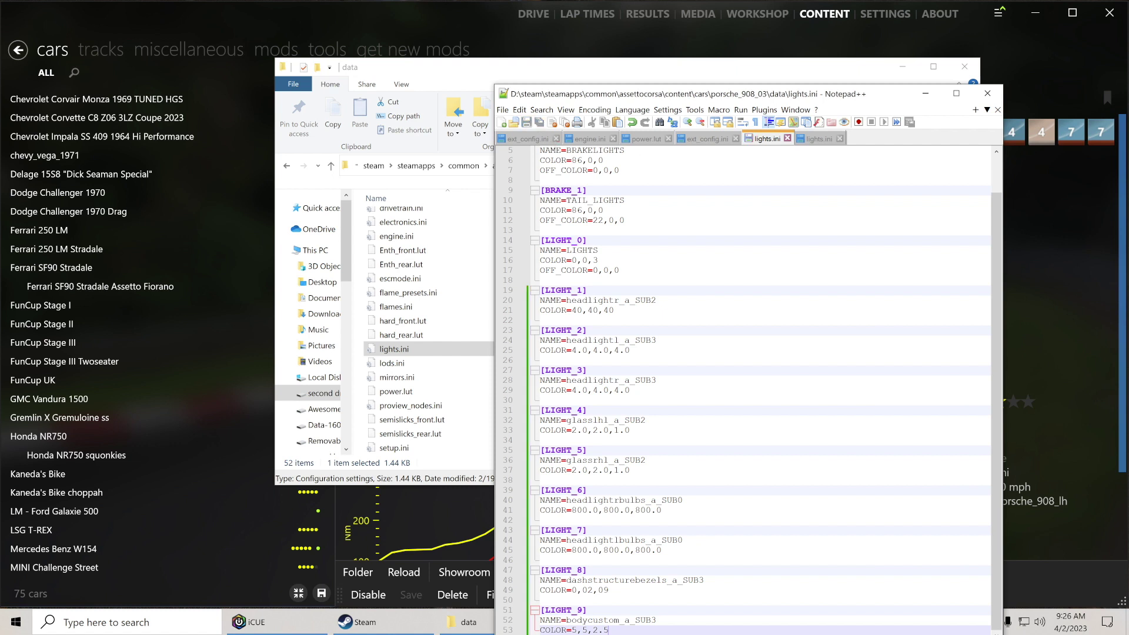
- Close both ext_config.ini files and the Speedster's lights.ini, empty the recent files list and minimise the editor
{"action": "left_click", "coordinate": [554, 139]}
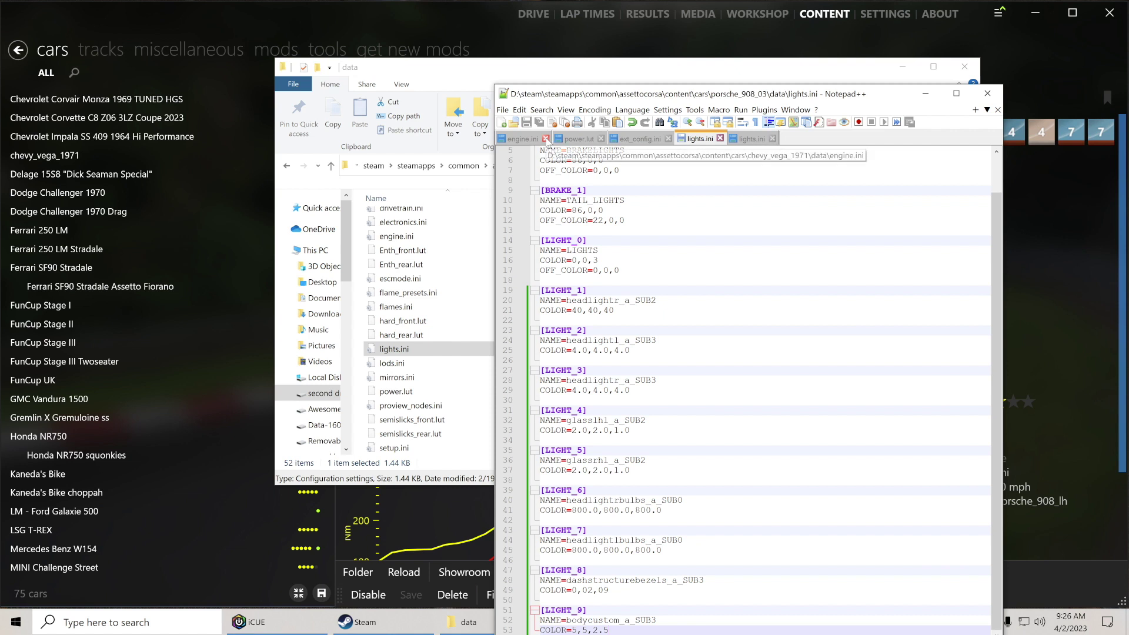
{"action": "left_click", "coordinate": [668, 138]}
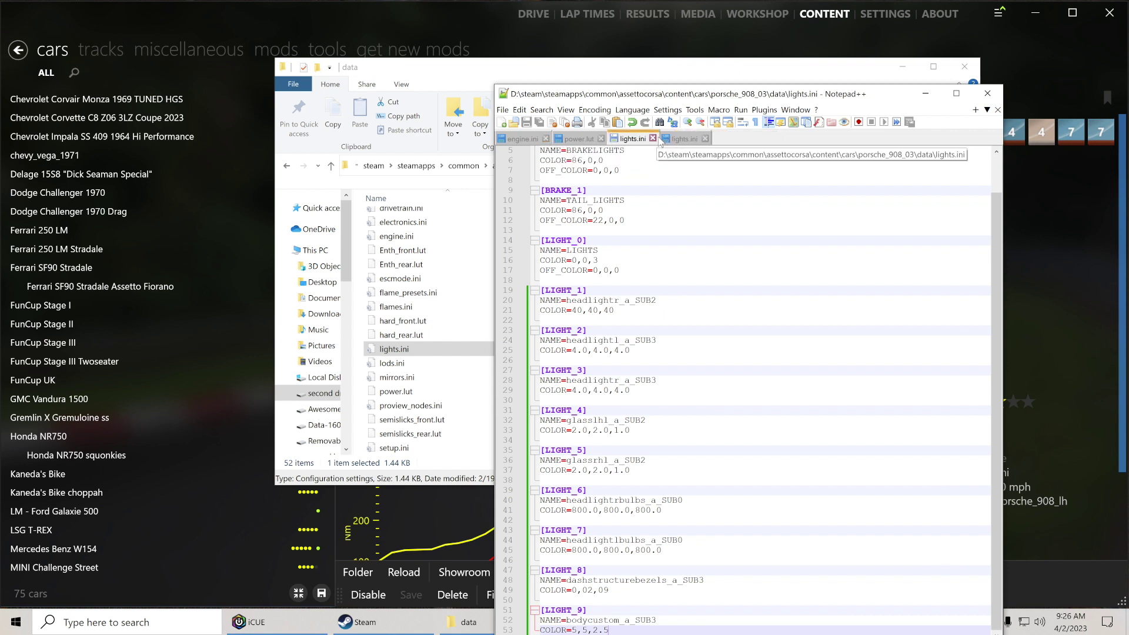
{"action": "left_click", "coordinate": [705, 139]}
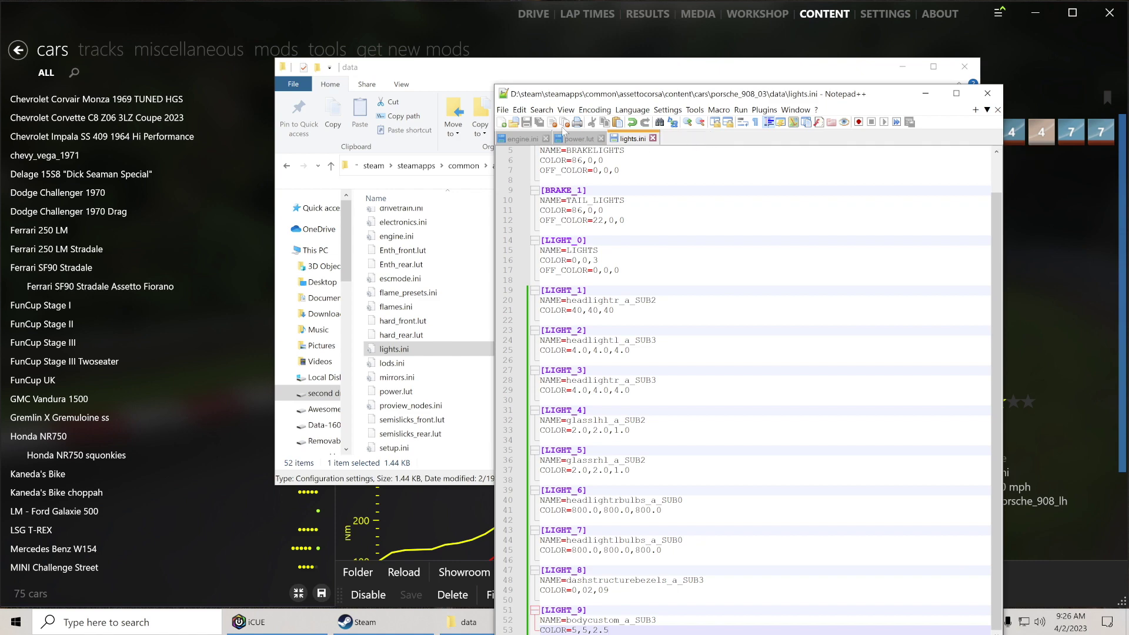
{"action": "left_click", "coordinate": [501, 110]}
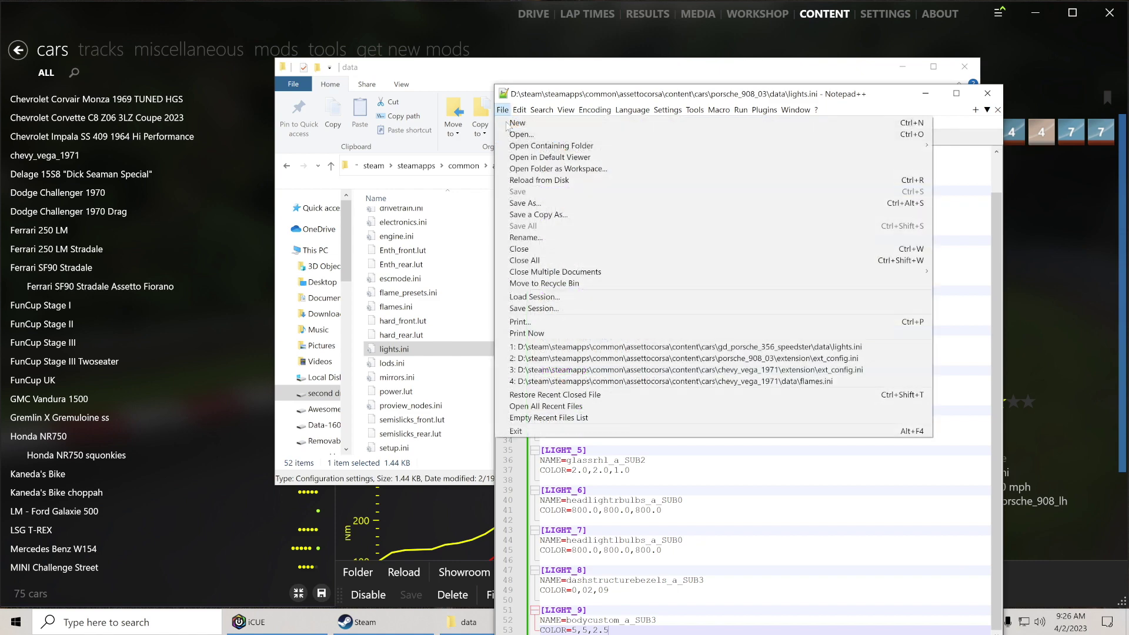
{"action": "left_click", "coordinate": [534, 419]}
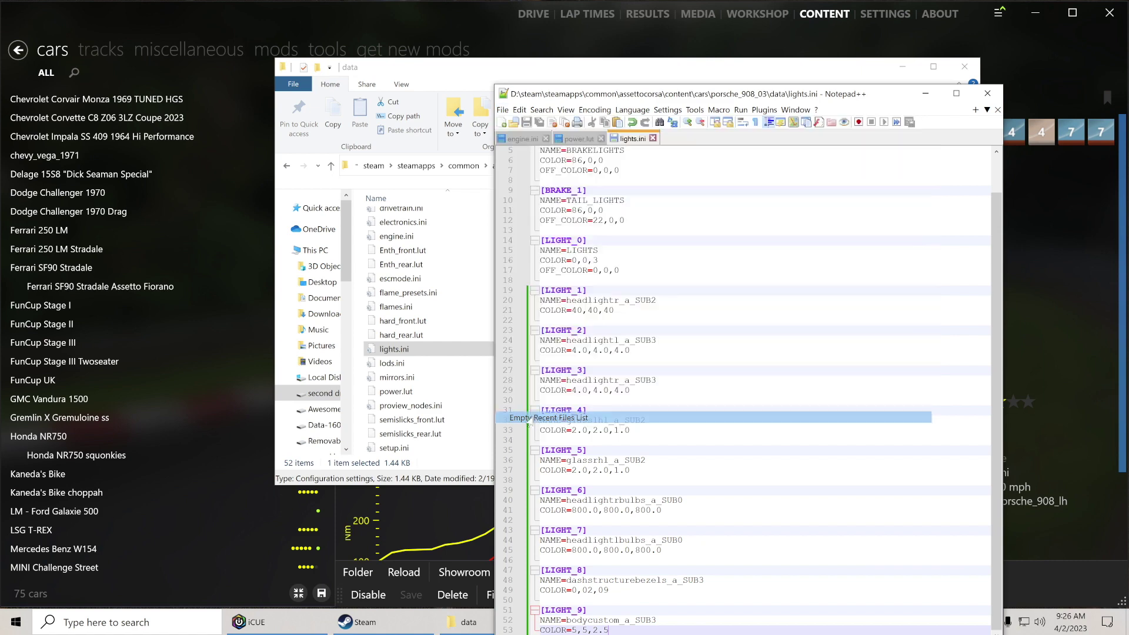
{"action": "left_click", "coordinate": [925, 94]}
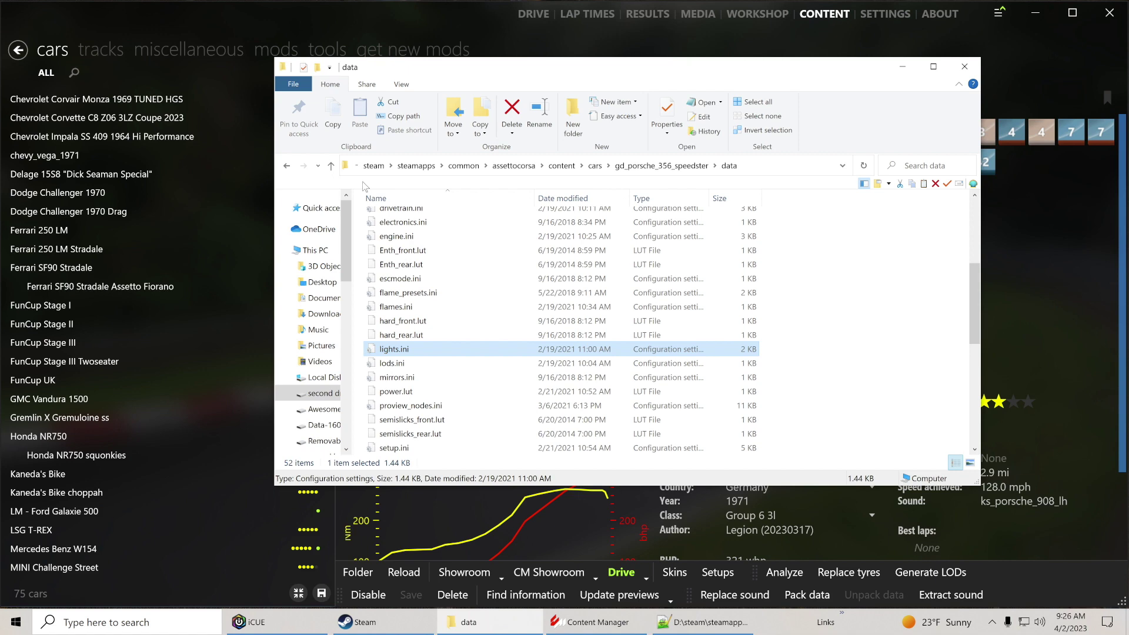
- Open ext_config.ini from the gd_porsche_356_speedster extension folder in Notepad++, review its light and exhaust sections, then close the file and the editor
{"action": "left_click", "coordinate": [332, 167]}
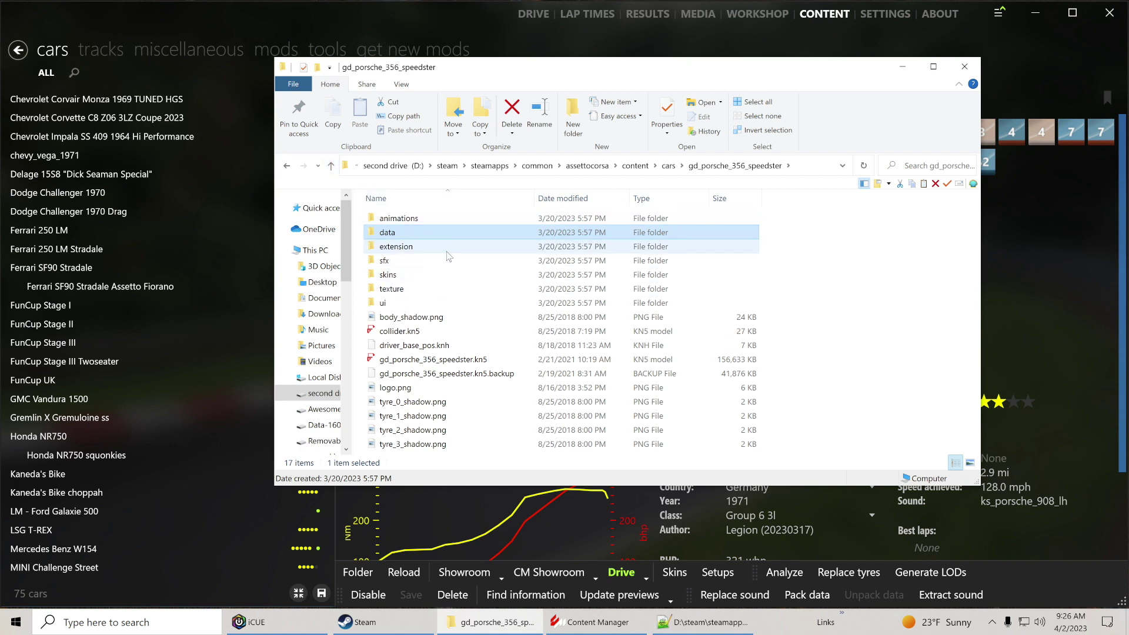
{"action": "double_click", "coordinate": [401, 250]}
{"action": "right_click", "coordinate": [407, 221]}
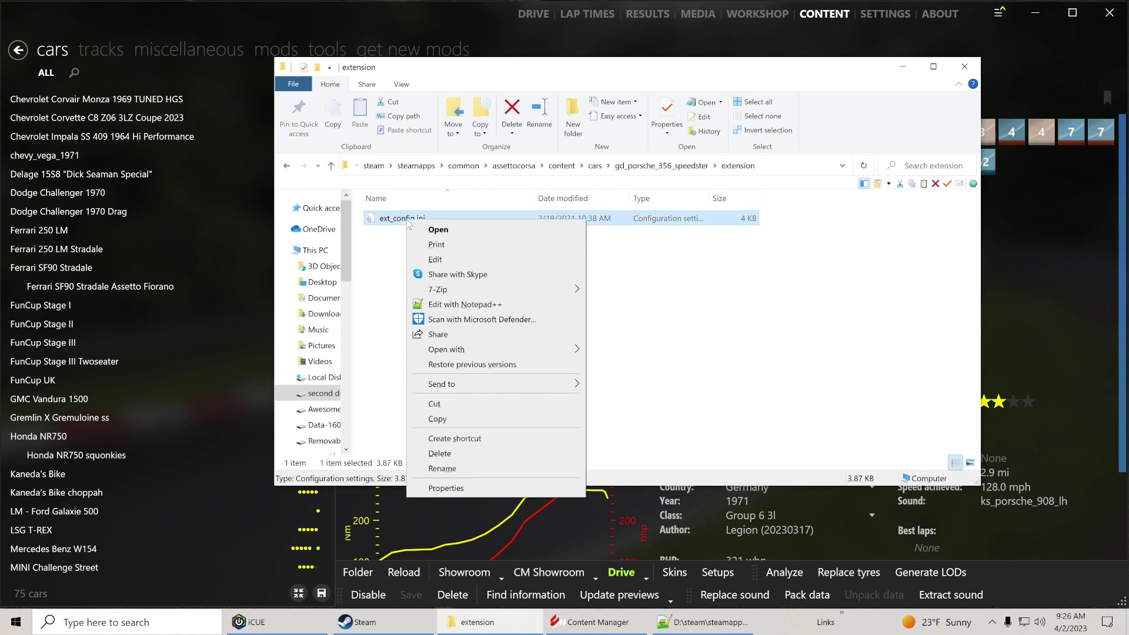
{"action": "left_click", "coordinate": [436, 305]}
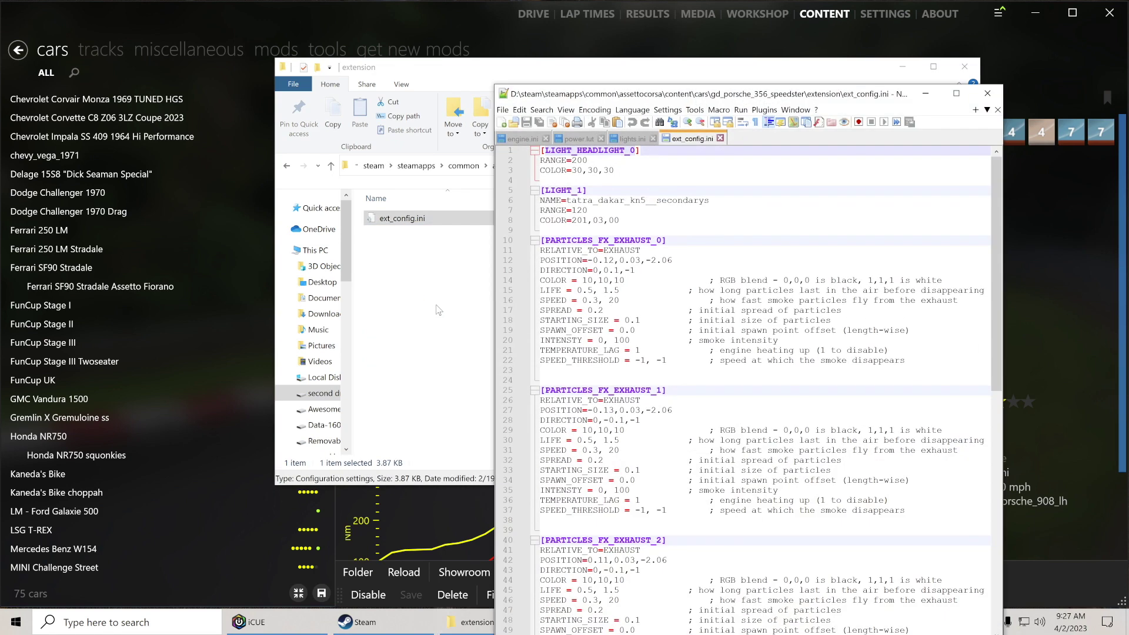
{"action": "left_click_drag", "start_coordinate": [822, 97], "coordinate": [668, 64]}
{"action": "left_click_drag", "start_coordinate": [843, 214], "coordinate": [842, 188]}
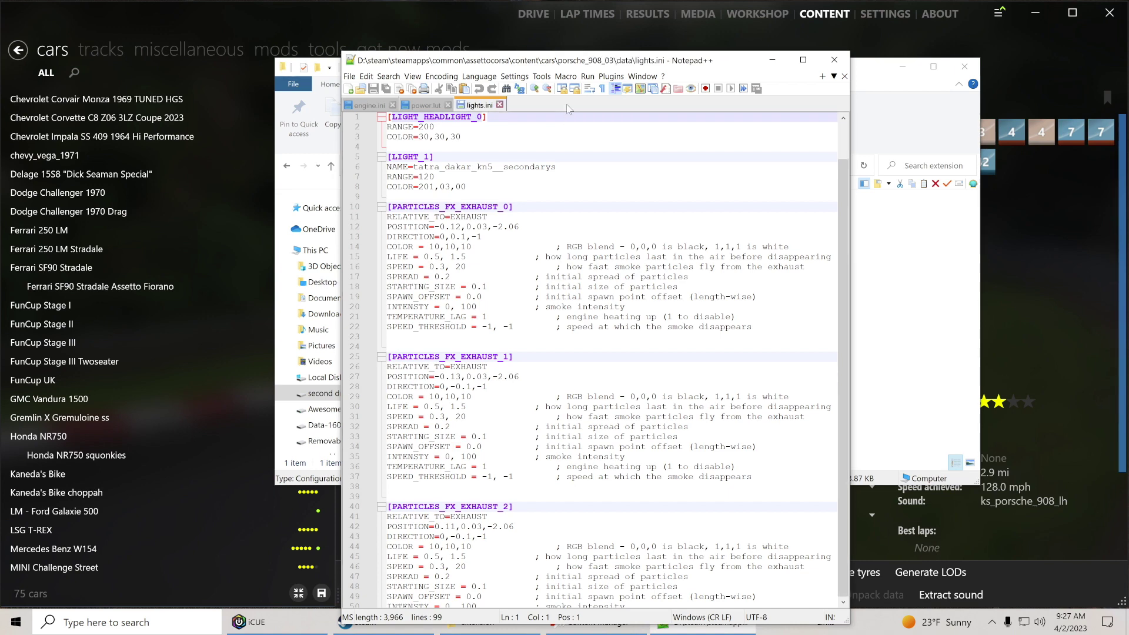
{"action": "left_click", "coordinate": [568, 106]}
{"action": "left_click", "coordinate": [834, 60]}
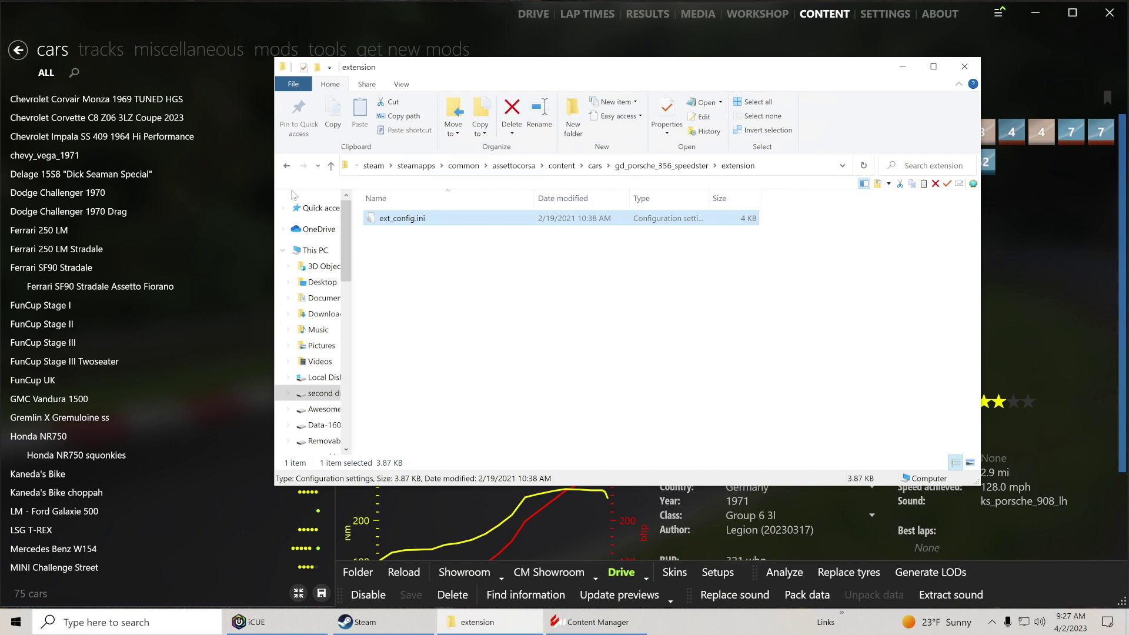
- Return to the cars folder and open the porsche_908_03 folder
{"action": "left_click", "coordinate": [331, 166]}
{"action": "left_click", "coordinate": [330, 166]}
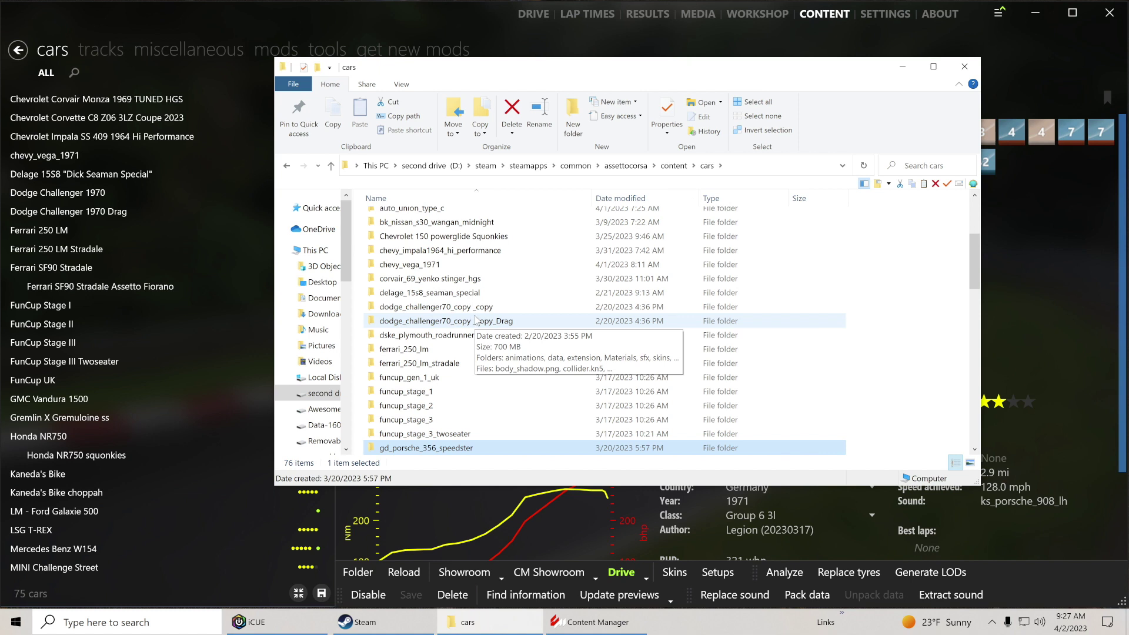
{"action": "scroll", "coordinate": [478, 320], "scroll_direction": "down", "scroll_amount": 1}
{"action": "scroll", "coordinate": [477, 321], "scroll_direction": "down", "scroll_amount": 2}
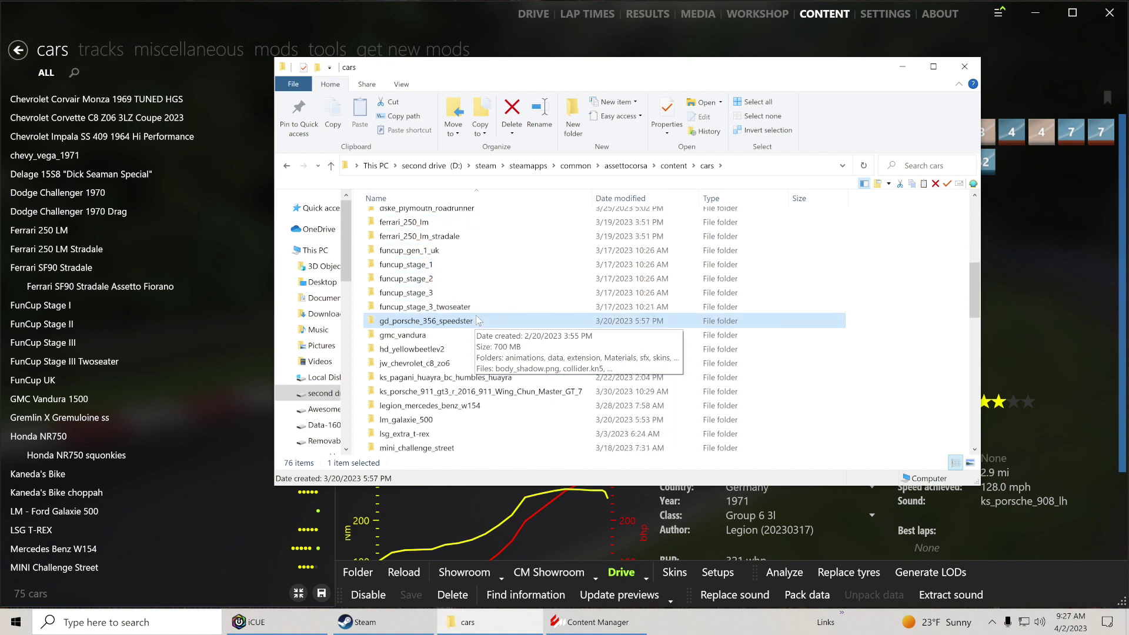
{"action": "scroll", "coordinate": [477, 321], "scroll_direction": "down", "scroll_amount": 1}
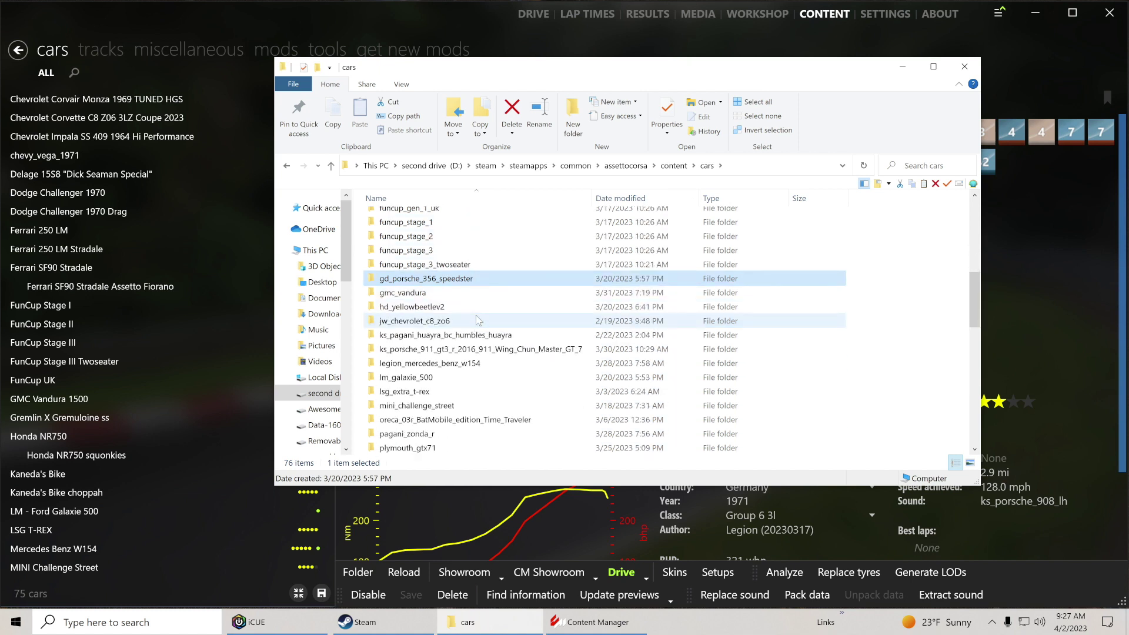
{"action": "scroll", "coordinate": [477, 321], "scroll_direction": "down", "scroll_amount": 2}
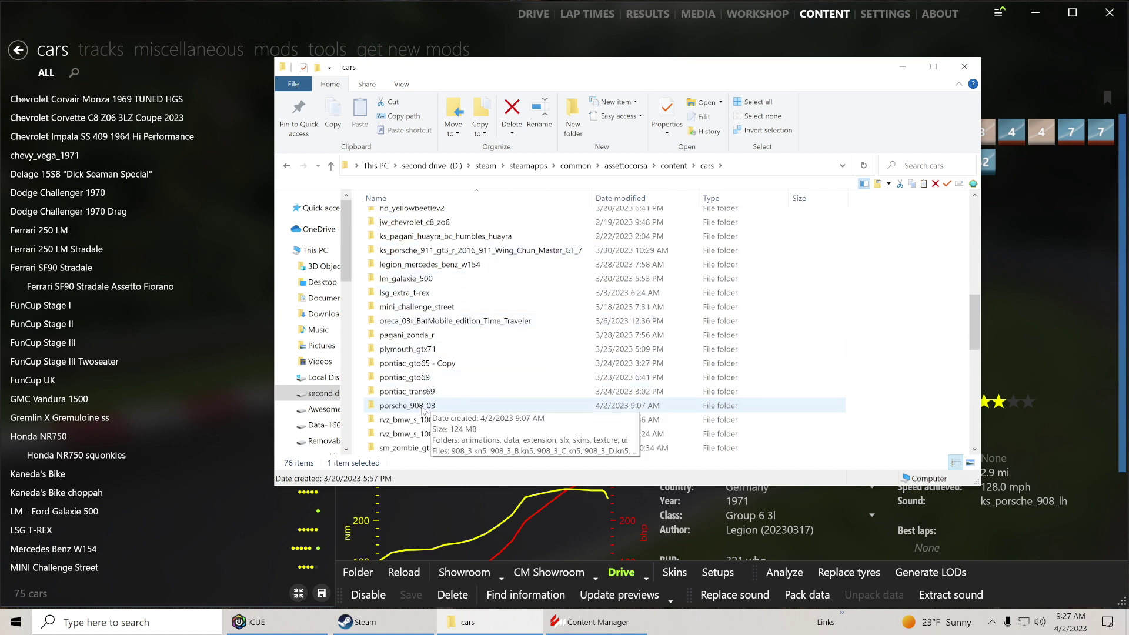
{"action": "double_click", "coordinate": [423, 407]}
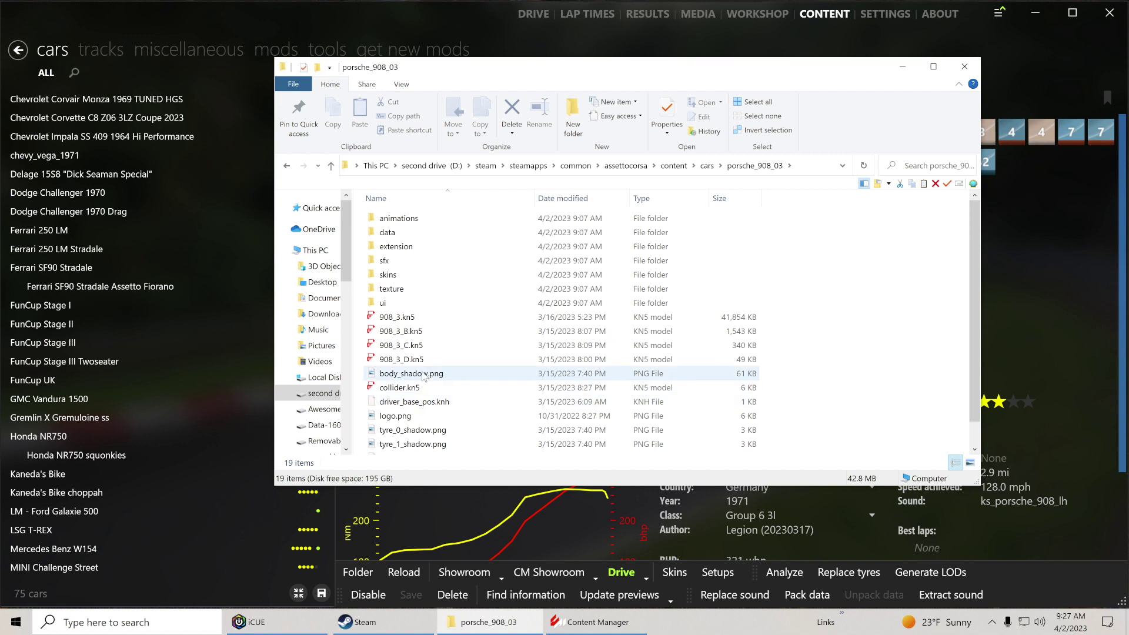
- Check the Porsche's skins folder and skin folder 1, ending back in the porsche_908_03 folder
{"action": "double_click", "coordinate": [408, 274]}
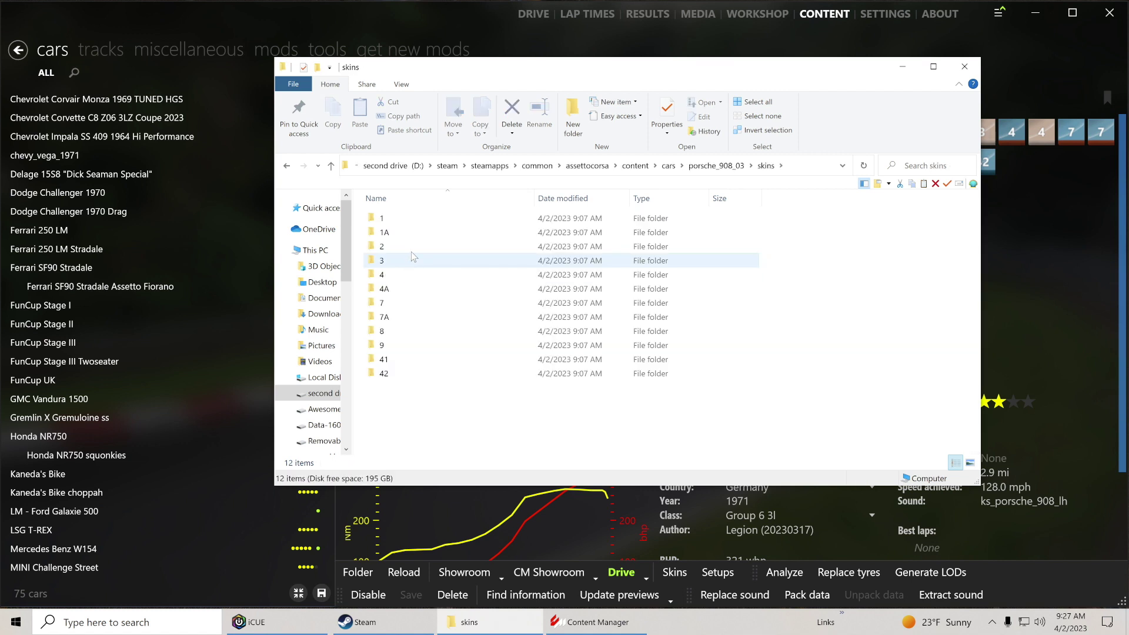
{"action": "double_click", "coordinate": [411, 220]}
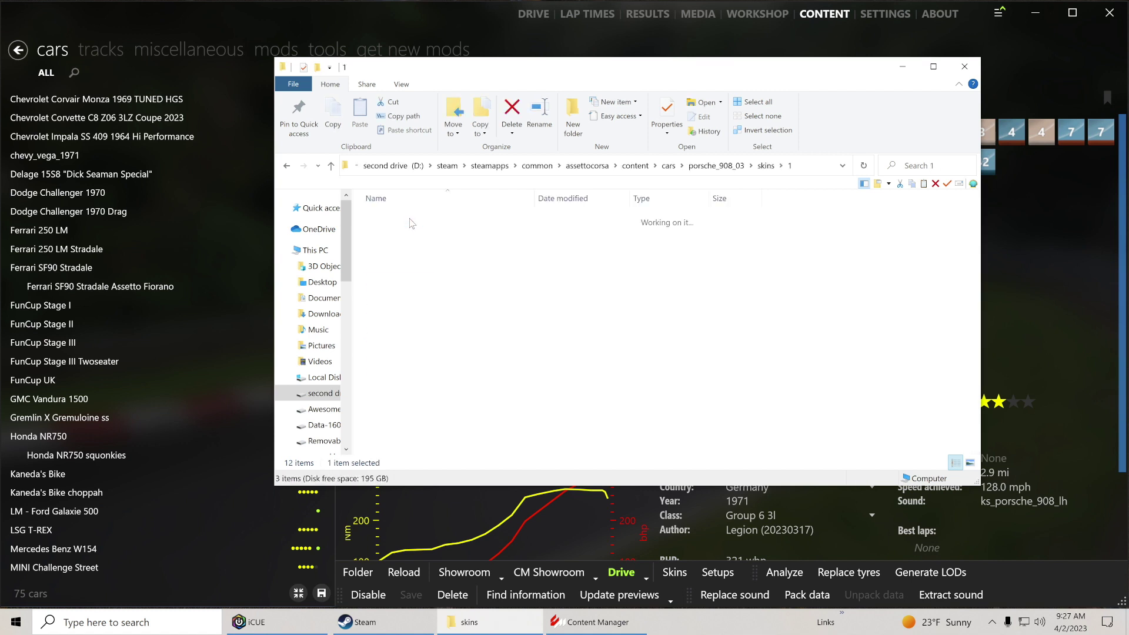
{"action": "left_click", "coordinate": [332, 166]}
{"action": "left_click", "coordinate": [332, 167]}
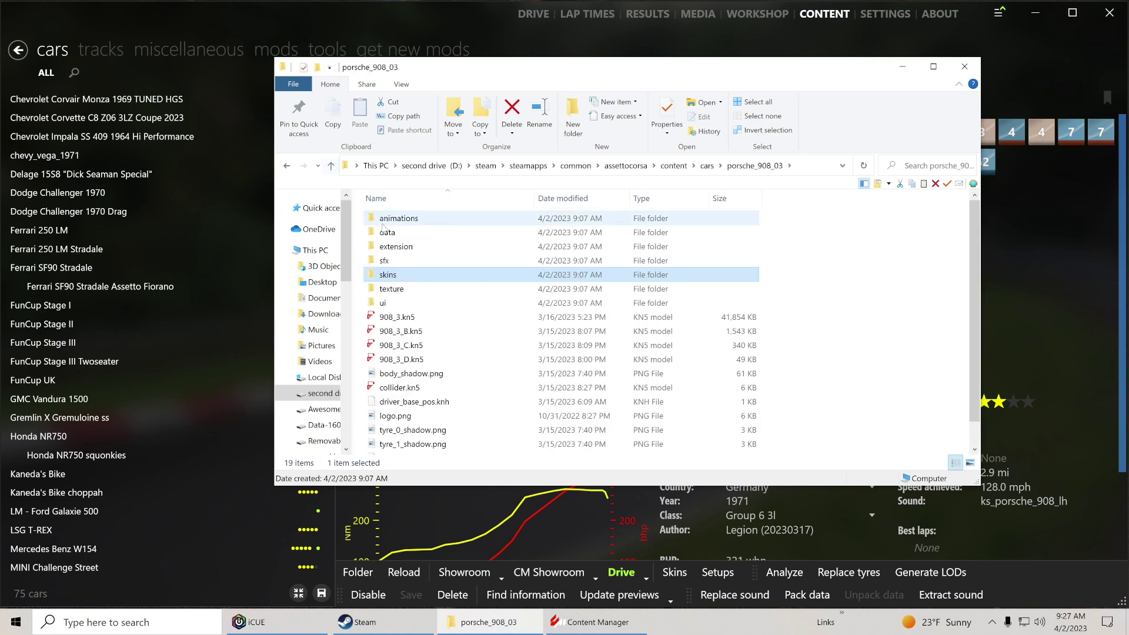
- Open lights.ini from the Porsche's data folder in Notepad++ and minimise the folder window
{"action": "double_click", "coordinate": [386, 233]}
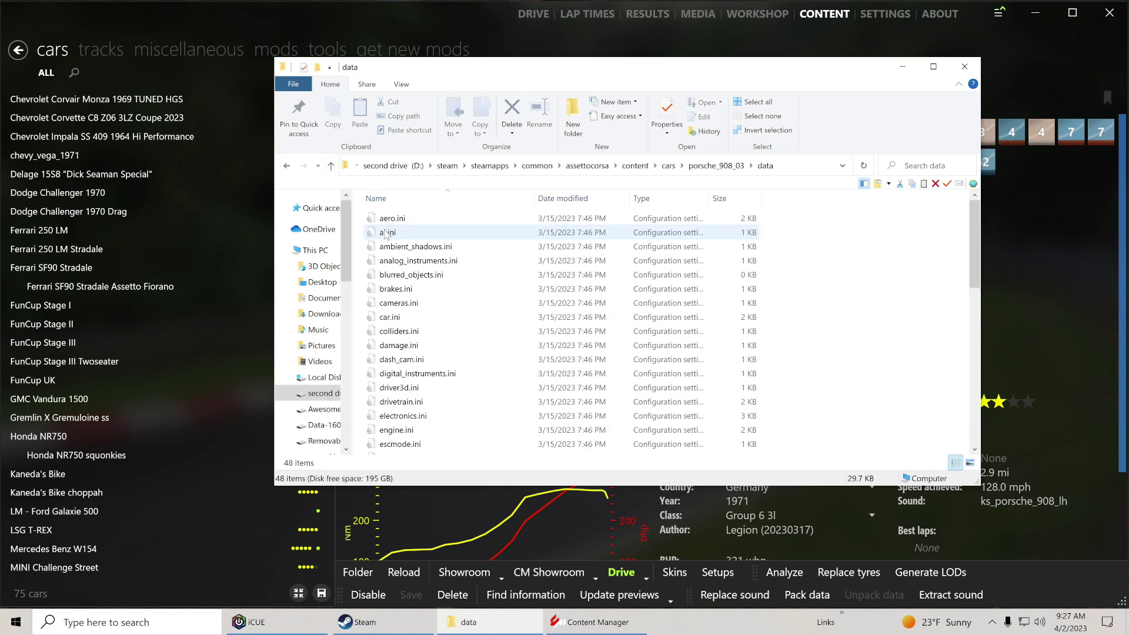
{"action": "scroll", "coordinate": [426, 304], "scroll_direction": "down", "scroll_amount": 2}
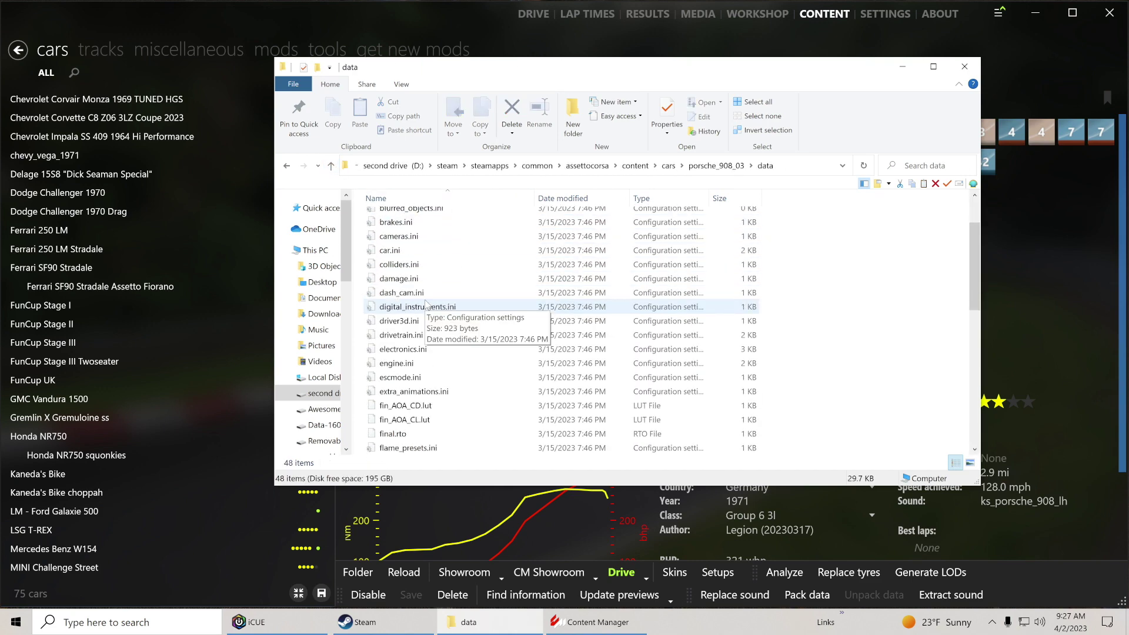
{"action": "scroll", "coordinate": [427, 304], "scroll_direction": "down", "scroll_amount": 4}
{"action": "left_click", "coordinate": [410, 364]}
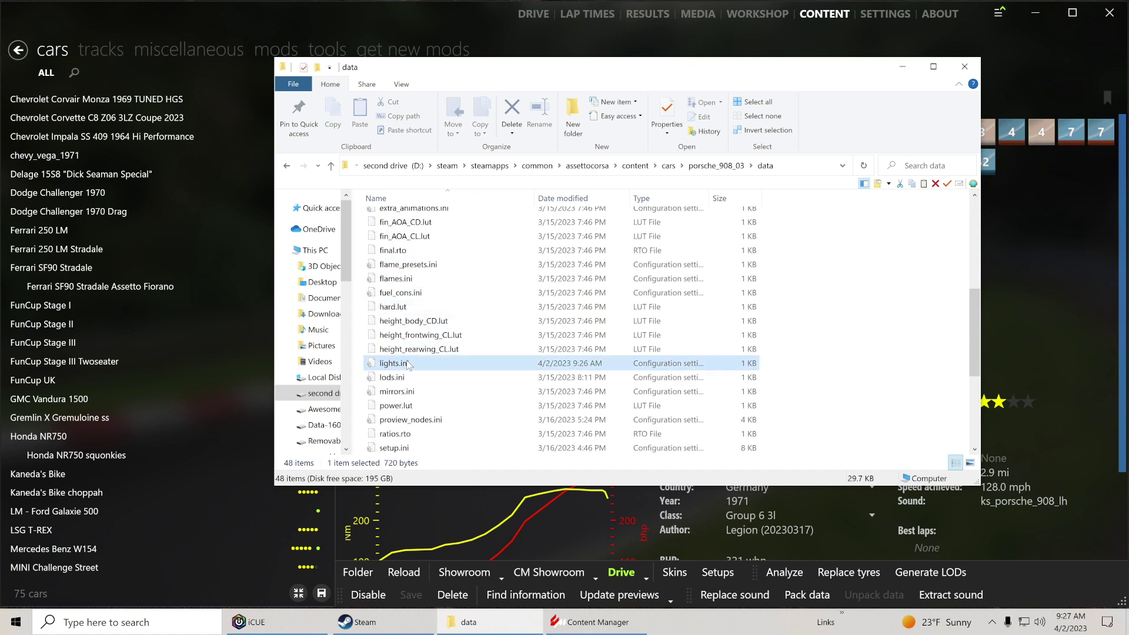
{"action": "right_click", "coordinate": [408, 363]}
{"action": "left_click", "coordinate": [447, 167]}
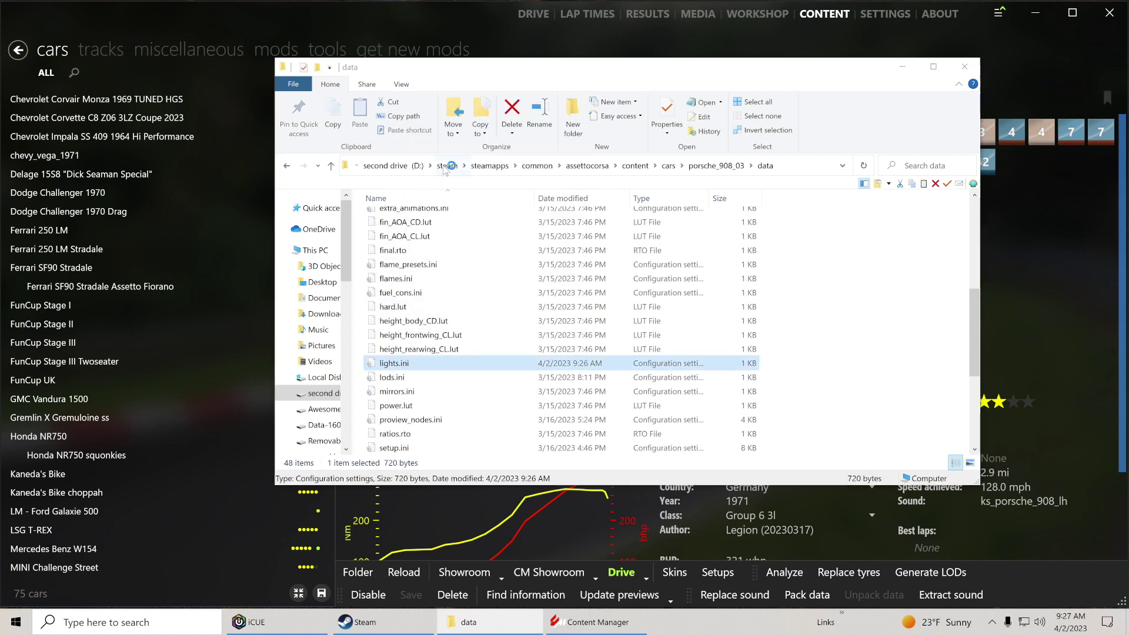
{"action": "left_click", "coordinate": [902, 67]}
- Load the Porsche in CM Showroom, then narrow the Notepad++ window and place it beside the cockpit's steering wheel
{"action": "left_click_drag", "start_coordinate": [734, 64], "coordinate": [364, 66]}
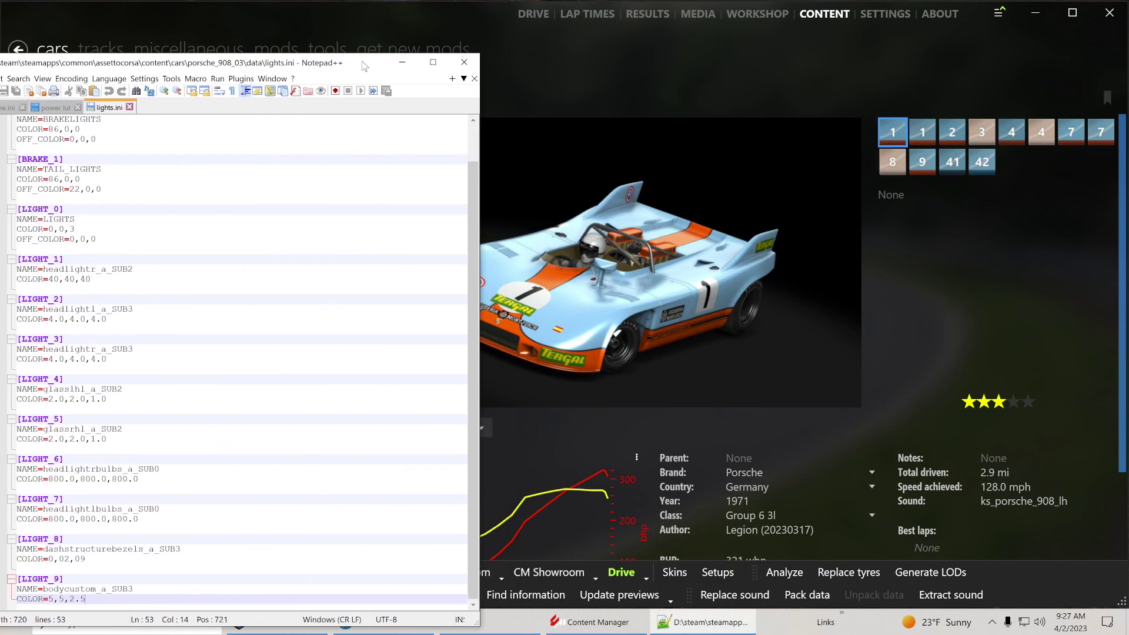
{"action": "left_click", "coordinate": [562, 569]}
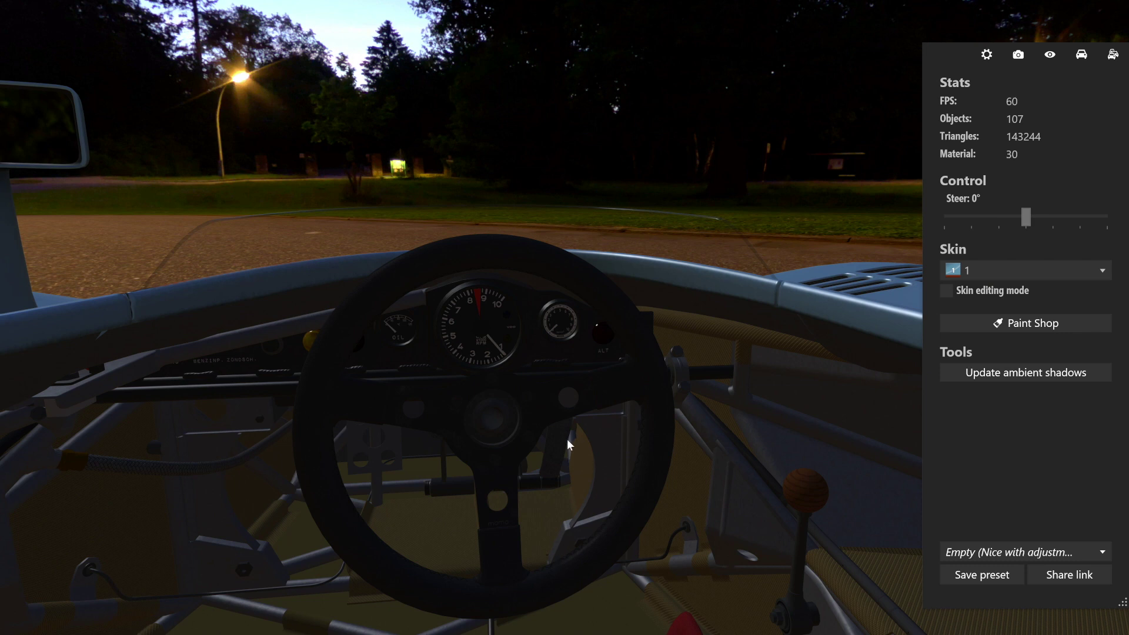
{"action": "key", "text": "alt+Tab"}
{"action": "left_click", "coordinate": [485, 329]}
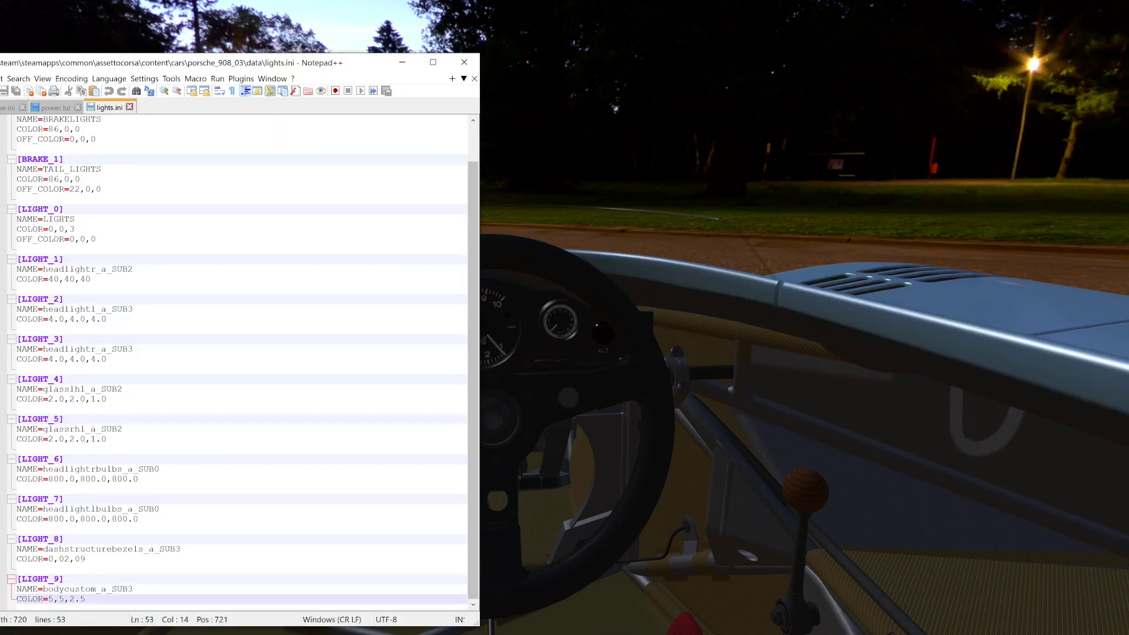
{"action": "left_click_drag", "start_coordinate": [479, 200], "coordinate": [259, 228]}
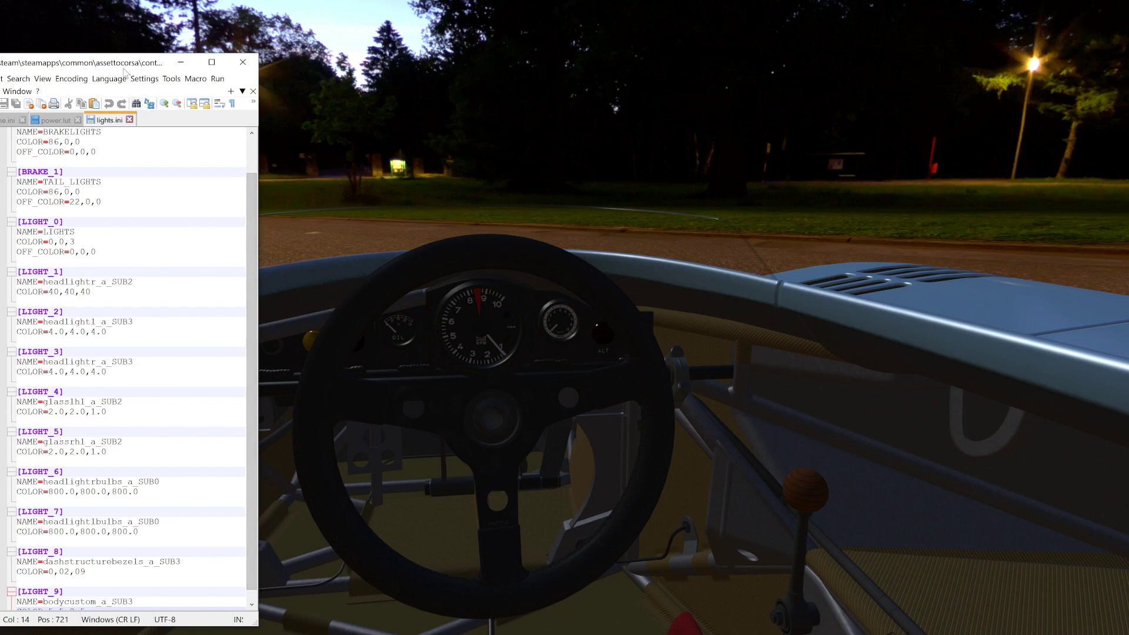
{"action": "left_click_drag", "start_coordinate": [121, 66], "coordinate": [184, 60]}
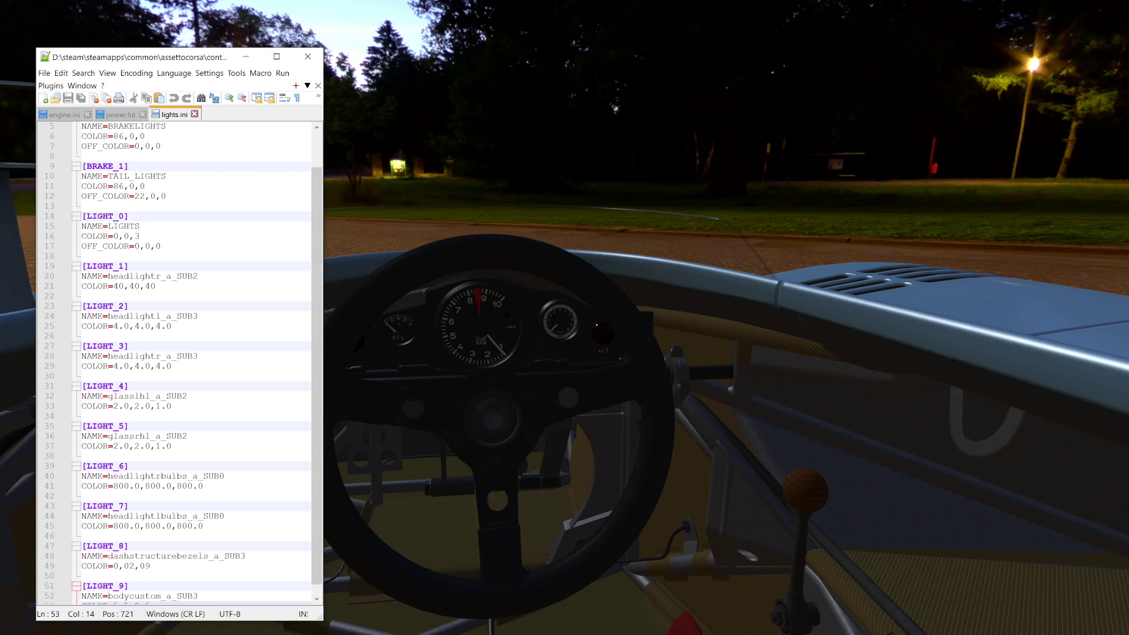
- Clear the NAME values of sections LIGHT_1 to LIGHT_5 in lights.ini, keeping their COLOR lines
{"action": "left_click_drag", "start_coordinate": [198, 276], "coordinate": [103, 276]}
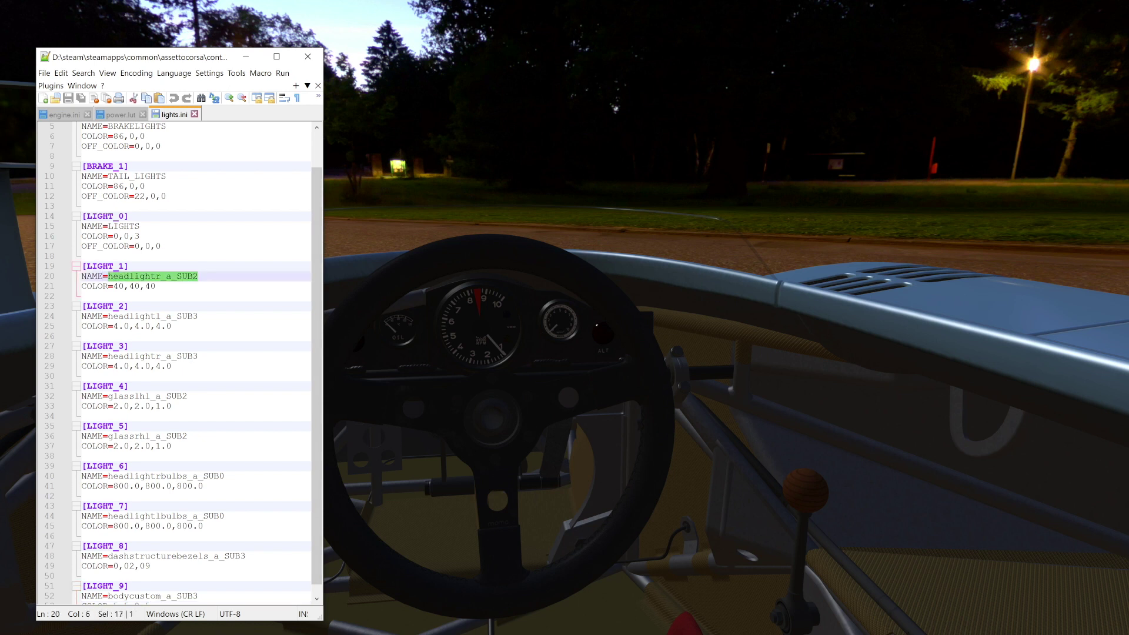
{"action": "key", "text": "Delete"}
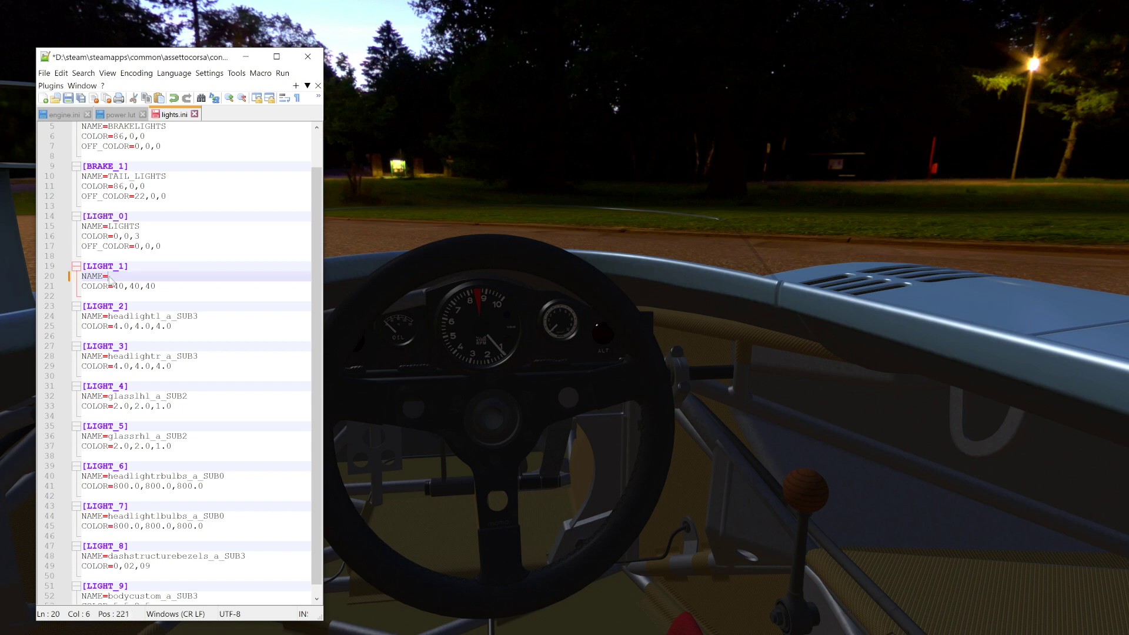
{"action": "left_click_drag", "start_coordinate": [198, 316], "coordinate": [108, 316]}
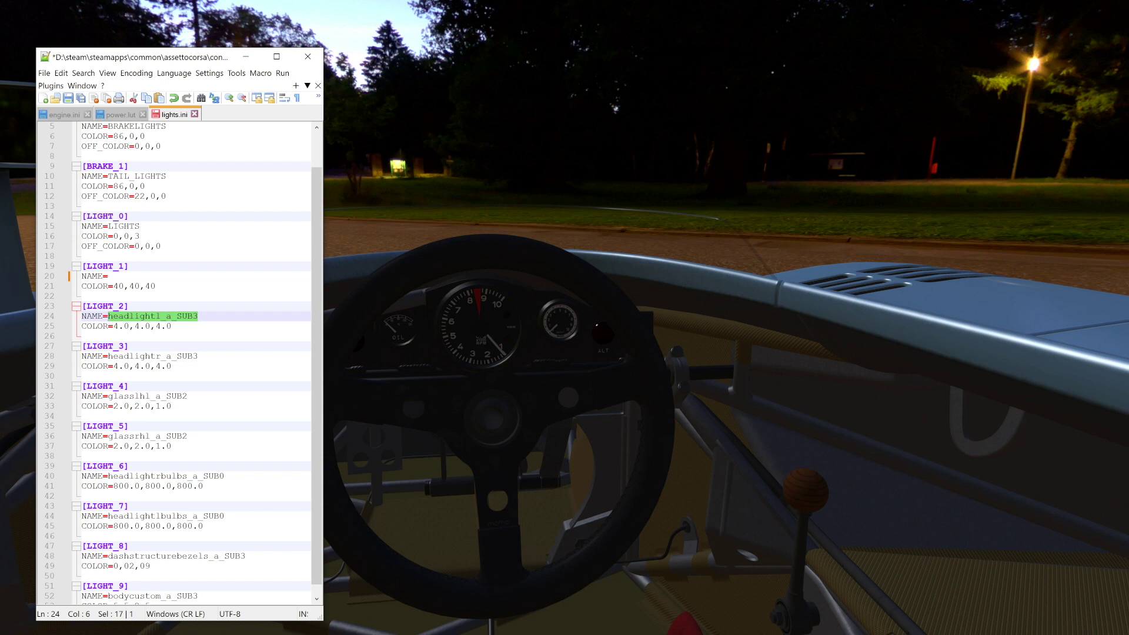
{"action": "key", "text": "Delete"}
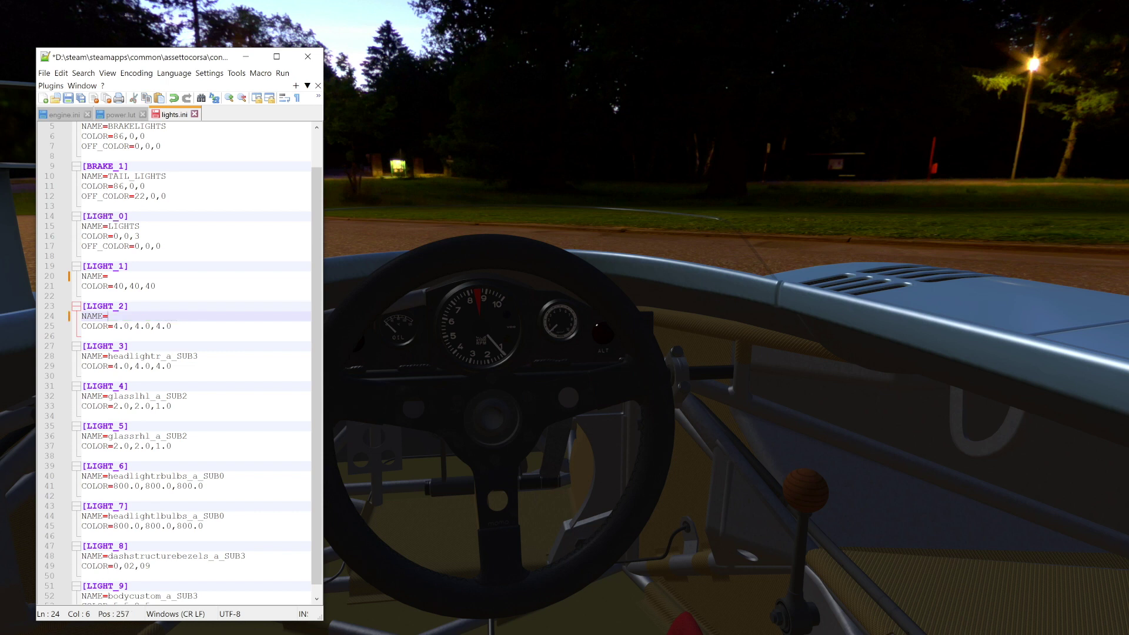
{"action": "left_click_drag", "start_coordinate": [198, 356], "coordinate": [108, 356]}
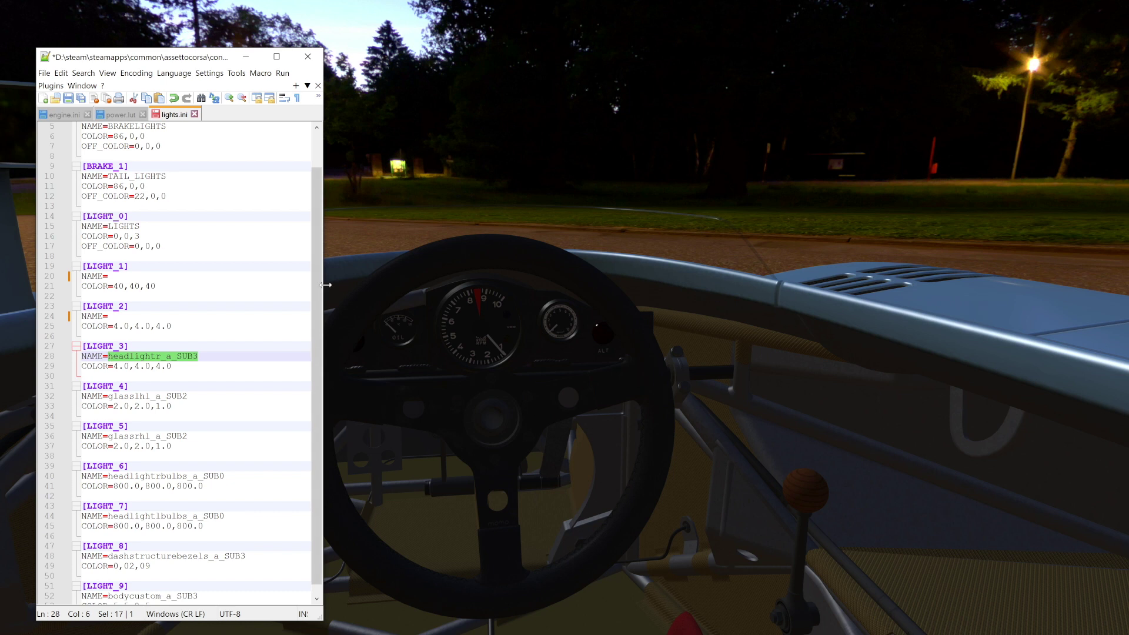
{"action": "key", "text": "Delete"}
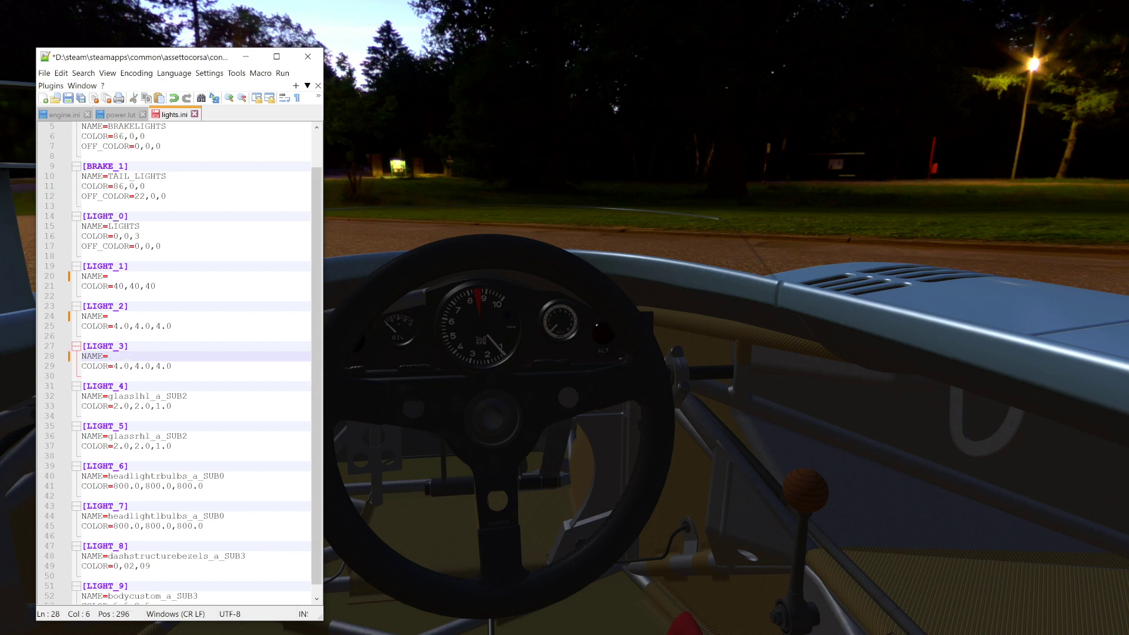
{"action": "scroll", "coordinate": [194, 363], "scroll_direction": "down", "scroll_amount": 1}
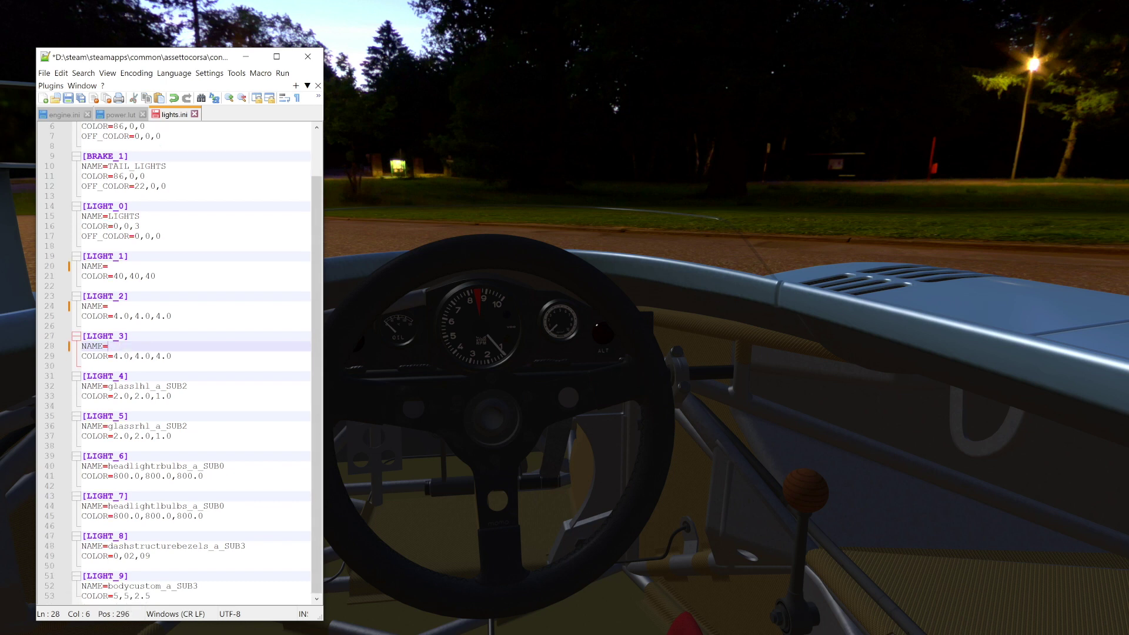
{"action": "left_click_drag", "start_coordinate": [188, 386], "coordinate": [108, 386]}
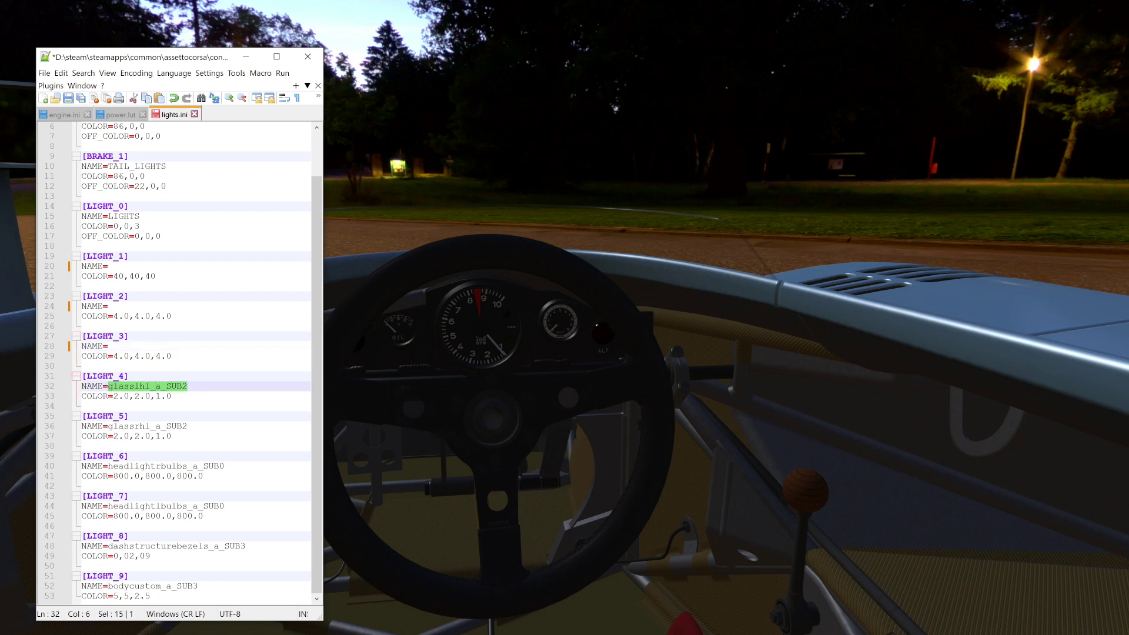
{"action": "key", "text": "Delete"}
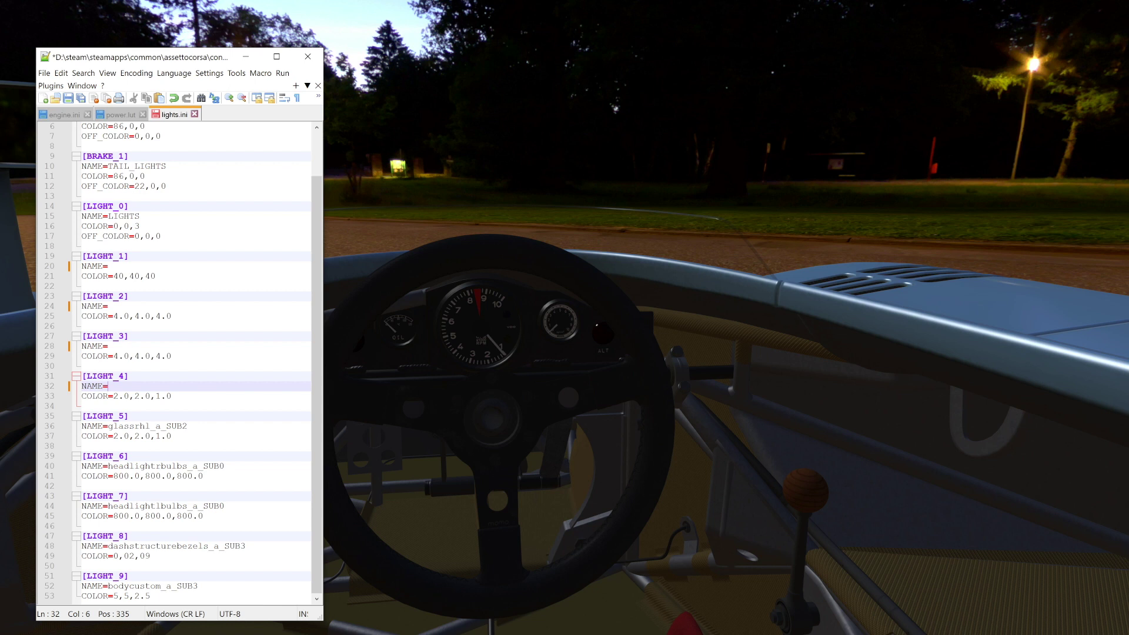
{"action": "left_click_drag", "start_coordinate": [188, 426], "coordinate": [108, 426]}
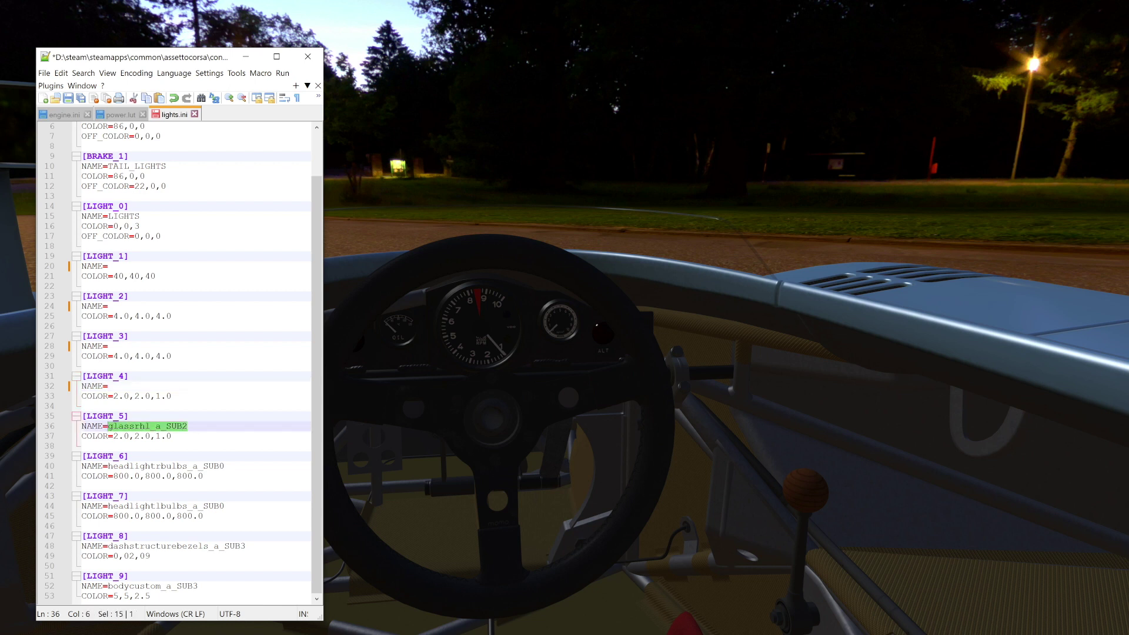
{"action": "key", "text": "Delete"}
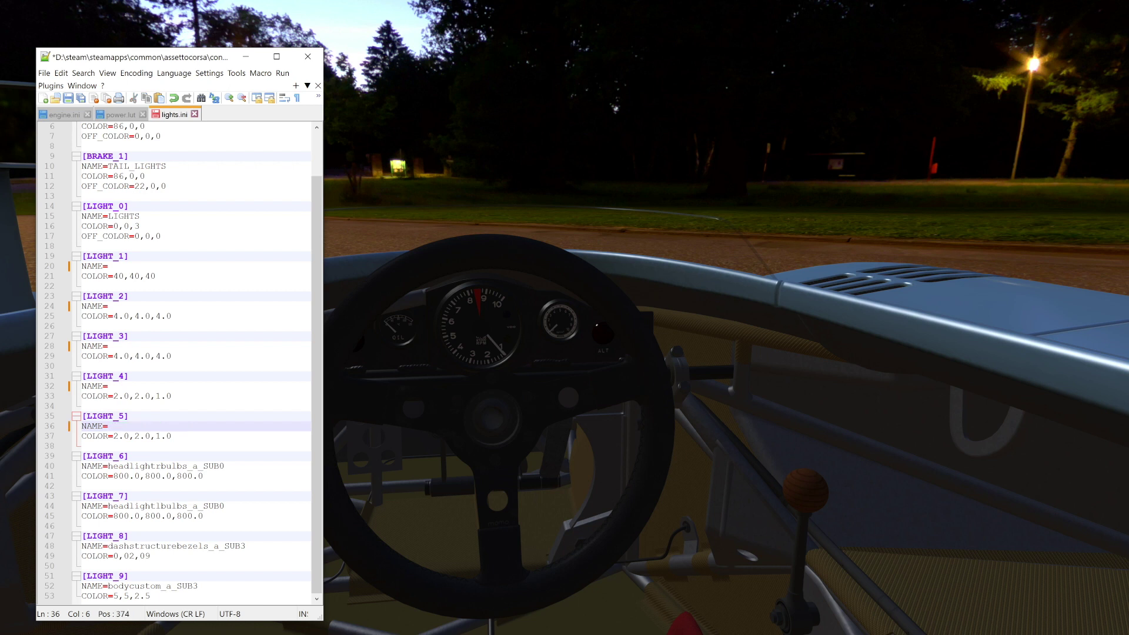
- Clear the NAME values of sections LIGHT_6 to LIGHT_9 and save lights.ini
{"action": "left_click_drag", "start_coordinate": [199, 586], "coordinate": [109, 585]}
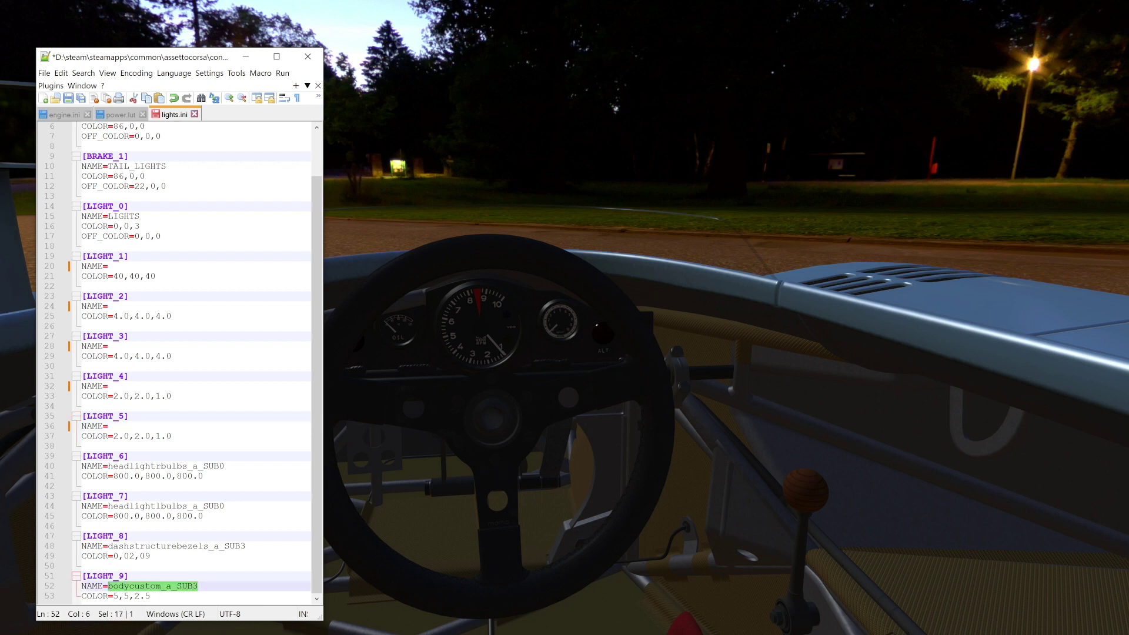
{"action": "key", "text": "Delete"}
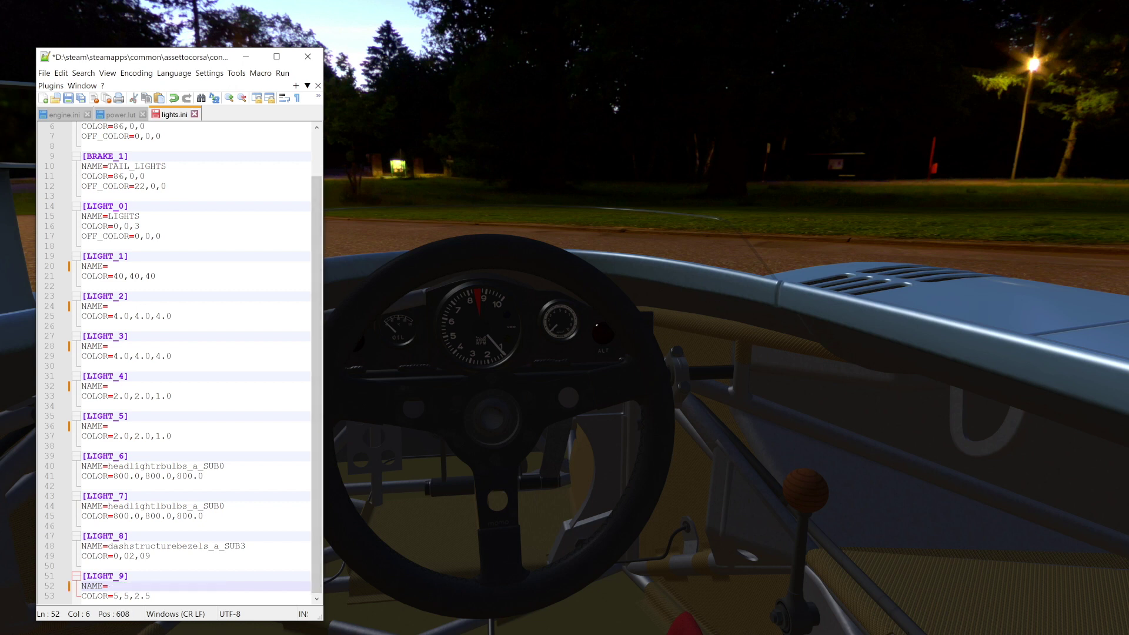
{"action": "left_click_drag", "start_coordinate": [248, 546], "coordinate": [108, 546]}
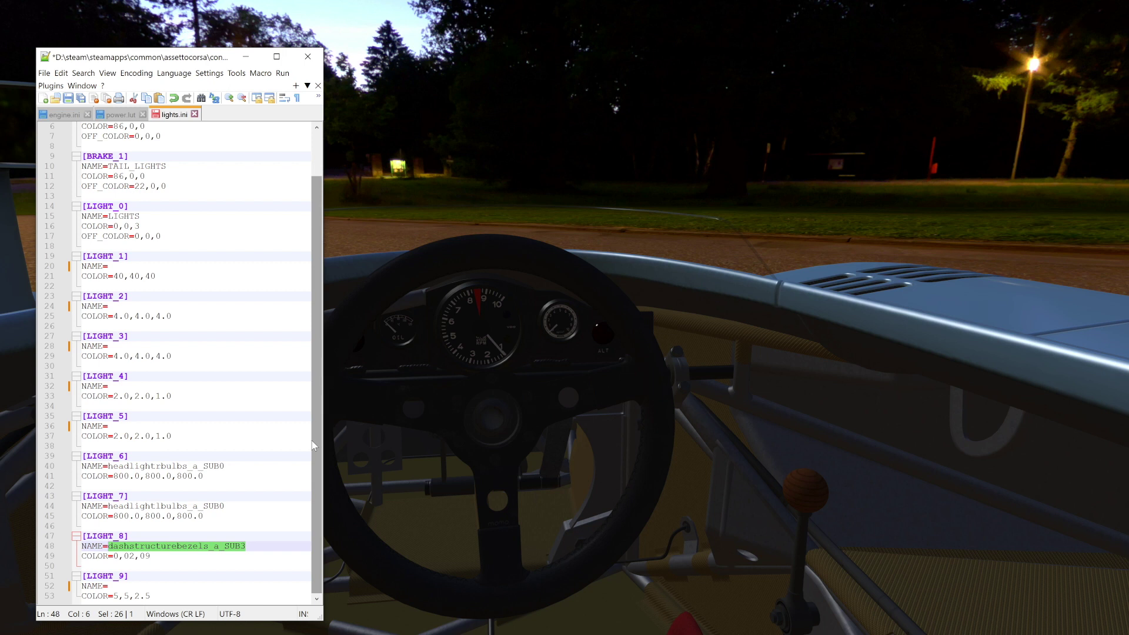
{"action": "key", "text": "Delete"}
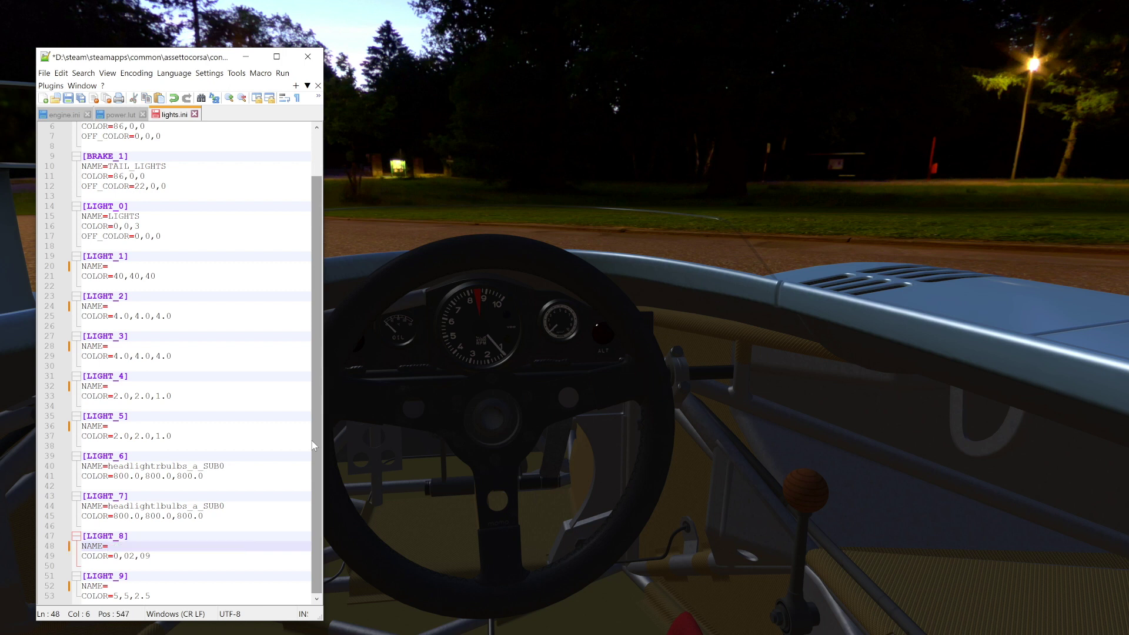
{"action": "left_click_drag", "start_coordinate": [225, 506], "coordinate": [108, 506]}
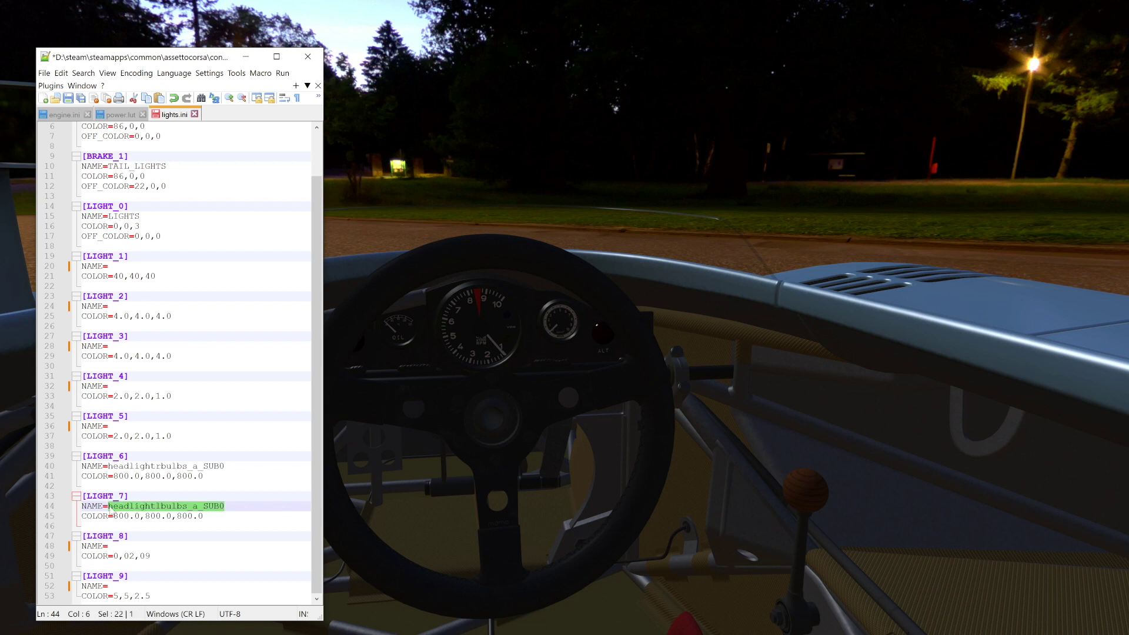
{"action": "key", "text": "Delete"}
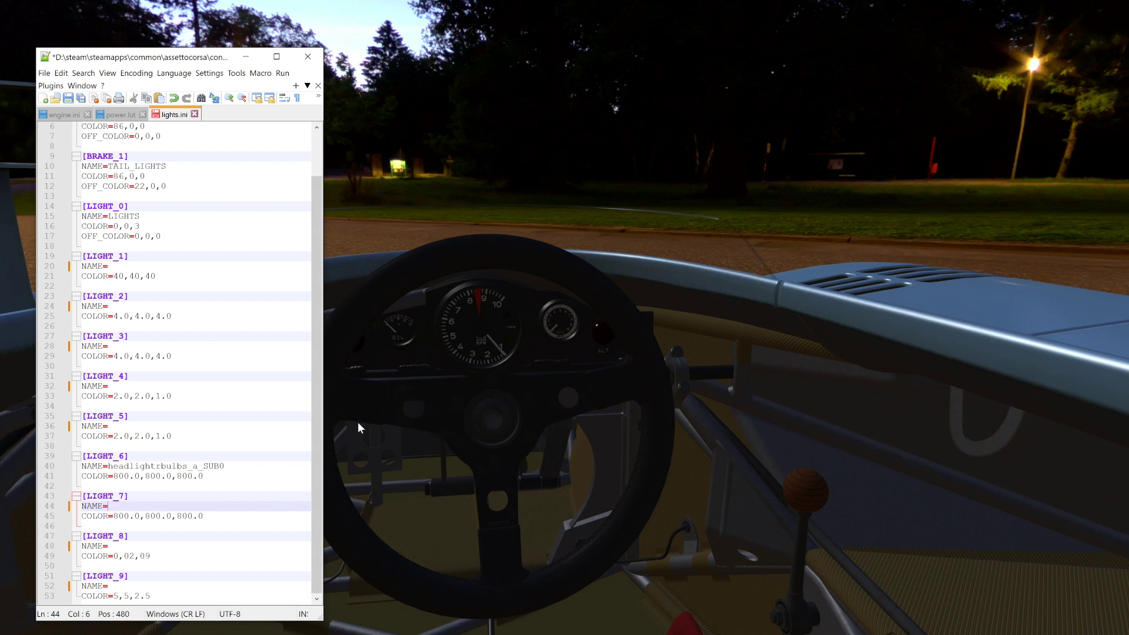
{"action": "left_click_drag", "start_coordinate": [224, 467], "coordinate": [109, 466]}
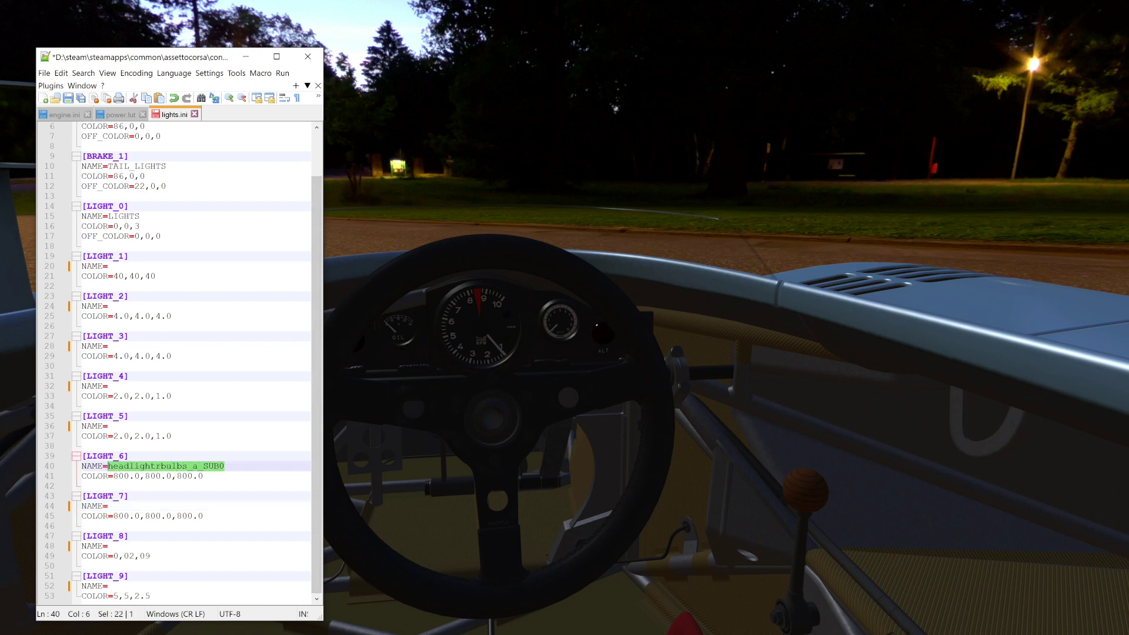
{"action": "key", "text": "Delete"}
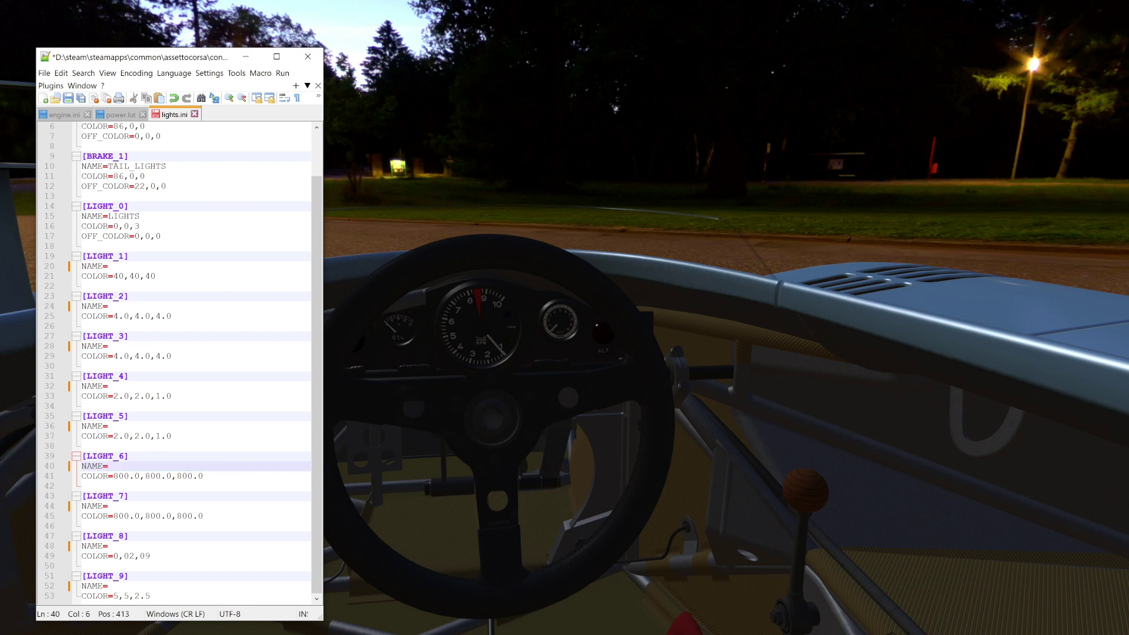
{"action": "key", "text": "ctrl+s"}
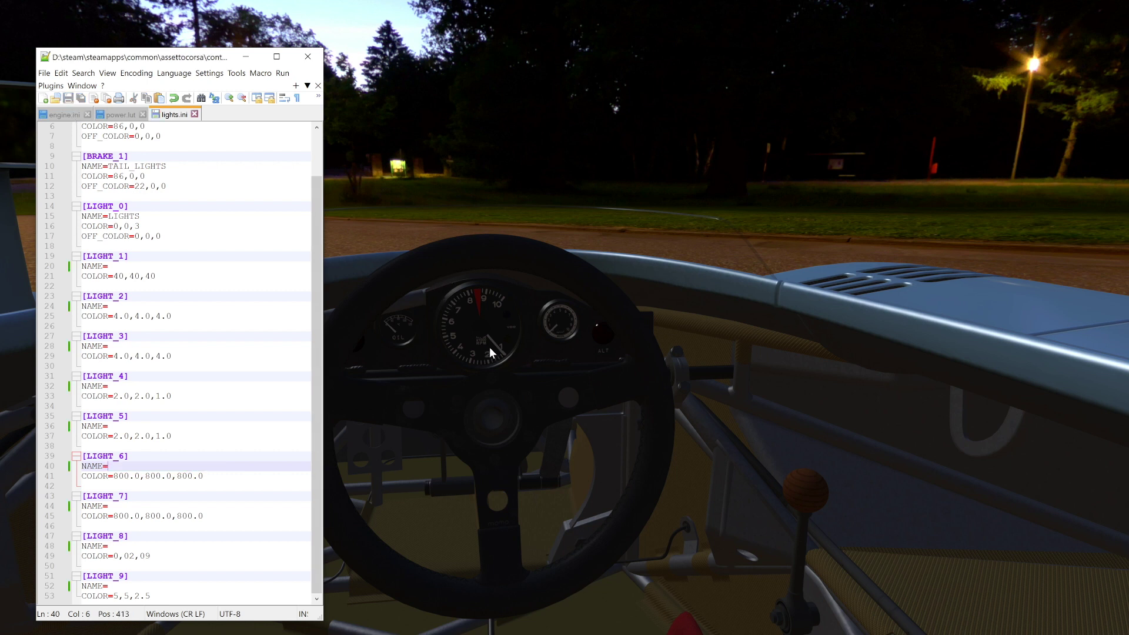
- Select the cockpit gauge mesh behind the glass in the showroom, copy its name POR_908_INTERIOR1_CPIT and return to lights.ini
{"action": "left_click", "coordinate": [456, 310]}
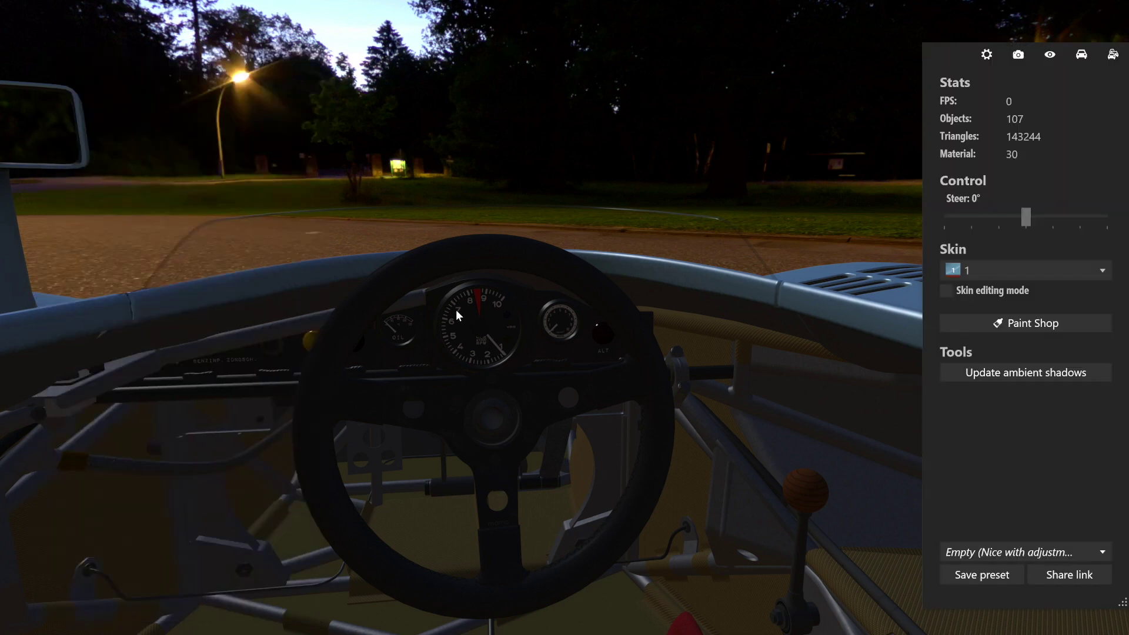
{"action": "left_click", "coordinate": [456, 309]}
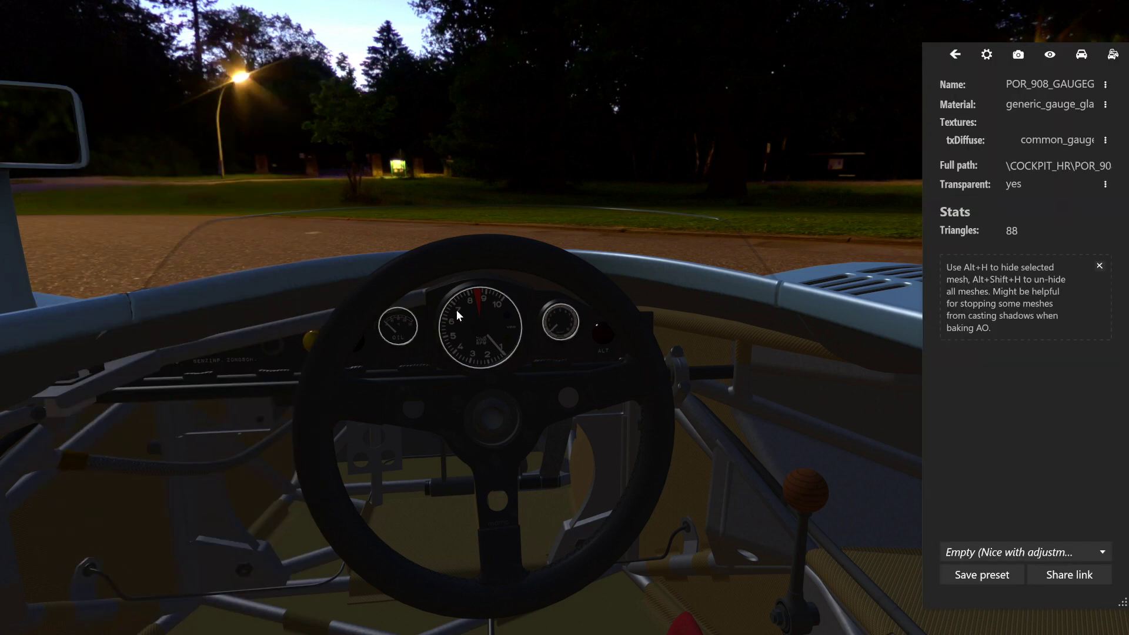
{"action": "left_click", "coordinate": [456, 310]}
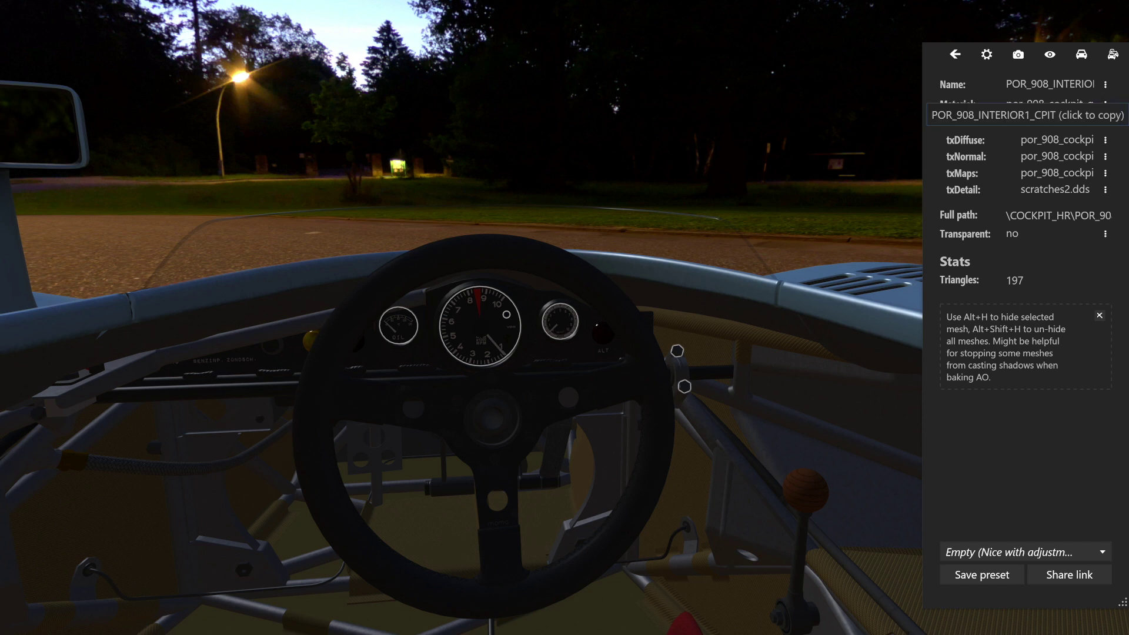
{"action": "left_click", "coordinate": [1105, 88]}
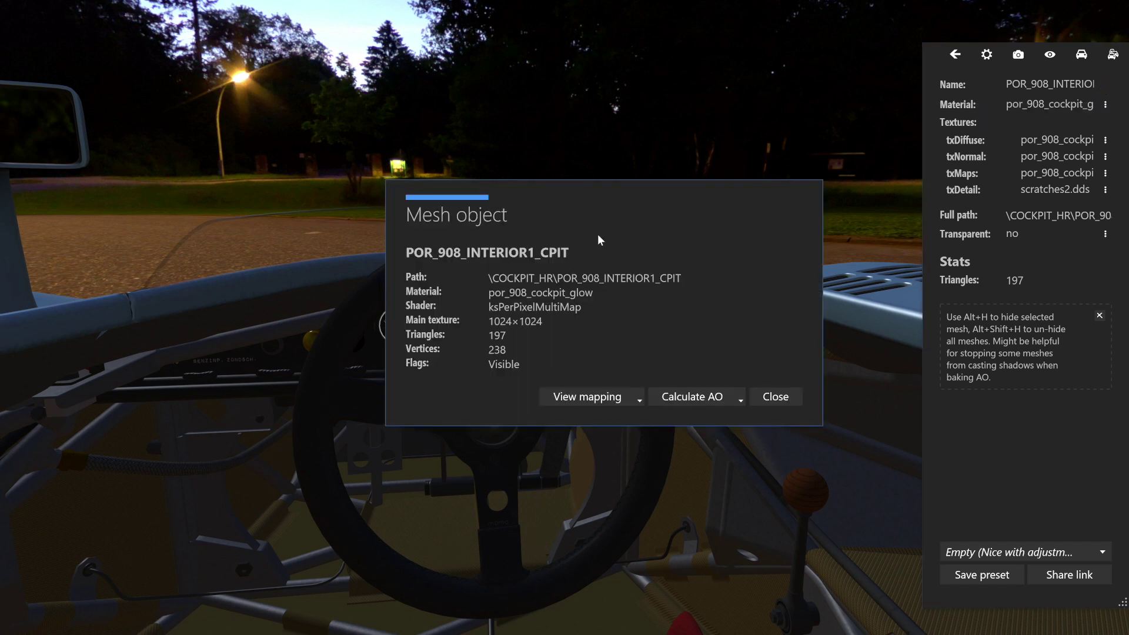
{"action": "left_click_drag", "start_coordinate": [569, 253], "coordinate": [385, 251]}
{"action": "key", "text": "ctrl+c"}
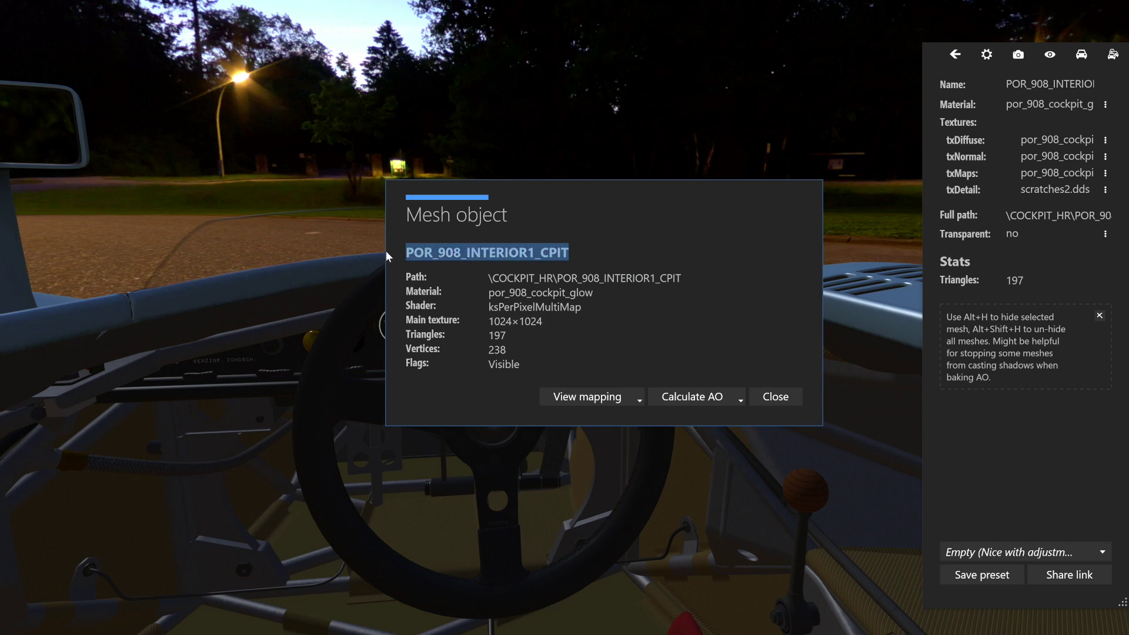
{"action": "key", "text": "alt+Tab"}
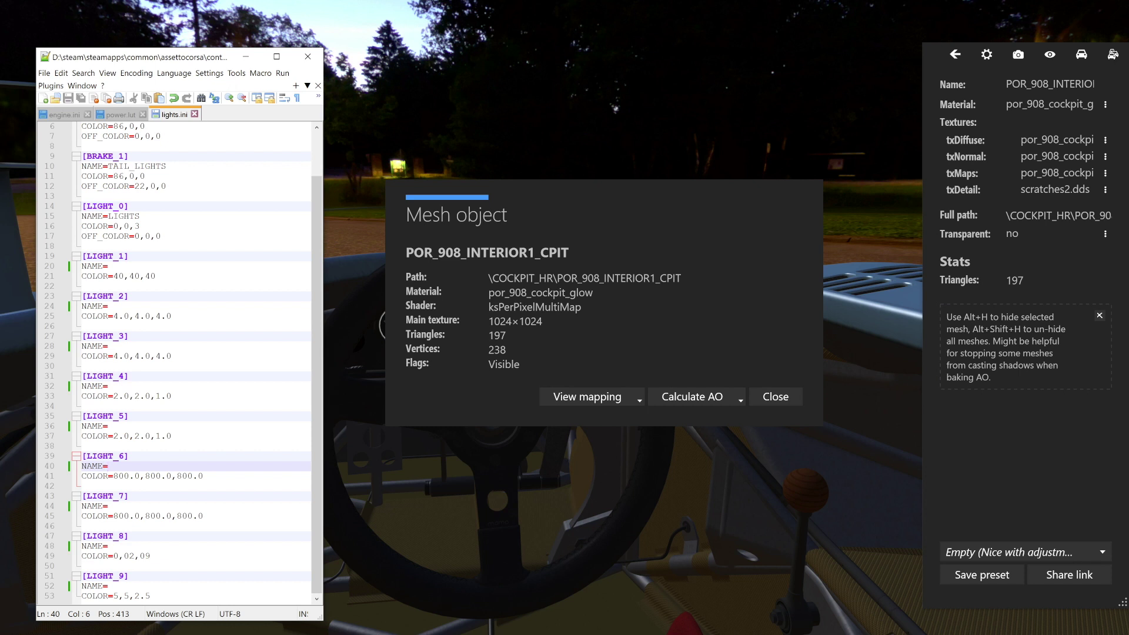
- In lights.ini, set LIGHT_1's NAME to POR_908_INTERIOR1_CPIT and its COLOR to 02,02,02, then save the file
{"action": "left_click", "coordinate": [110, 266]}
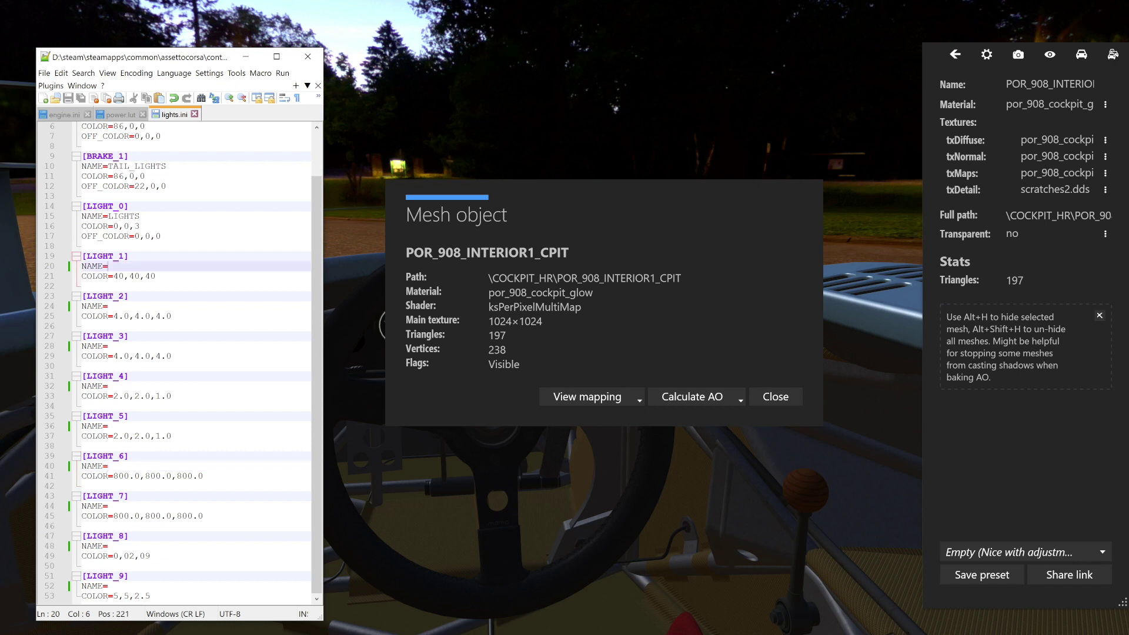
{"action": "key", "text": "ctrl+v"}
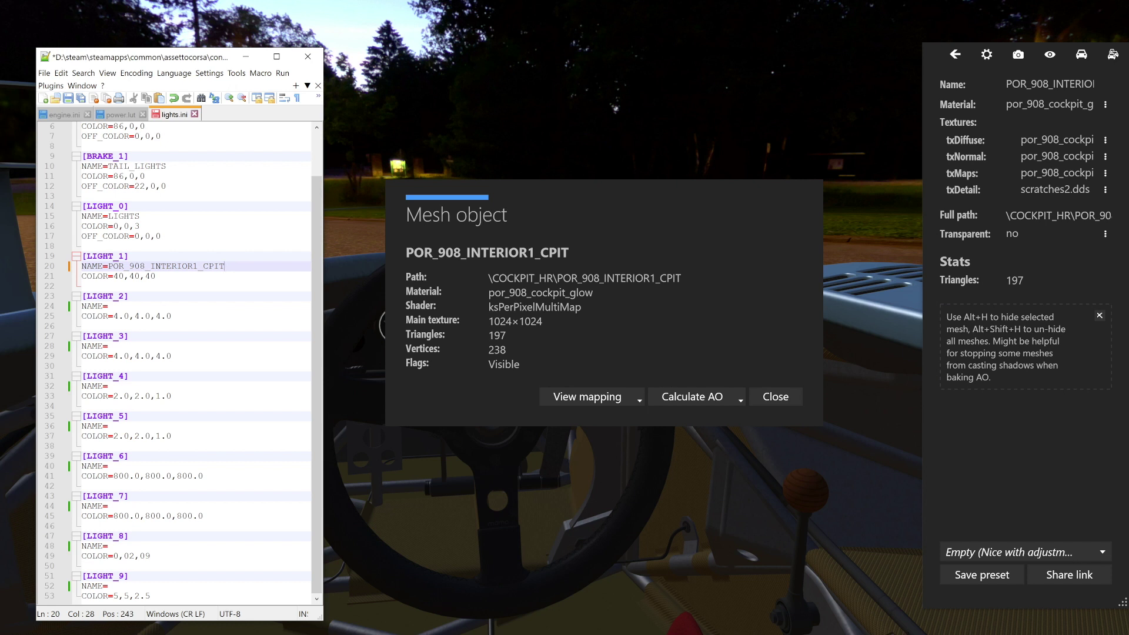
{"action": "key", "text": "Down"}
{"action": "key", "text": "shift+Left"}
{"action": "key", "text": "shift+Left"}
{"action": "key", "text": "shift+Left"}
{"action": "key", "text": "shift+Left"}
{"action": "key", "text": "shift+Left"}
{"action": "key", "text": "shift+Left"}
{"action": "key", "text": "shift+Left"}
{"action": "key", "text": "shift+Left"}
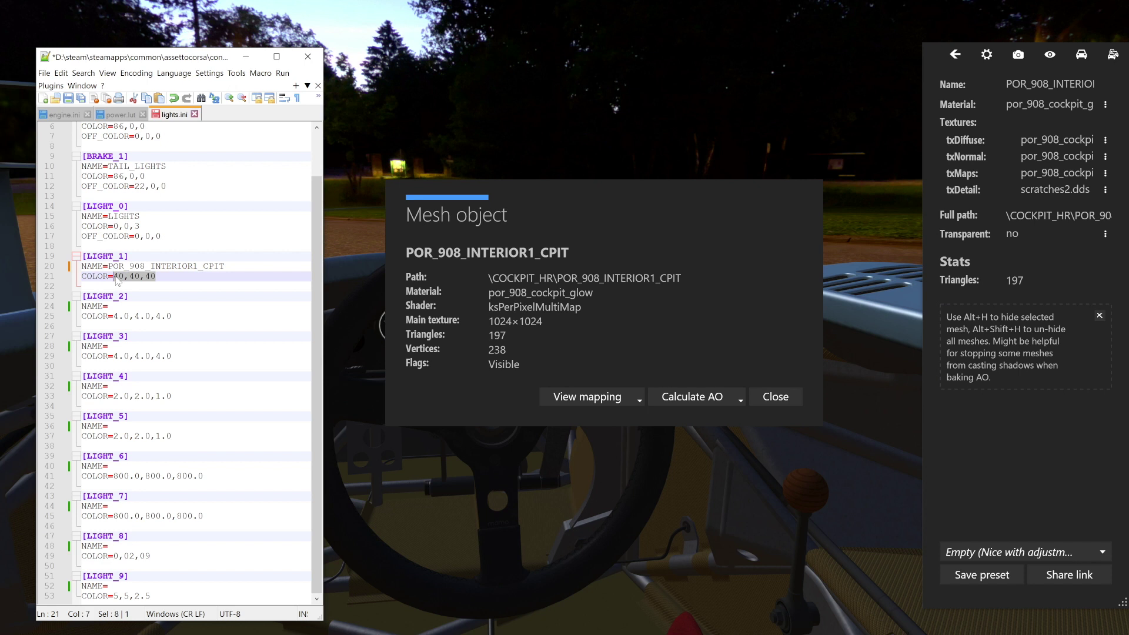
{"action": "type", "text": "0"}
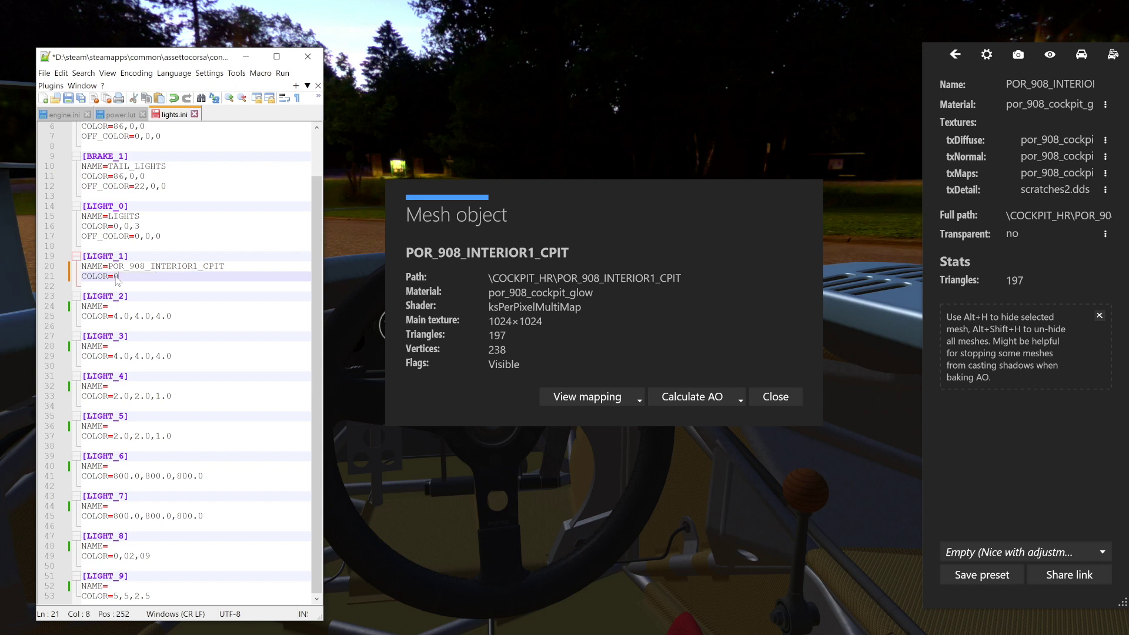
{"action": "type", "text": "2,02"}
{"action": "type", "text": ",02"}
{"action": "left_click", "coordinate": [68, 97]}
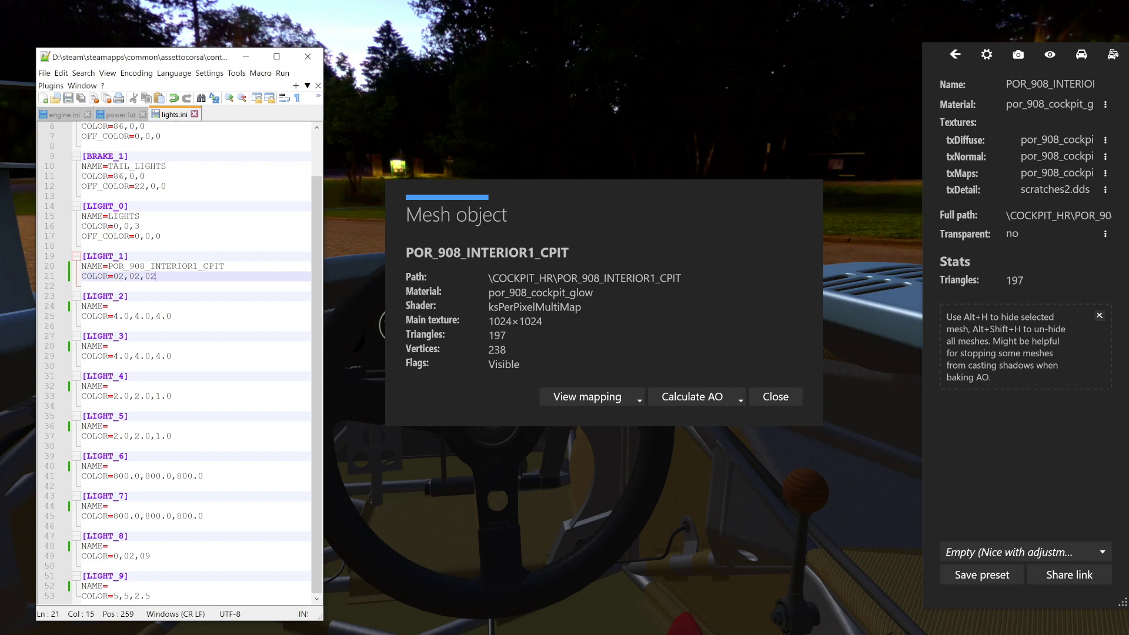
- Close the mesh details and turn on the car's lights in the showroom to preview the illuminated gauges
{"action": "left_click", "coordinate": [775, 397]}
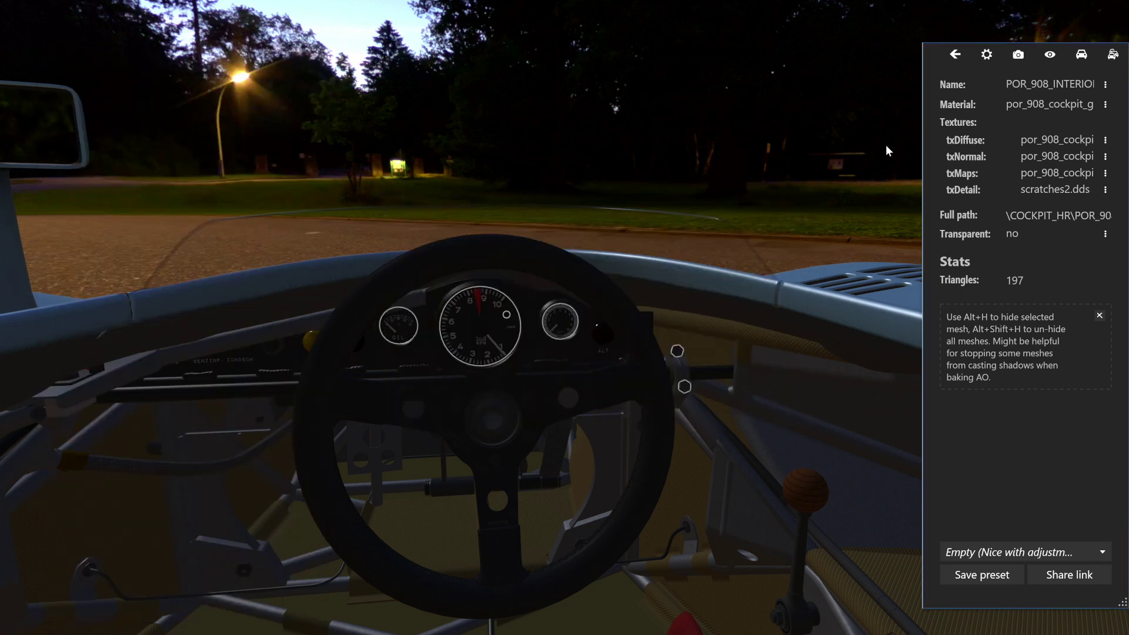
{"action": "left_click", "coordinate": [1081, 54]}
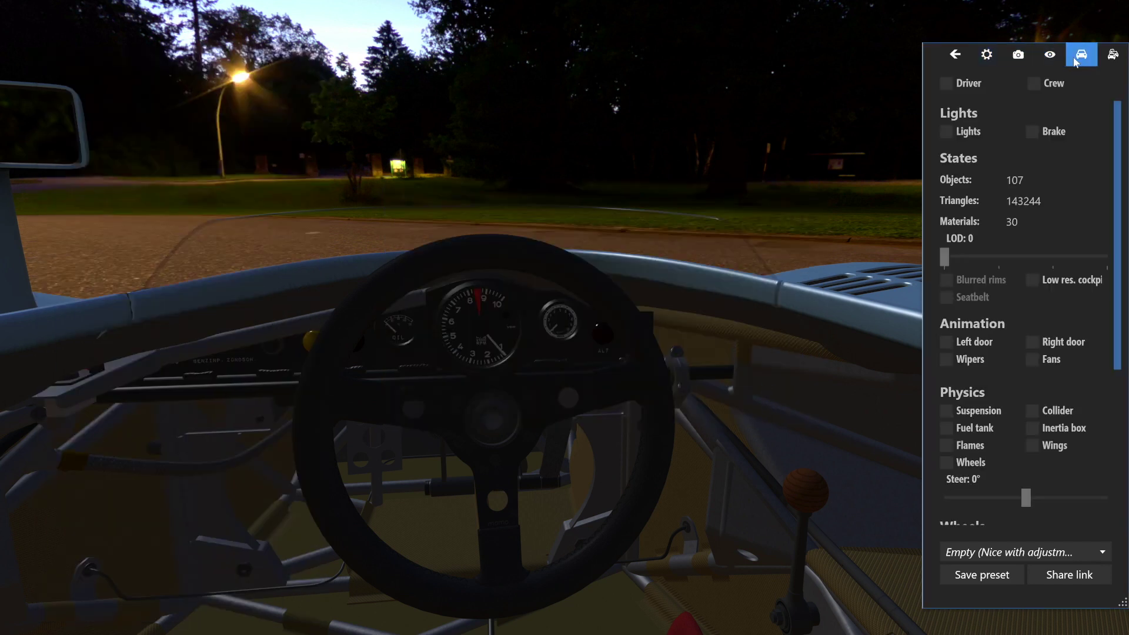
{"action": "left_click", "coordinate": [946, 133]}
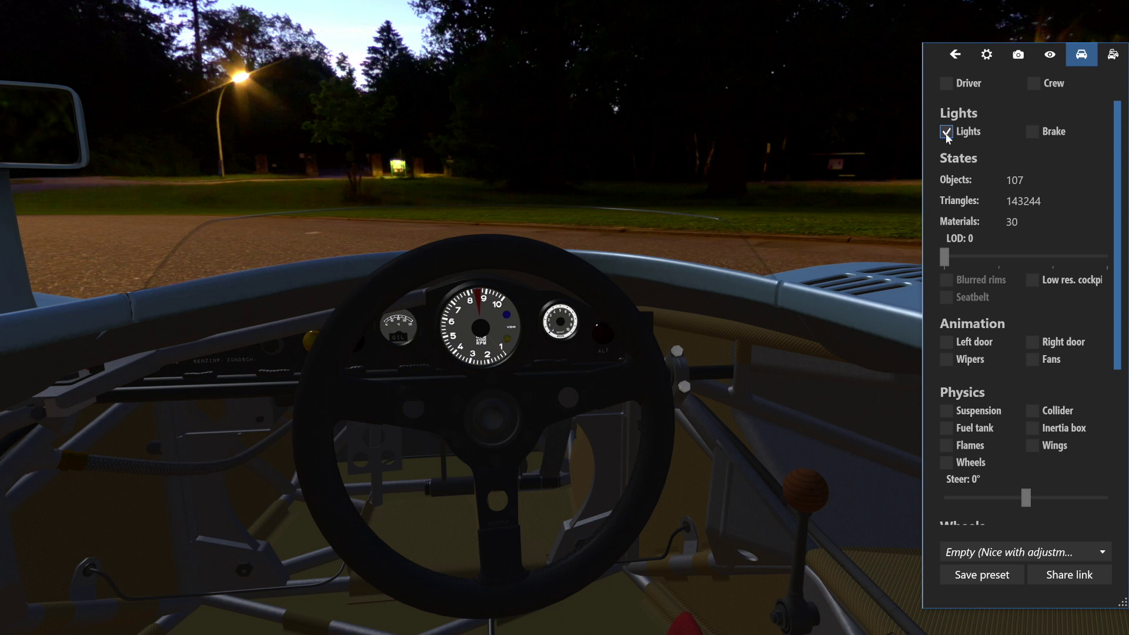
{"action": "left_click", "coordinate": [954, 54]}
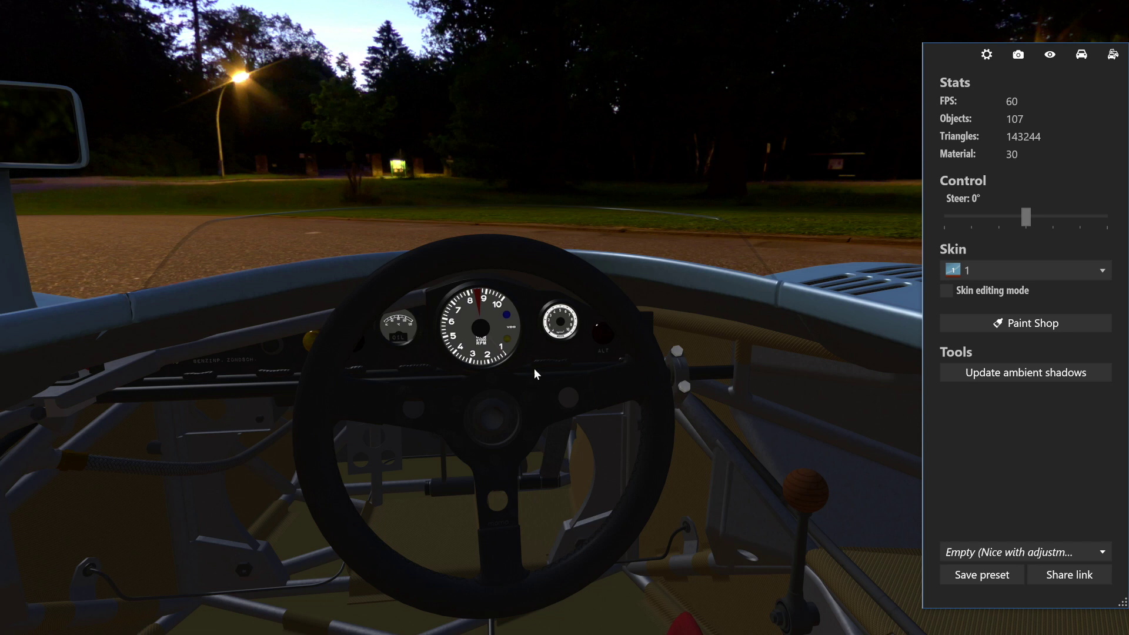
- Select the tachometer needle in the showroom, copy its mesh name ARROW_RPM and return to lights.ini
{"action": "left_click", "coordinate": [493, 345]}
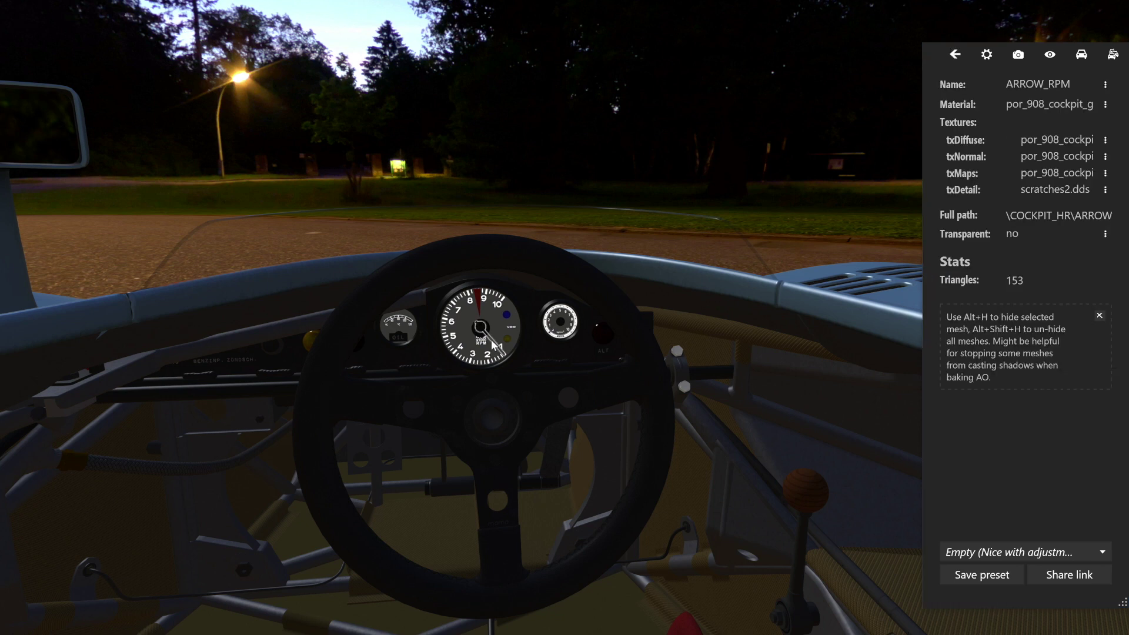
{"action": "left_click", "coordinate": [1105, 86]}
{"action": "left_click_drag", "start_coordinate": [491, 253], "coordinate": [365, 251]}
{"action": "key", "text": "ctrl+c"}
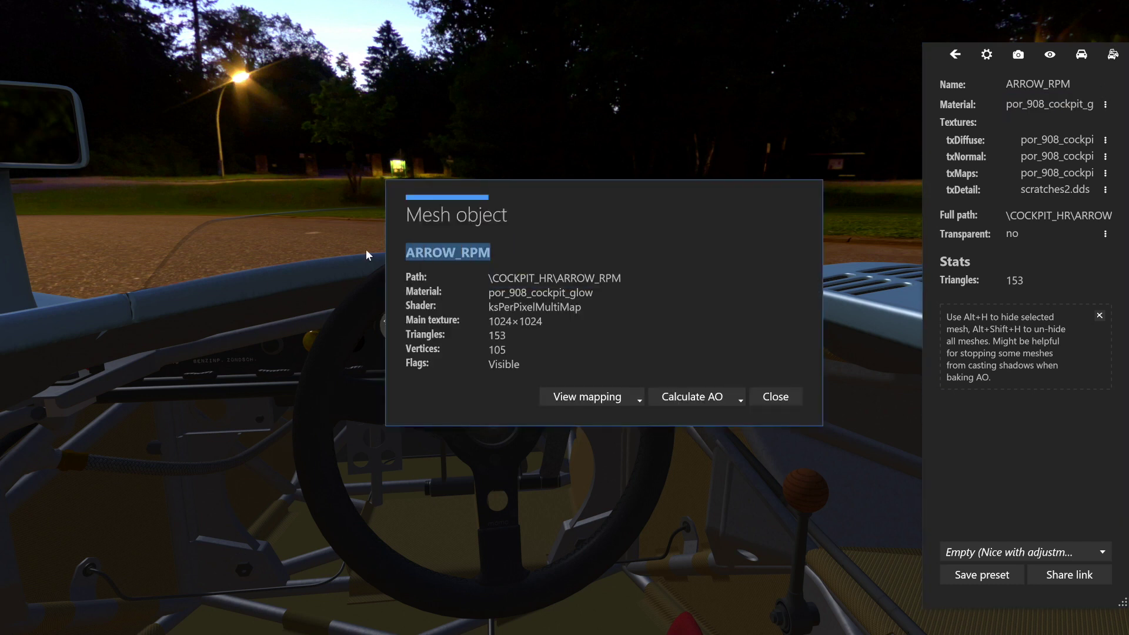
{"action": "key", "text": "alt+Tab"}
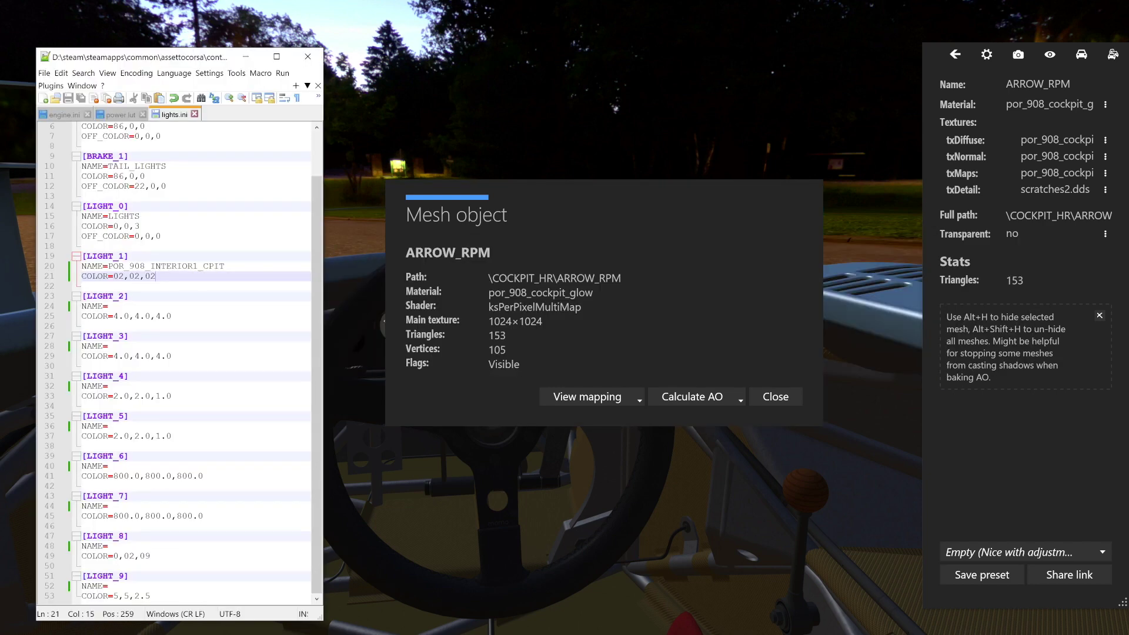
- Set LIGHT_2's COLOR to 4.0,1.0,0.0 and its NAME to ARROW_RPM, then save with the mesh details moved off the gauges
{"action": "left_click", "coordinate": [109, 307]}
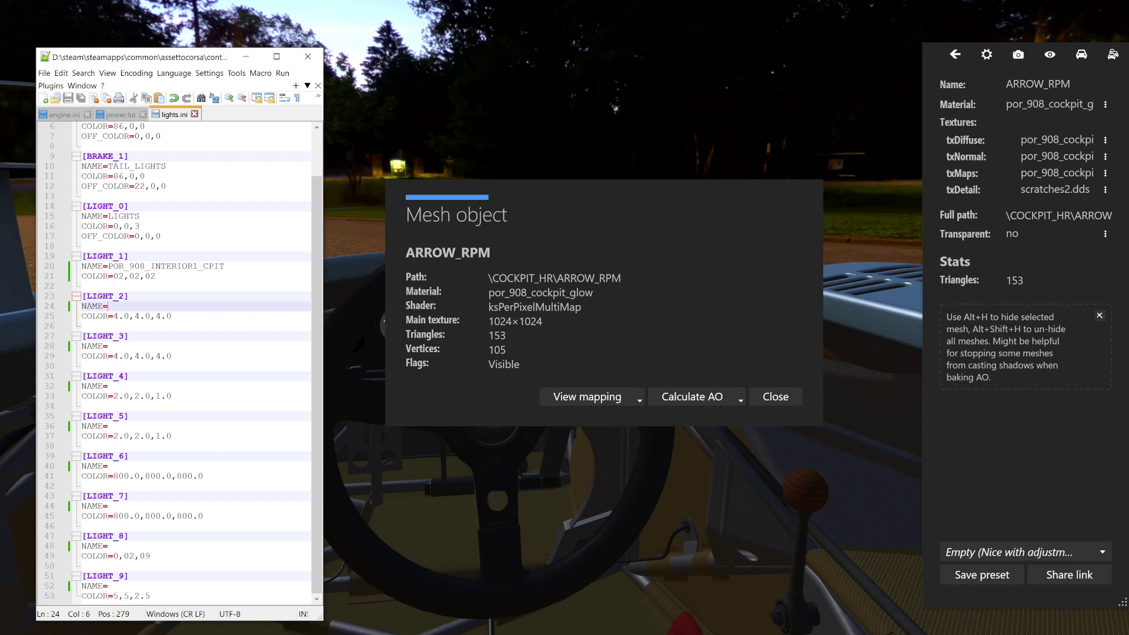
{"action": "double_click", "coordinate": [136, 316]}
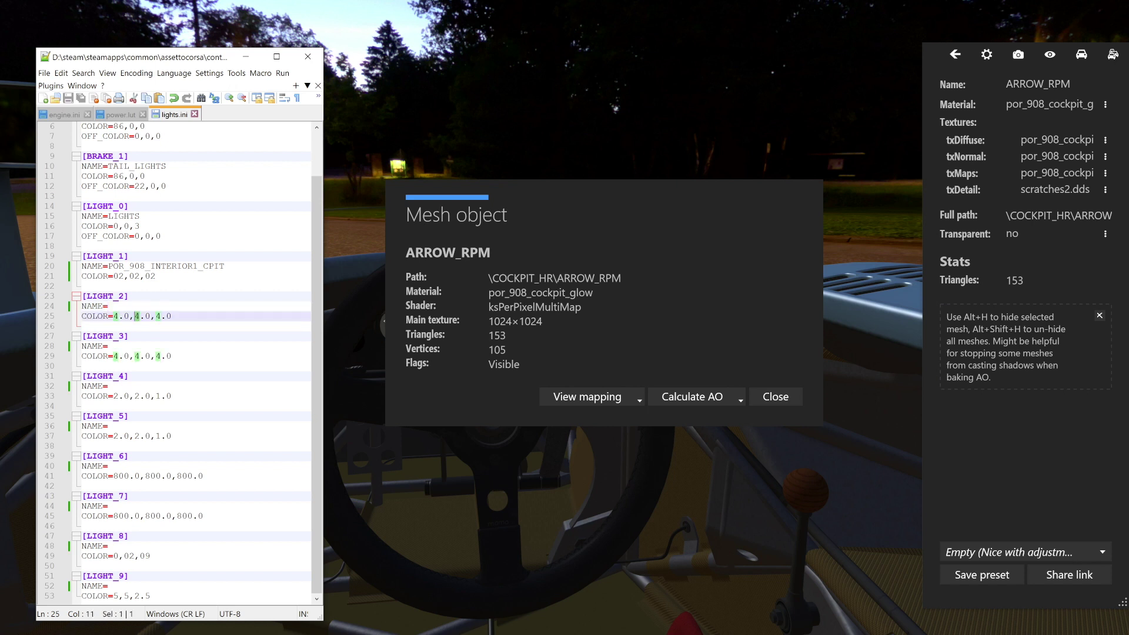
{"action": "type", "text": "1"}
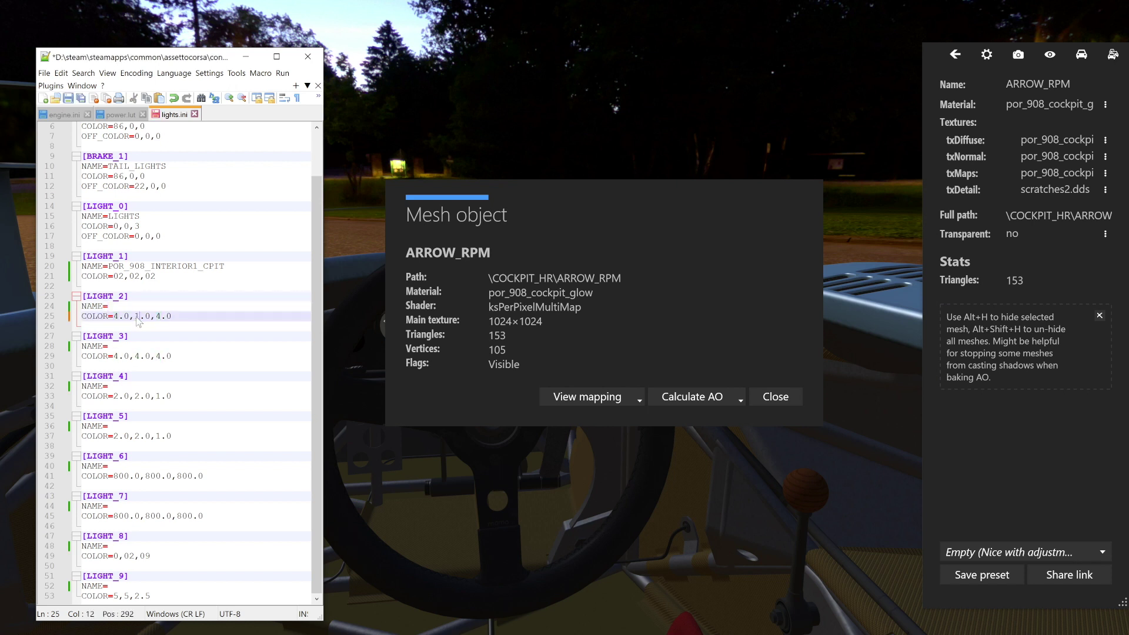
{"action": "double_click", "coordinate": [158, 316]}
{"action": "type", "text": "0"}
{"action": "left_click", "coordinate": [108, 306]}
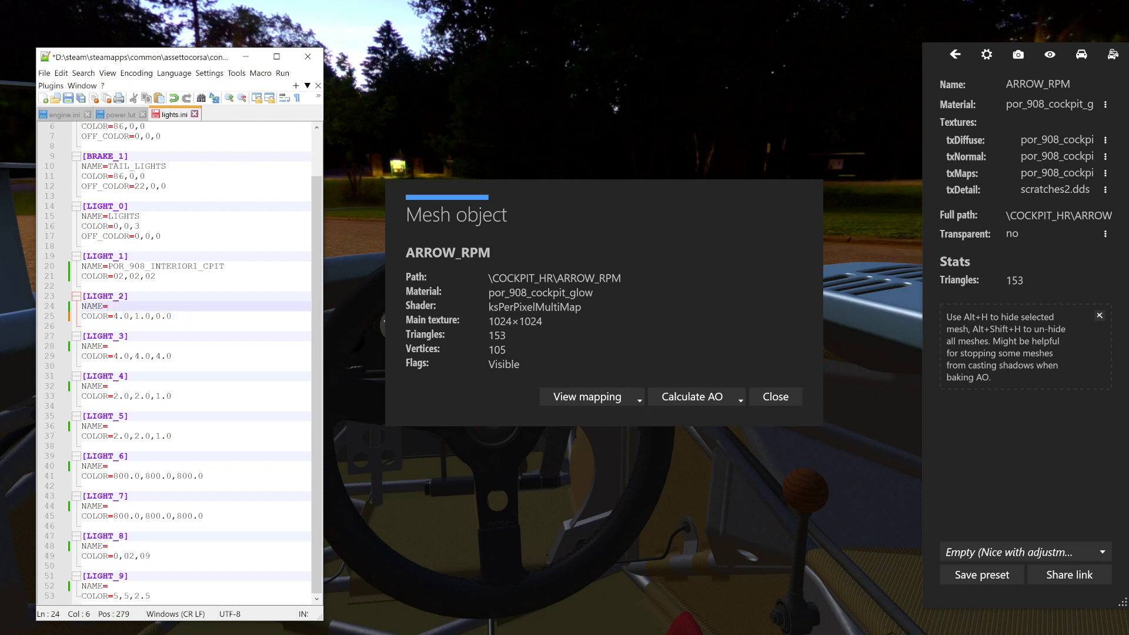
{"action": "key", "text": "ctrl+v"}
{"action": "left_click_drag", "start_coordinate": [628, 192], "coordinate": [977, 308]}
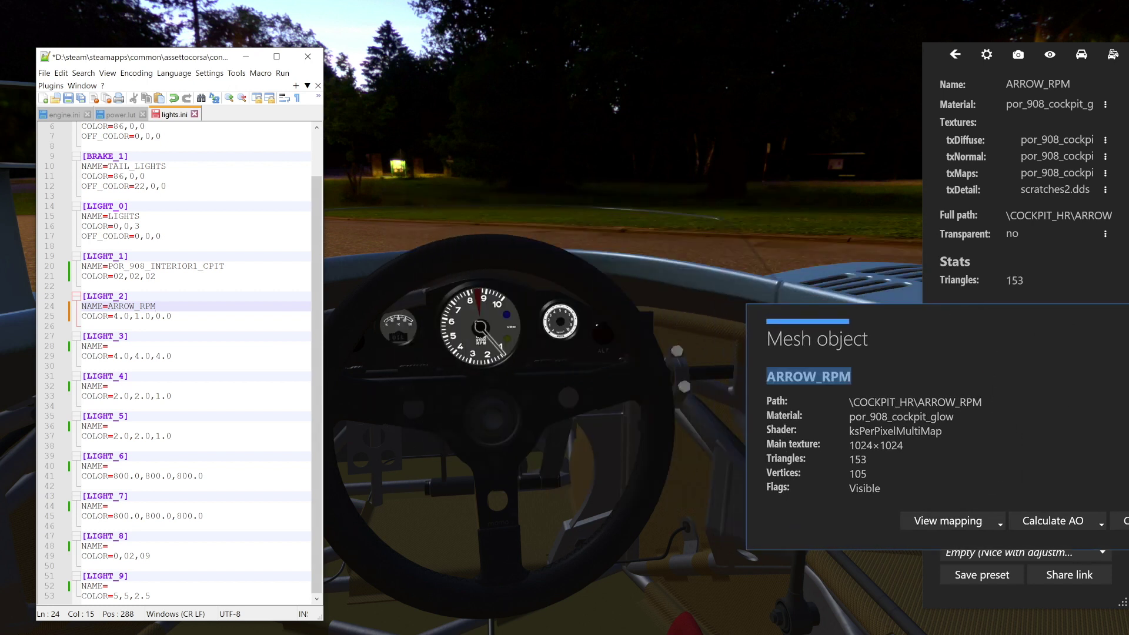
{"action": "left_click", "coordinate": [68, 99]}
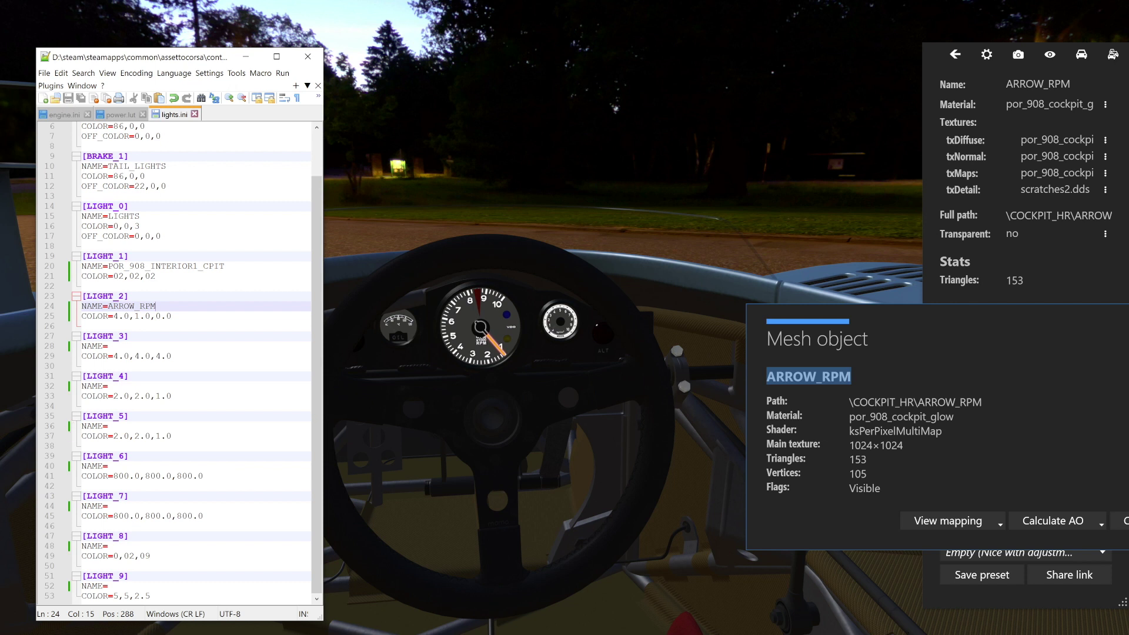
- Make LIGHT_2's needle colour pure red by setting its COLOR to 4.0,0.0,0.0, and save lights.ini
{"action": "double_click", "coordinate": [137, 315]}
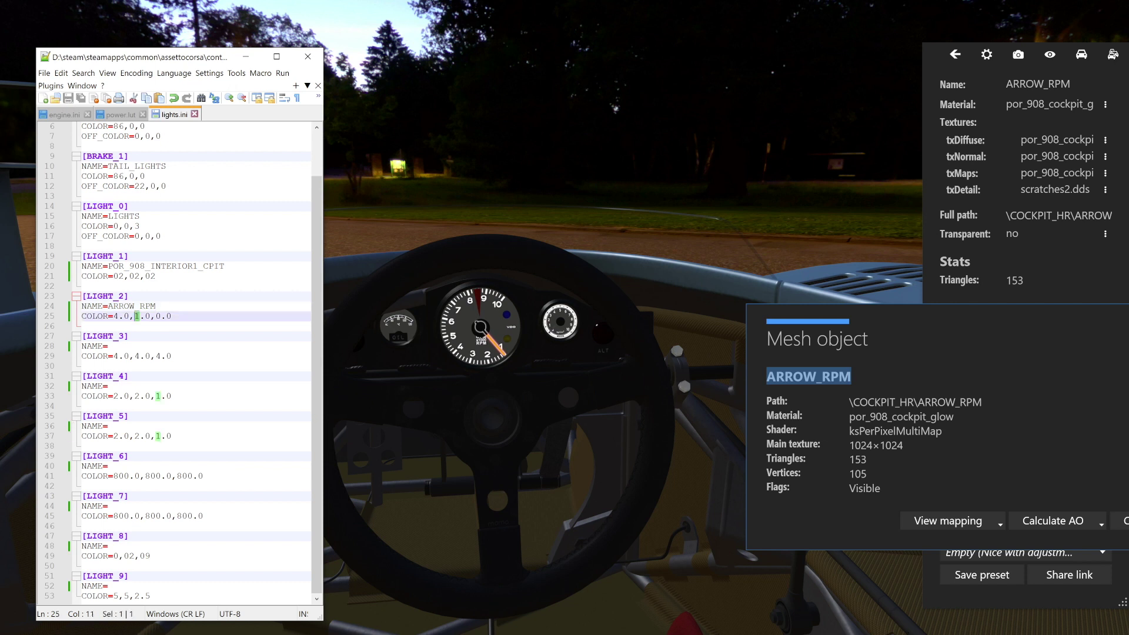
{"action": "type", "text": "0"}
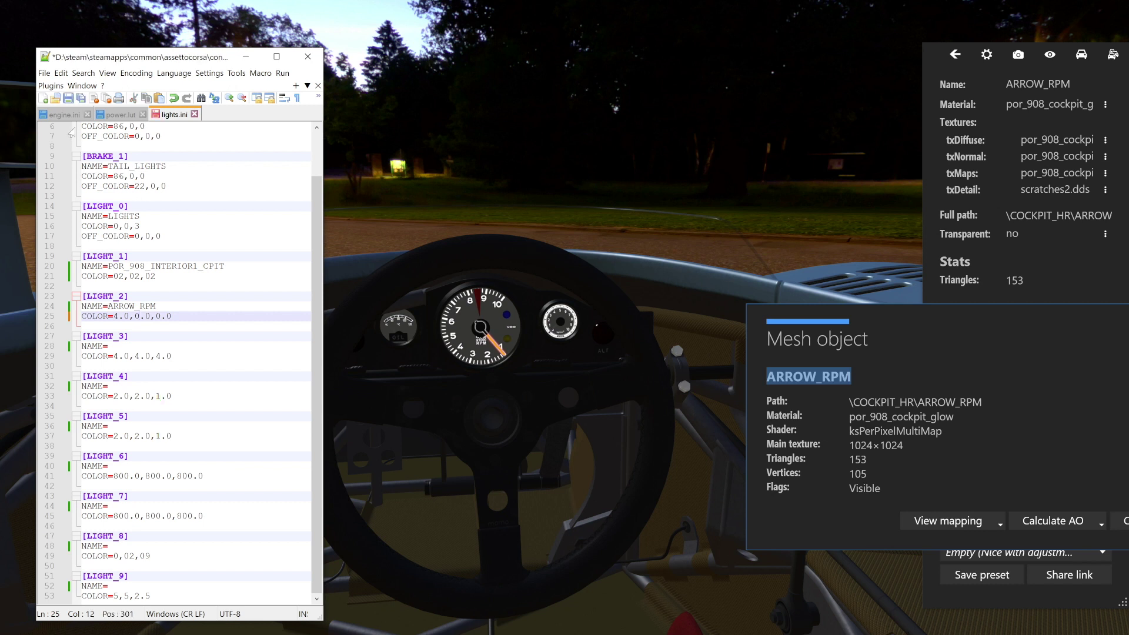
{"action": "left_click", "coordinate": [68, 98]}
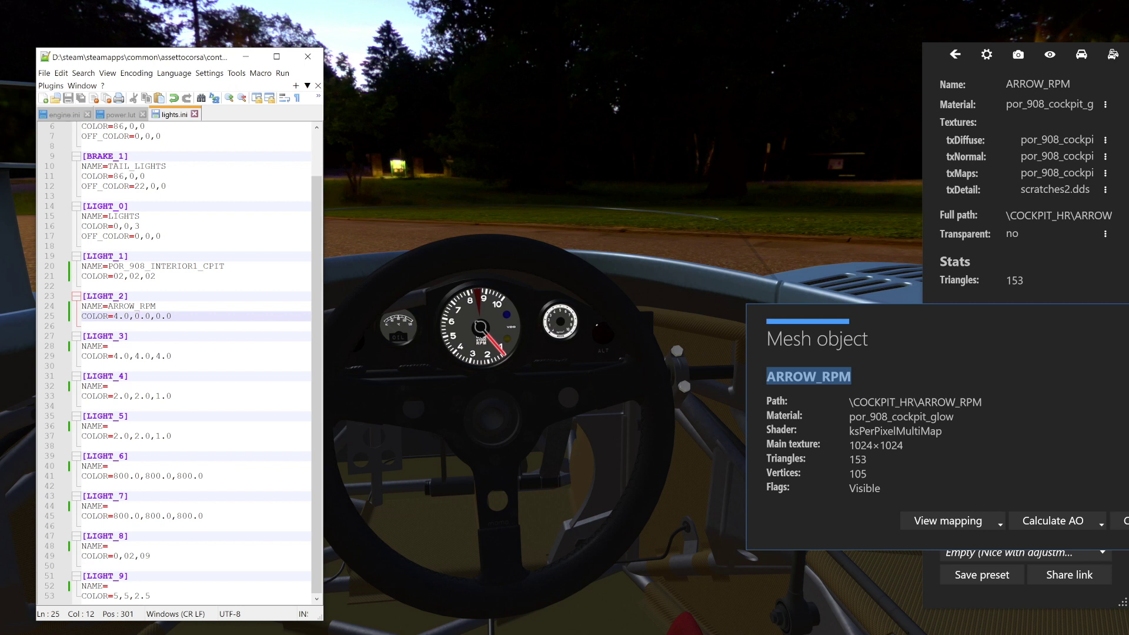
- Set LIGHT_3's COLOR to 5.0,4.0,4.0, save lights.ini and dismiss the tachometer needle's mesh details
{"action": "double_click", "coordinate": [116, 356]}
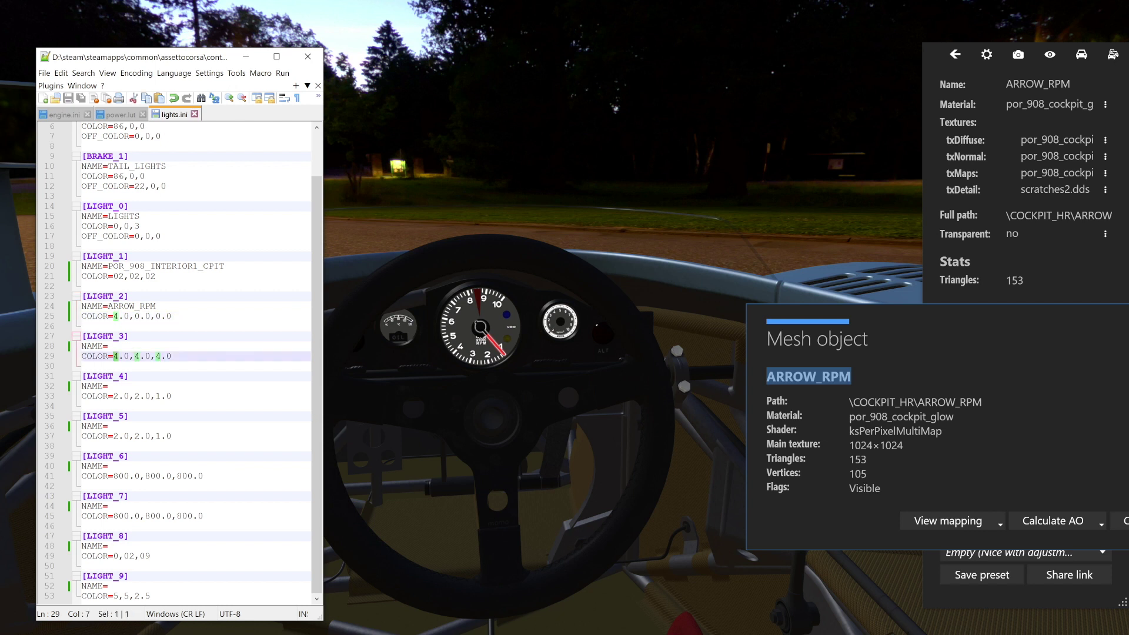
{"action": "type", "text": "5"}
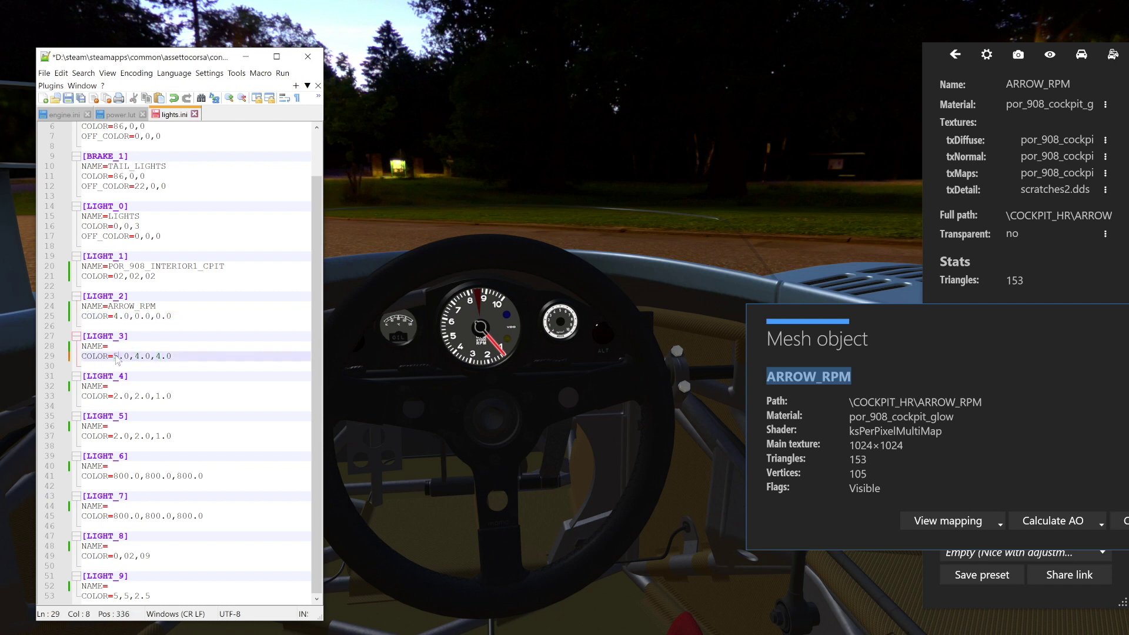
{"action": "left_click", "coordinate": [68, 99]}
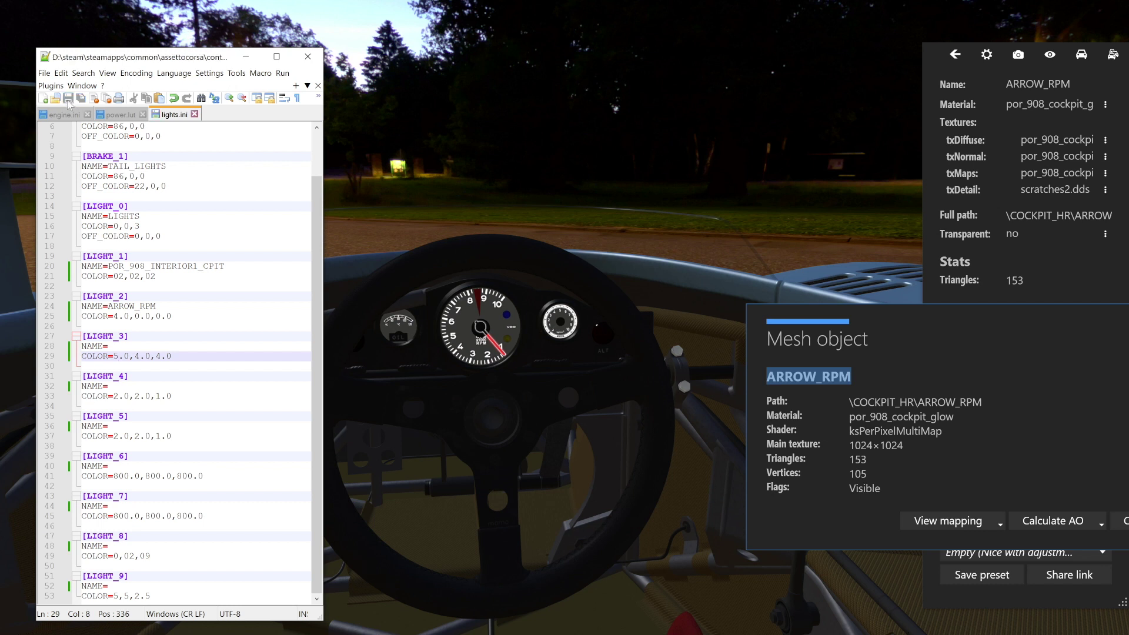
{"action": "left_click_drag", "start_coordinate": [969, 319], "coordinate": [754, 279]}
{"action": "left_click", "coordinate": [928, 487]}
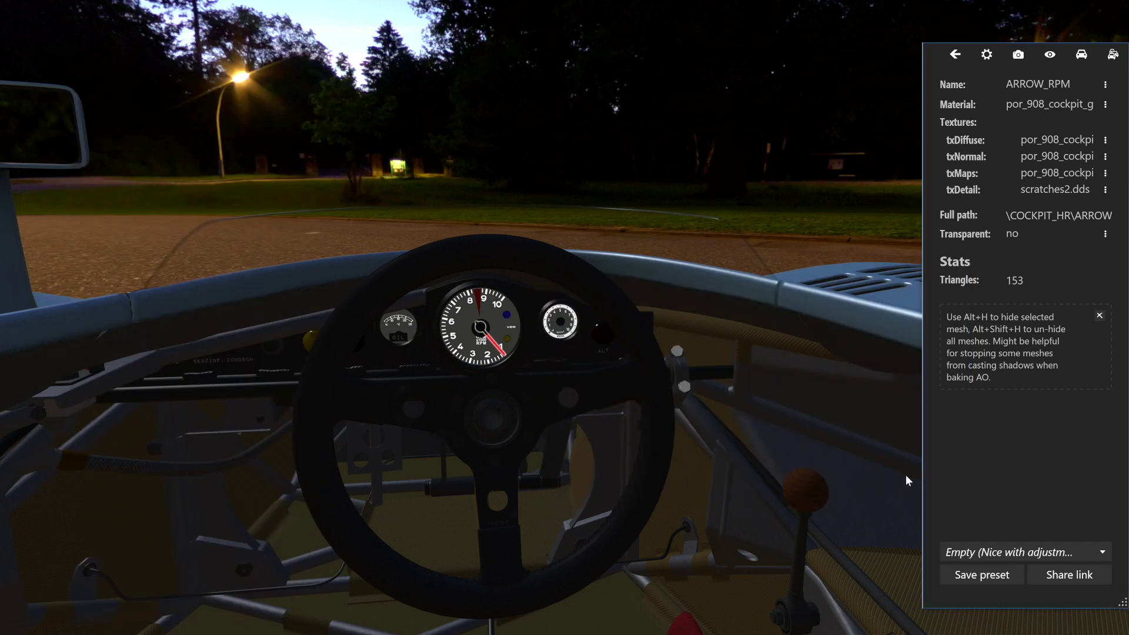
- Try to select the needle mesh in the small gauge to the right of the tachometer
{"action": "left_click", "coordinate": [554, 331]}
{"action": "left_click", "coordinate": [554, 331]}
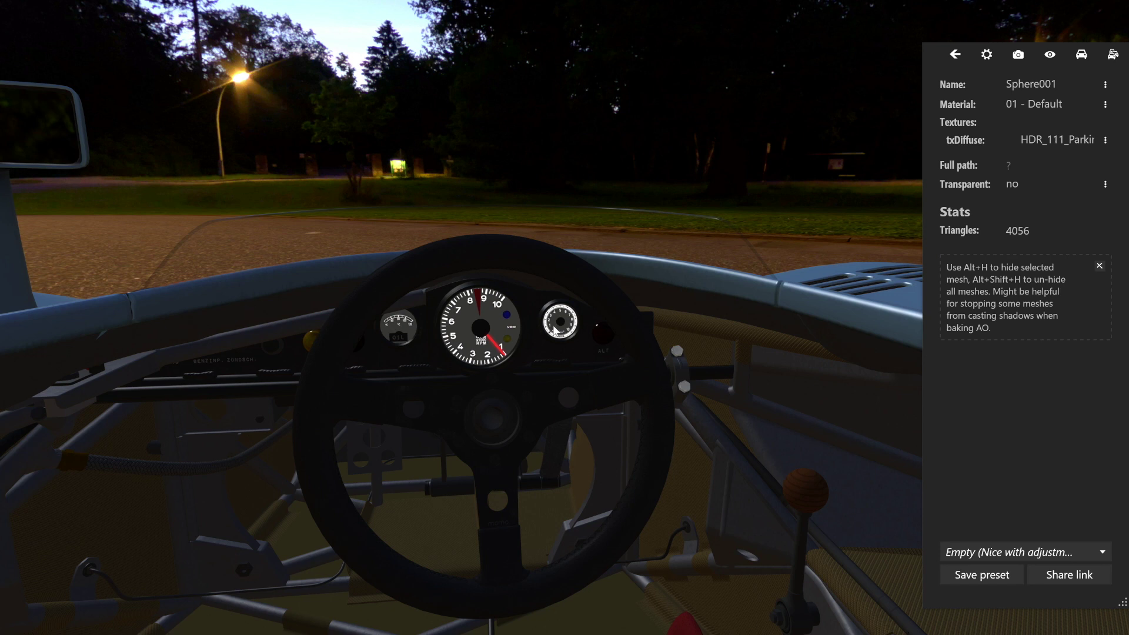
{"action": "left_click", "coordinate": [554, 331]}
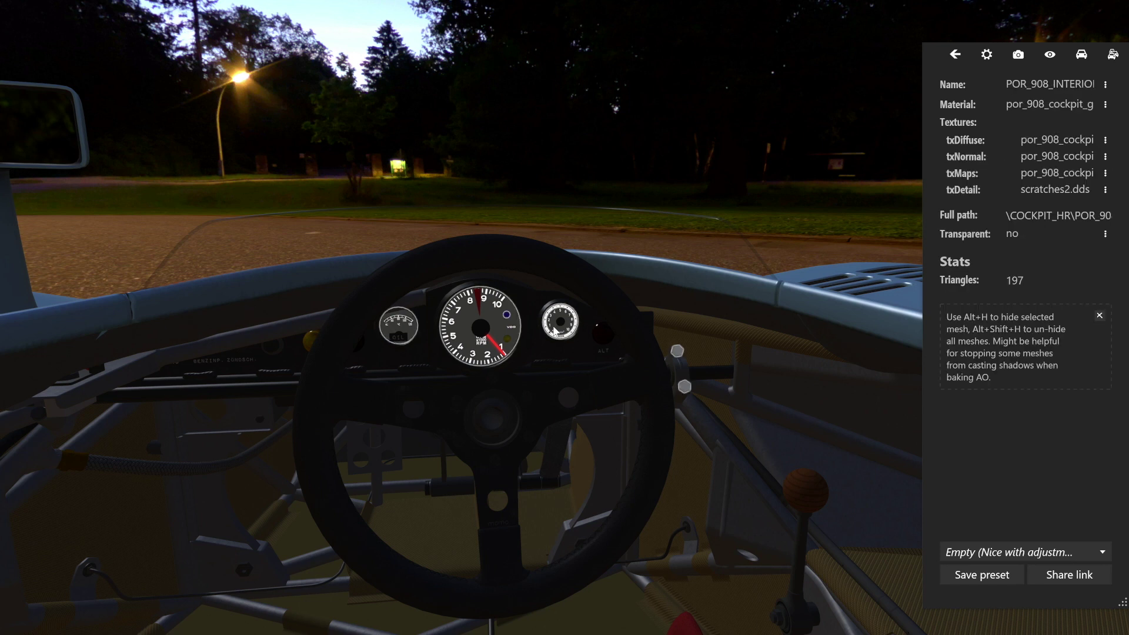
{"action": "left_click", "coordinate": [555, 331]}
{"action": "left_click", "coordinate": [554, 331]}
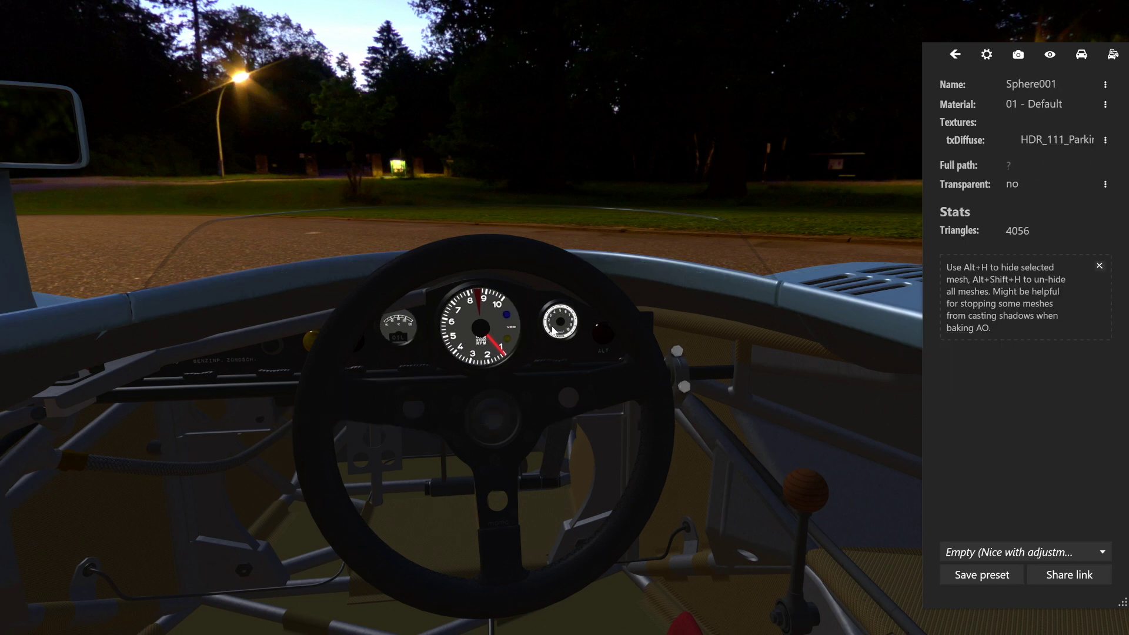
{"action": "left_click", "coordinate": [553, 331]}
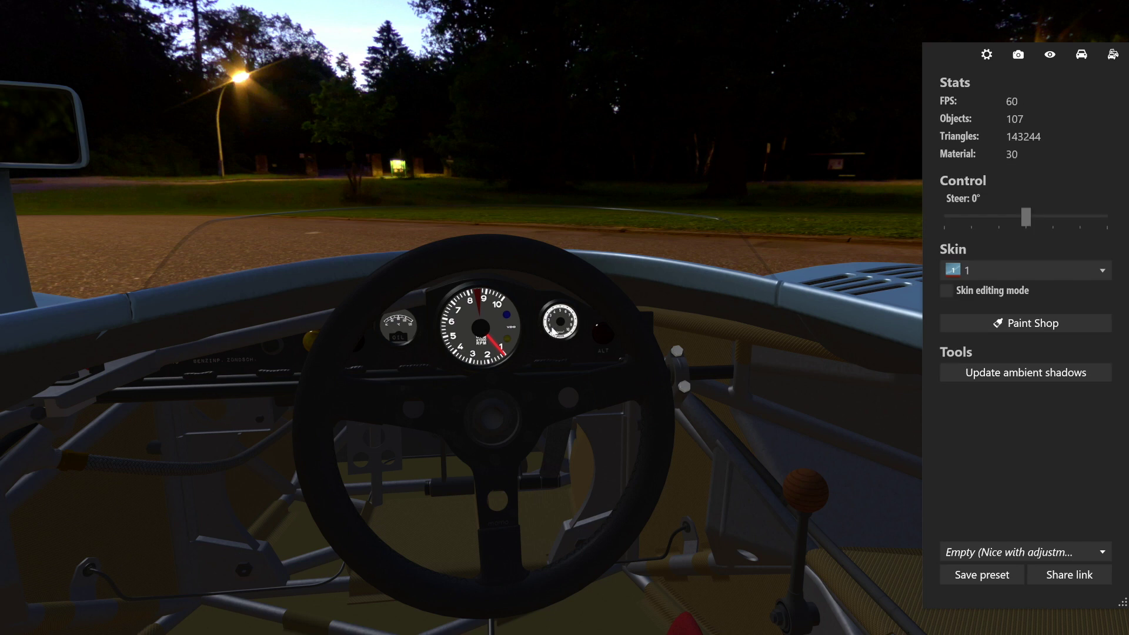
{"action": "left_click", "coordinate": [553, 331]}
{"action": "left_click", "coordinate": [553, 331]}
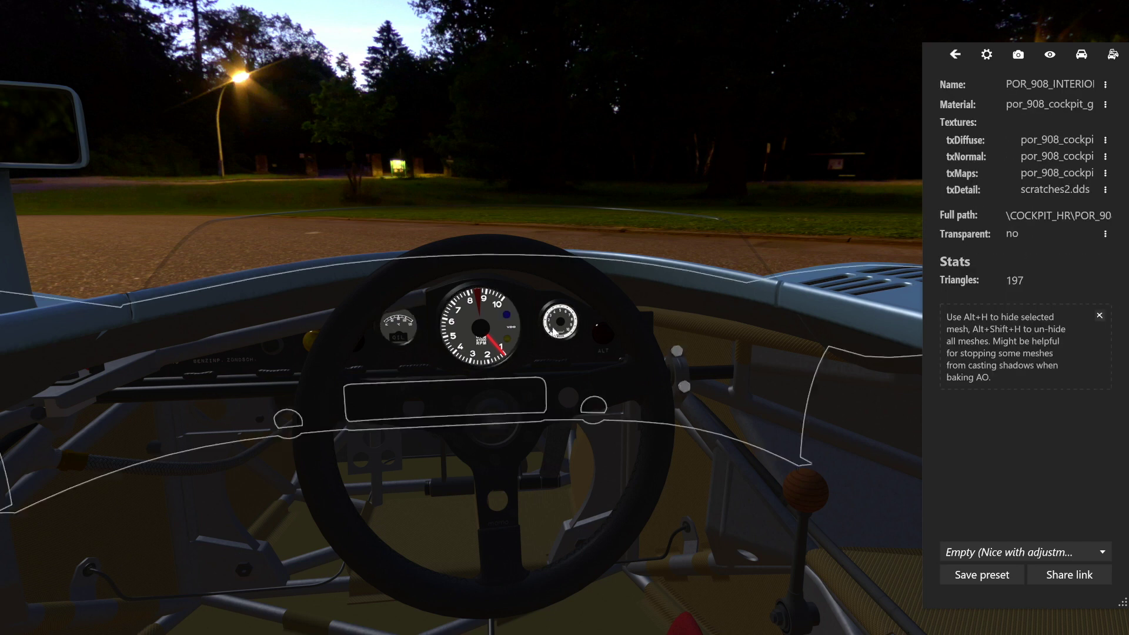
{"action": "left_click", "coordinate": [553, 331]}
{"action": "left_click", "coordinate": [553, 331]}
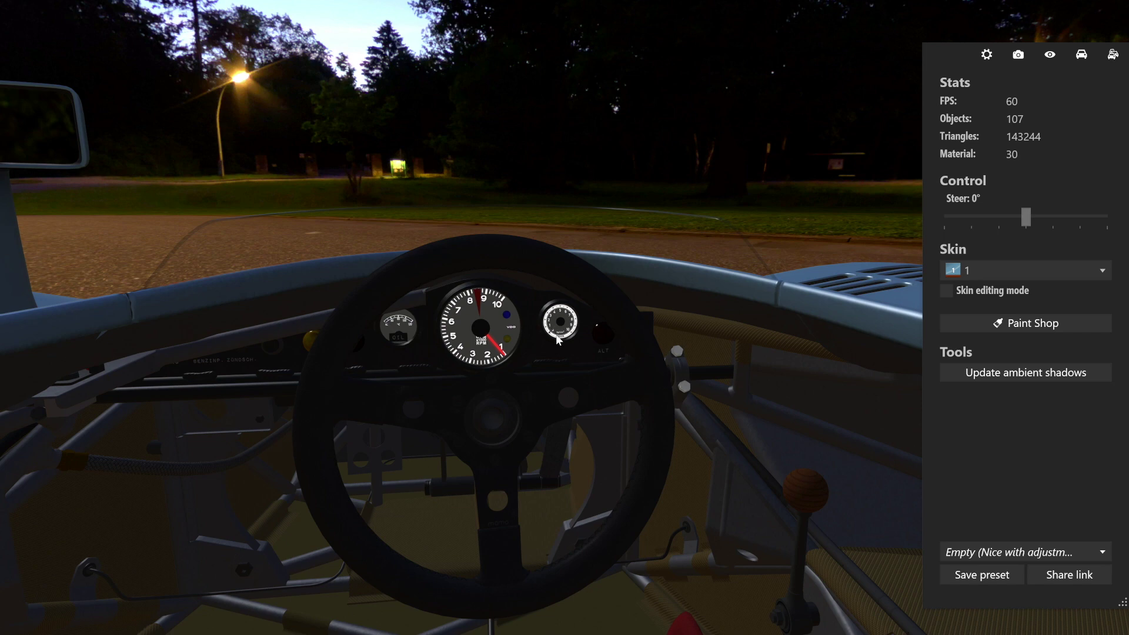
- Select the needle mesh in the small gauge to the right of the tachometer and copy its mesh name
{"action": "mouse_move", "coordinate": [557, 335]}
{"action": "left_mouse_down"}
{"action": "mouse_move", "coordinate": [570, 342]}
{"action": "mouse_move", "coordinate": [548, 334]}
{"action": "left_mouse_up"}
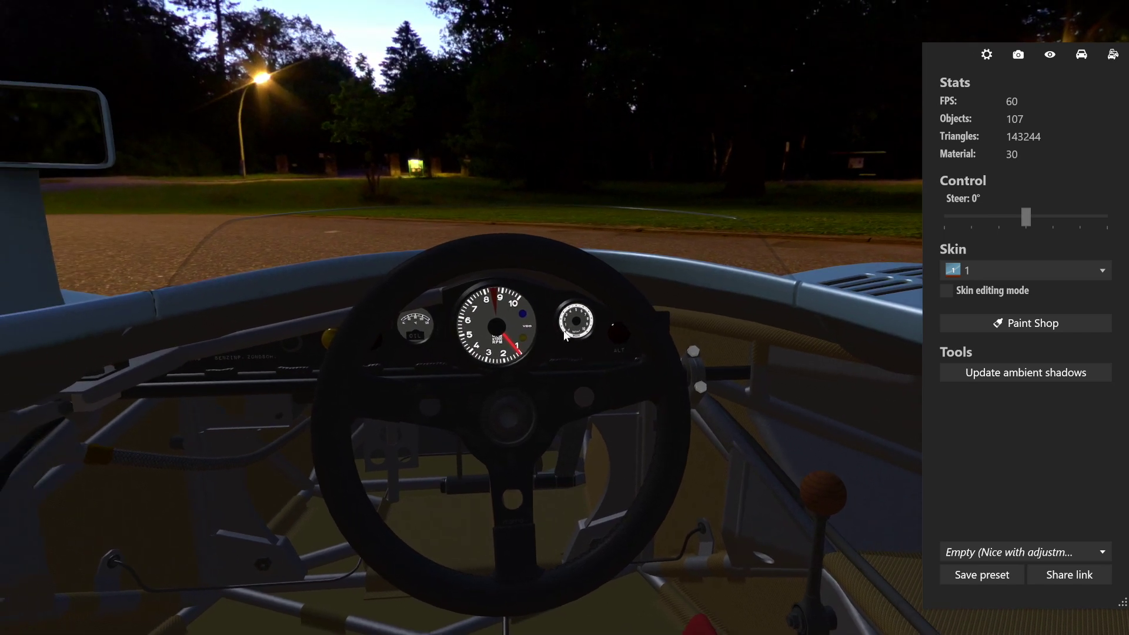
{"action": "left_click", "coordinate": [572, 328]}
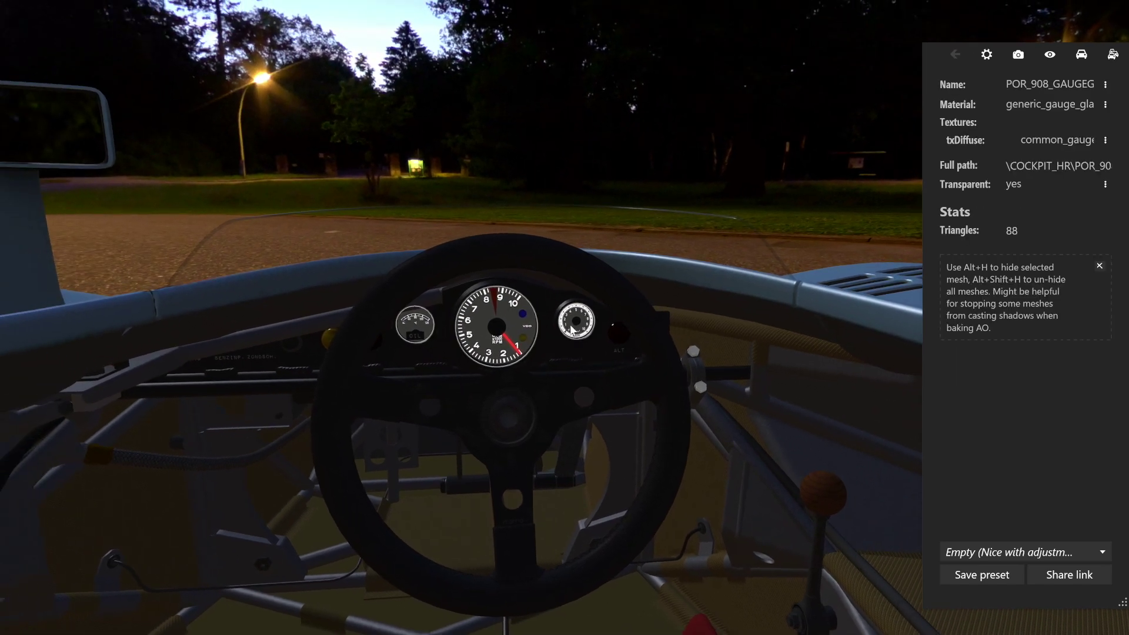
{"action": "left_click", "coordinate": [571, 327]}
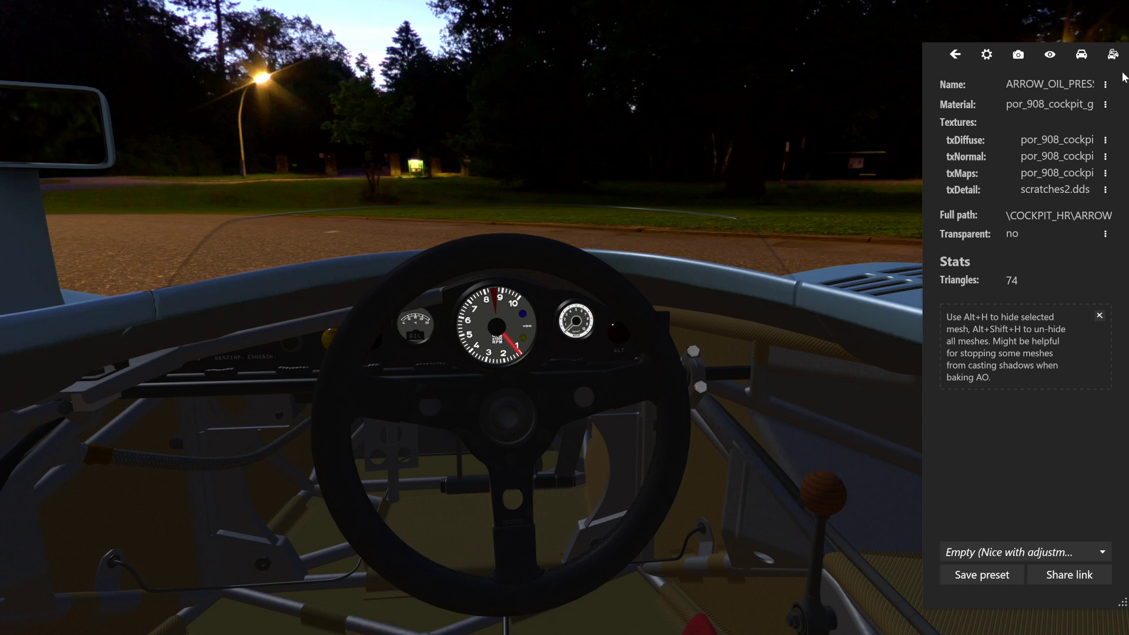
{"action": "left_click", "coordinate": [1106, 84]}
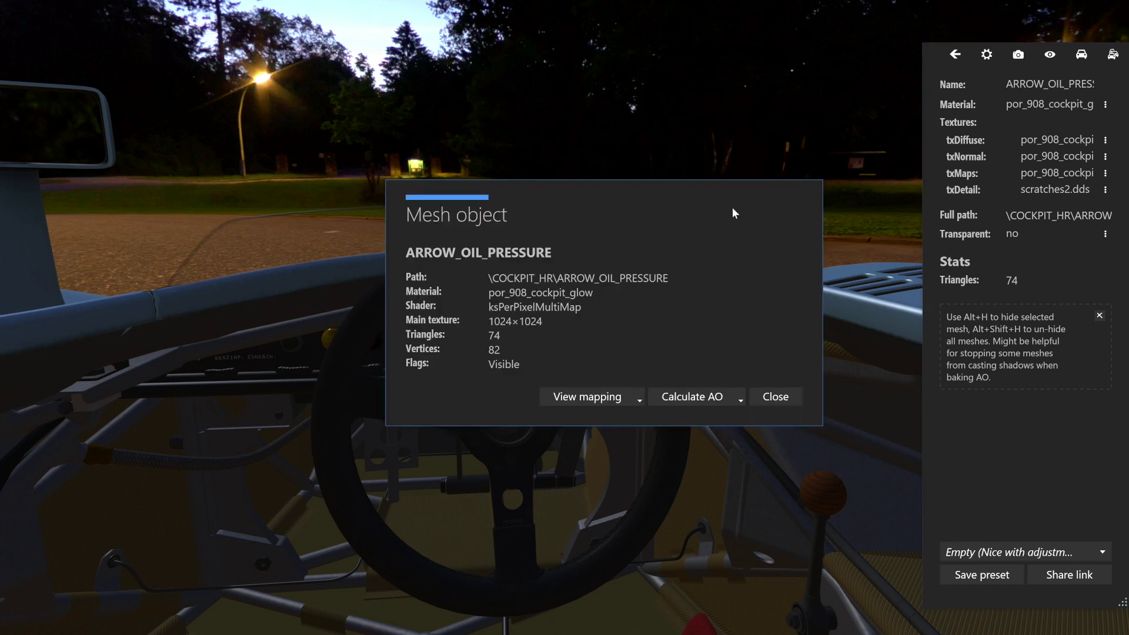
{"action": "left_click_drag", "start_coordinate": [552, 253], "coordinate": [390, 269]}
{"action": "key", "text": "ctrl+c"}
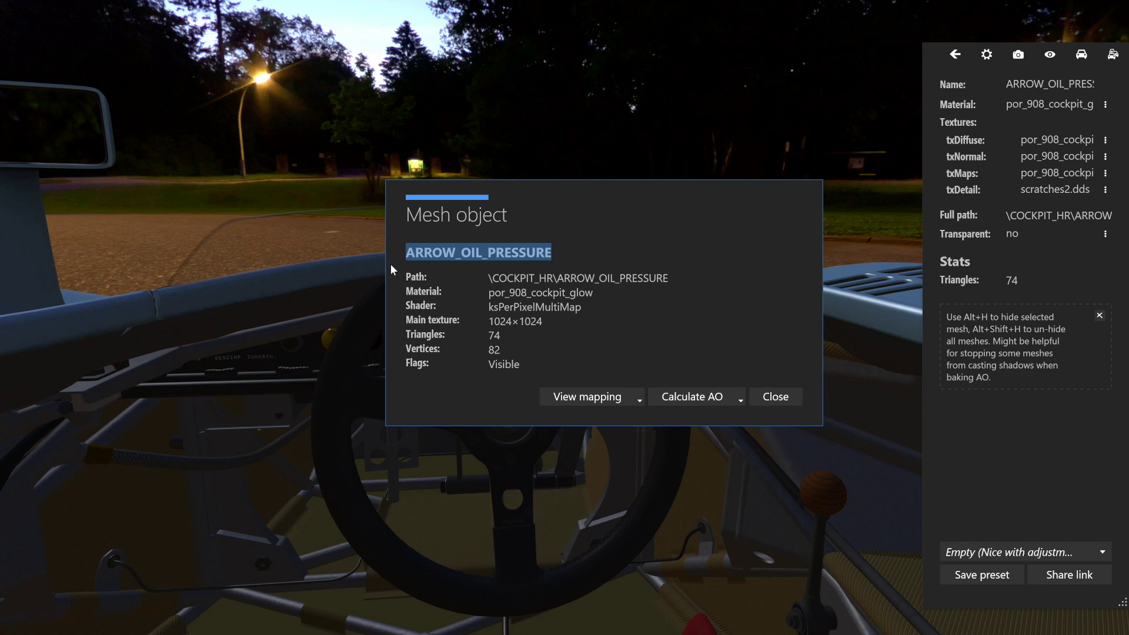
- Set LIGHT_3's NAME to ARROW_OIL_PRESSURE in lights.ini, save the file and dismiss the mesh details
{"action": "key", "text": "alt+Tab"}
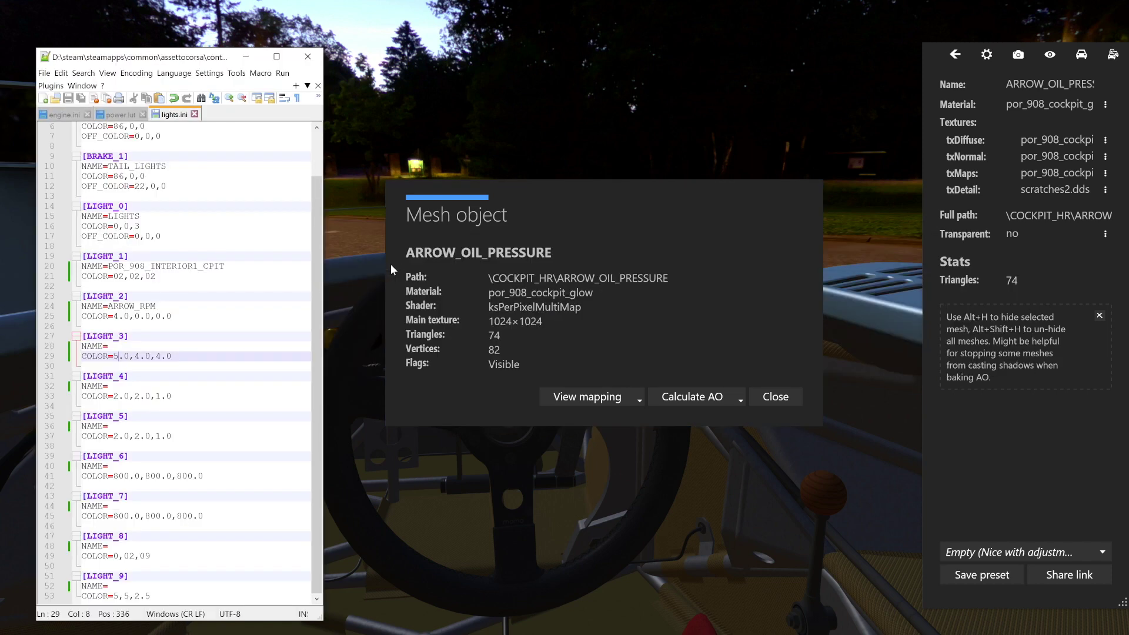
{"action": "left_click", "coordinate": [109, 347]}
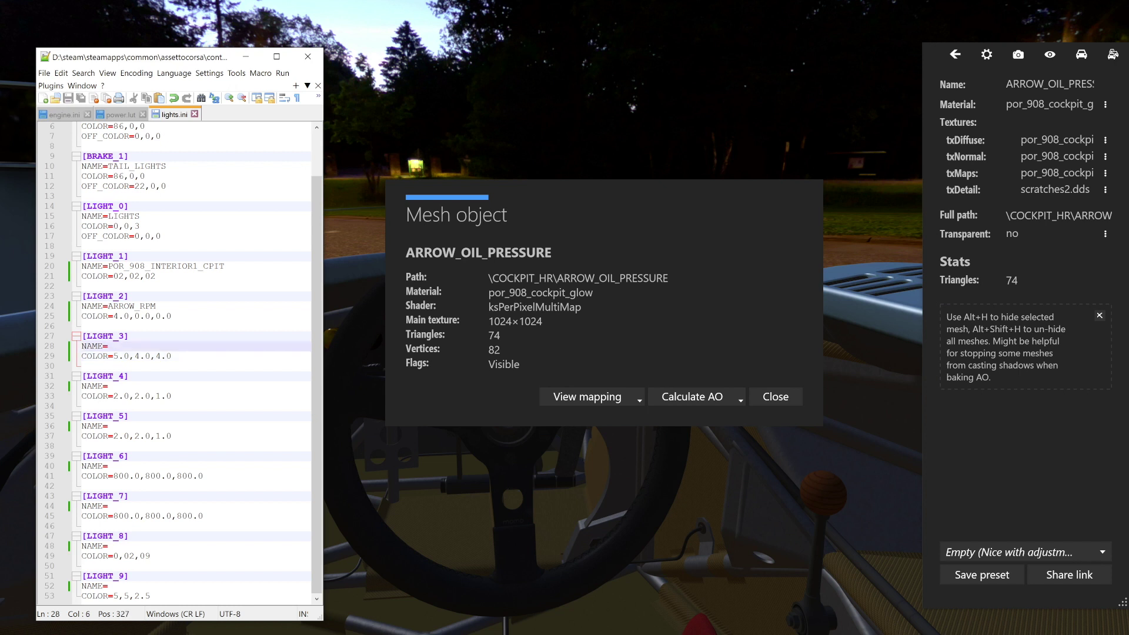
{"action": "key", "text": "ctrl+v"}
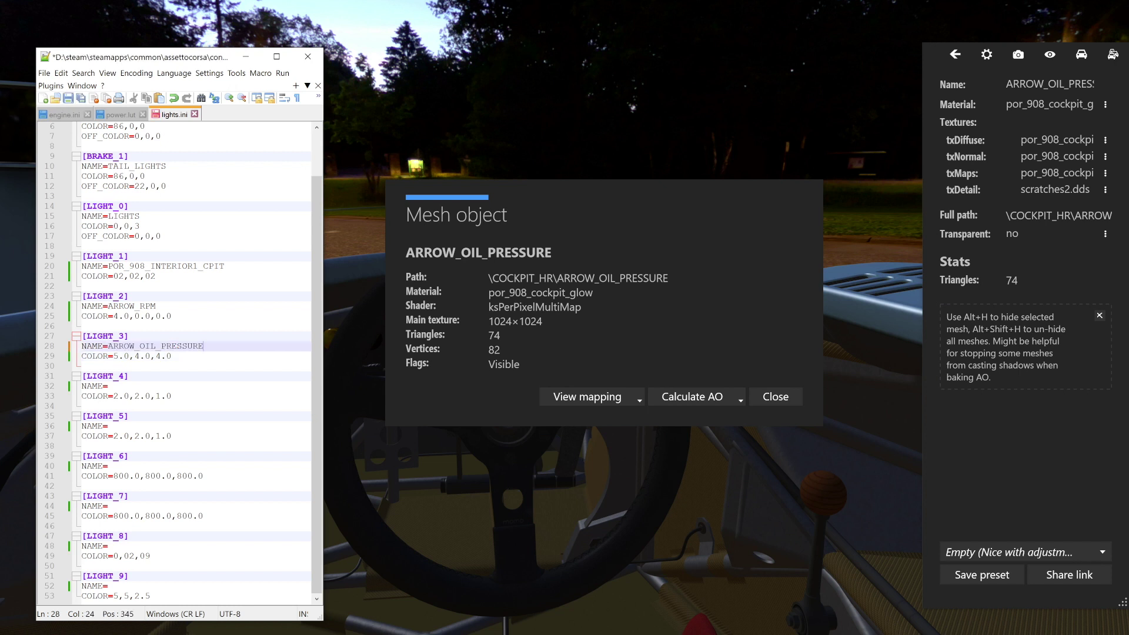
{"action": "left_click", "coordinate": [77, 85]}
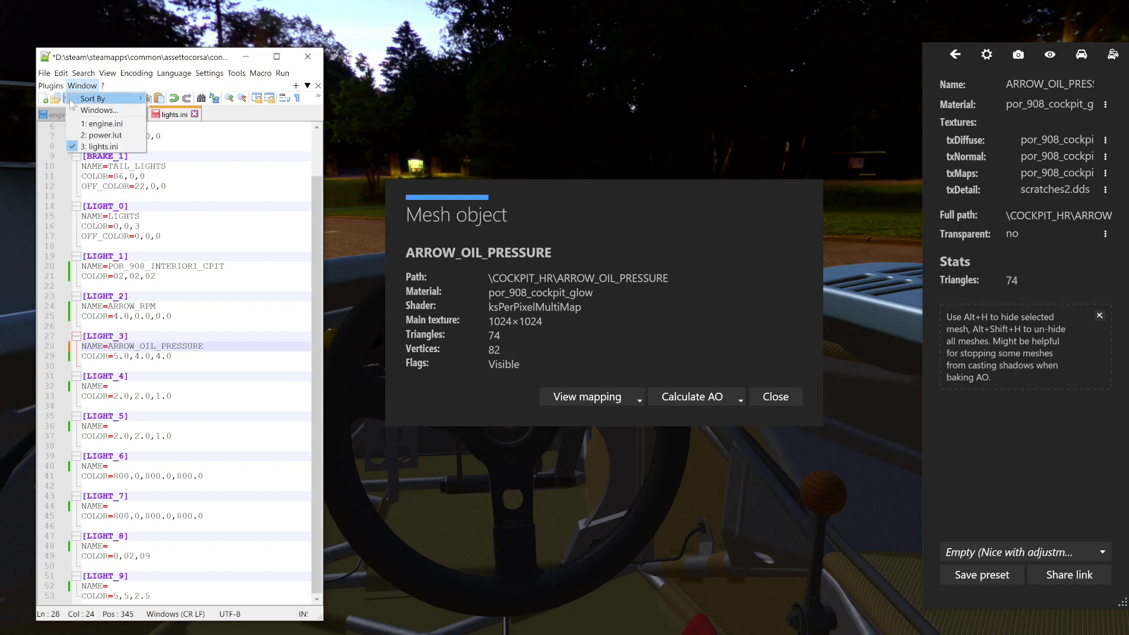
{"action": "left_click", "coordinate": [185, 87]}
{"action": "left_click", "coordinate": [68, 99]}
{"action": "left_click", "coordinate": [764, 400]}
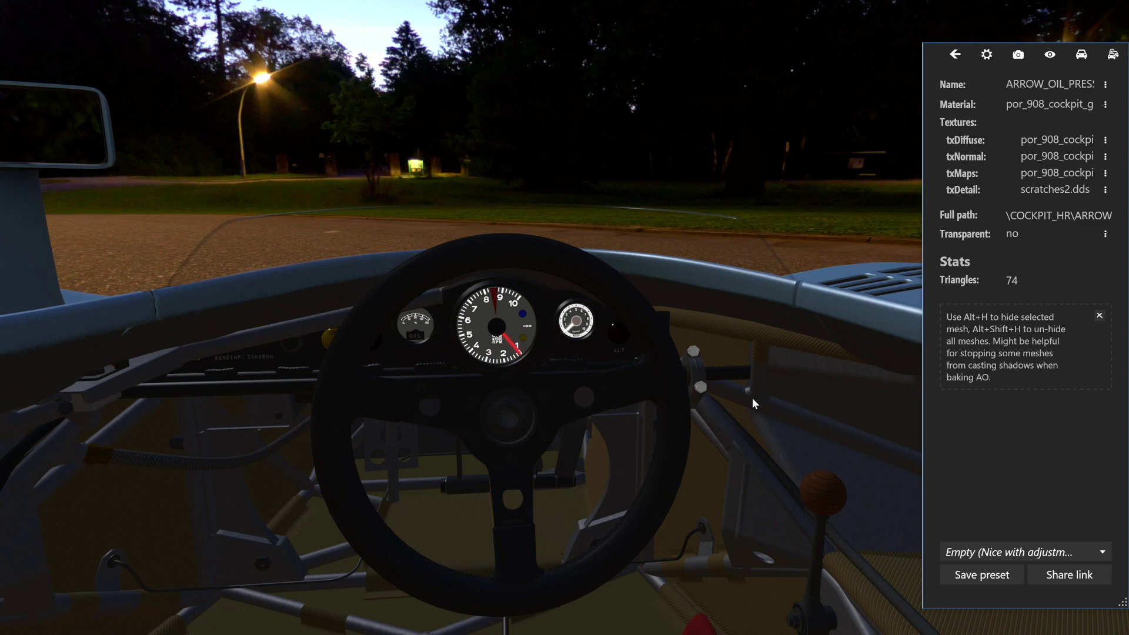
- Make the oil pressure needle green by setting LIGHT_3's COLOR to 00,4.0,0.0, and save lights.ini
{"action": "key", "text": "alt+Tab"}
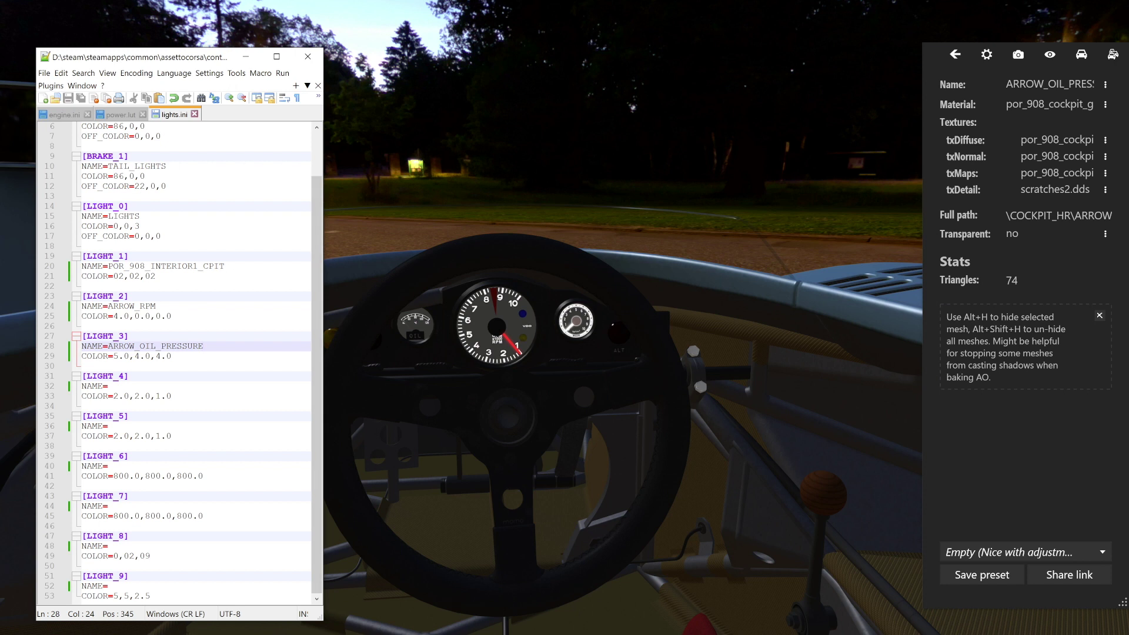
{"action": "left_click_drag", "start_coordinate": [126, 356], "coordinate": [115, 357]}
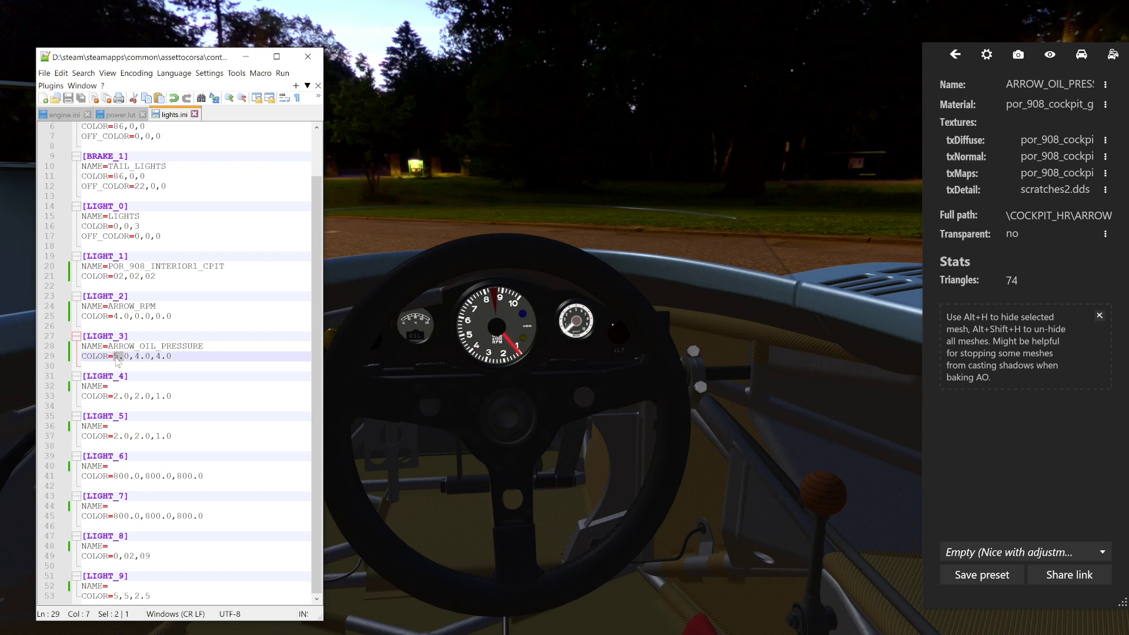
{"action": "type", "text": "0"}
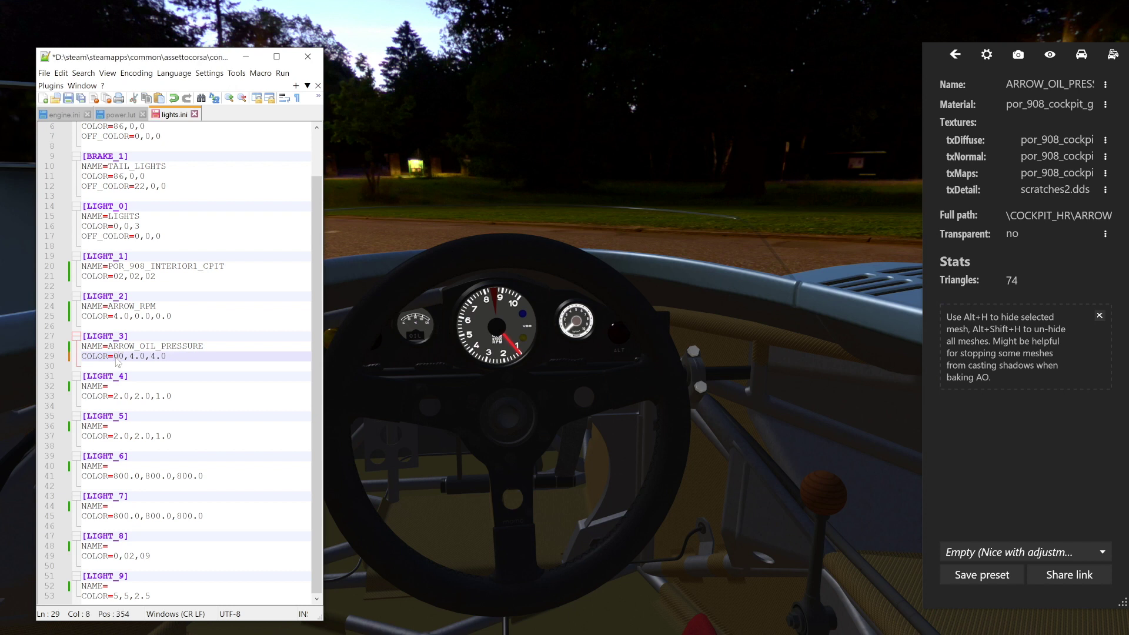
{"action": "left_click_drag", "start_coordinate": [156, 356], "coordinate": [152, 356]}
{"action": "type", "text": "0"}
{"action": "left_click", "coordinate": [68, 98]}
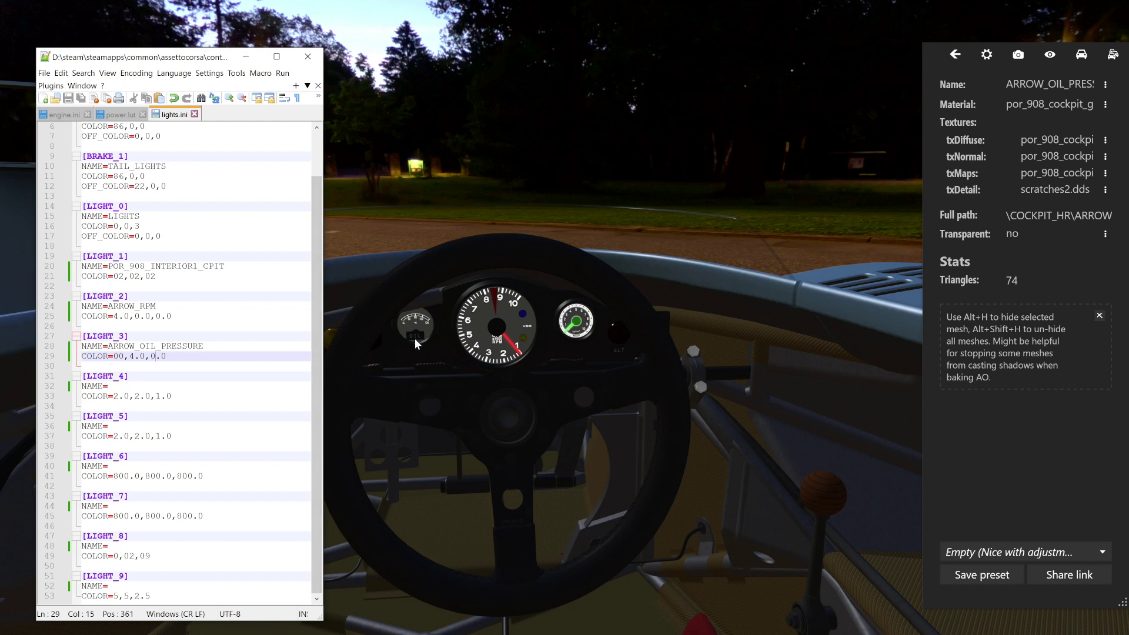
- Select the needle mesh in the small gauge to the left of the tachometer and copy its mesh name
{"action": "left_click", "coordinate": [963, 60]}
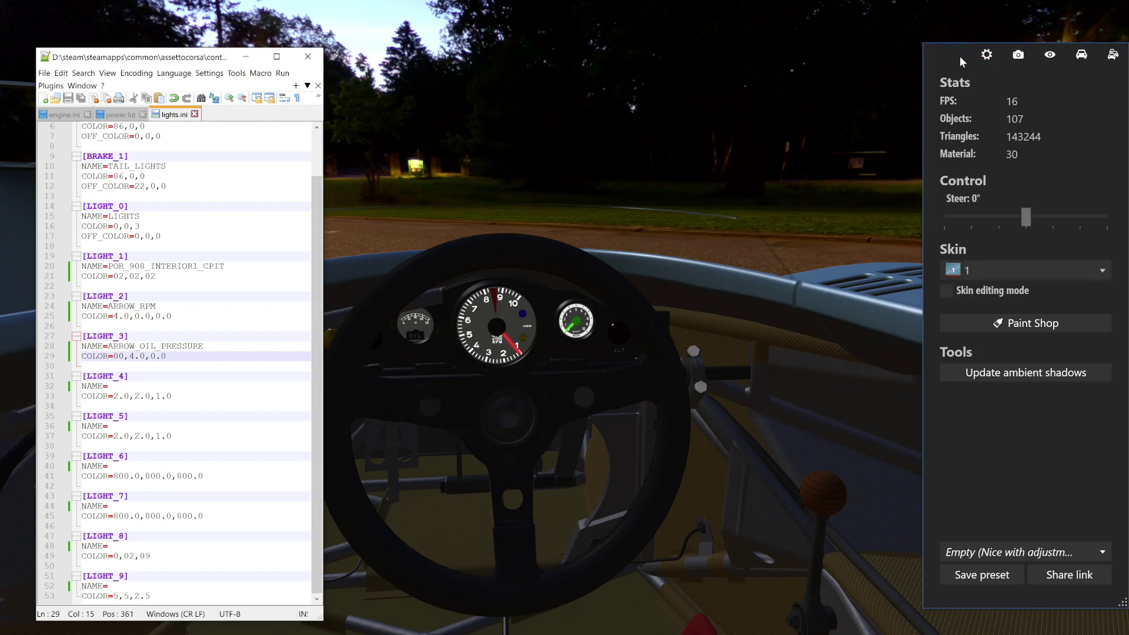
{"action": "left_click", "coordinate": [409, 327]}
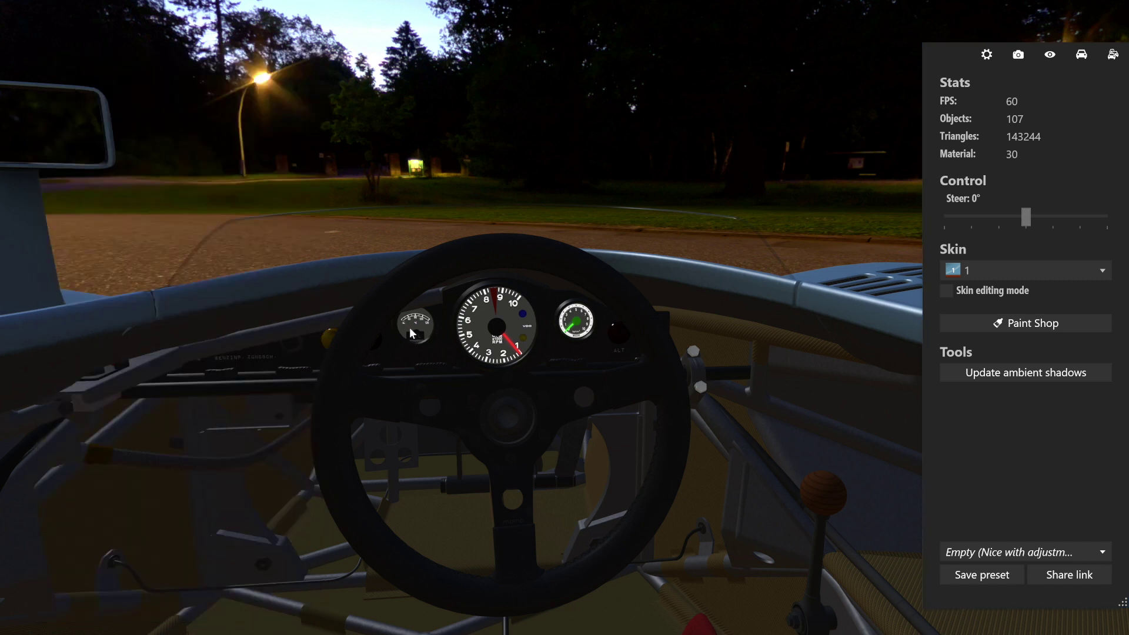
{"action": "left_click", "coordinate": [409, 327]}
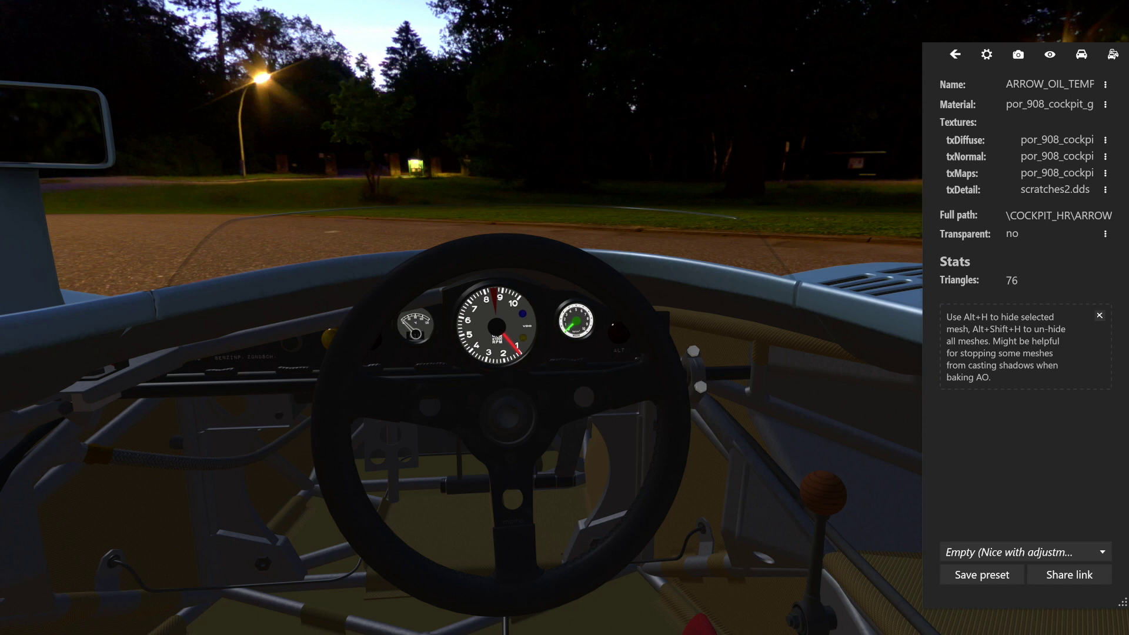
{"action": "left_click", "coordinate": [1106, 86]}
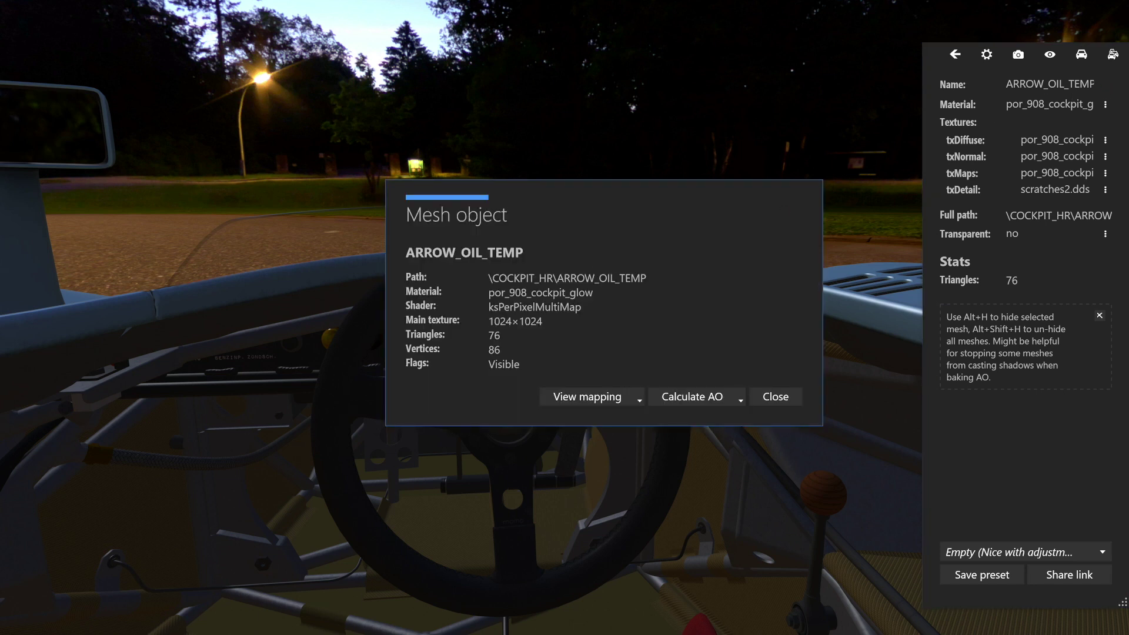
{"action": "left_click_drag", "start_coordinate": [525, 253], "coordinate": [379, 250]}
{"action": "key", "text": "ctrl+c"}
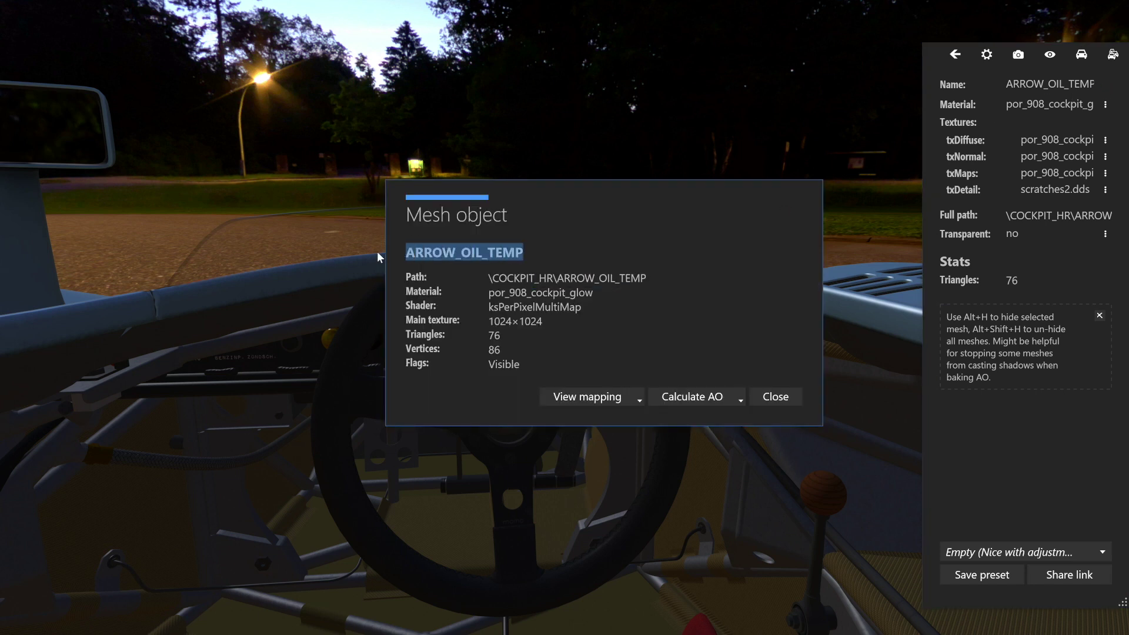
- Assign the copied mesh name ARROW_OIL_TEMP as LIGHT_4's NAME in lights.ini
{"action": "key", "text": "alt+Tab"}
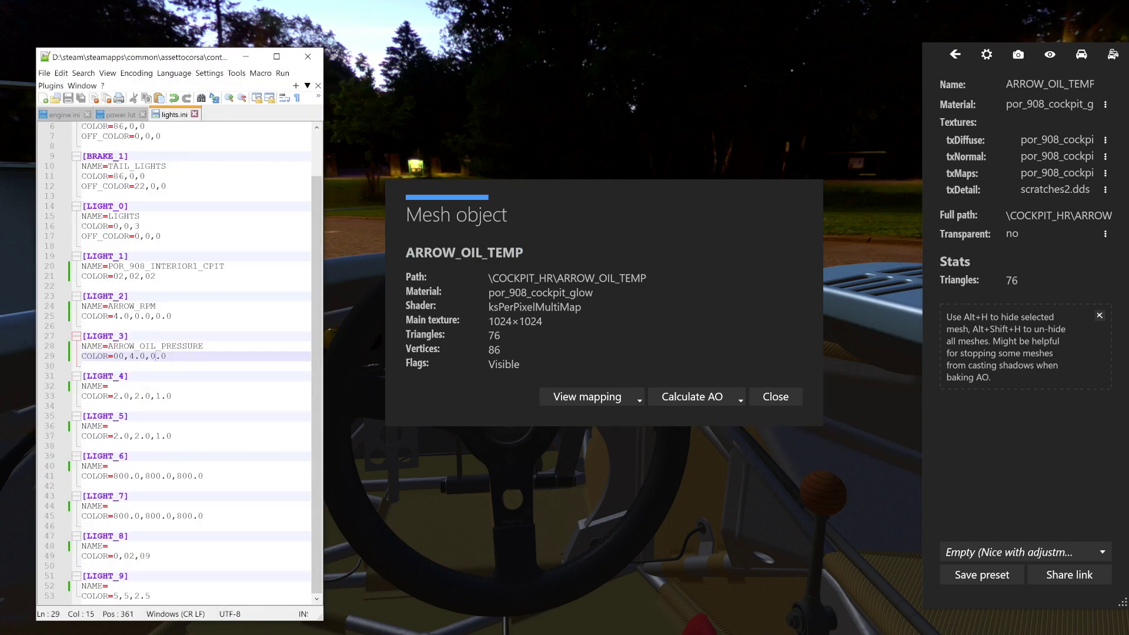
{"action": "left_click", "coordinate": [109, 386]}
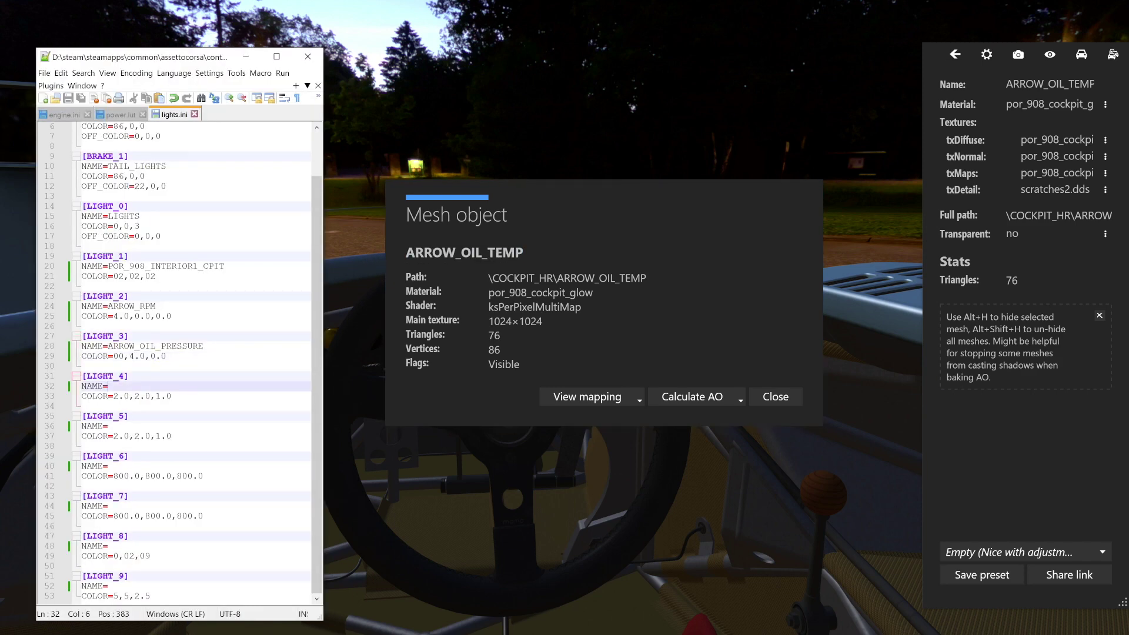
{"action": "key", "text": "ctrl+v"}
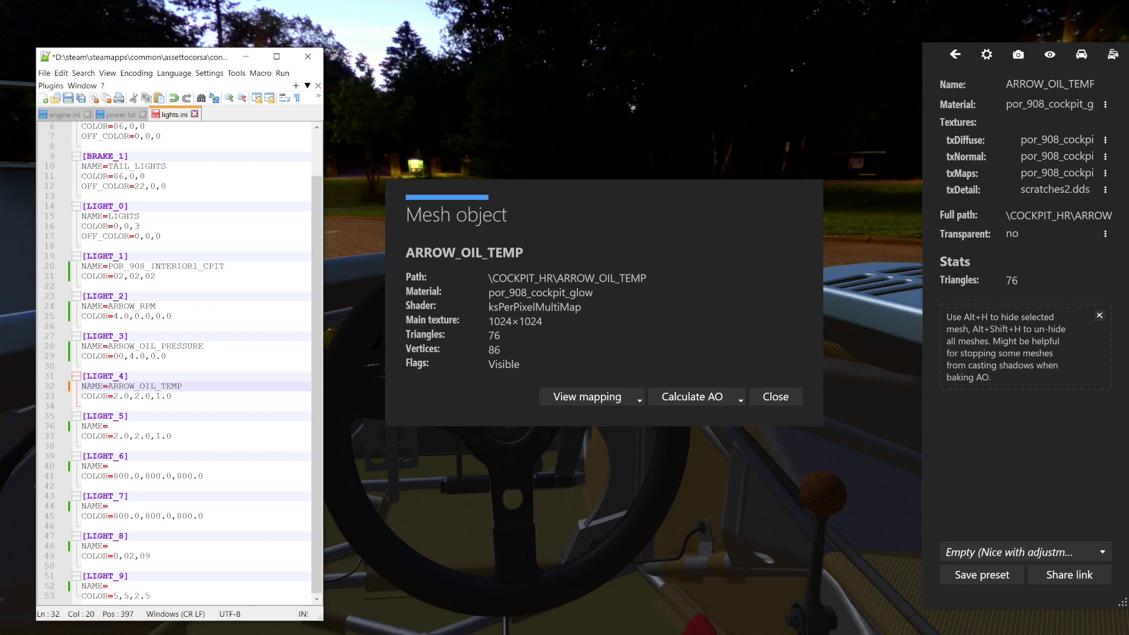
- Make the oil temperature needle blue by setting LIGHT_4's COLOR to 0,01,06, then save lights.ini and dismiss the mesh details
{"action": "left_click_drag", "start_coordinate": [125, 397], "coordinate": [115, 397]}
{"action": "key", "text": "BackSpace"}
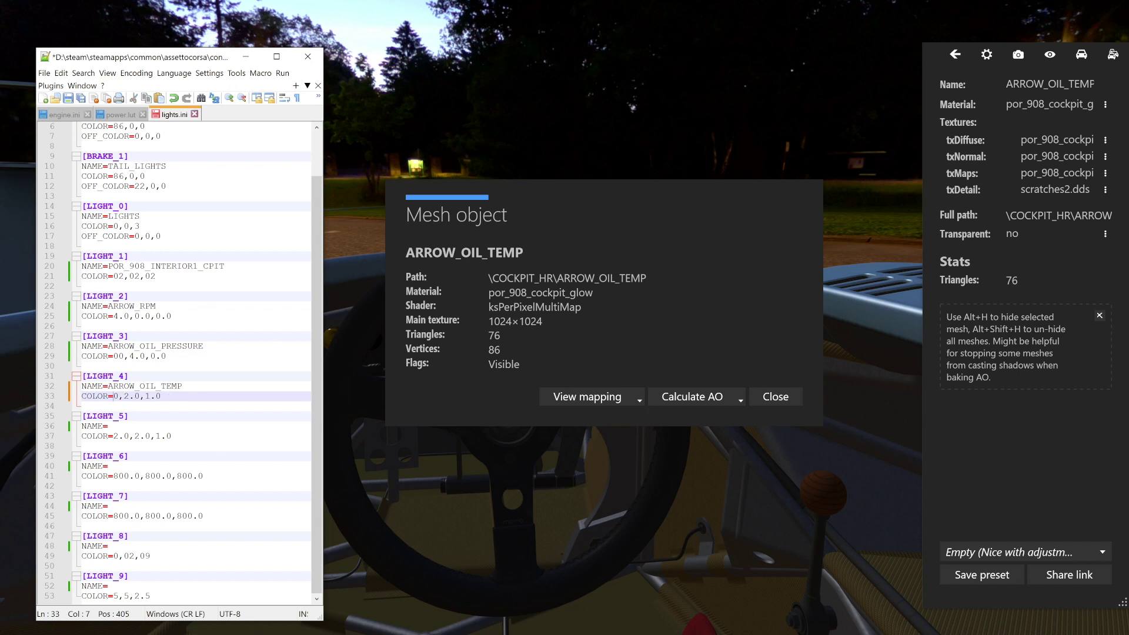
{"action": "left_click_drag", "start_coordinate": [134, 397], "coordinate": [123, 397]}
{"action": "key", "text": "BackSpace"}
{"action": "key", "text": "Right"}
{"action": "key", "text": "Right"}
{"action": "key", "text": "Right"}
{"action": "key", "text": "shift+Left"}
{"action": "key", "text": "End"}
{"action": "key", "text": "shift+Left"}
{"action": "key", "text": "shift+Left"}
{"action": "key", "text": "shift+Left"}
{"action": "type", "text": "06"}
{"action": "key", "text": "Left"}
{"action": "key", "text": "Left"}
{"action": "key", "text": "Left"}
{"action": "type", "text": "1"}
{"action": "left_click", "coordinate": [69, 98]}
{"action": "left_click", "coordinate": [759, 397]}
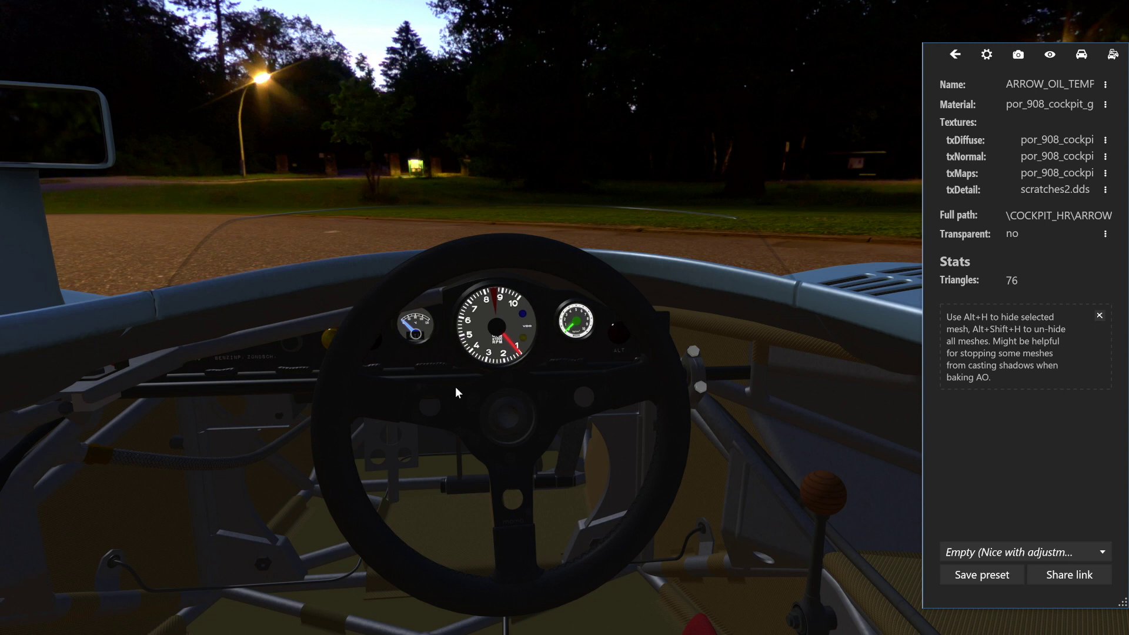
- Select the dashboard panel mesh around the gauges and inspect its txDiffuse texture
{"action": "left_click", "coordinate": [955, 55]}
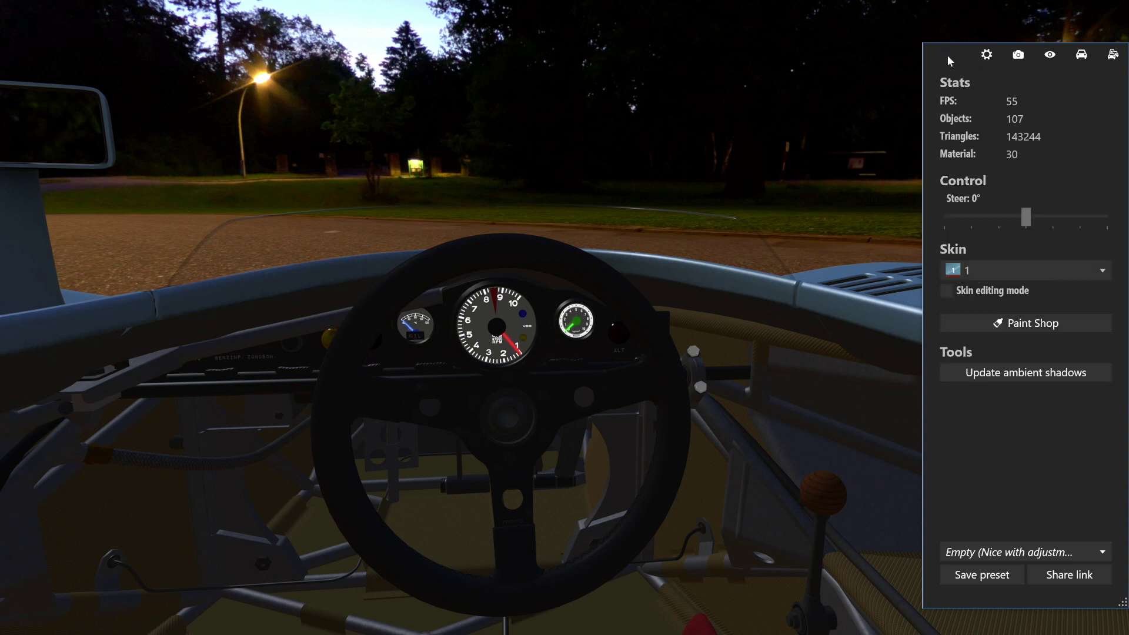
{"action": "left_click", "coordinate": [618, 350]}
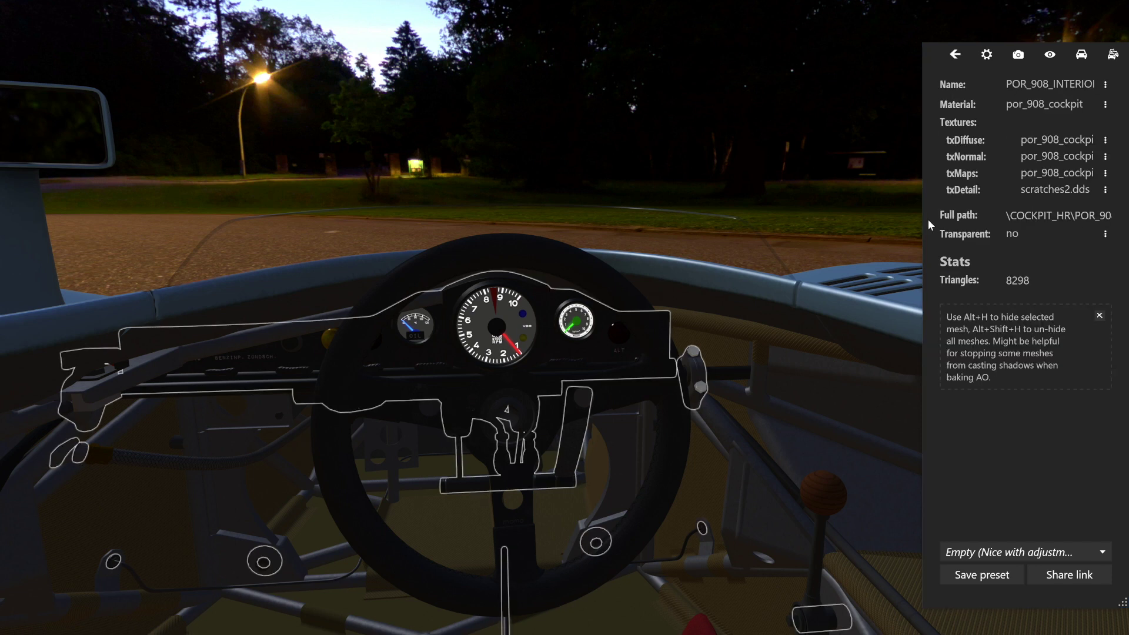
{"action": "left_click", "coordinate": [1106, 141]}
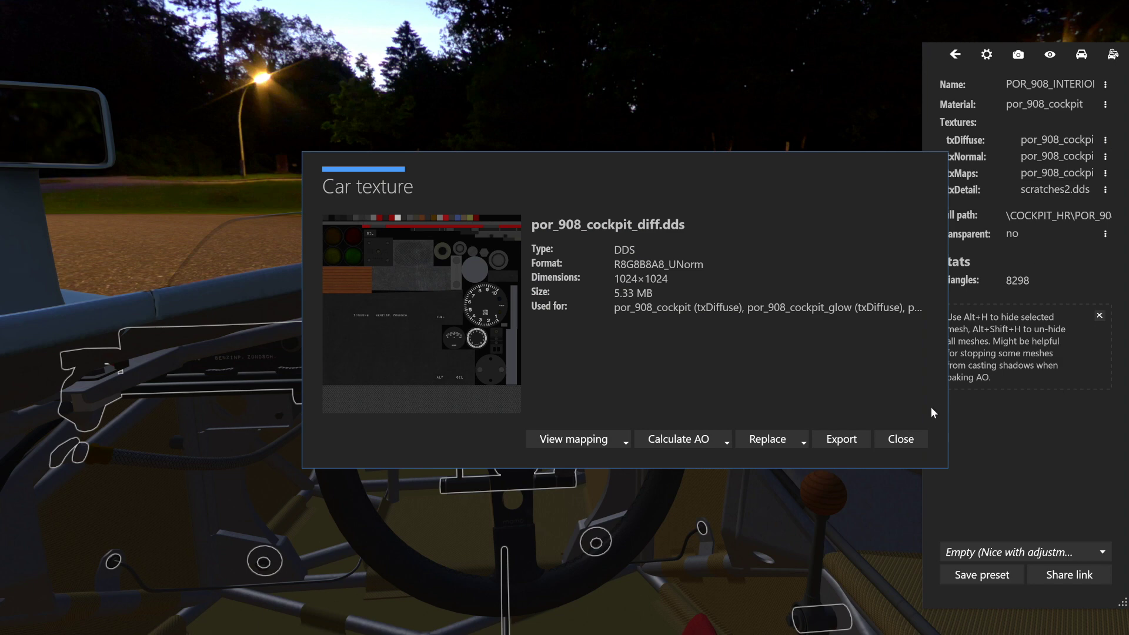
{"action": "left_click", "coordinate": [914, 433]}
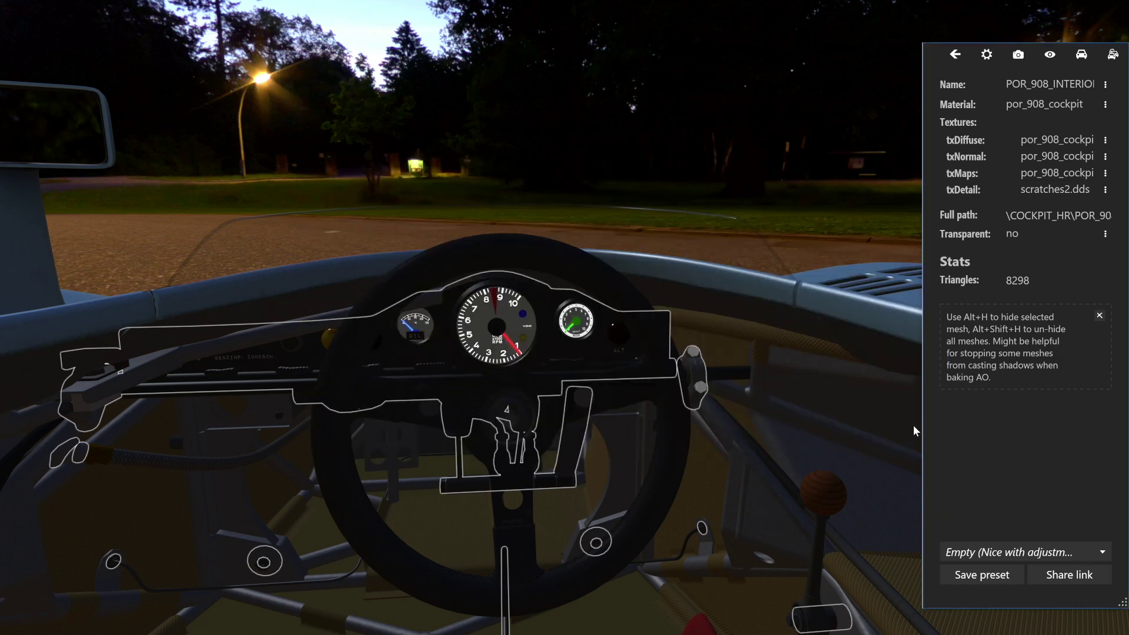
- Copy the full name of the selected dashboard panel mesh from its mesh details
{"action": "left_click", "coordinate": [1106, 86]}
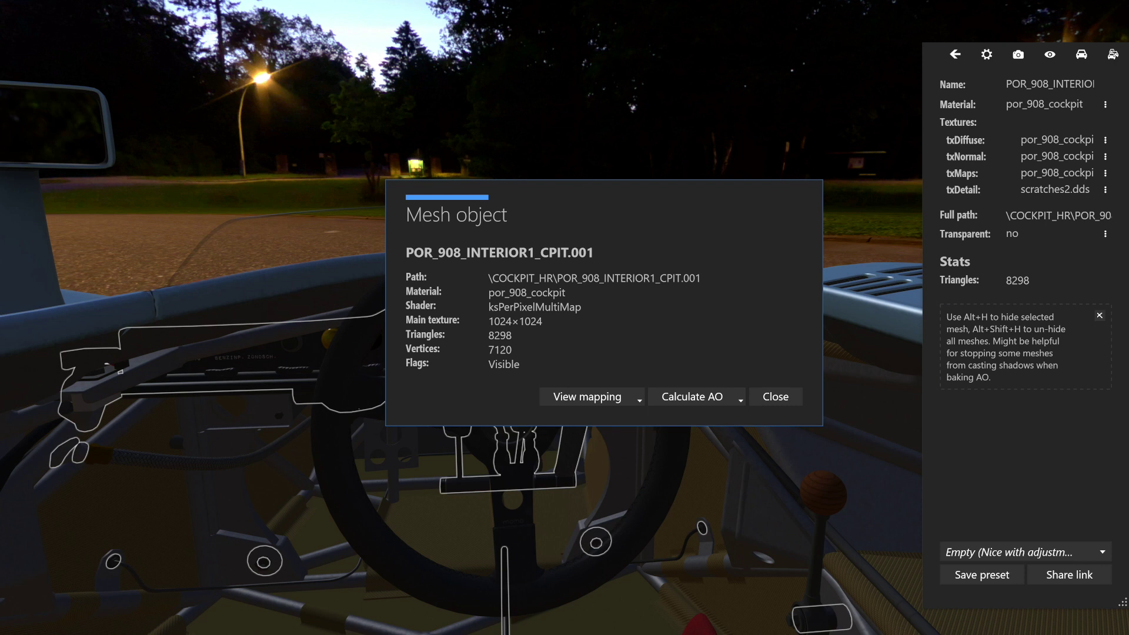
{"action": "left_click_drag", "start_coordinate": [594, 253], "coordinate": [381, 255]}
{"action": "key", "text": "ctrl+c"}
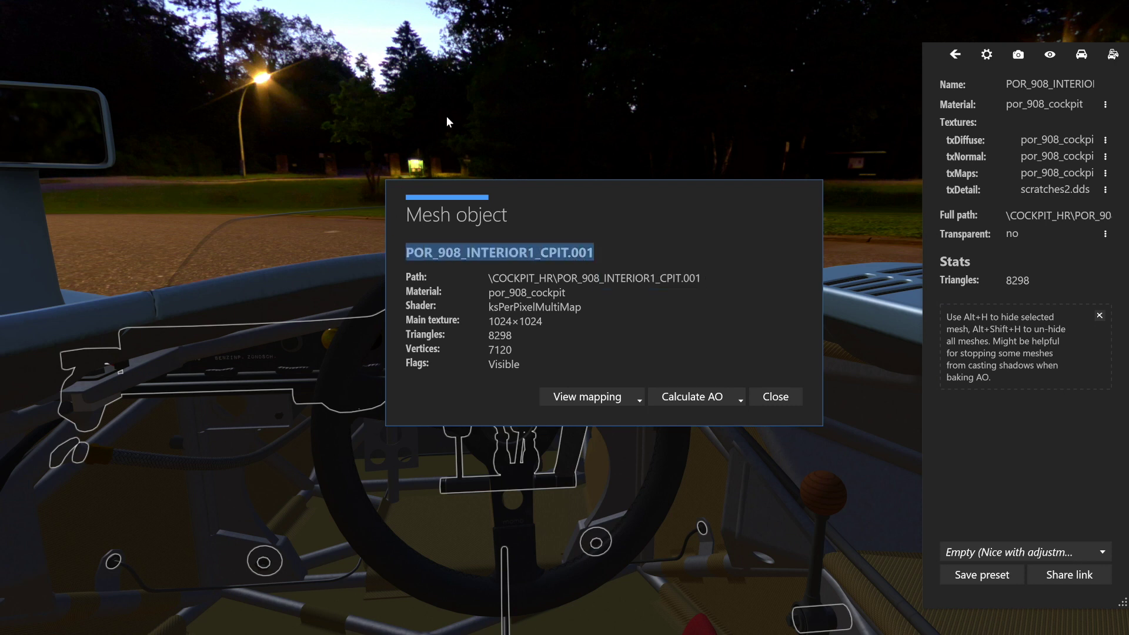
- Set LIGHT_5's NAME to POR_908_INTERIOR1_CPIT.001 in lights.ini, save the file and dismiss the mesh details
{"action": "key", "text": "alt+Tab"}
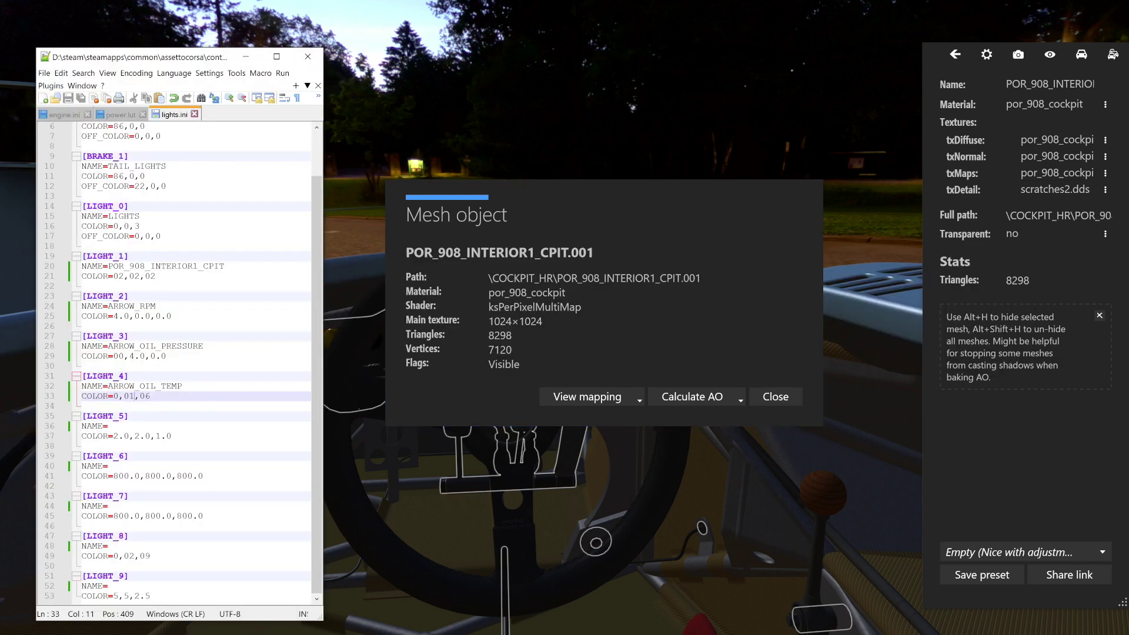
{"action": "left_click", "coordinate": [110, 426]}
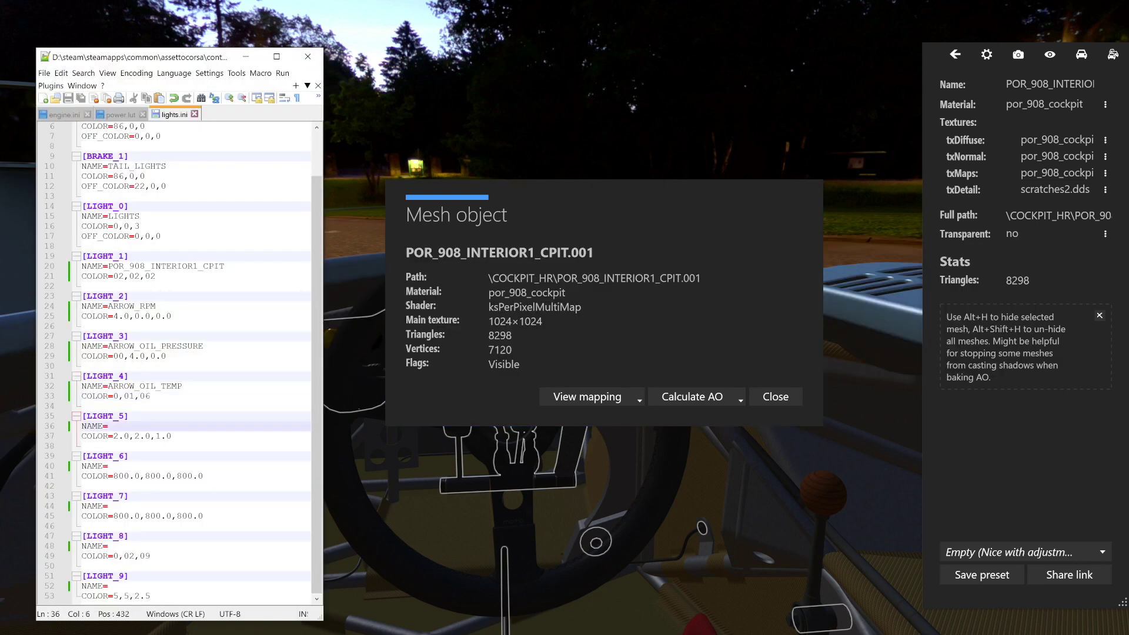
{"action": "key", "text": "ctrl+v"}
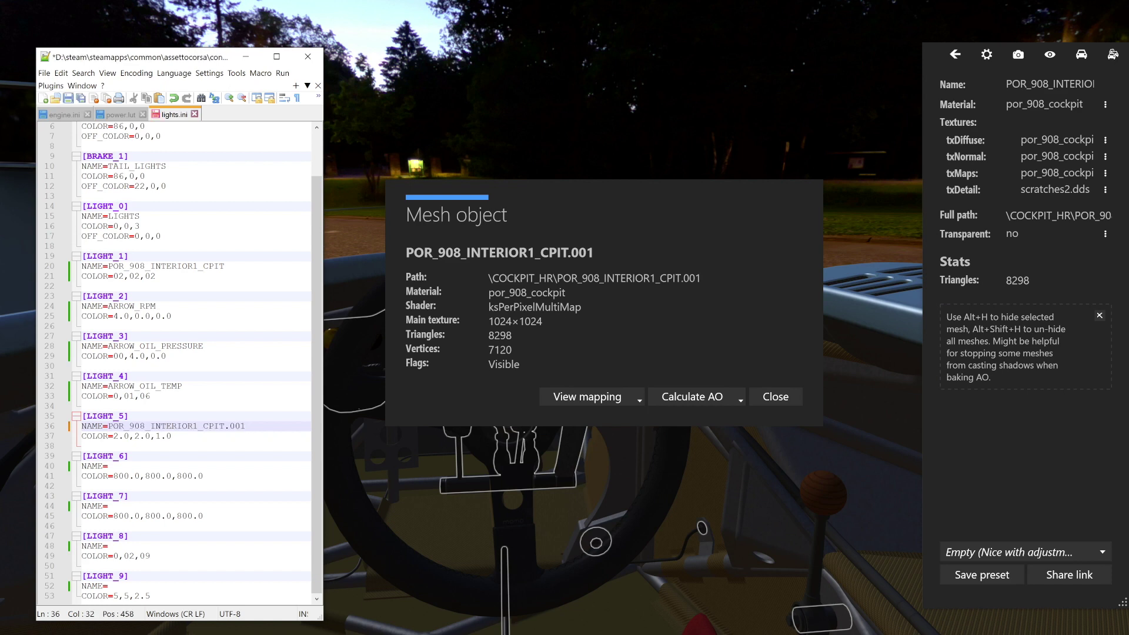
{"action": "left_click", "coordinate": [68, 98]}
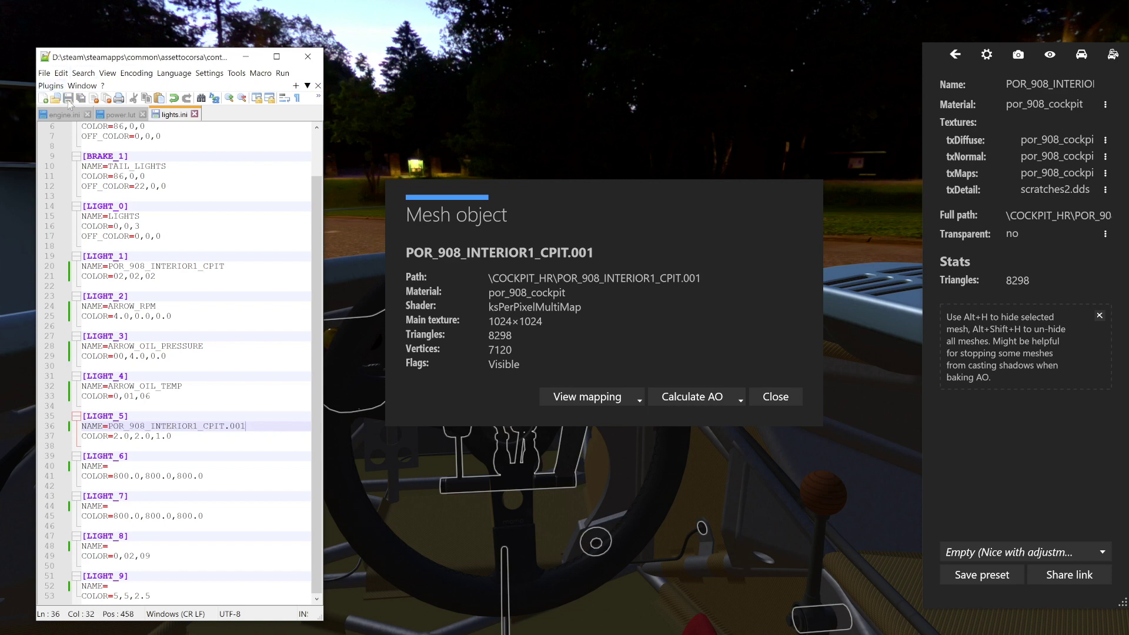
{"action": "left_click", "coordinate": [785, 398]}
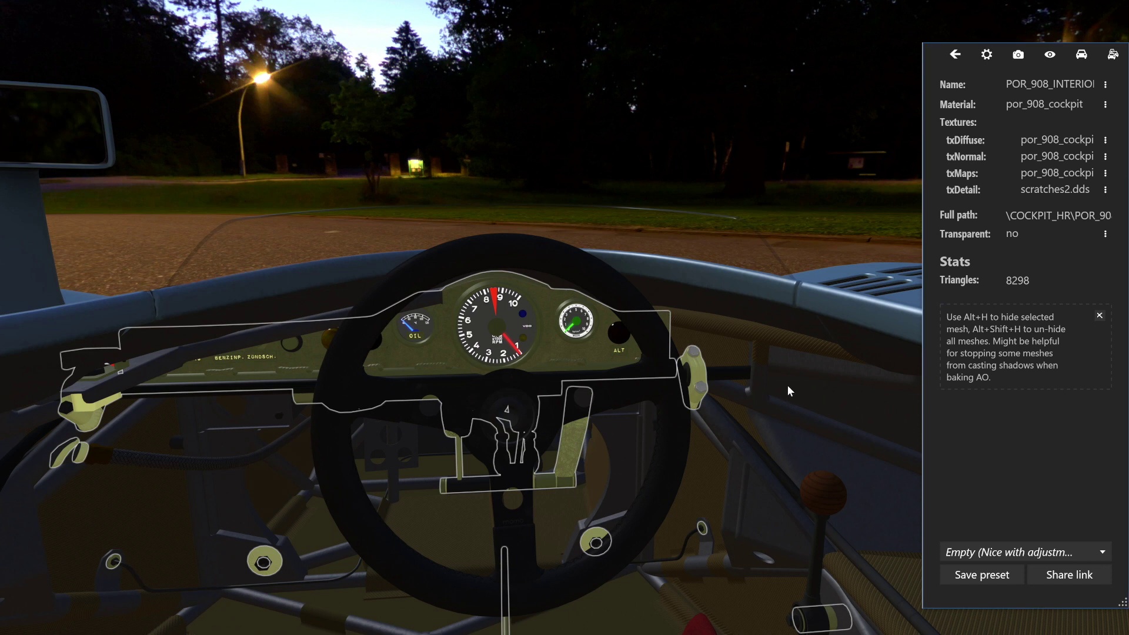
- Dismiss the mesh details and switch the car's lights off and on repeatedly to compare the cockpit illumination
{"action": "key", "text": "Escape"}
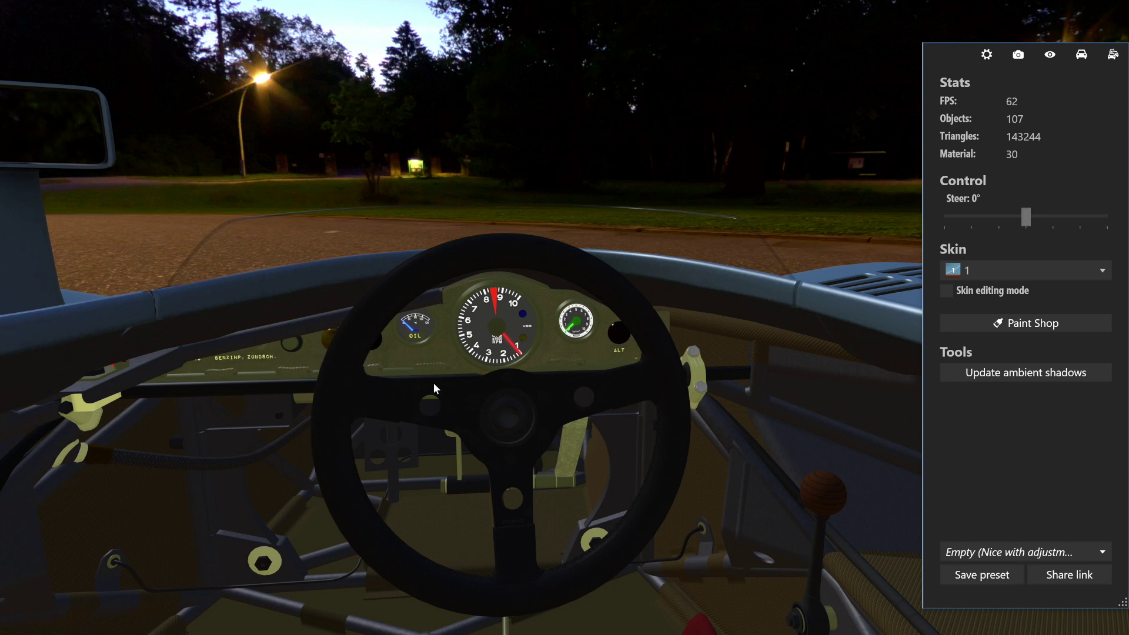
{"action": "left_click_drag", "start_coordinate": [782, 370], "coordinate": [794, 397]}
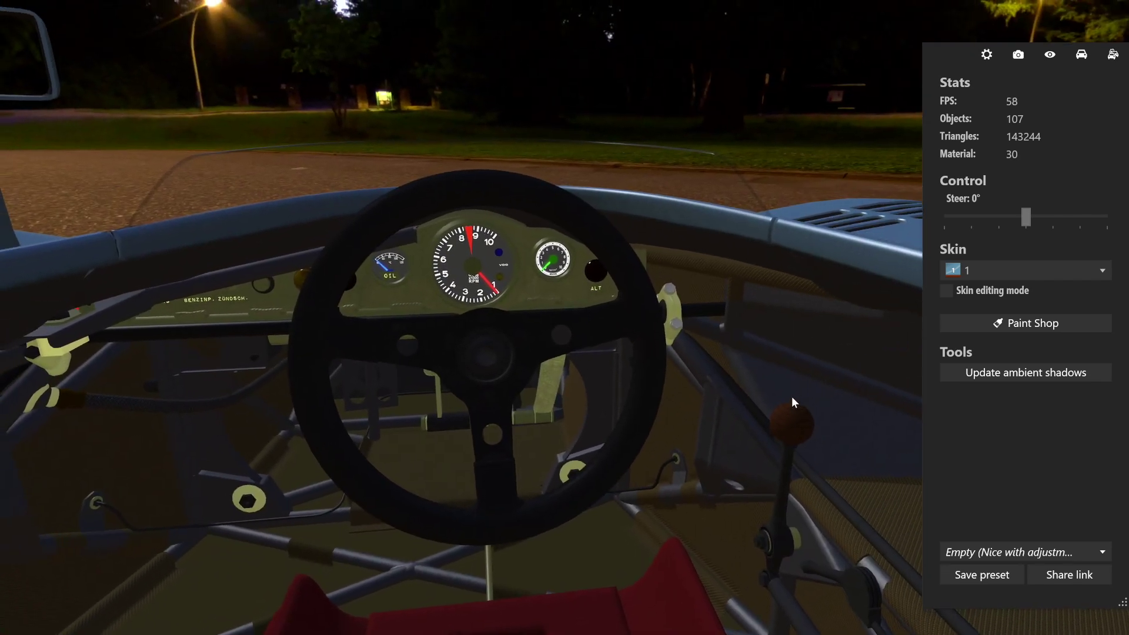
{"action": "mouse_move", "coordinate": [788, 394]}
{"action": "left_mouse_down"}
{"action": "mouse_move", "coordinate": [705, 387]}
{"action": "mouse_move", "coordinate": [803, 387]}
{"action": "mouse_move", "coordinate": [871, 442]}
{"action": "mouse_move", "coordinate": [954, 556]}
{"action": "mouse_move", "coordinate": [646, 462]}
{"action": "mouse_move", "coordinate": [728, 442]}
{"action": "mouse_move", "coordinate": [781, 401]}
{"action": "mouse_move", "coordinate": [771, 402]}
{"action": "left_mouse_up"}
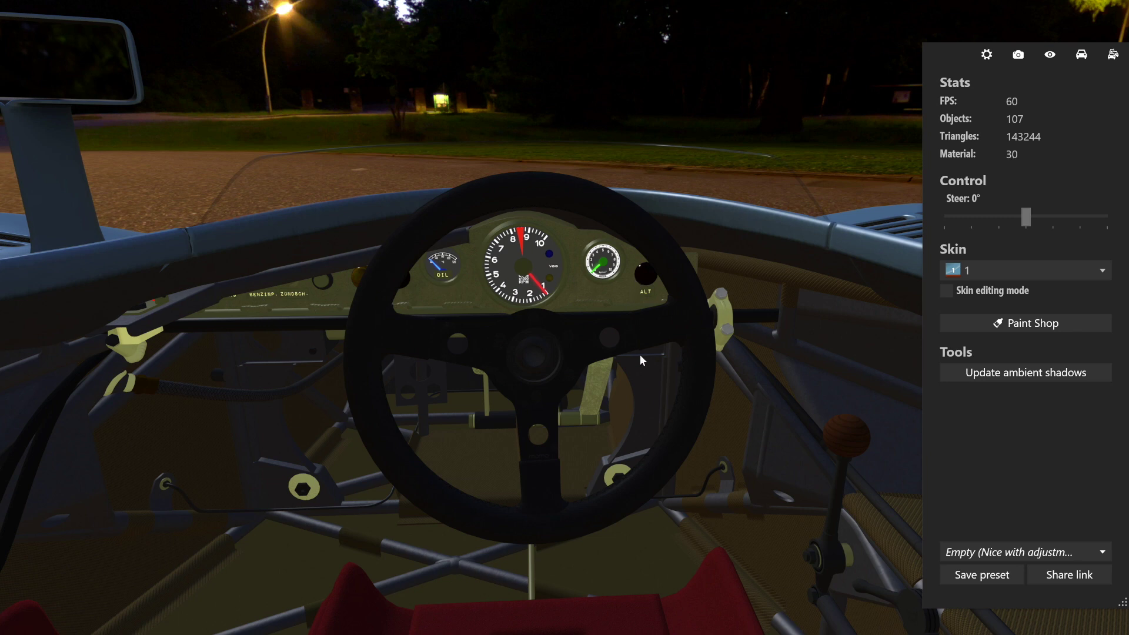
{"action": "left_click", "coordinate": [1081, 54]}
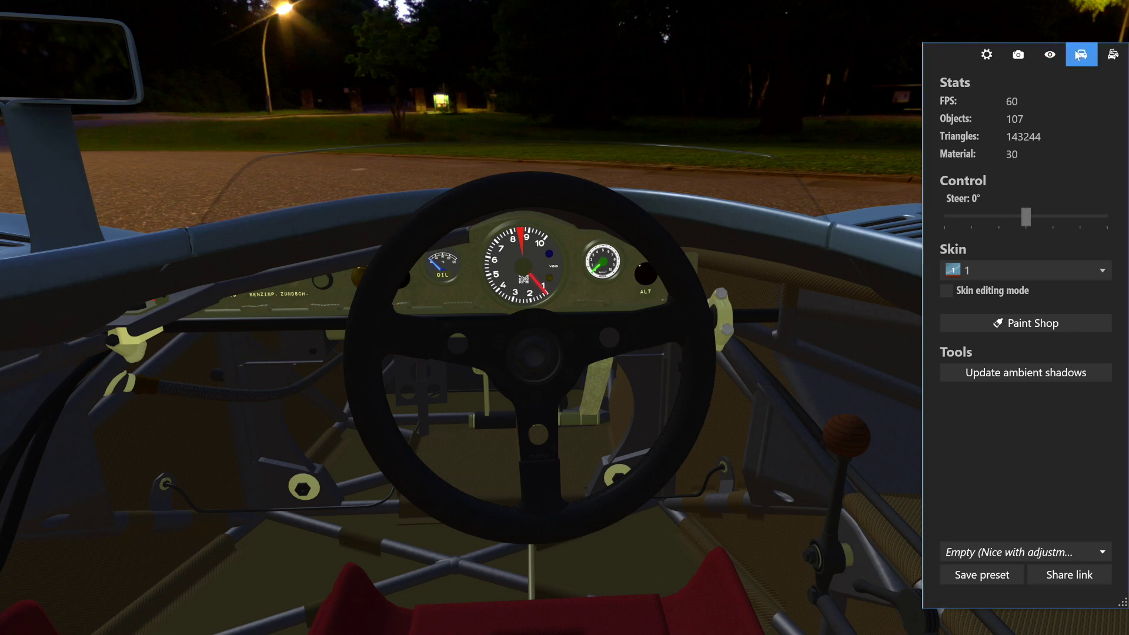
{"action": "left_click", "coordinate": [946, 134]}
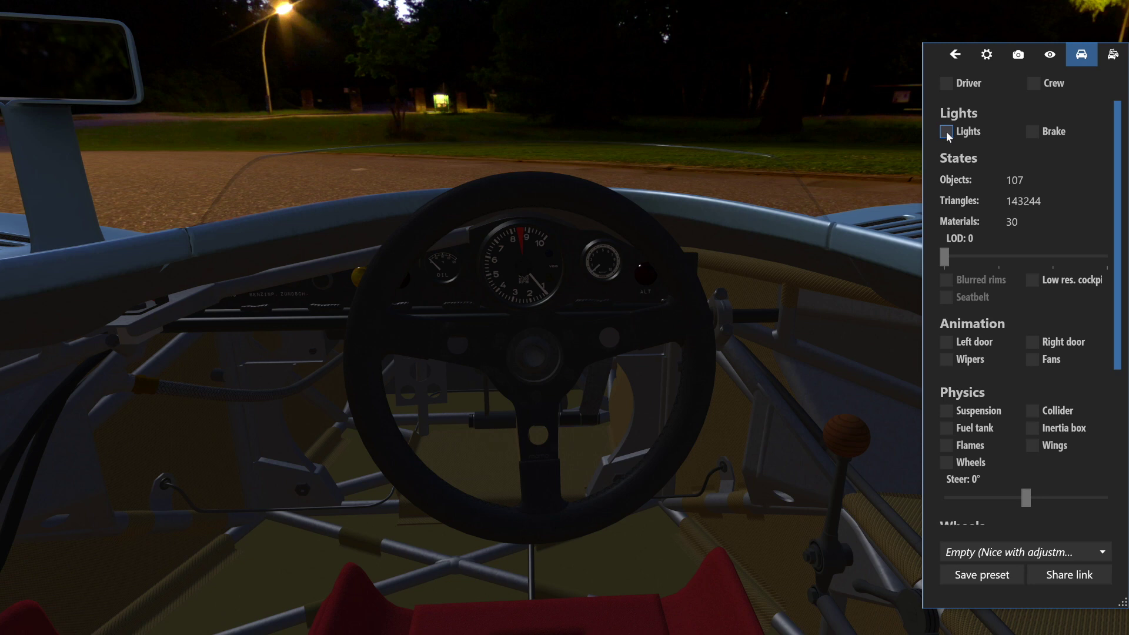
{"action": "left_click", "coordinate": [946, 132]}
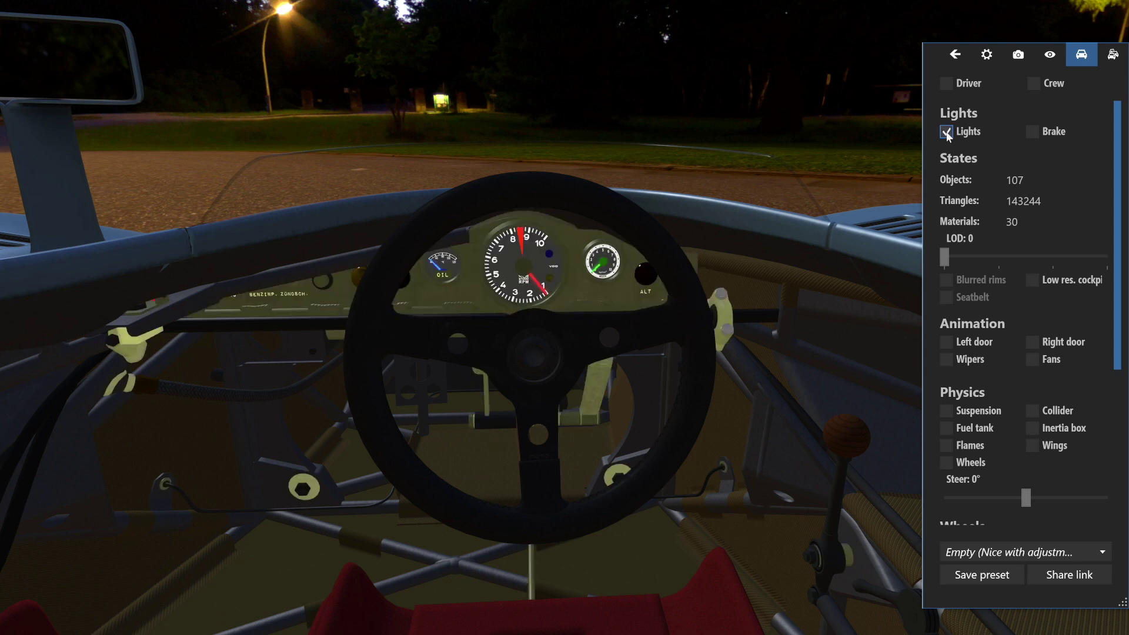
{"action": "left_click", "coordinate": [946, 133]}
{"action": "left_click", "coordinate": [946, 132]}
{"action": "left_click", "coordinate": [946, 133]}
{"action": "left_click", "coordinate": [947, 133]}
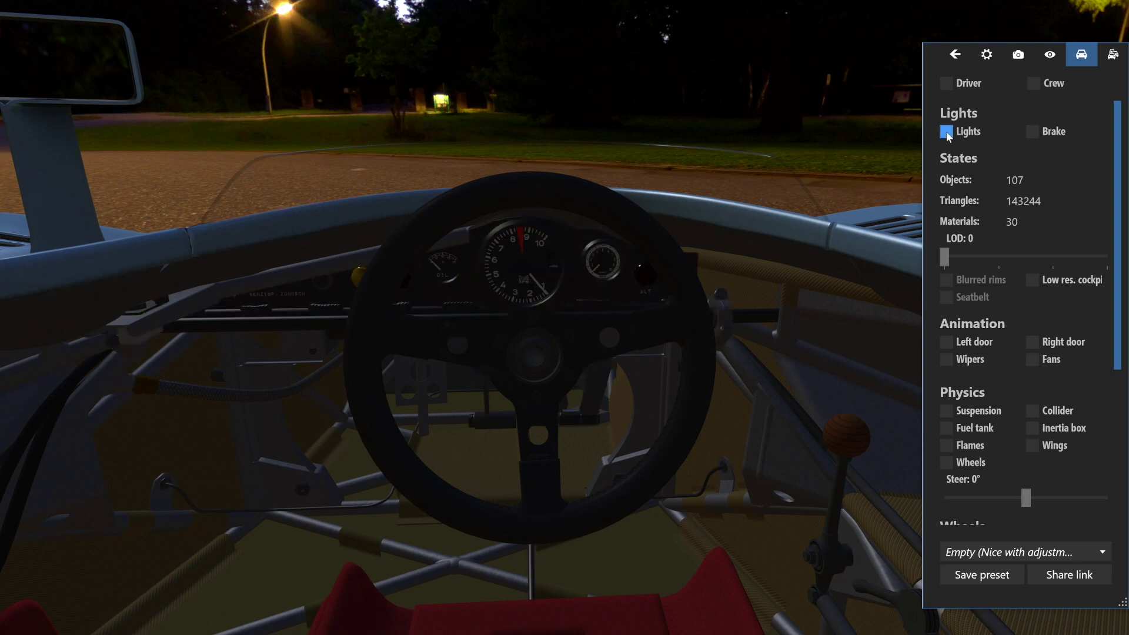
{"action": "left_click", "coordinate": [947, 133]}
{"action": "left_click", "coordinate": [947, 133]}
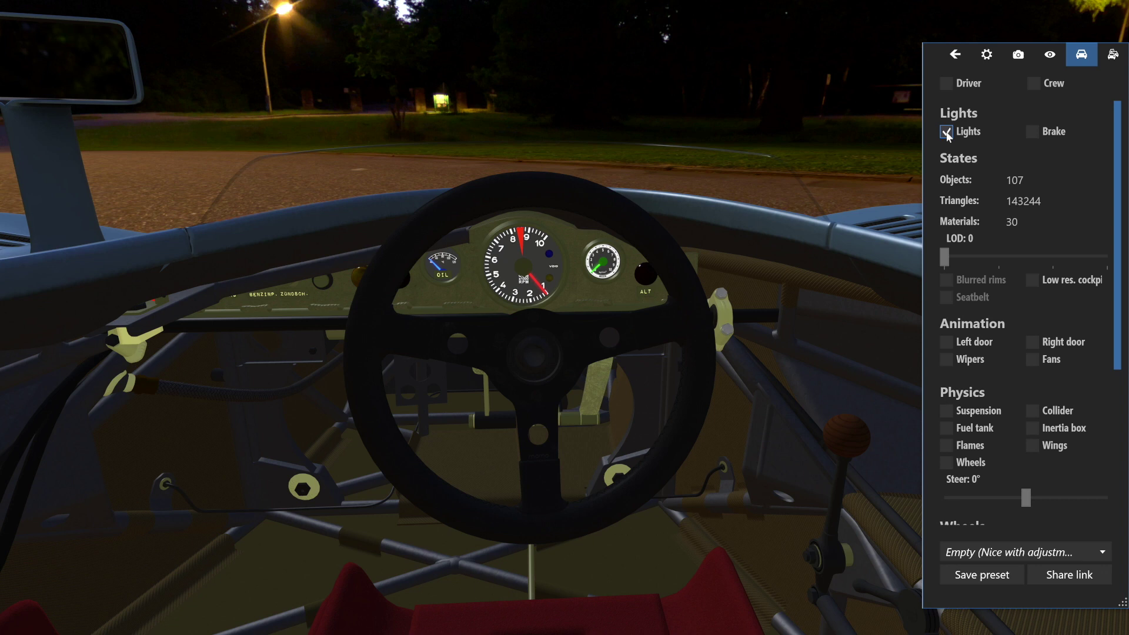
{"action": "left_click", "coordinate": [946, 133]}
{"action": "left_click", "coordinate": [946, 133]}
- Switch to lights.ini in Notepad++, set LIGHT_5's COLOR to 03,0,05 and save the file
{"action": "key", "text": "alt+Tab"}
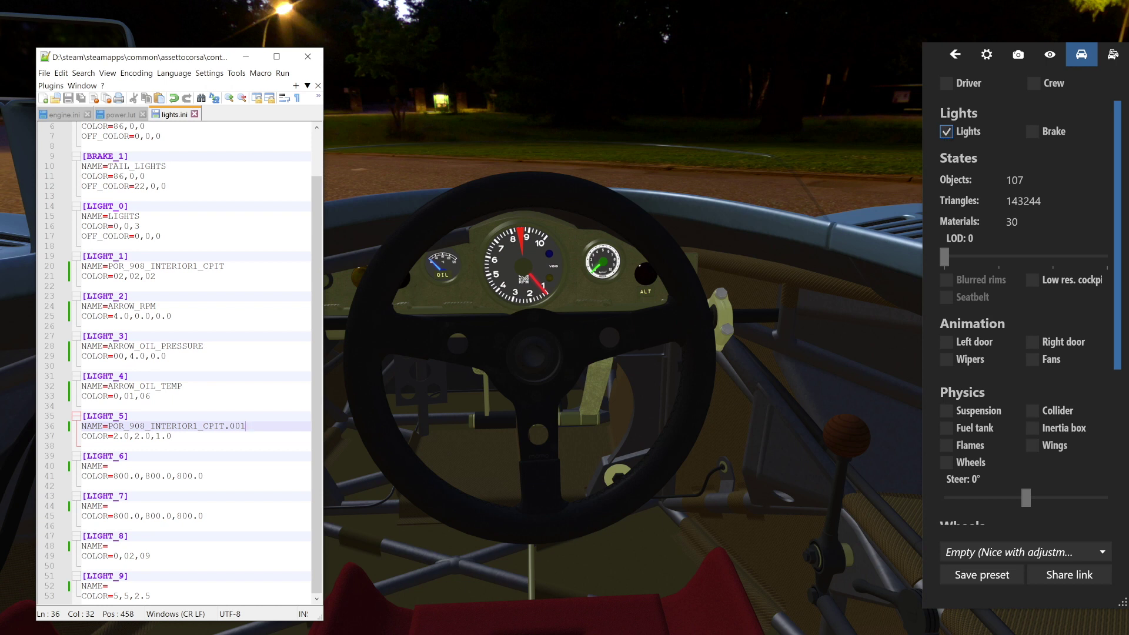
{"action": "key", "text": "Down"}
{"action": "key", "text": "shift+Left"}
{"action": "key", "text": "shift+Left"}
{"action": "key", "text": "shift+Left"}
{"action": "key", "text": "shift+Left"}
{"action": "key", "text": "shift+Left"}
{"action": "key", "text": "shift+Left"}
{"action": "key", "text": "shift+Left"}
{"action": "key", "text": "shift+Left"}
{"action": "key", "text": "shift+Left"}
{"action": "key", "text": "shift+Left"}
{"action": "key", "text": "shift+Left"}
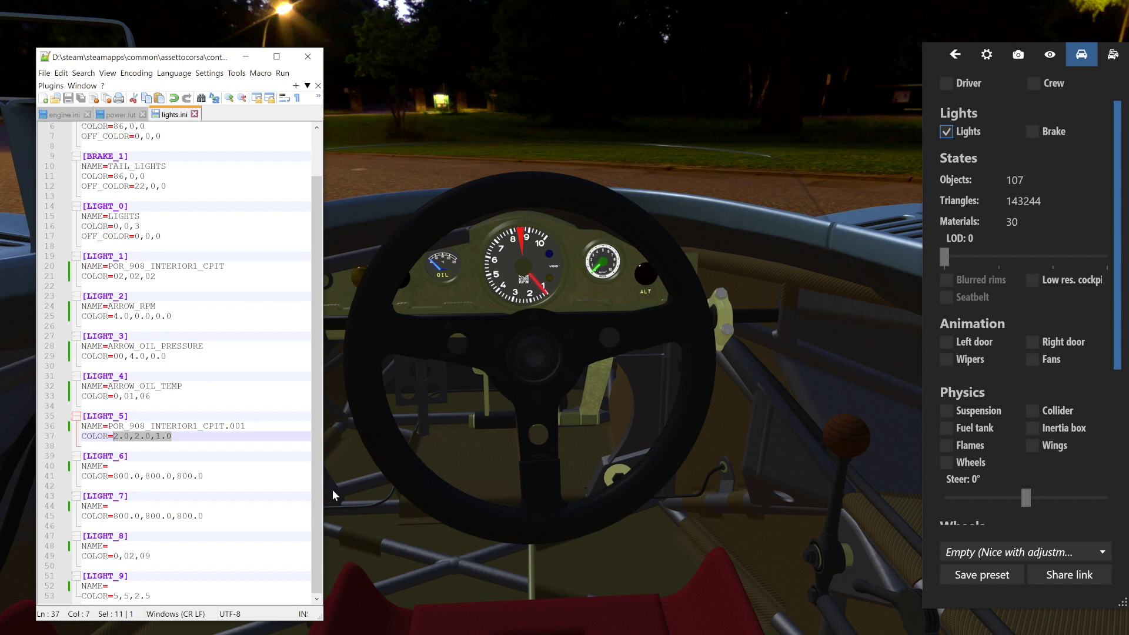
{"action": "type", "text": "03"}
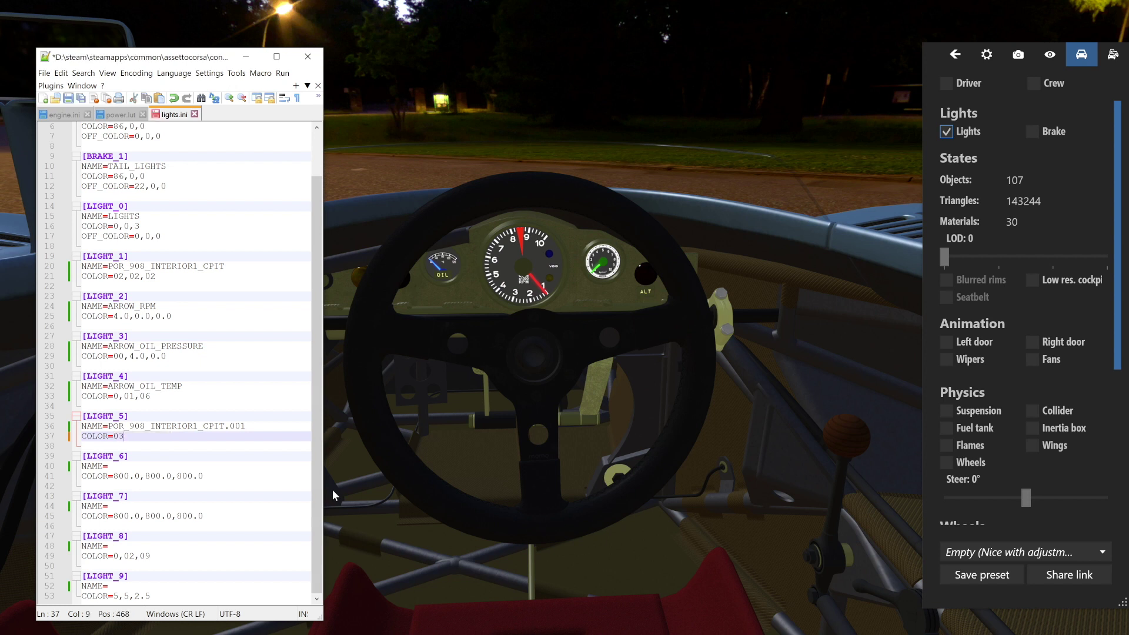
{"action": "type", "text": ",0,05"}
{"action": "left_click", "coordinate": [68, 98]}
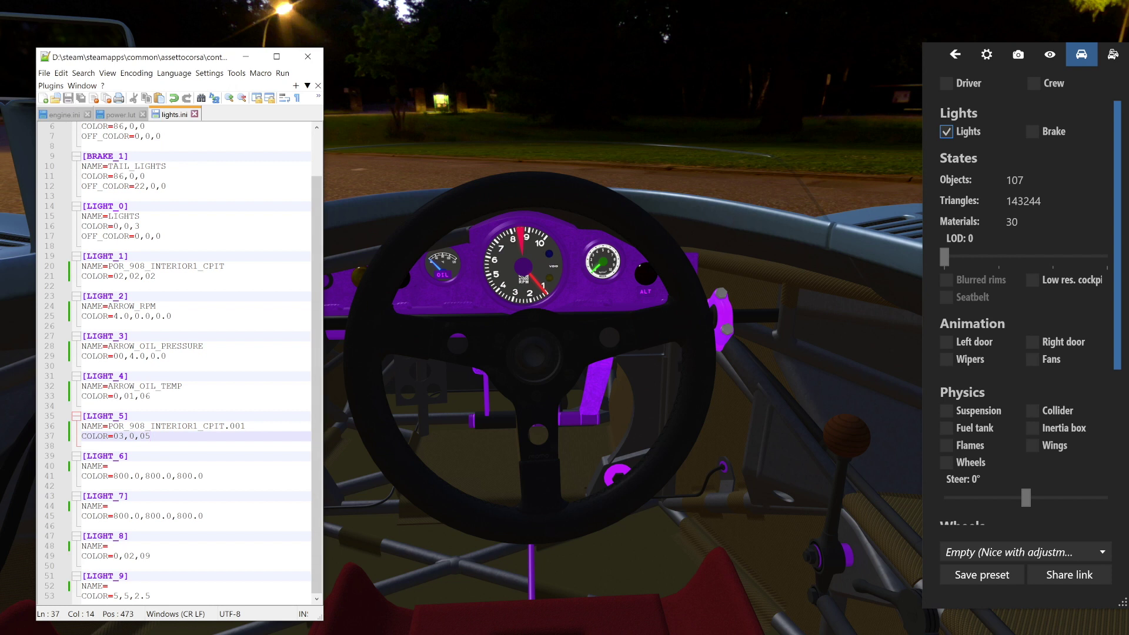
- Set the red value of LIGHT_5's COLOR to 00
{"action": "left_click_drag", "start_coordinate": [119, 436], "coordinate": [123, 435]}
{"action": "type", "text": "0"}
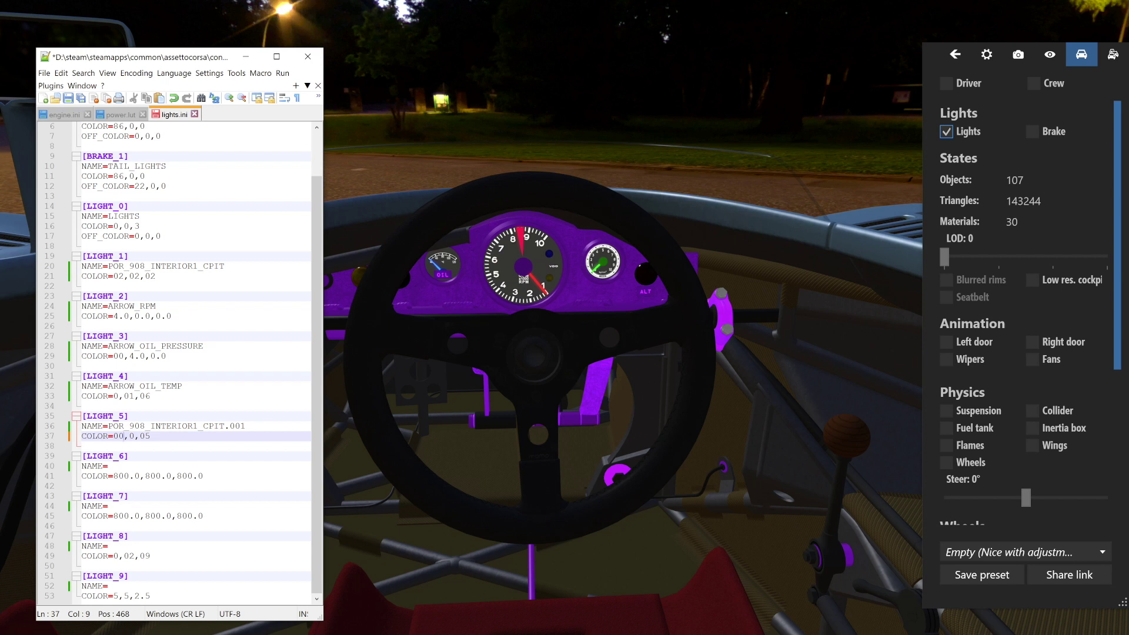
{"action": "key", "text": "Right"}
{"action": "key", "text": "Right"}
{"action": "key", "text": "alt+F8"}
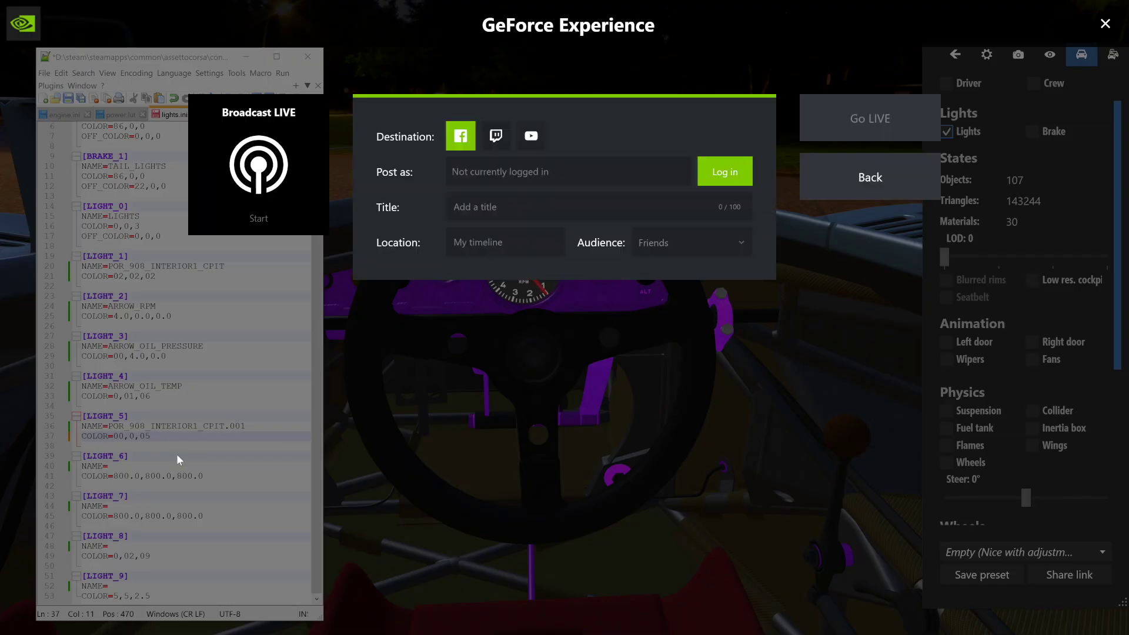
{"action": "left_click", "coordinate": [870, 177]}
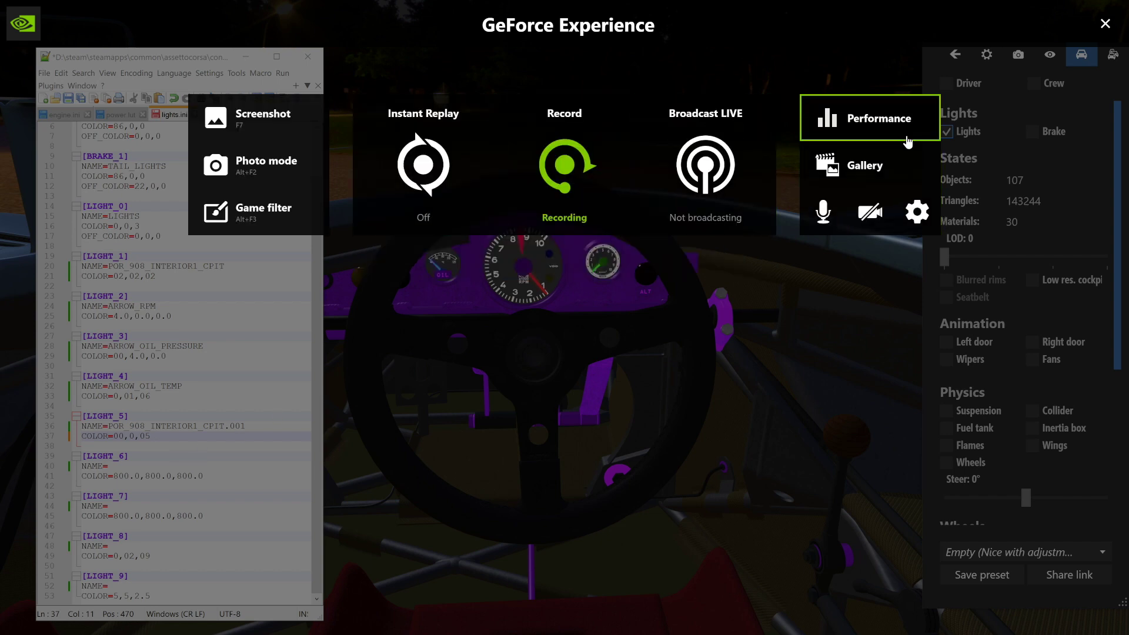
{"action": "left_click", "coordinate": [1105, 25]}
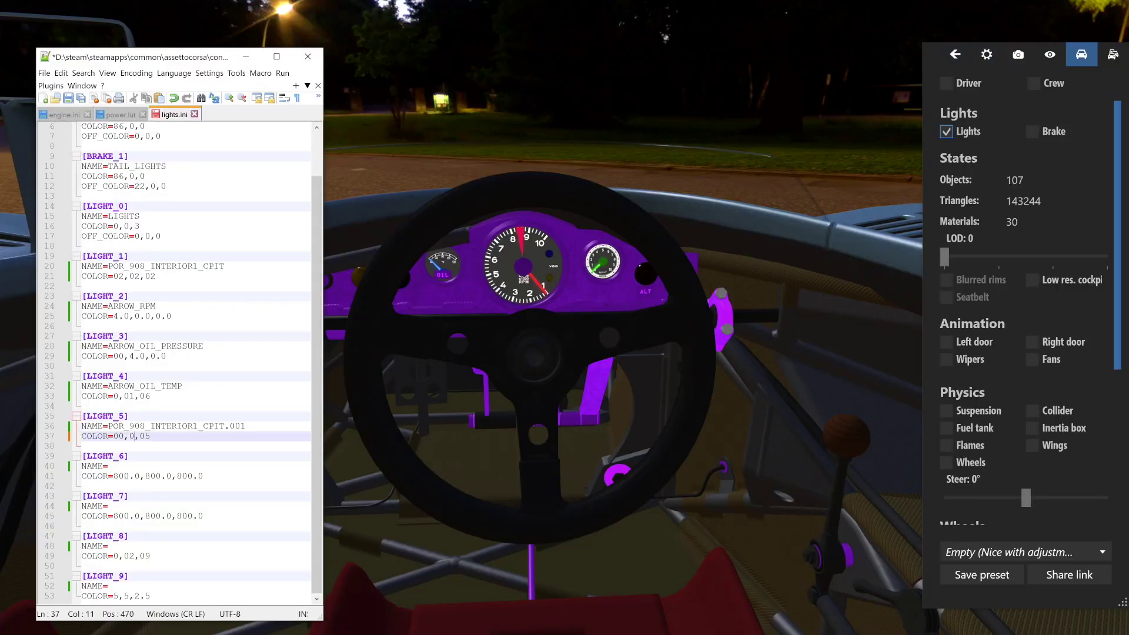
- Set LIGHT_5's COLOR to 00,02,05 and save, then reduce its blue value to 04 and save again
{"action": "type", "text": "2"}
{"action": "left_click", "coordinate": [67, 98]}
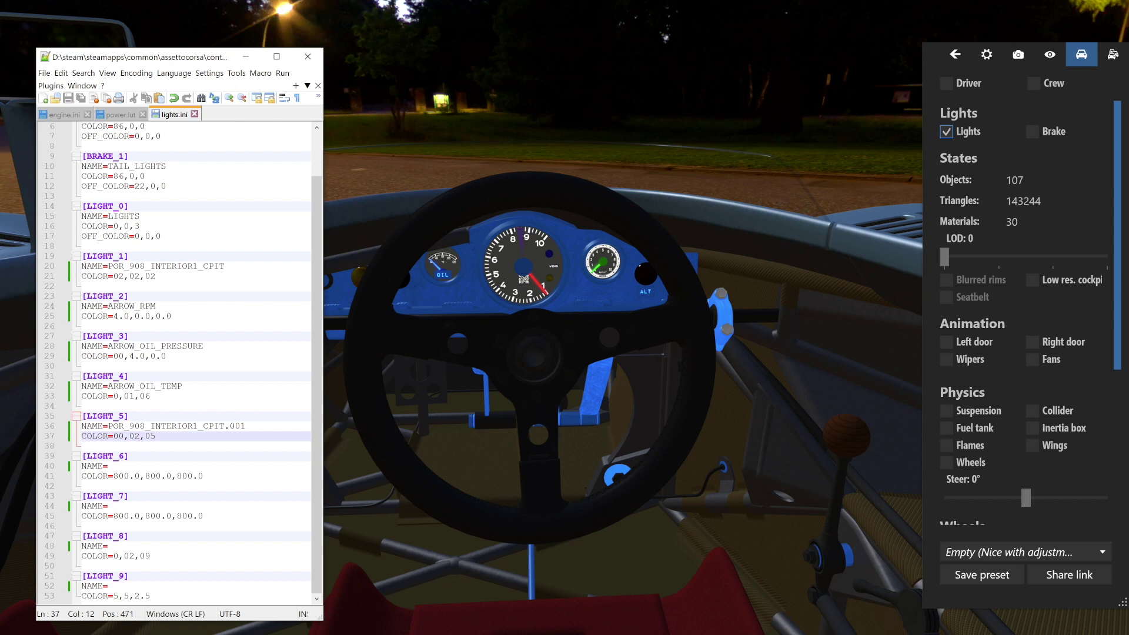
{"action": "key", "text": "Right"}
{"action": "key", "text": "Right"}
{"action": "key", "text": "shift+Right"}
{"action": "type", "text": "4"}
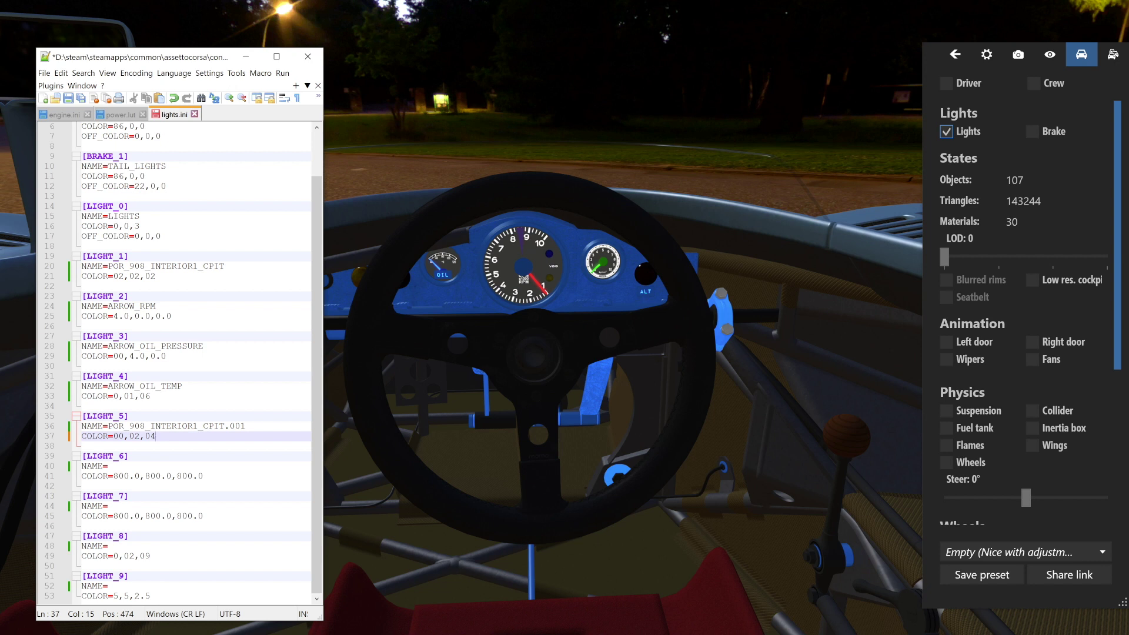
{"action": "left_click", "coordinate": [69, 99]}
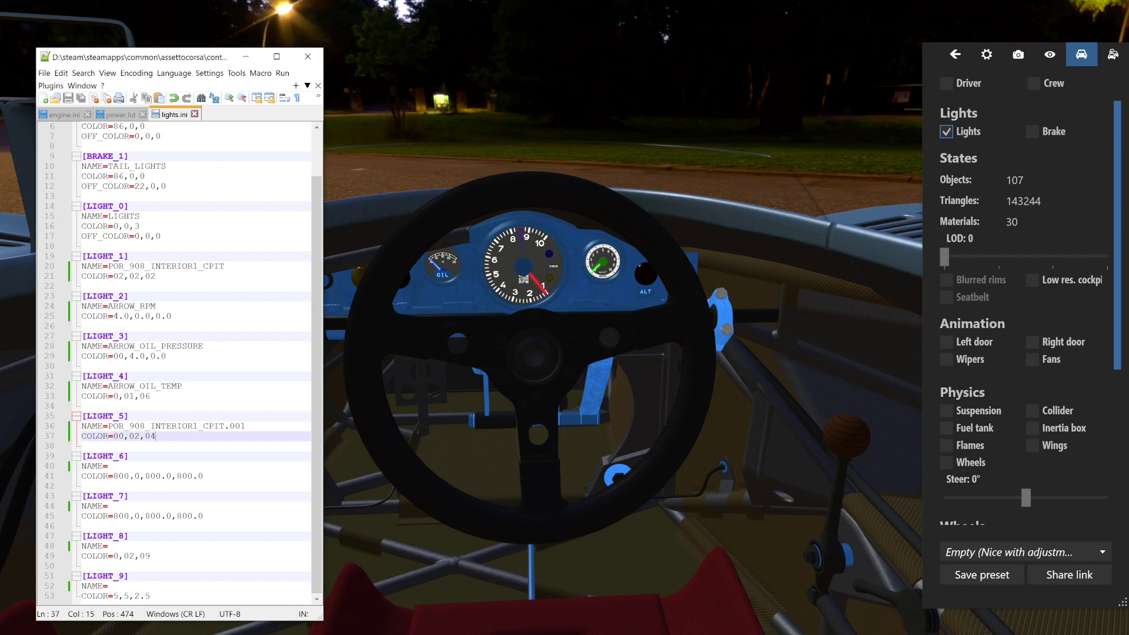
- Set LIGHT_5's COLOR to 01,02,04 and save lights.ini
{"action": "left_click_drag", "start_coordinate": [118, 437], "coordinate": [124, 437]}
{"action": "type", "text": "1"}
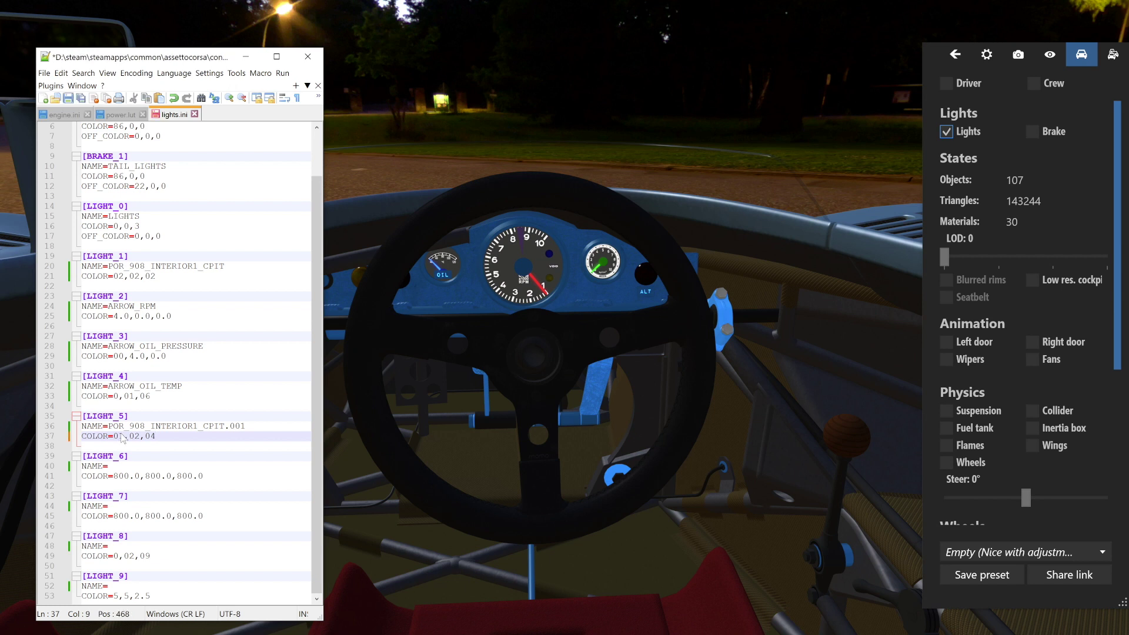
{"action": "left_click", "coordinate": [68, 97]}
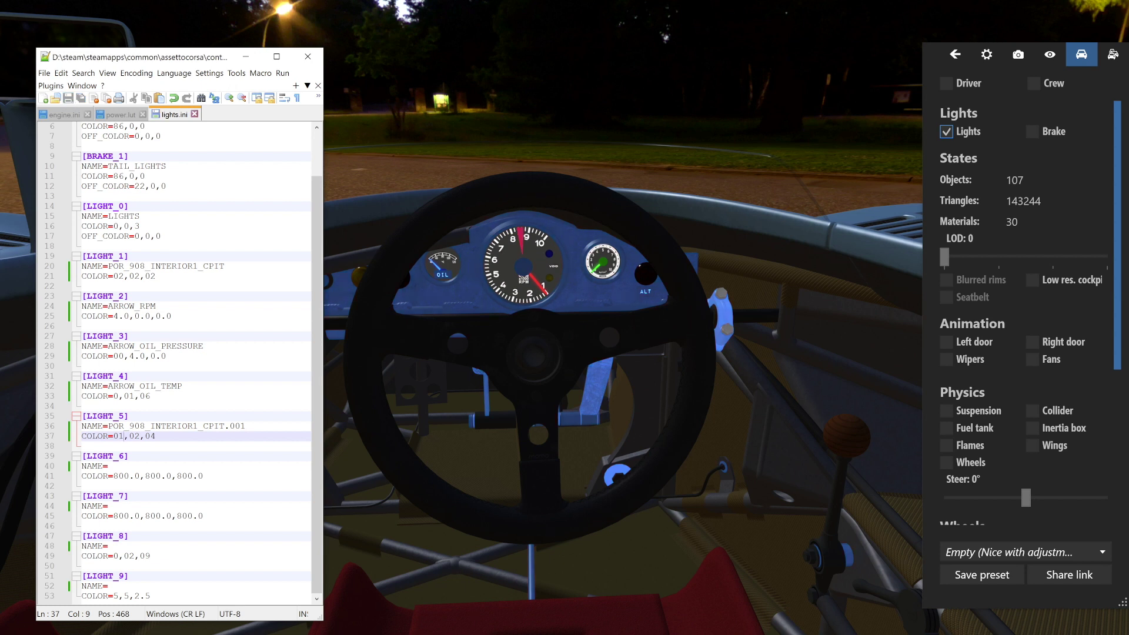
- Set LIGHT_4's COLOR for the oil temperature needle to 0,02,06 and save, then change it to 0,02,03 and save again
{"action": "left_click_drag", "start_coordinate": [134, 395], "coordinate": [130, 397]}
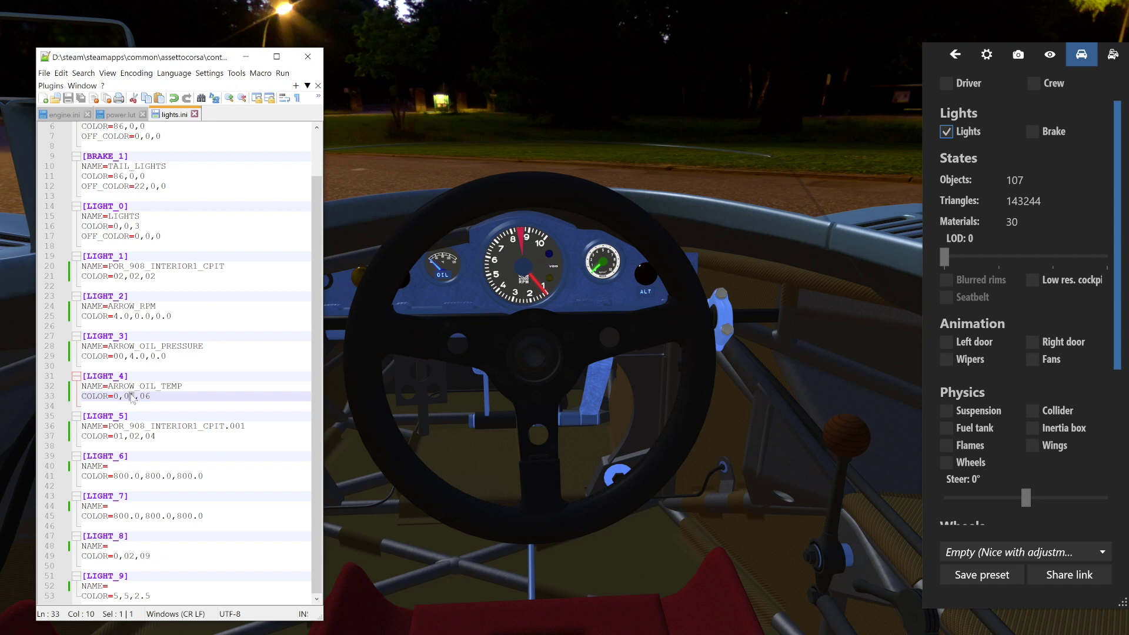
{"action": "type", "text": "2"}
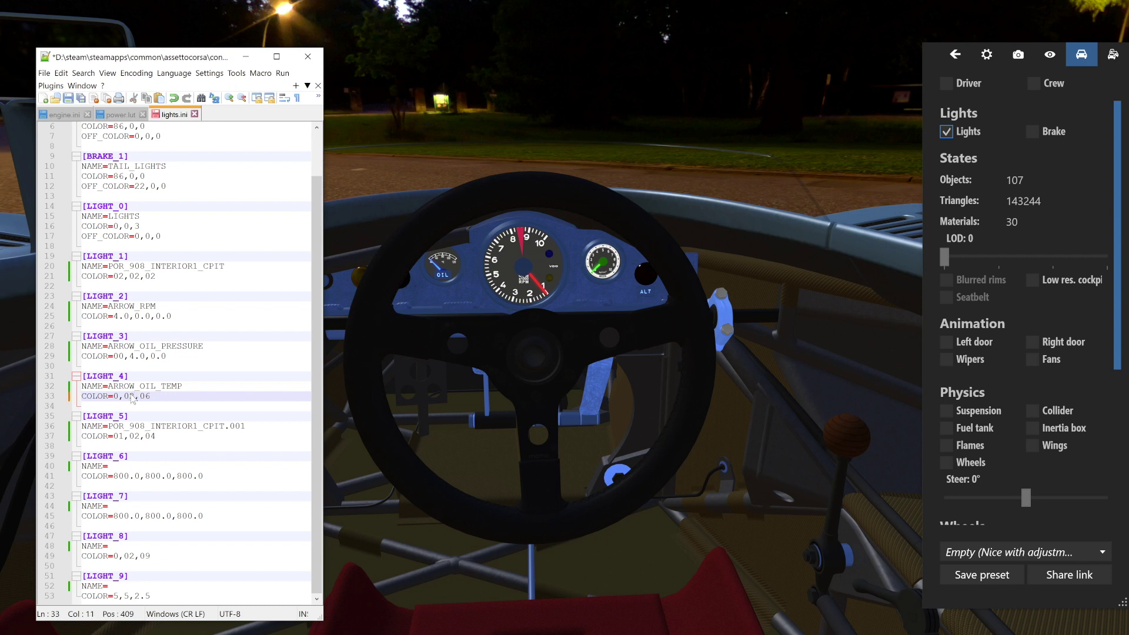
{"action": "left_click", "coordinate": [68, 99]}
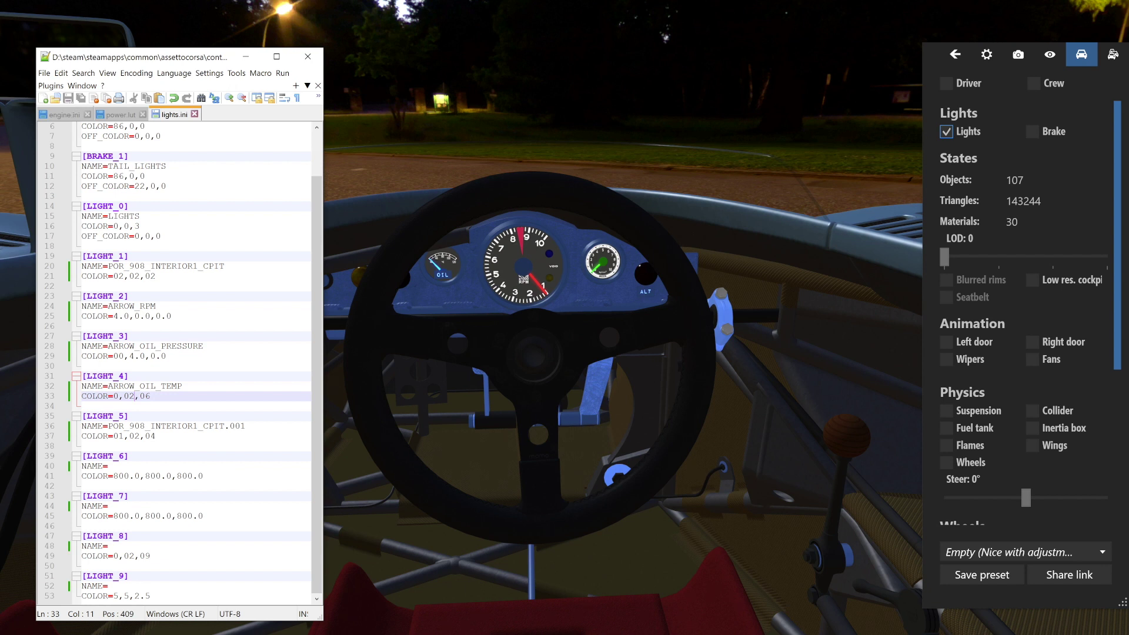
{"action": "left_click_drag", "start_coordinate": [145, 395], "coordinate": [151, 396]}
{"action": "type", "text": "3"}
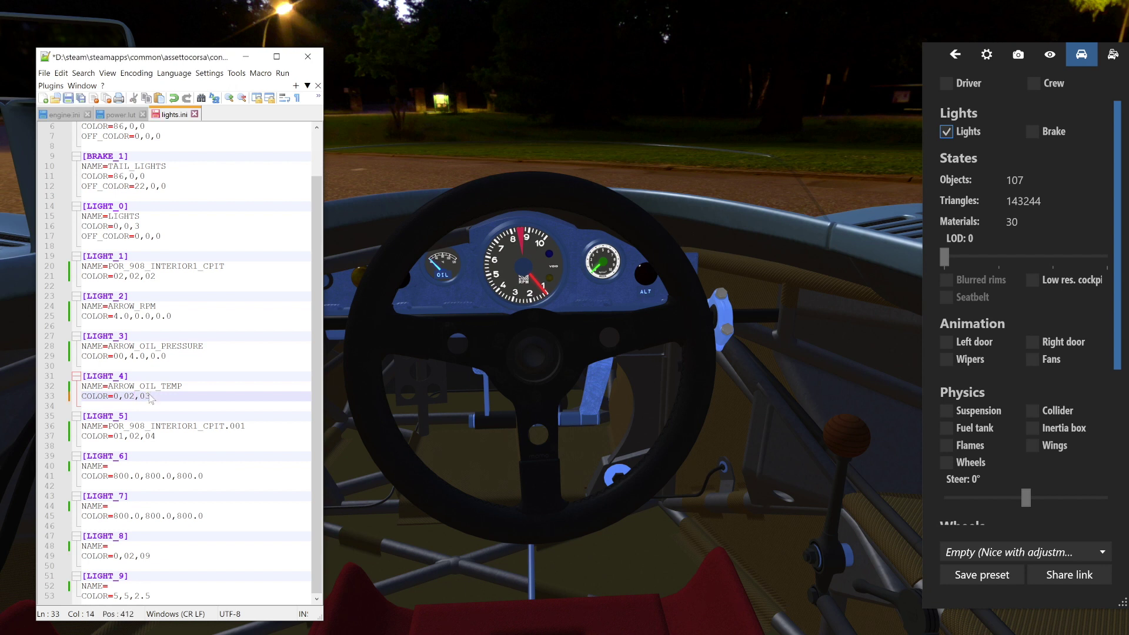
{"action": "left_click", "coordinate": [69, 99]}
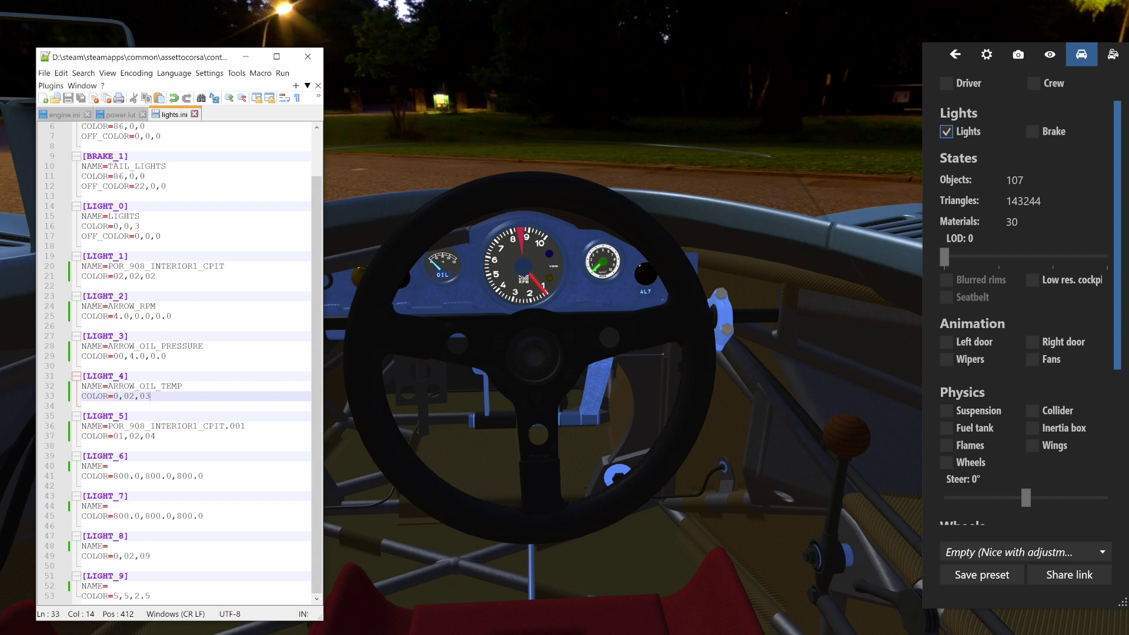
- Copy the COLOR value of LIGHT_4, the oil temperature needle
{"action": "key", "text": "shift+Left"}
{"action": "key", "text": "shift+Left"}
{"action": "key", "text": "shift+Left"}
{"action": "key", "text": "shift+Left"}
{"action": "key", "text": "shift+Left"}
{"action": "key", "text": "shift+Left"}
{"action": "key", "text": "shift+Left"}
{"action": "key", "text": "ctrl+c"}
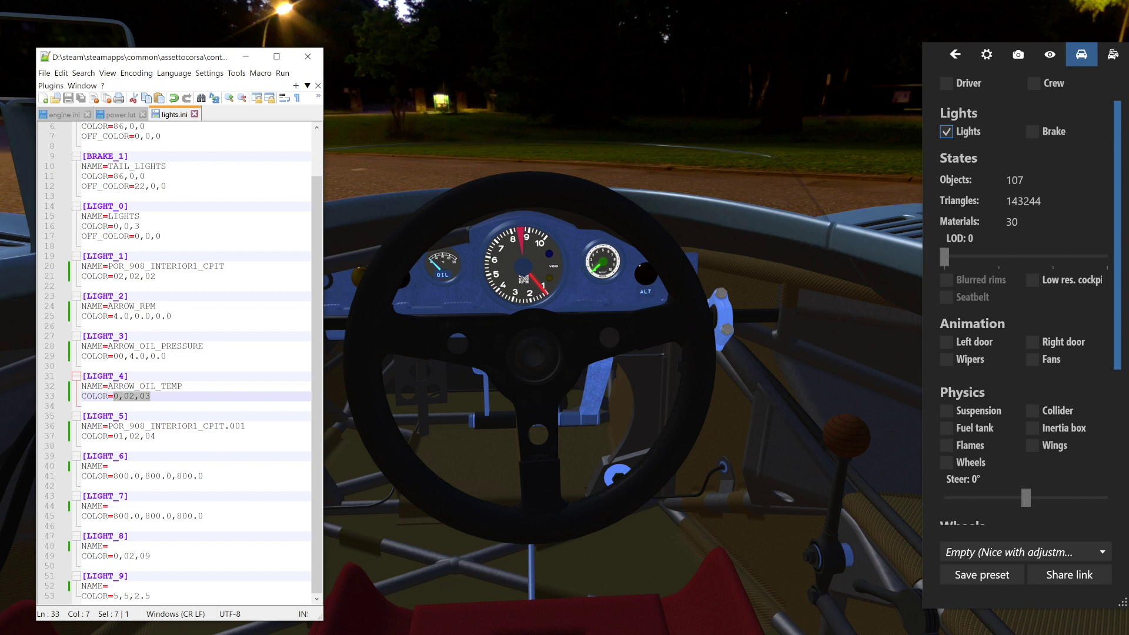
- Replace LIGHT_5's COLOR with the copied value 0,02,03 and save lights.ini
{"action": "key", "text": "Down"}
{"action": "key", "text": "Down"}
{"action": "key", "text": "Down"}
{"action": "key", "text": "Down"}
{"action": "key", "text": "End"}
{"action": "key", "text": "shift+Left"}
{"action": "key", "text": "shift+Left"}
{"action": "key", "text": "shift+Left"}
{"action": "key", "text": "shift+Left"}
{"action": "key", "text": "shift+Left"}
{"action": "key", "text": "shift+Left"}
{"action": "key", "text": "shift+Left"}
{"action": "key", "text": "shift+Left"}
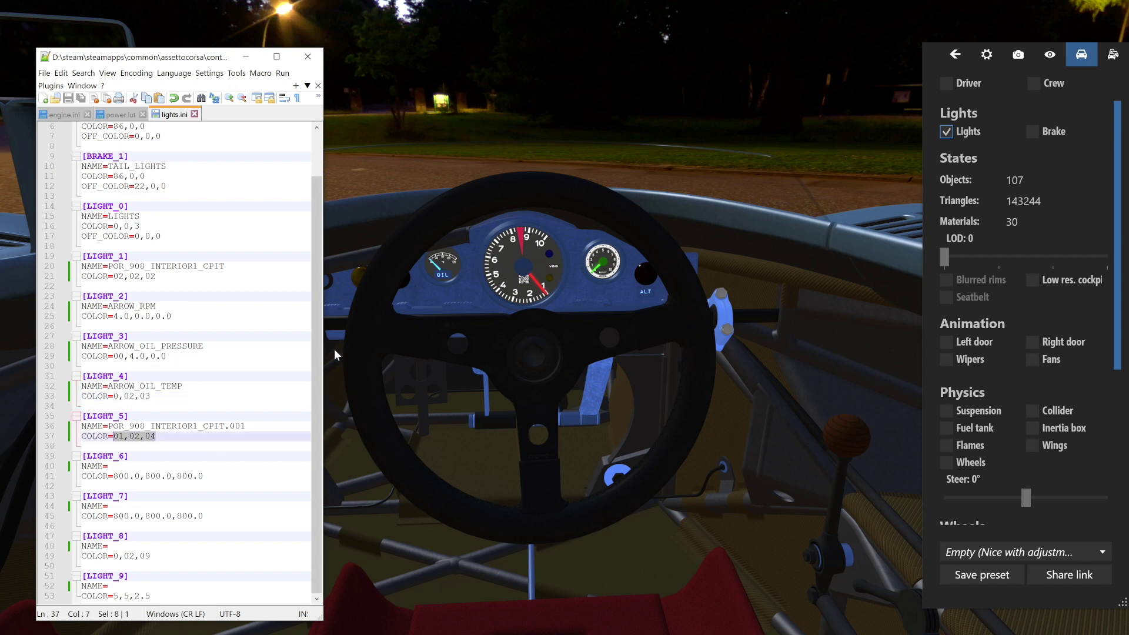
{"action": "key", "text": "ctrl+v"}
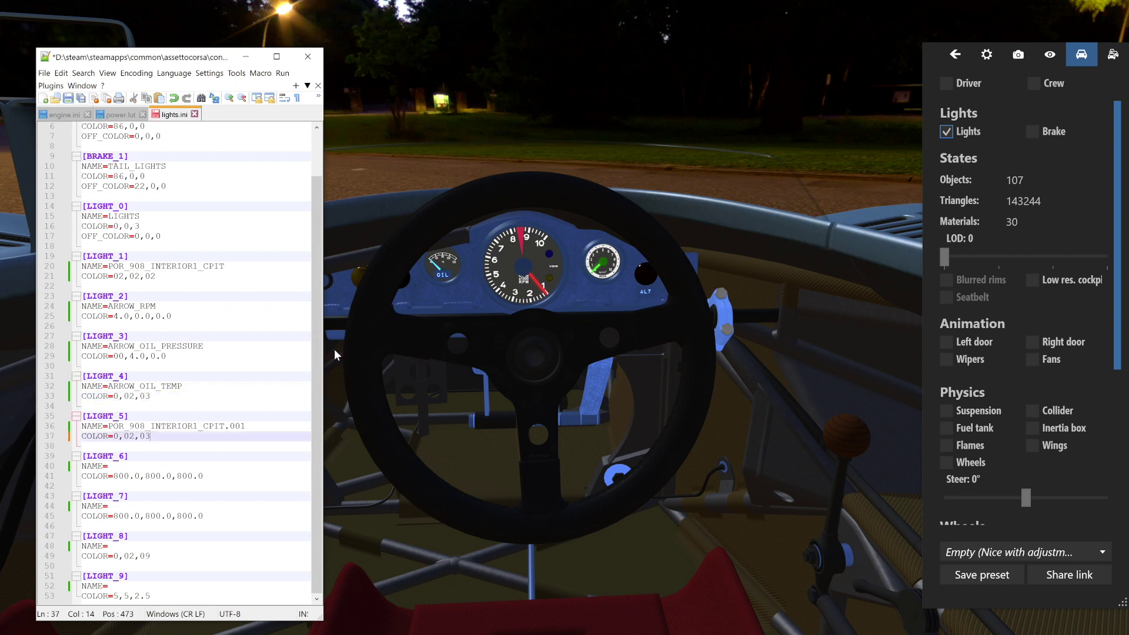
{"action": "left_click", "coordinate": [68, 98]}
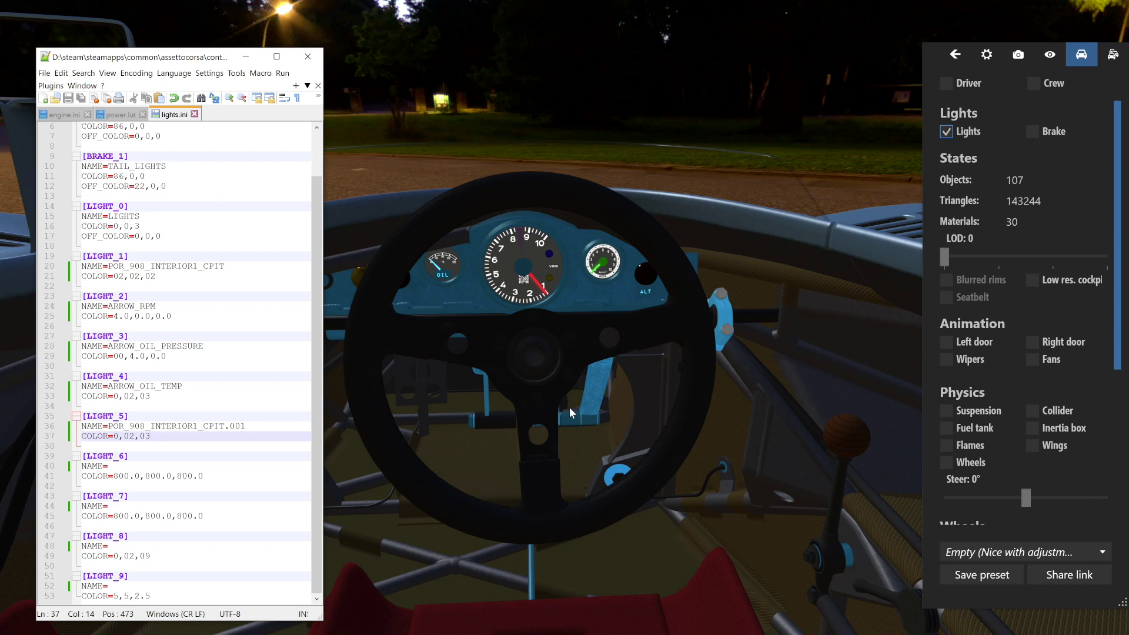
- Leave the car settings, minimize the lights.ini editor and switch the showroom camera out of the cockpit view
{"action": "left_click", "coordinate": [955, 54]}
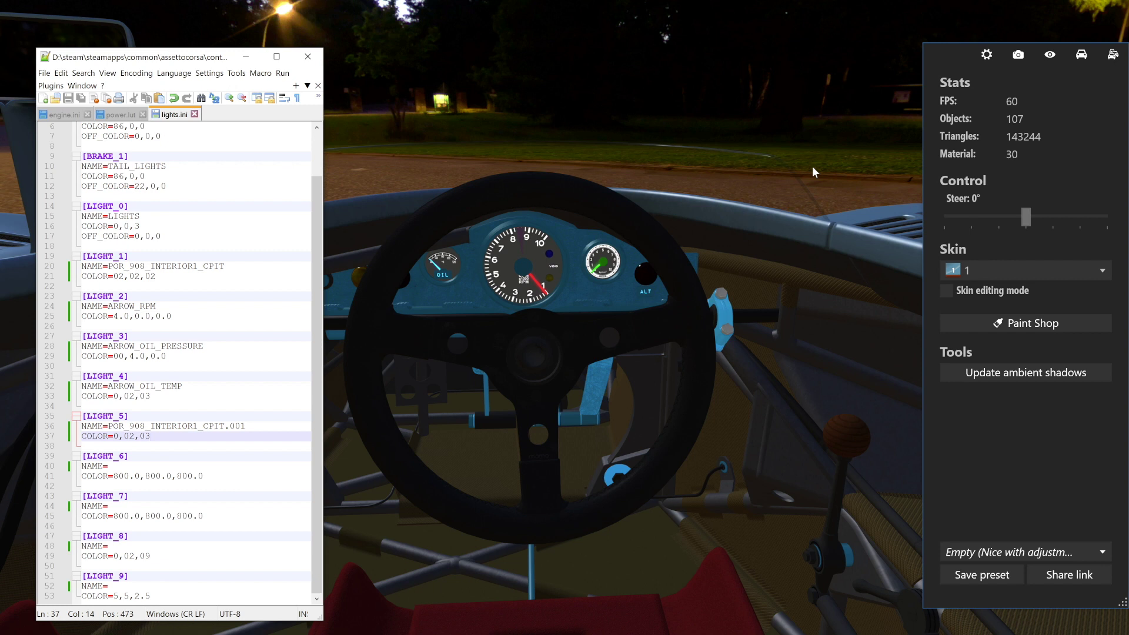
{"action": "key", "text": "F1"}
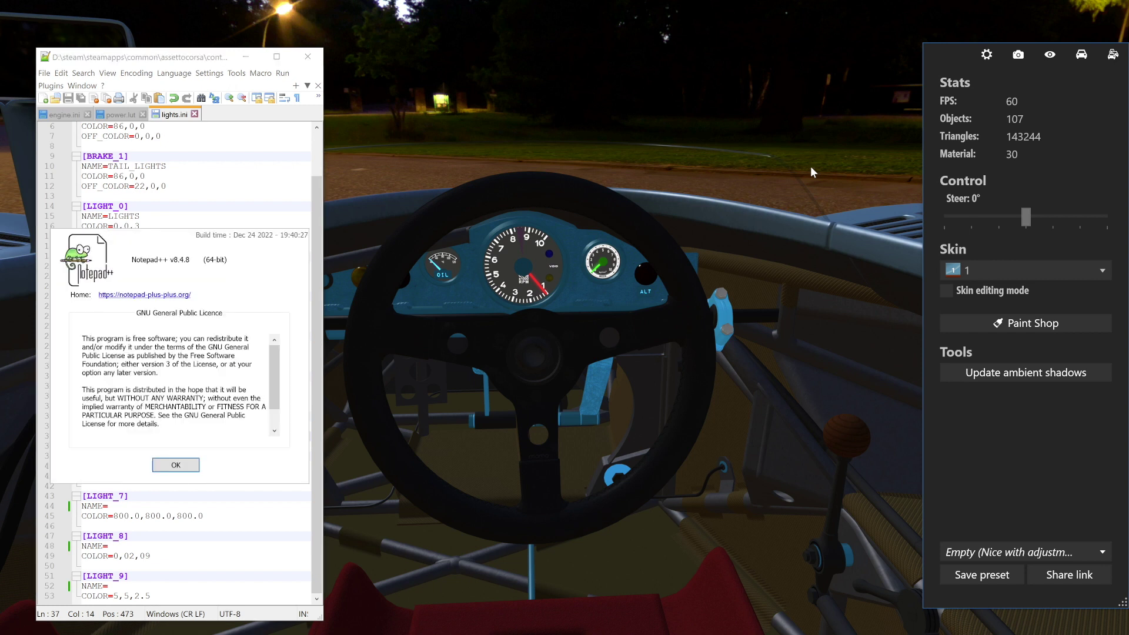
{"action": "left_click", "coordinate": [187, 464]}
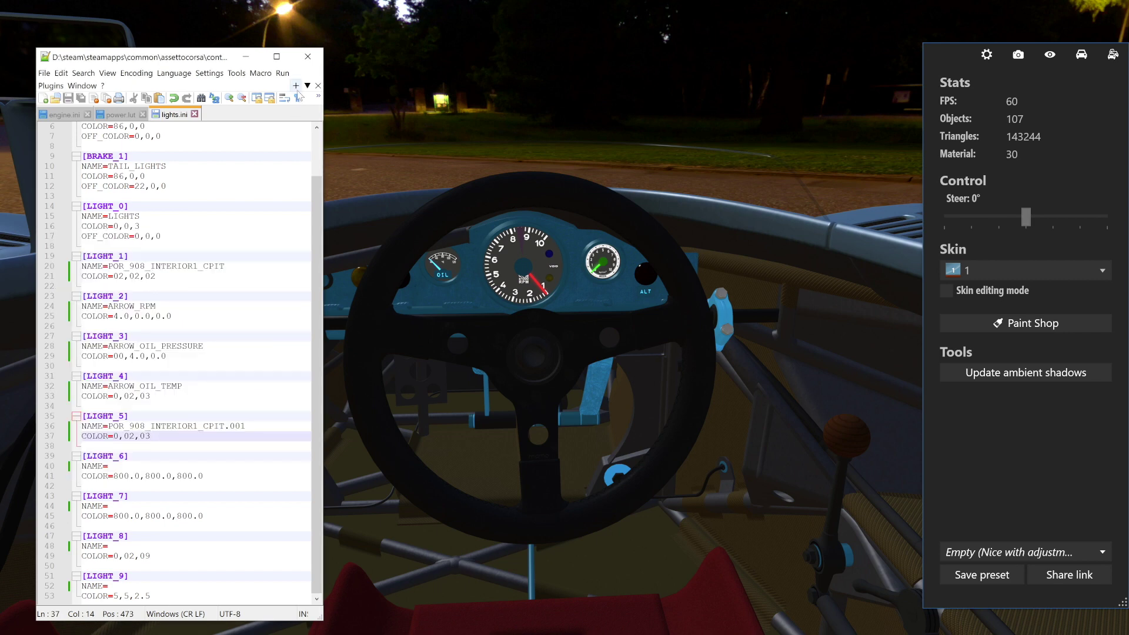
{"action": "left_click", "coordinate": [246, 57]}
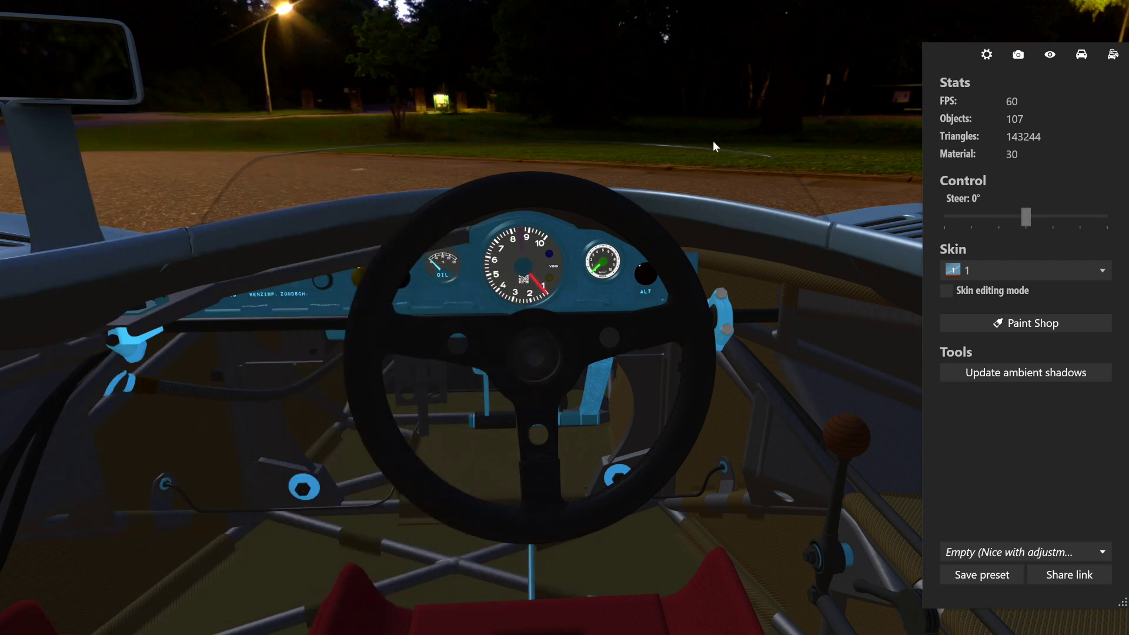
{"action": "key", "text": "F1"}
{"action": "key", "text": "F1"}
{"action": "key", "text": "F1"}
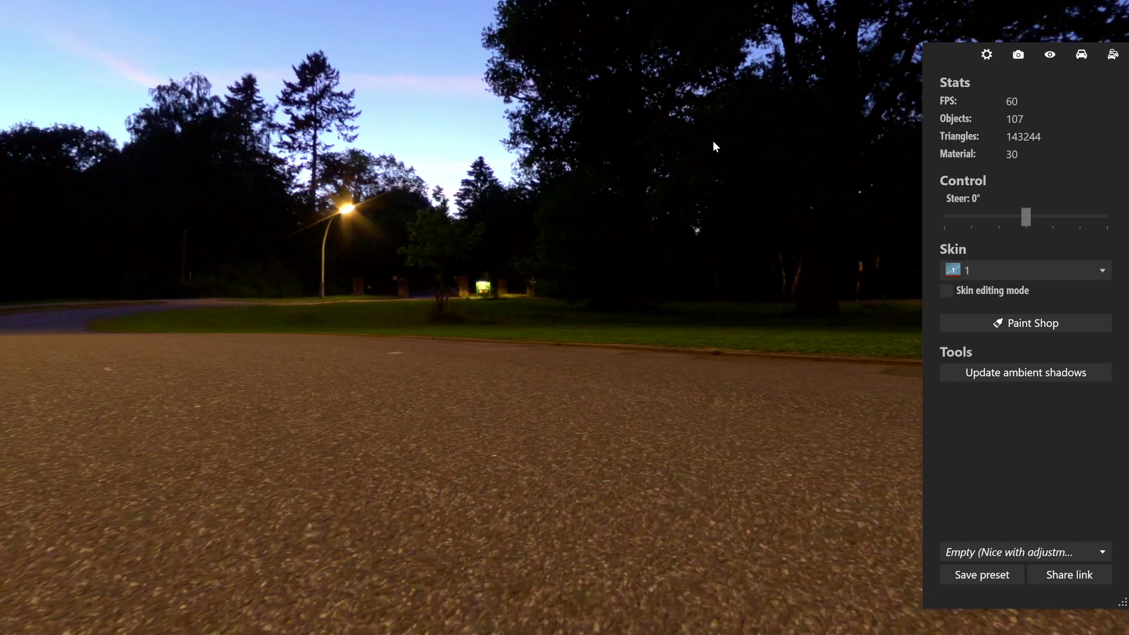
- Examine the Porsche 908/3's exterior from the side and rear in the showroom, and exit the showroom
{"action": "key", "text": "F1"}
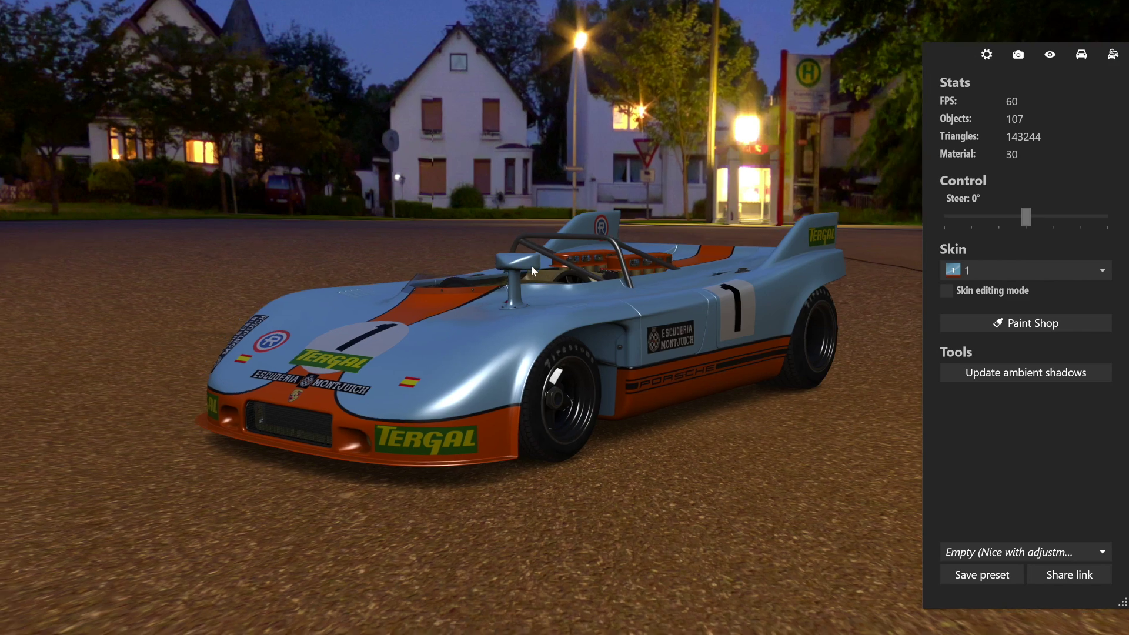
{"action": "left_click_drag", "start_coordinate": [531, 265], "coordinate": [754, 266]}
{"action": "left_click_drag", "start_coordinate": [343, 306], "coordinate": [590, 312]}
{"action": "scroll", "coordinate": [586, 314], "scroll_direction": "up", "scroll_amount": 5}
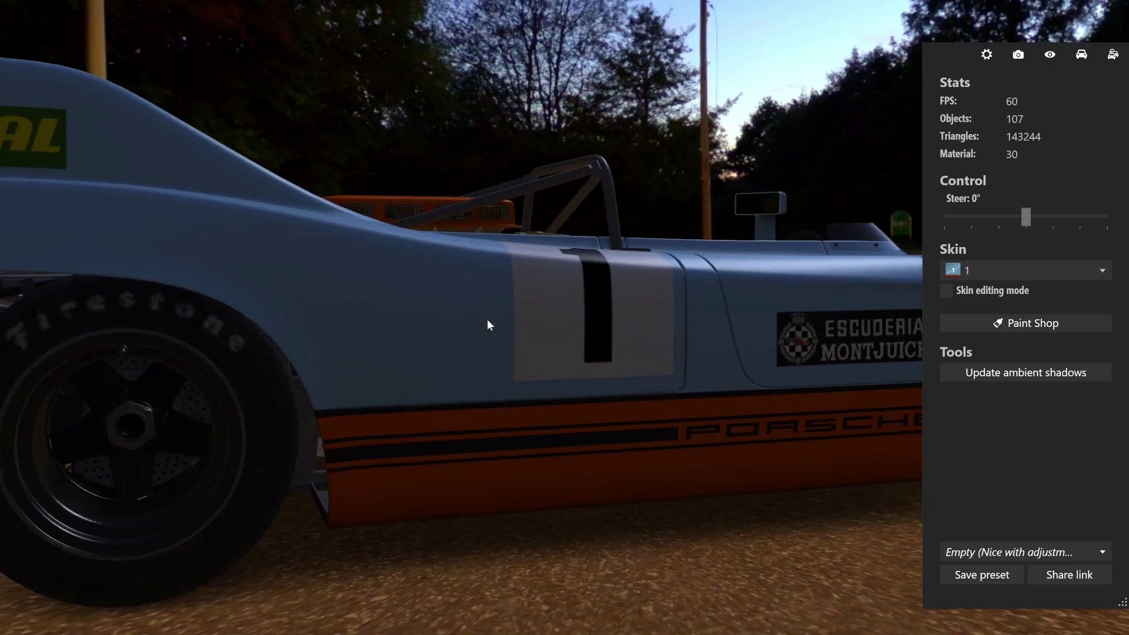
{"action": "left_click_drag", "start_coordinate": [487, 319], "coordinate": [815, 348]}
{"action": "left_click_drag", "start_coordinate": [524, 350], "coordinate": [797, 234]}
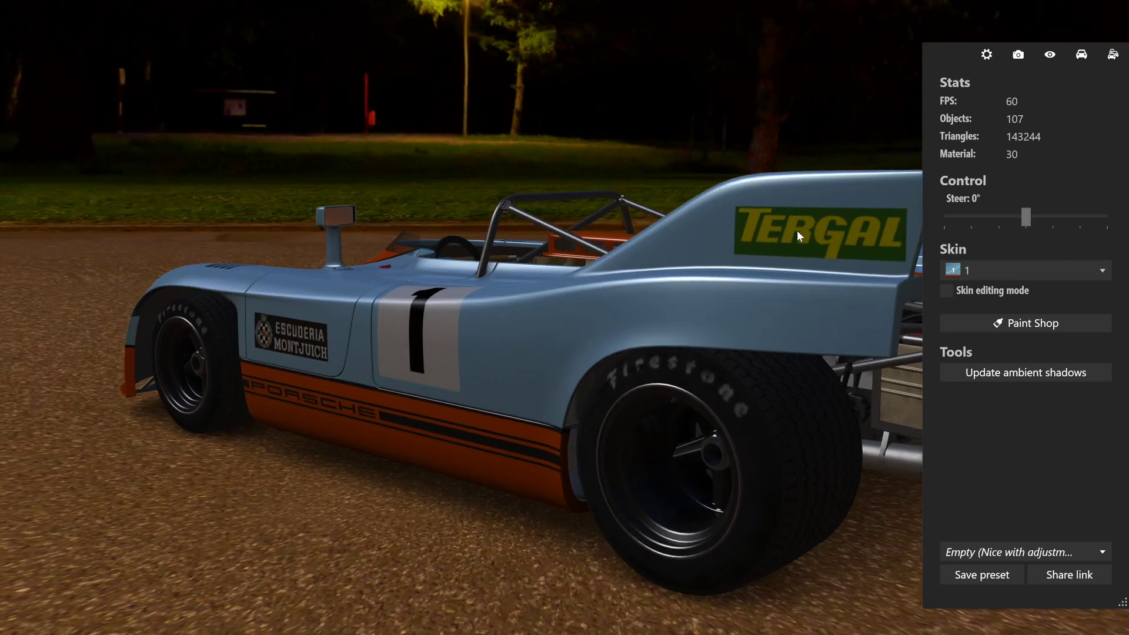
{"action": "left_click", "coordinate": [796, 231]}
{"action": "left_click_drag", "start_coordinate": [646, 332], "coordinate": [431, 327]}
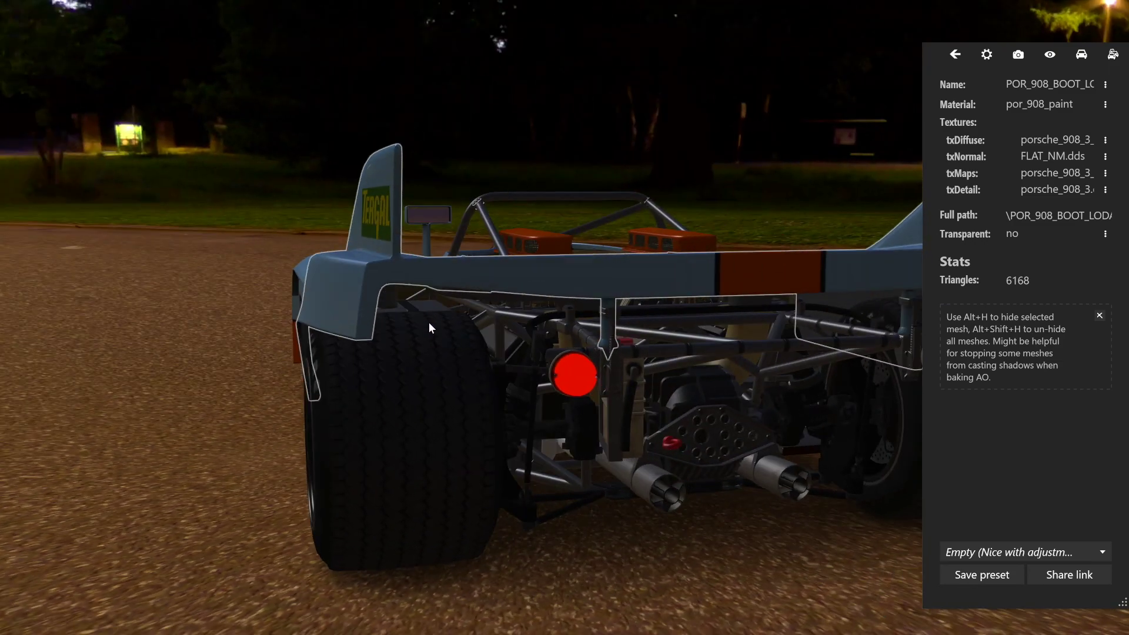
{"action": "key", "text": "Escape"}
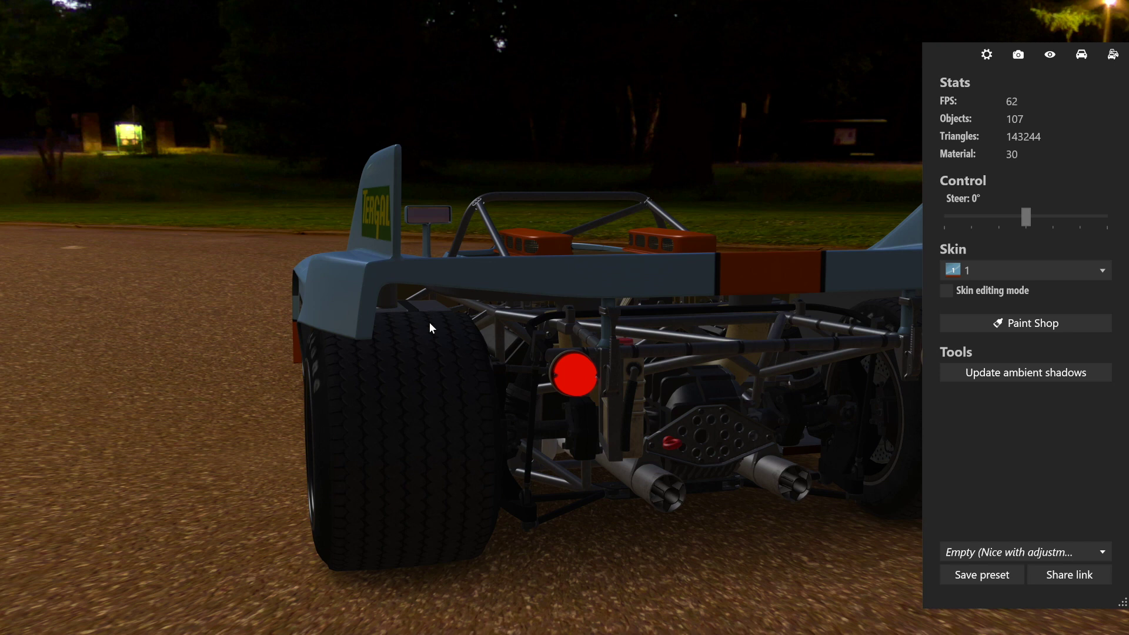
{"action": "key", "text": "Escape"}
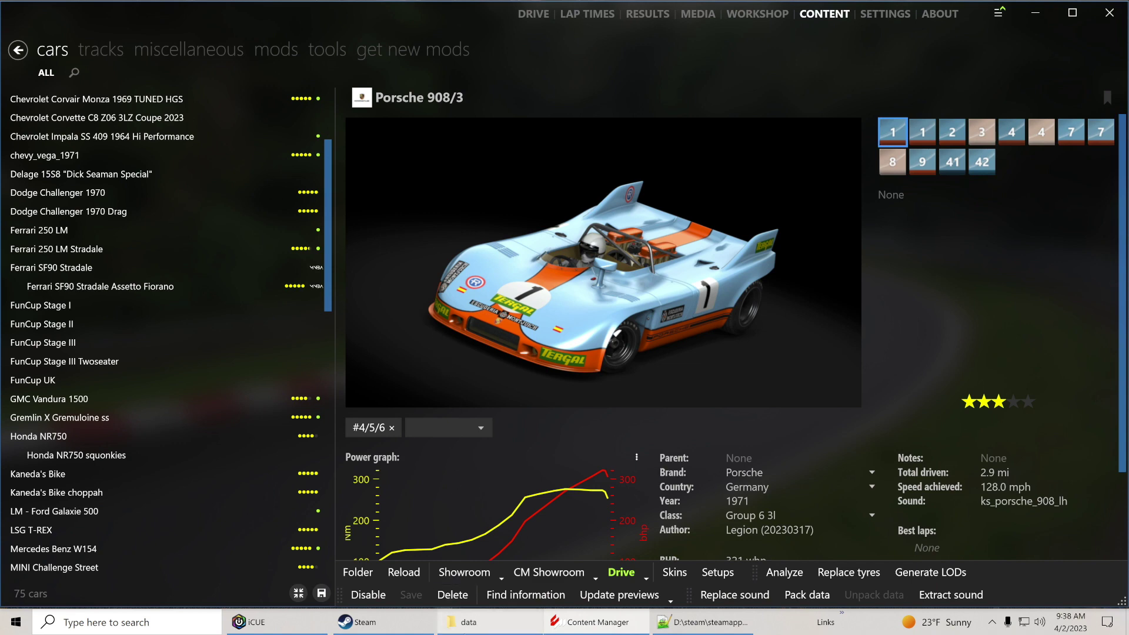
- Open tyres.ini from the porsche_908_03 data folder in Notepad++, and reposition and widen the editor window
{"action": "left_click", "coordinate": [468, 622]}
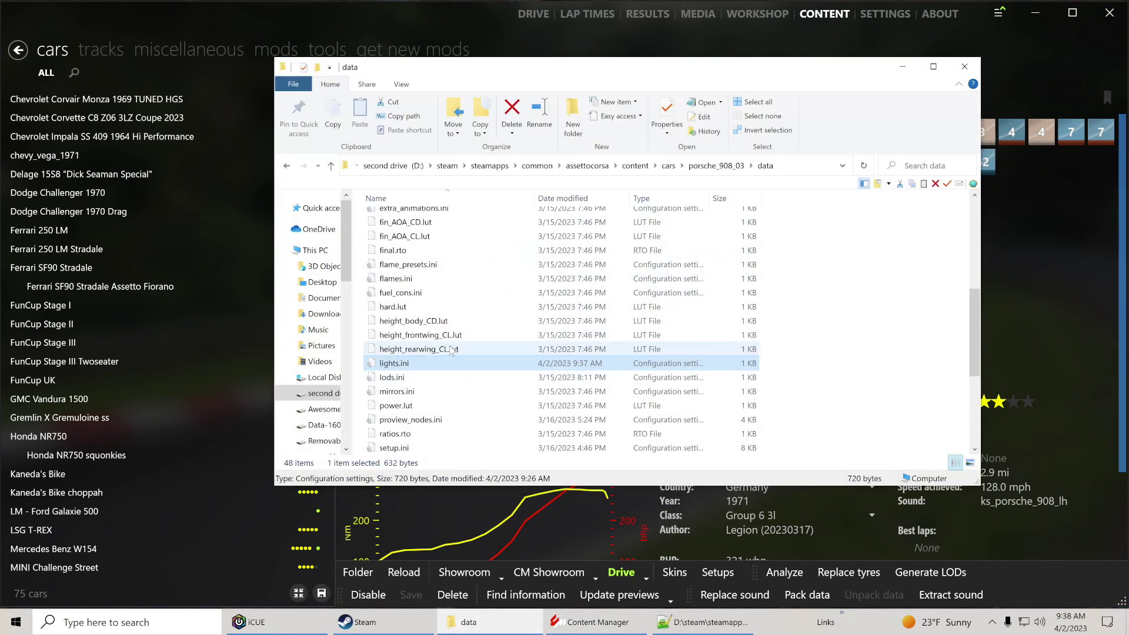
{"action": "scroll", "coordinate": [441, 388], "scroll_direction": "down", "scroll_amount": 4}
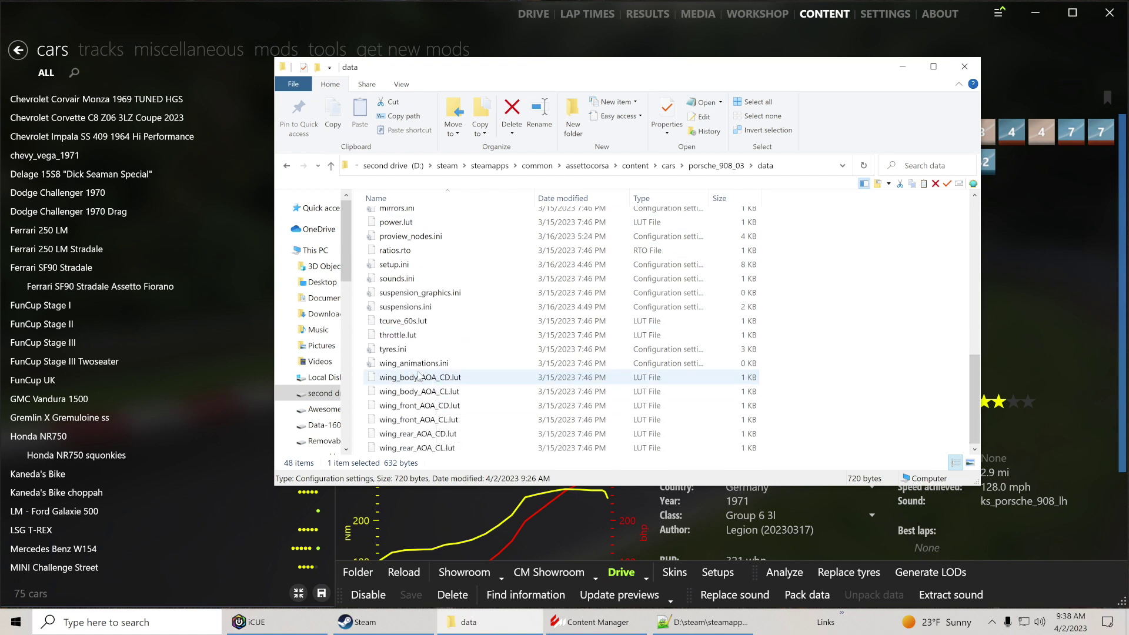
{"action": "left_click", "coordinate": [407, 351]}
{"action": "right_click", "coordinate": [408, 350]}
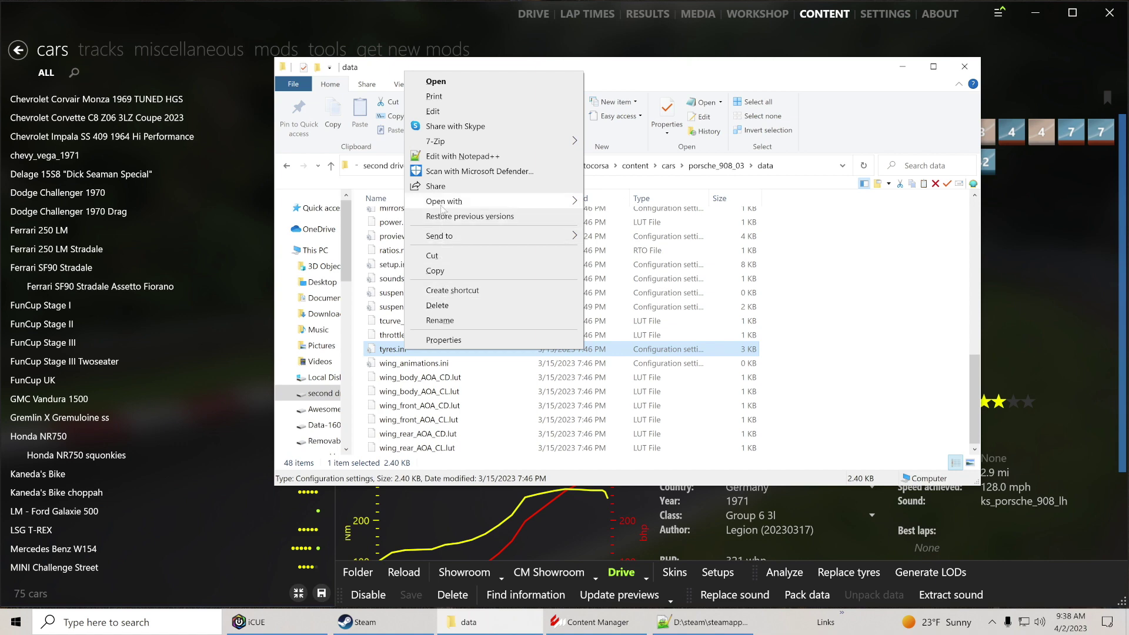
{"action": "left_click", "coordinate": [442, 156]}
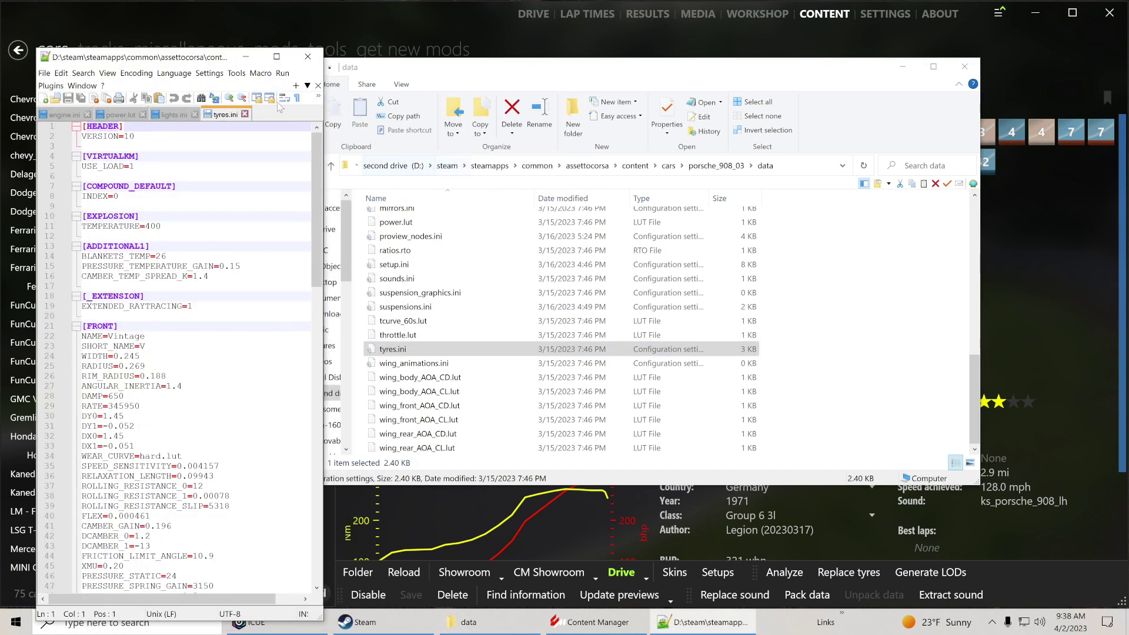
{"action": "left_click_drag", "start_coordinate": [184, 59], "coordinate": [542, 63]}
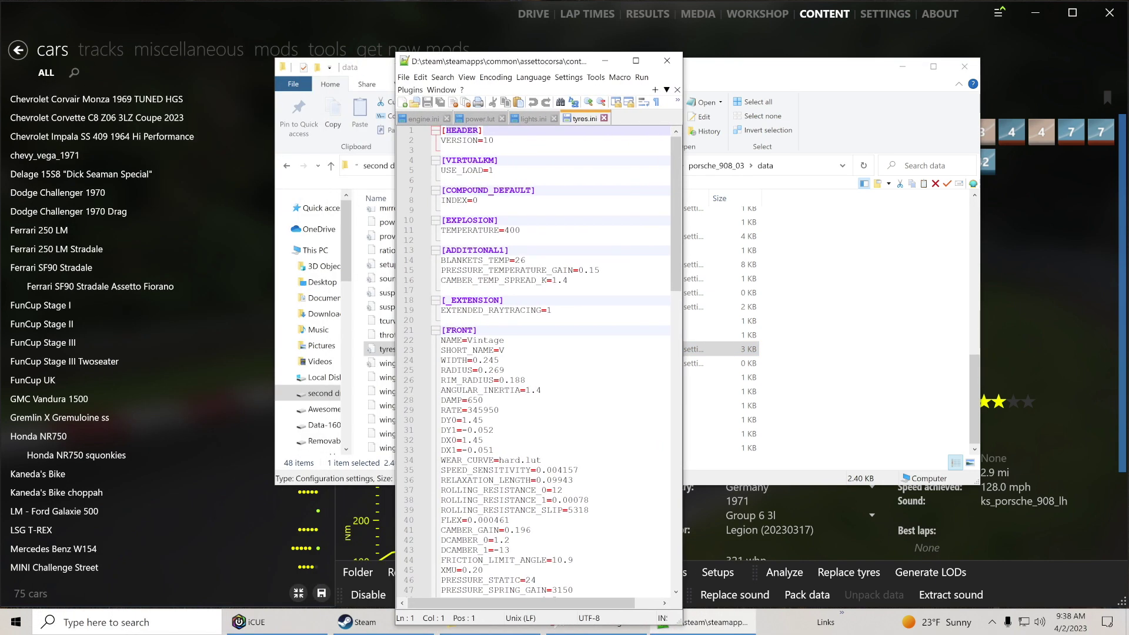
{"action": "left_click_drag", "start_coordinate": [682, 322], "coordinate": [1124, 317]}
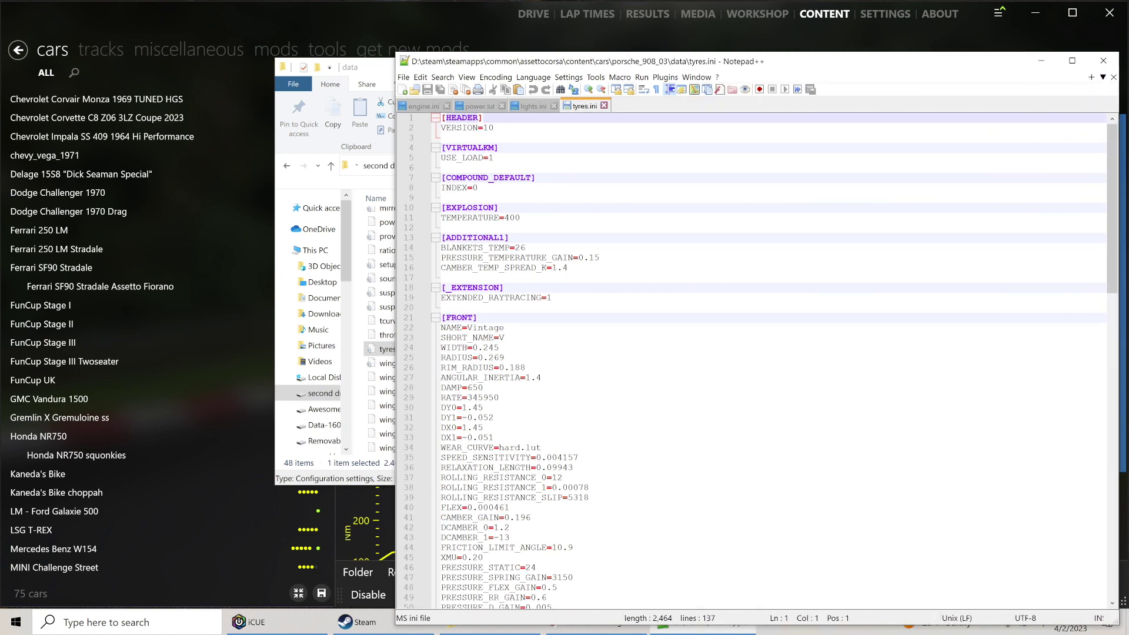
- Set WIDTH in the [REAR] section of tyres.ini to 0.800 and save the file
{"action": "scroll", "coordinate": [764, 353], "scroll_direction": "down", "scroll_amount": 3}
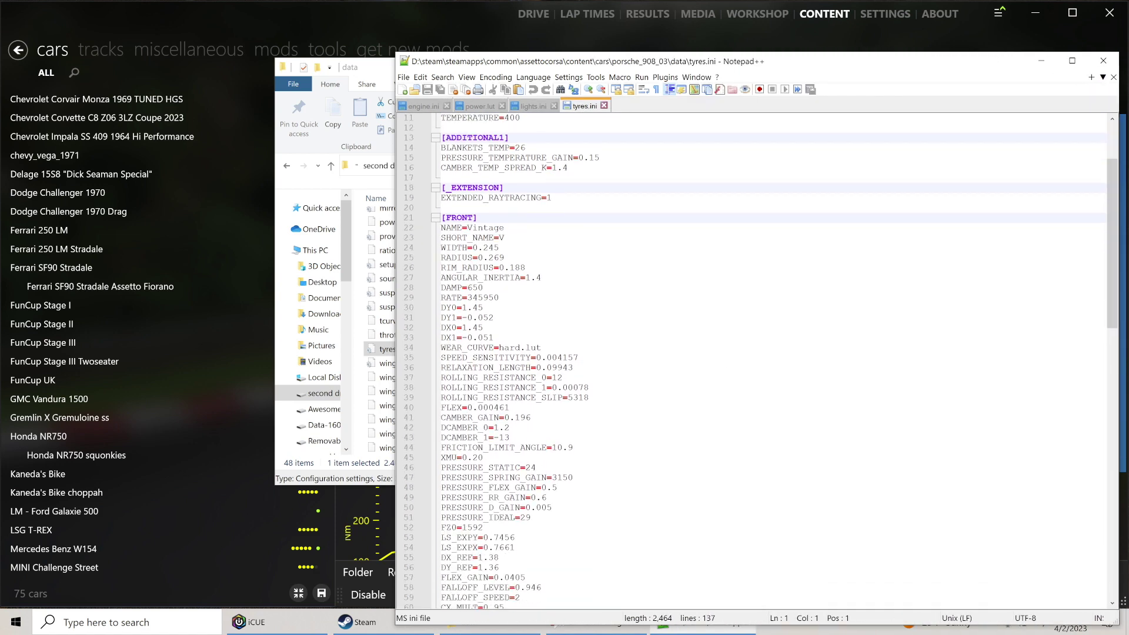
{"action": "scroll", "coordinate": [764, 362], "scroll_direction": "down", "scroll_amount": 6}
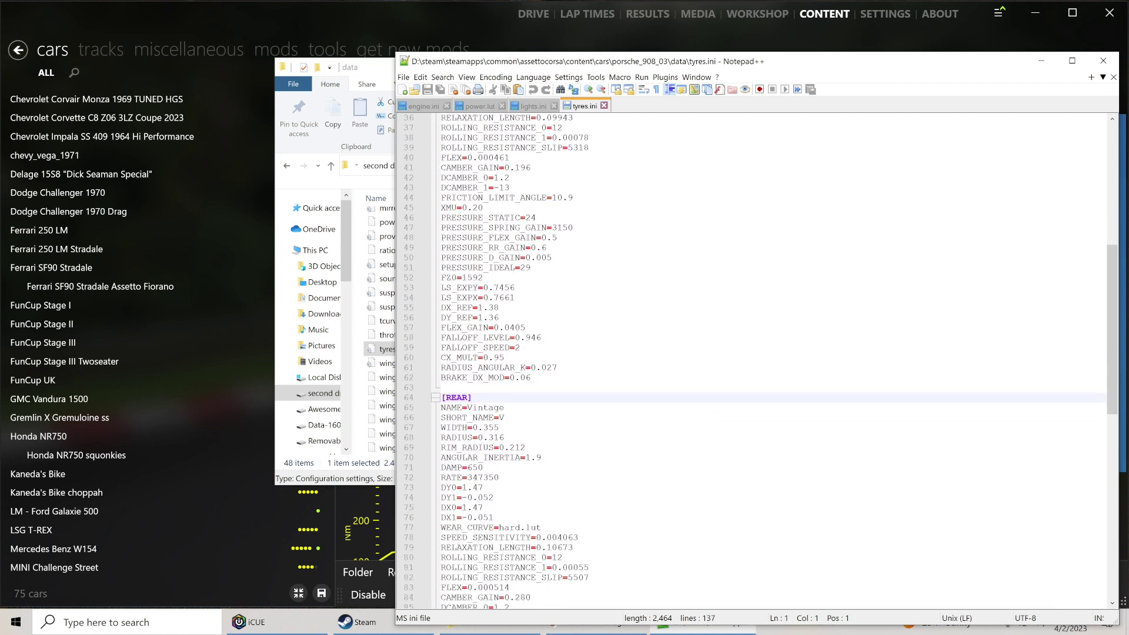
{"action": "left_click_drag", "start_coordinate": [499, 428], "coordinate": [486, 434]}
{"action": "type", "text": "800"}
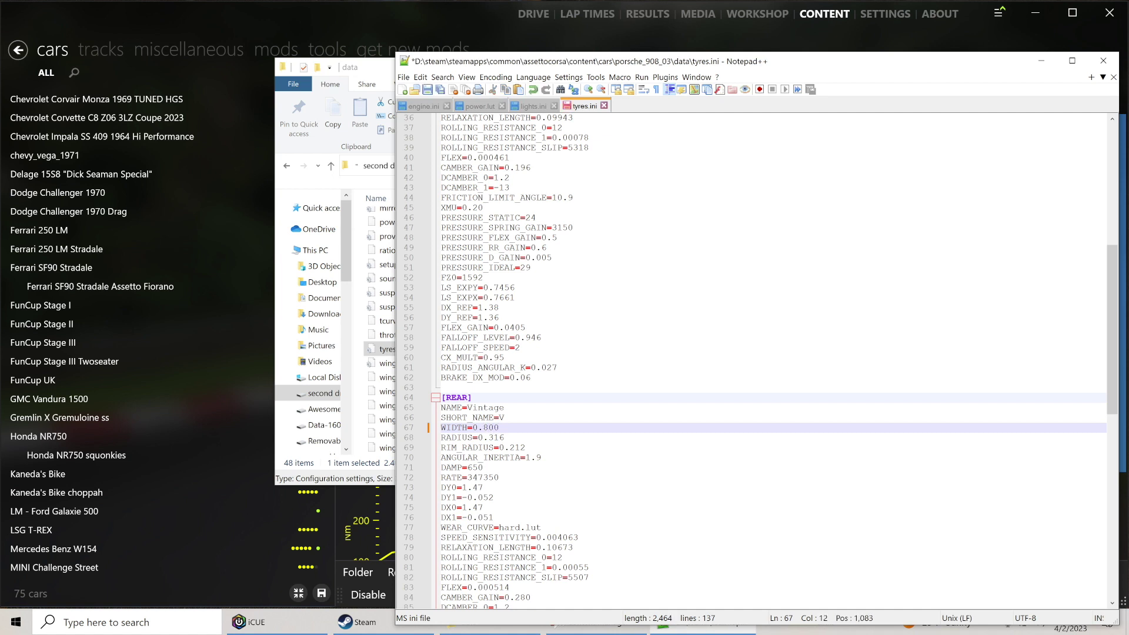
{"action": "left_click", "coordinate": [440, 90]}
- Select the decimals of the WIDTH value in the [FRONT] section of tyres.ini for replacement
{"action": "scroll", "coordinate": [765, 361], "scroll_direction": "up", "scroll_amount": 7}
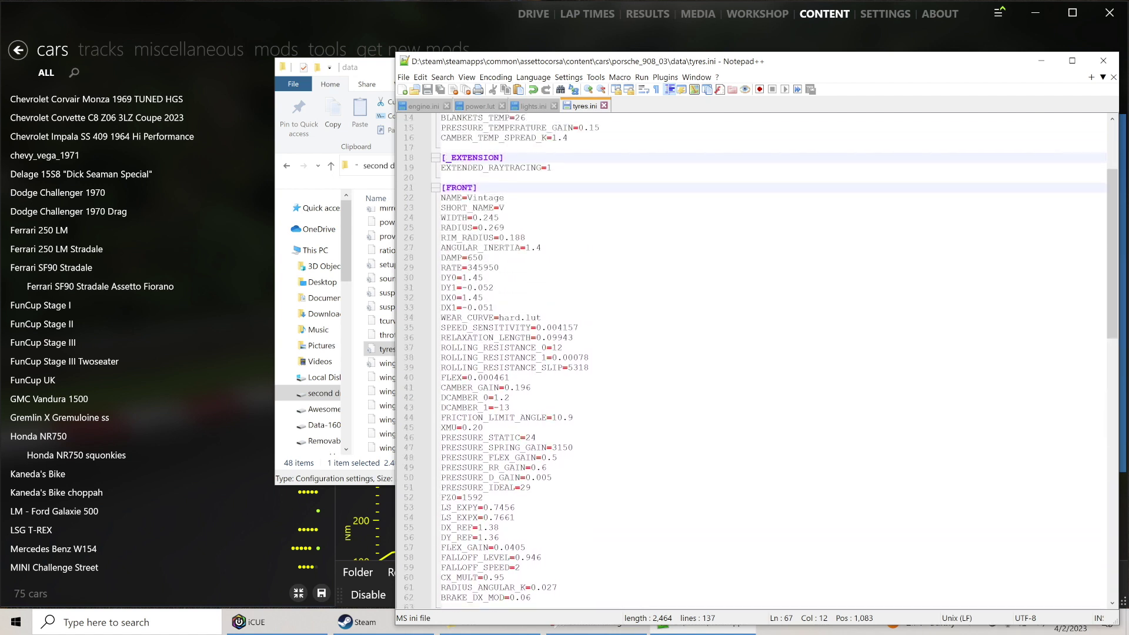
{"action": "left_click_drag", "start_coordinate": [498, 217], "coordinate": [482, 217]}
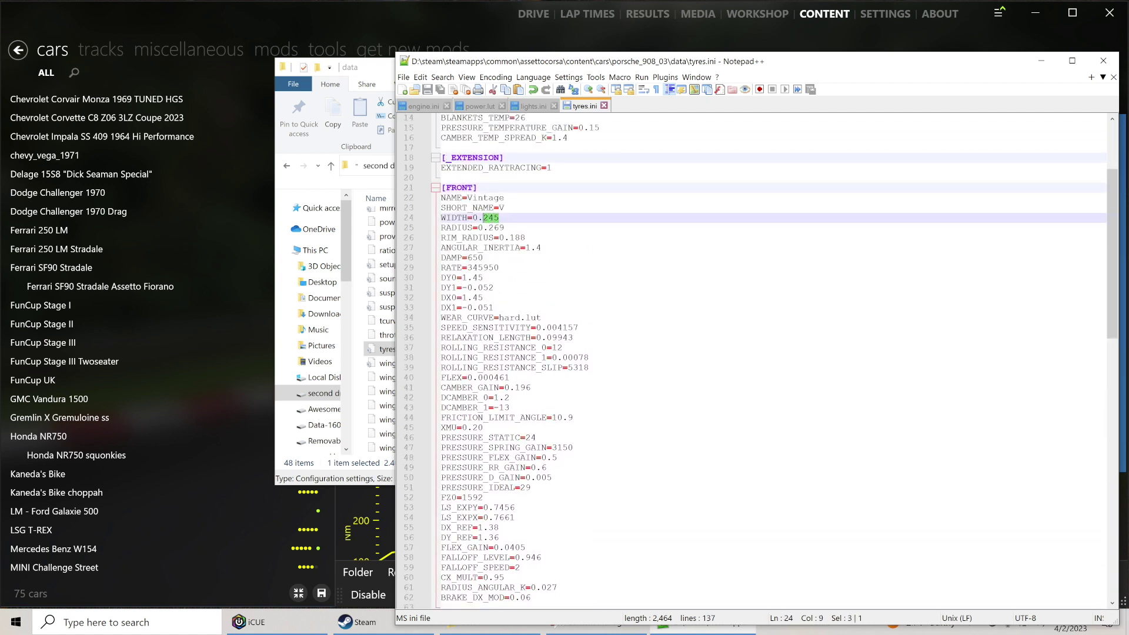
- Set the front tyre WIDTH in tyres.ini to 0.400, save the file and close the editor
{"action": "type", "text": "4"}
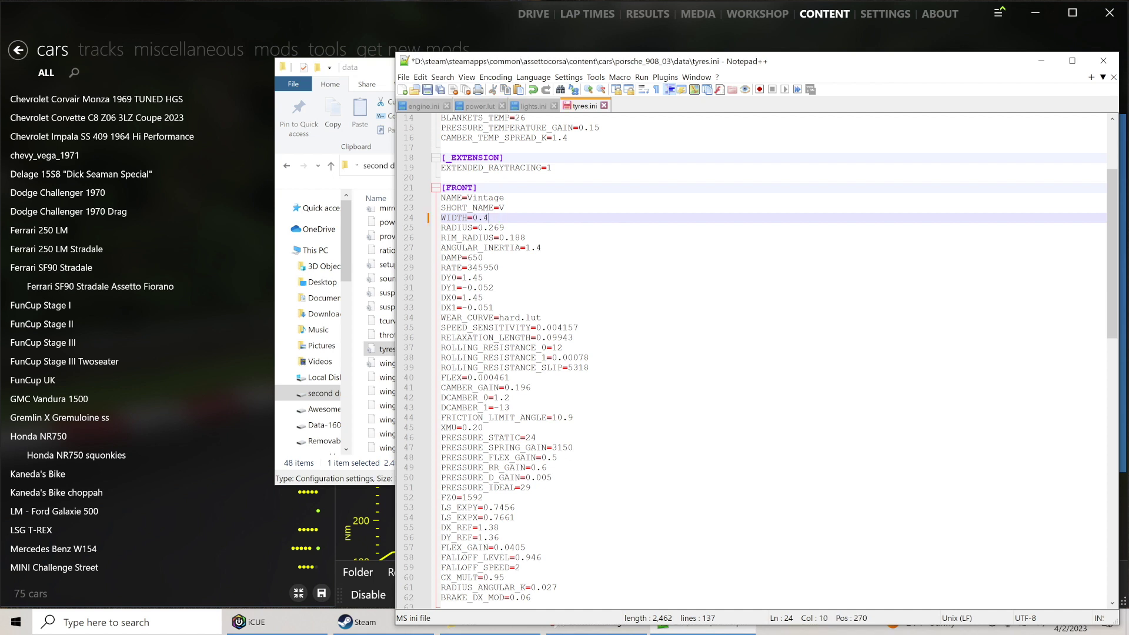
{"action": "type", "text": "00"}
{"action": "left_click", "coordinate": [428, 90]}
{"action": "left_click_drag", "start_coordinate": [926, 63], "coordinate": [748, 97]}
{"action": "left_click", "coordinate": [860, 94]}
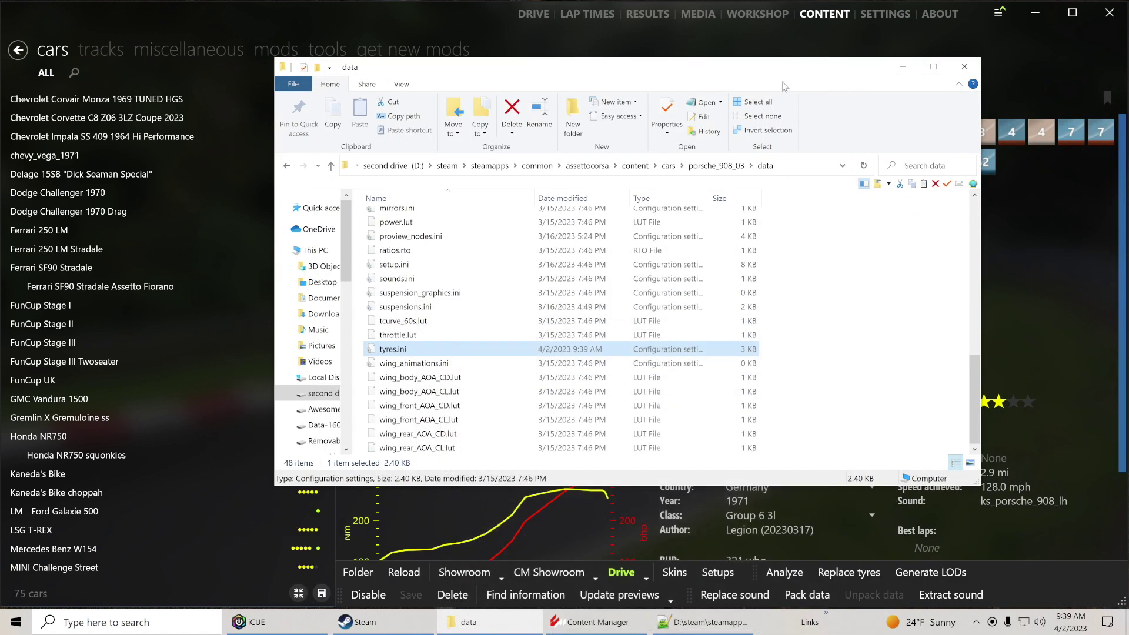
- Open sounds.ini from the car's data folder in Notepad++ and set the BACKFIRE section's MAXGAS to 0.9
{"action": "left_click", "coordinate": [387, 283]}
{"action": "right_click", "coordinate": [387, 282]}
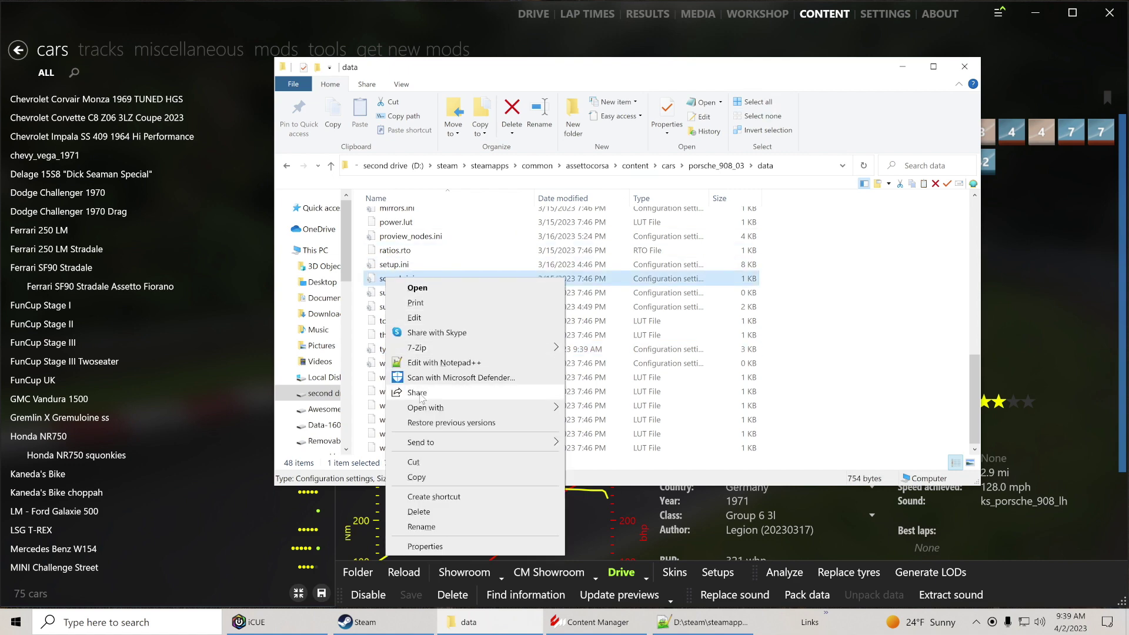
{"action": "left_click", "coordinate": [415, 364]}
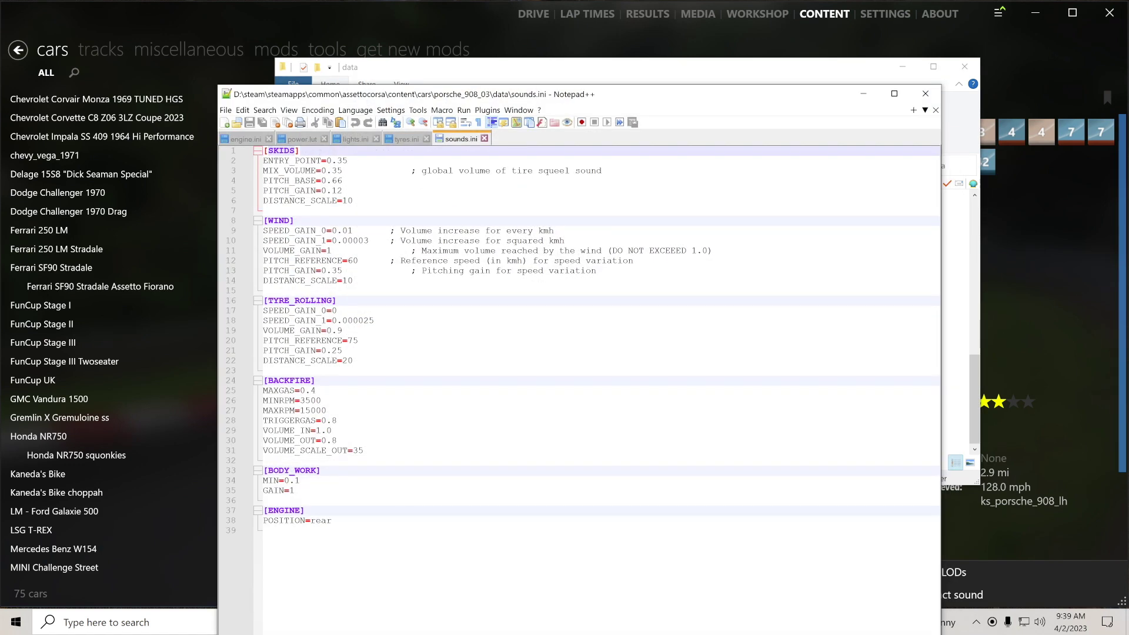
{"action": "left_click_drag", "start_coordinate": [317, 391], "coordinate": [310, 391]}
{"action": "type", "text": "9"}
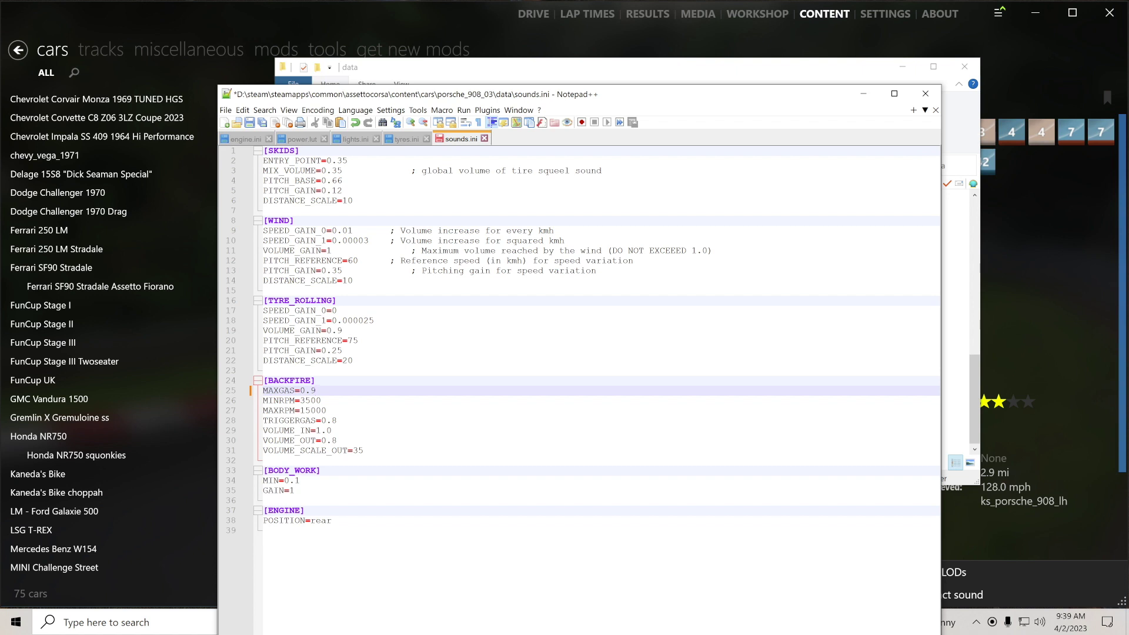
- Set the SKIDS section's MIX_VOLUME to 0.85, save sounds.ini and close the editor
{"action": "left_click", "coordinate": [334, 171]}
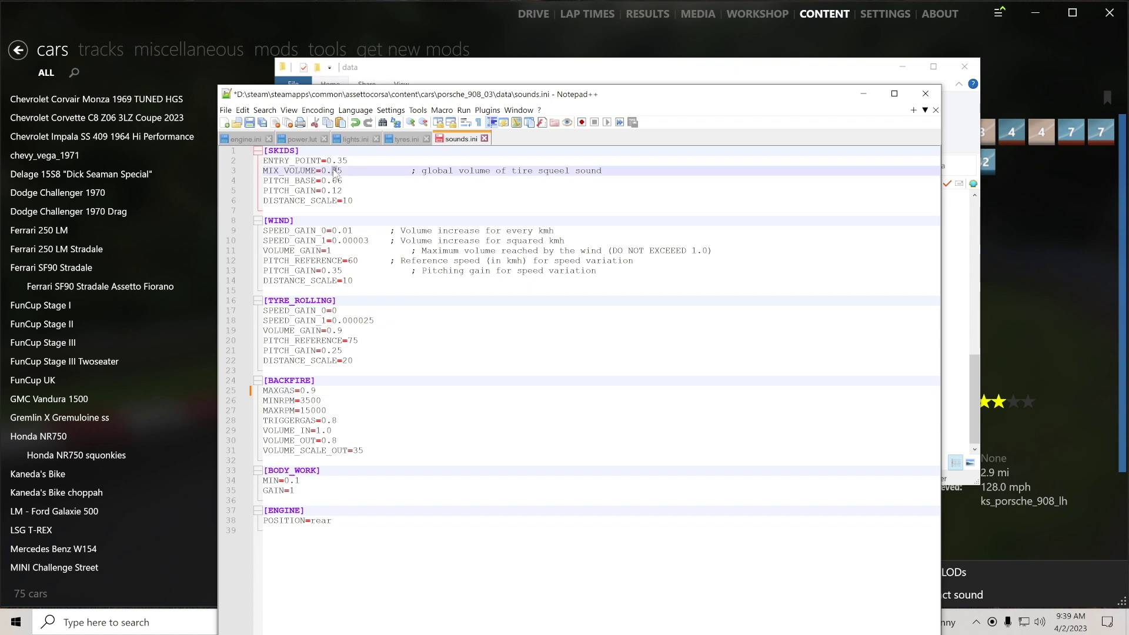
{"action": "type", "text": "8"}
{"action": "left_click", "coordinate": [250, 122]}
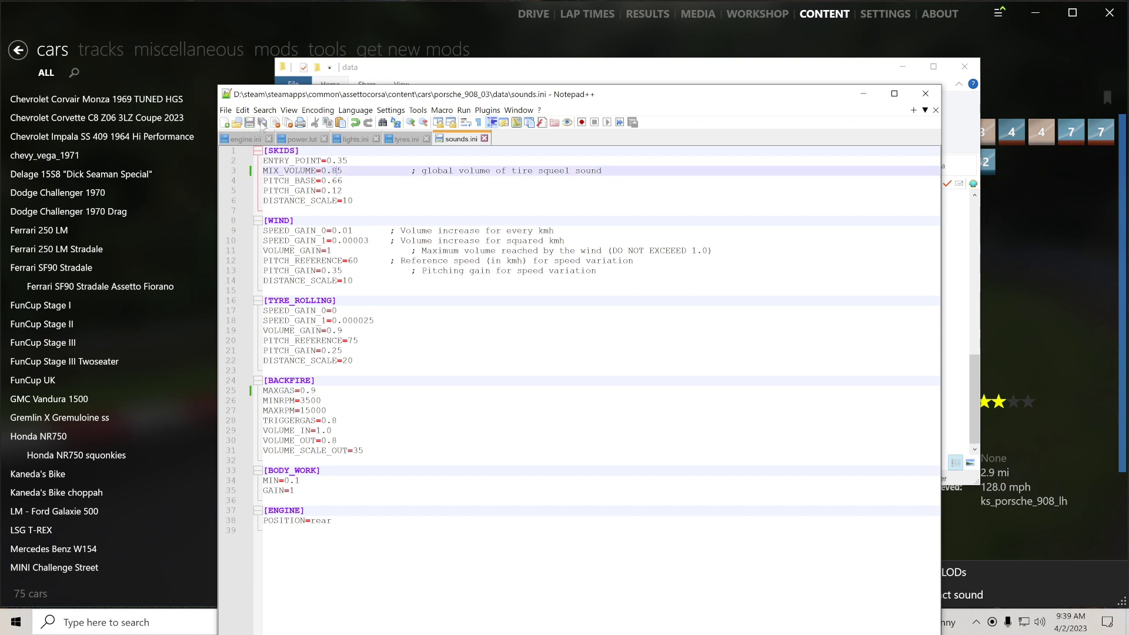
{"action": "left_click", "coordinate": [926, 94]}
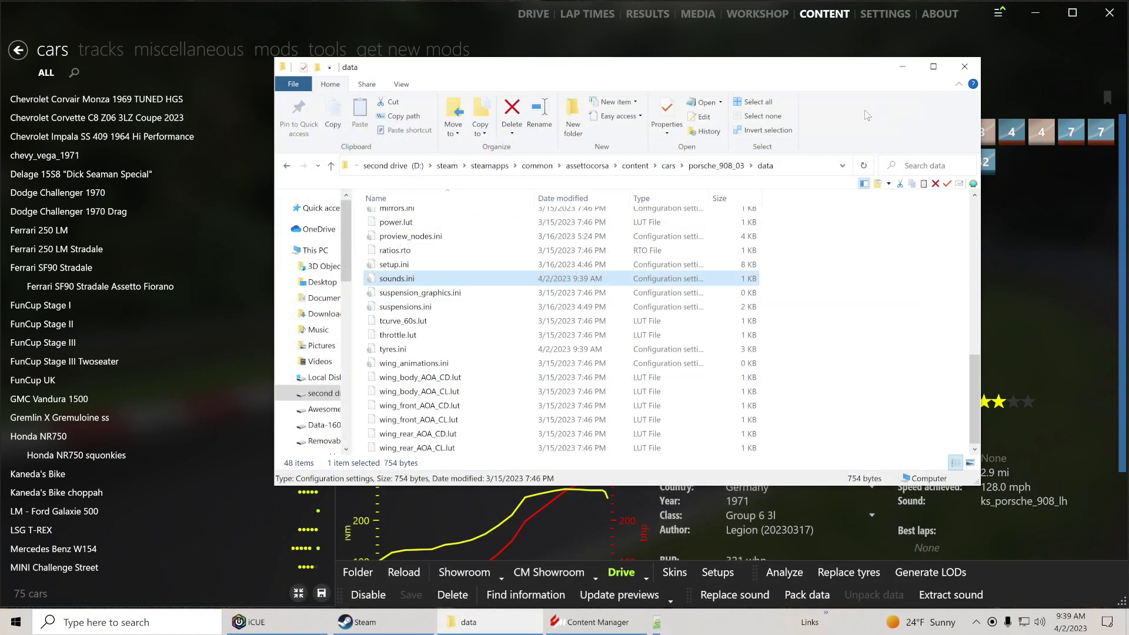
- Open setup.ini in Notepad++ and examine its adjustable setup options, especially the gear sets and differential sections, closing the editor when done
{"action": "scroll", "coordinate": [468, 252], "scroll_direction": "up", "scroll_amount": 1}
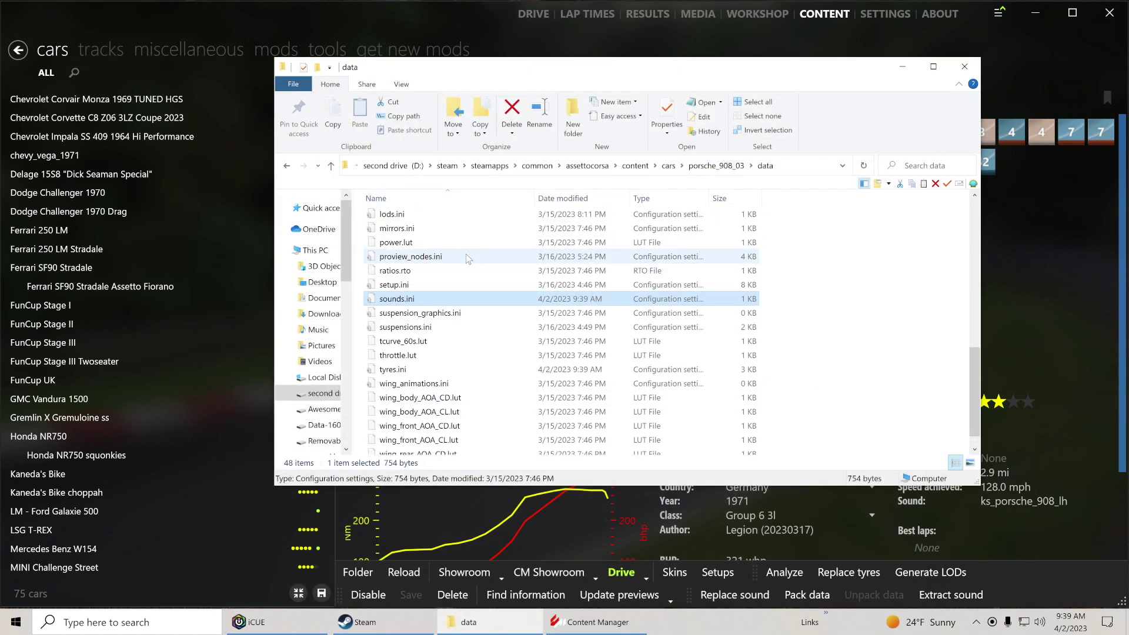
{"action": "right_click", "coordinate": [411, 287]}
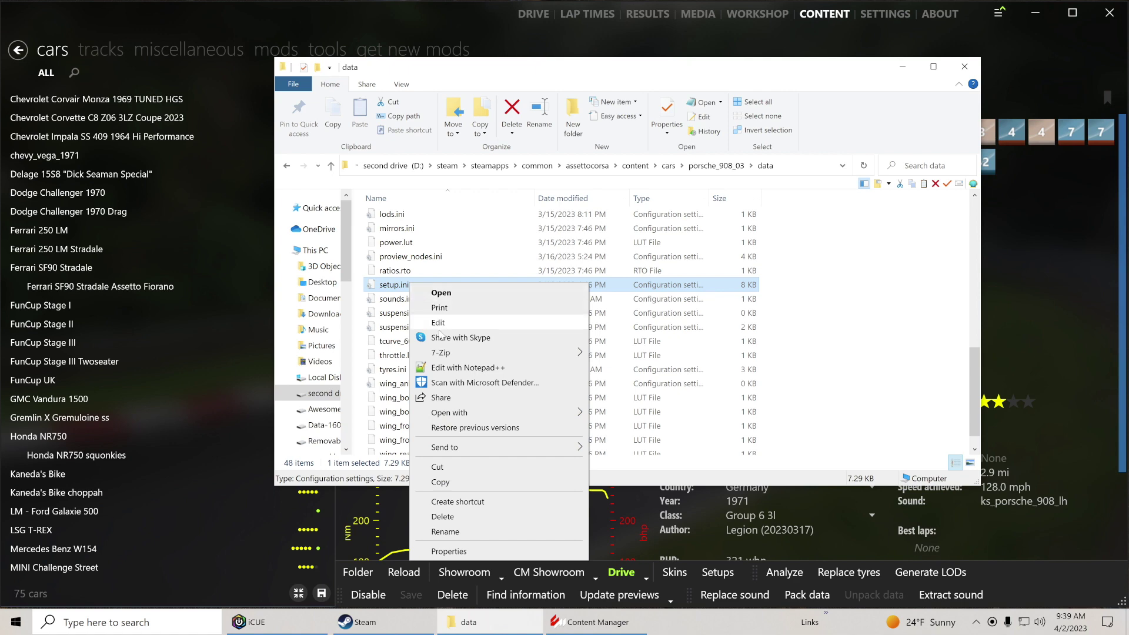
{"action": "left_click", "coordinate": [438, 368]}
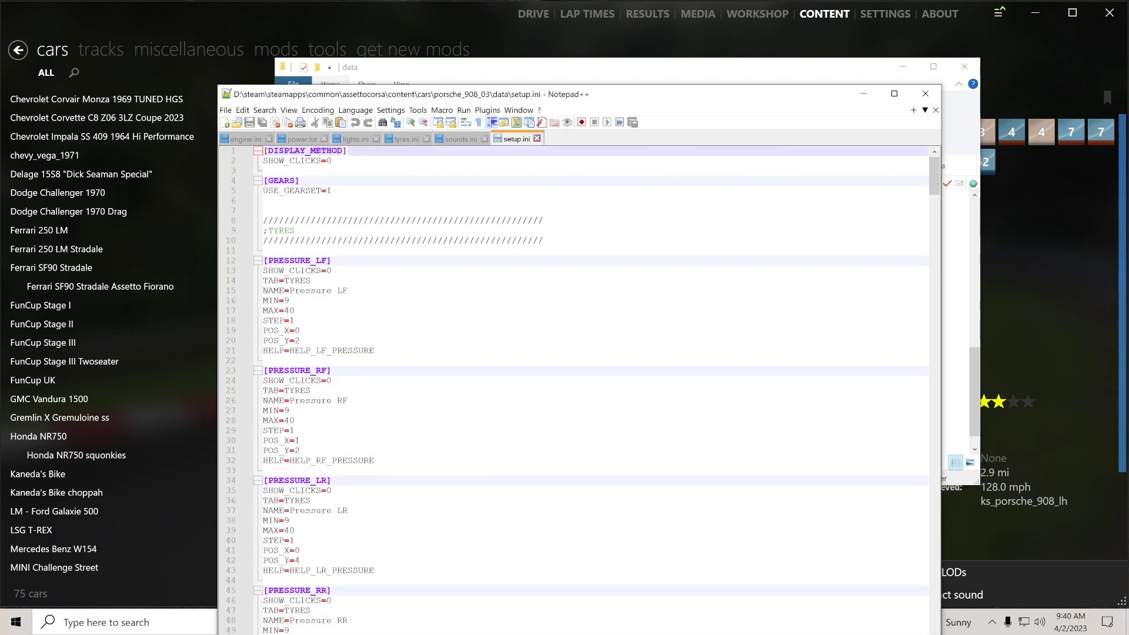
{"action": "scroll", "coordinate": [588, 388], "scroll_direction": "down", "scroll_amount": 3}
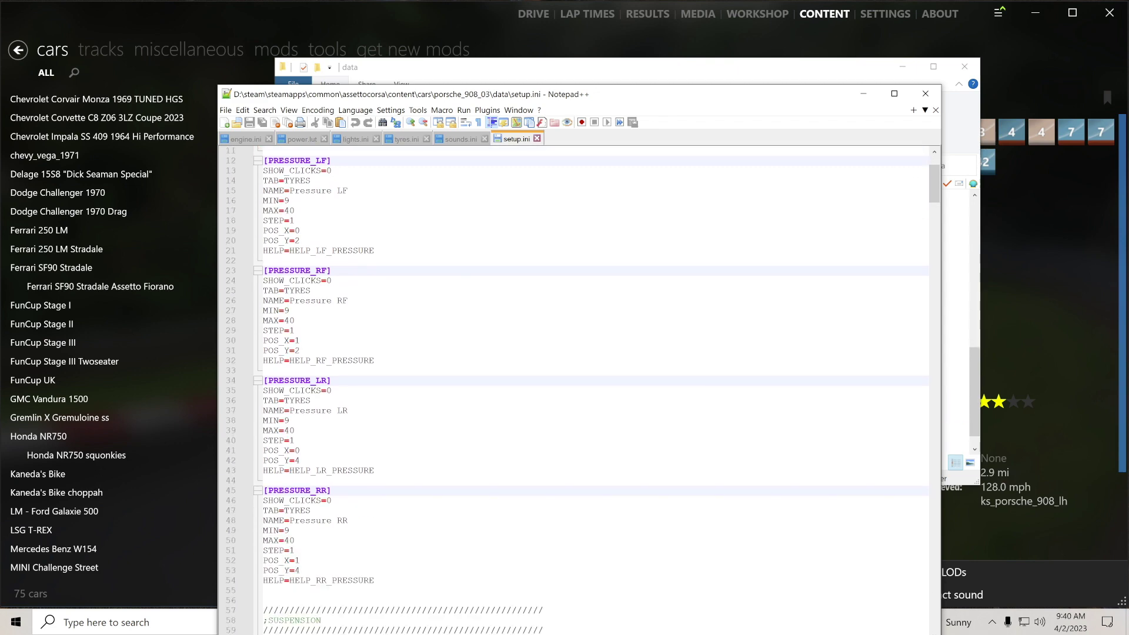
{"action": "left_click_drag", "start_coordinate": [933, 189], "coordinate": [921, 592]}
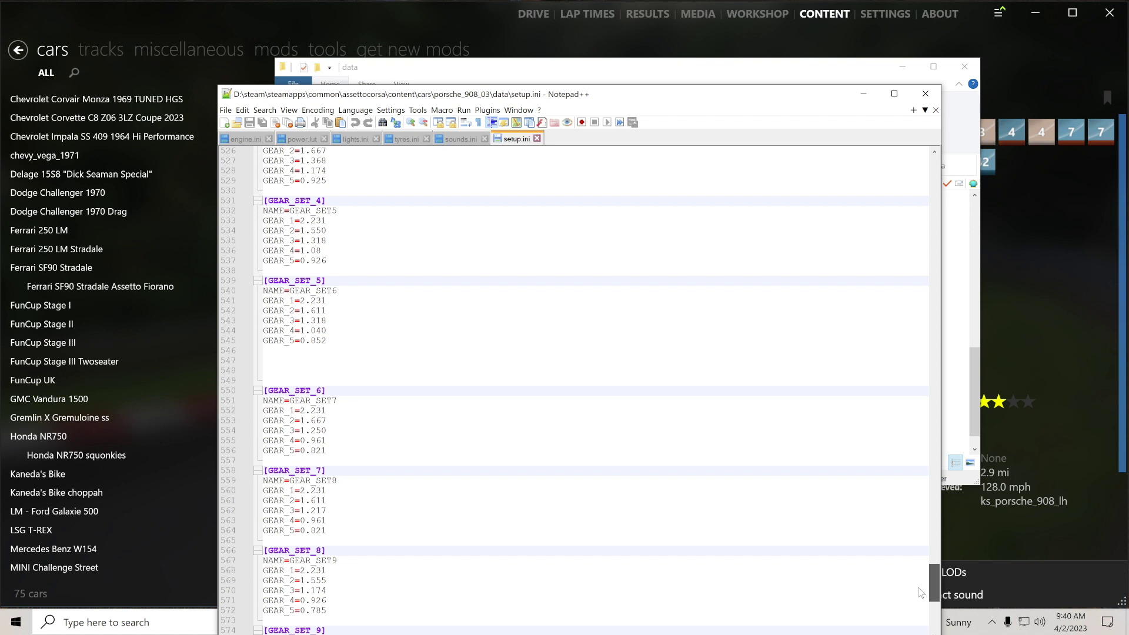
{"action": "left_click_drag", "start_coordinate": [921, 592], "coordinate": [921, 609]}
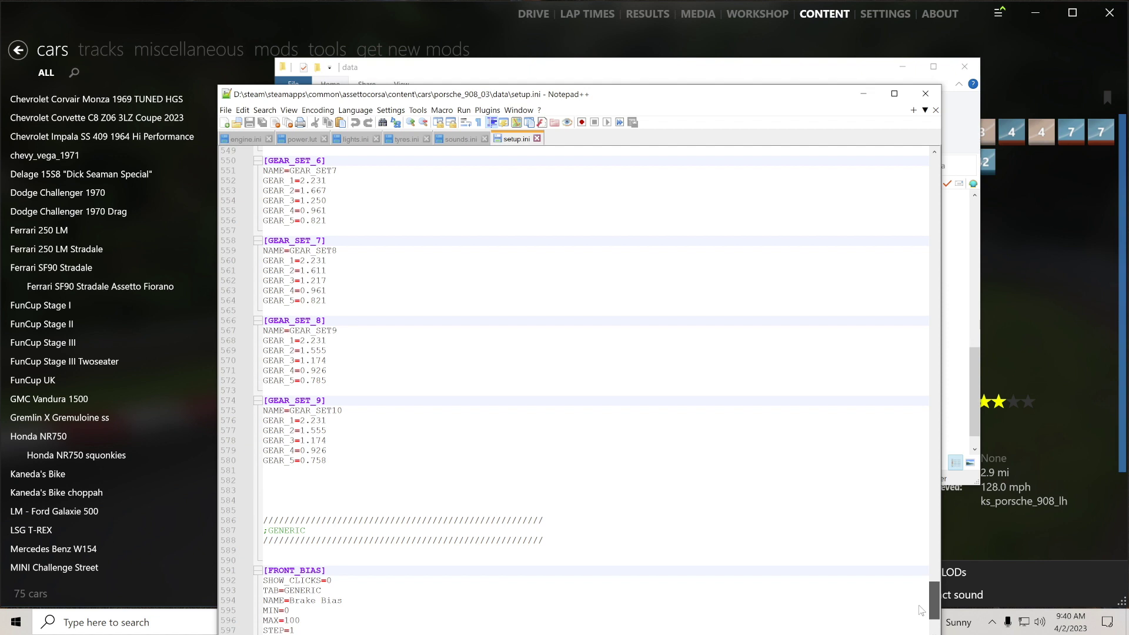
{"action": "left_click_drag", "start_coordinate": [920, 610], "coordinate": [922, 562]}
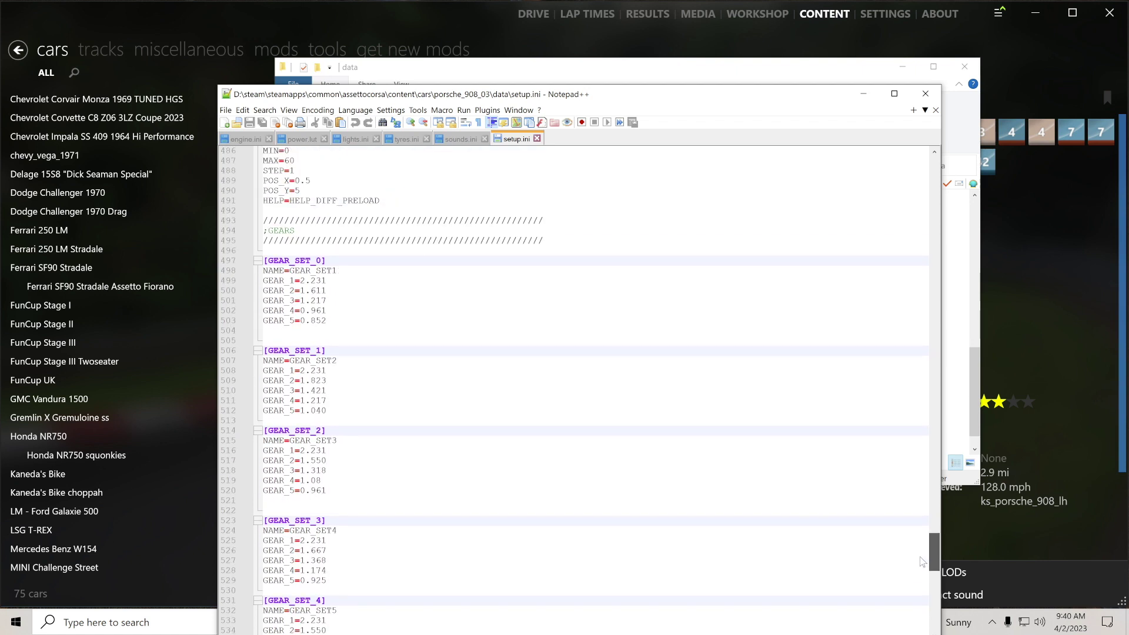
{"action": "left_click_drag", "start_coordinate": [922, 562], "coordinate": [921, 562]}
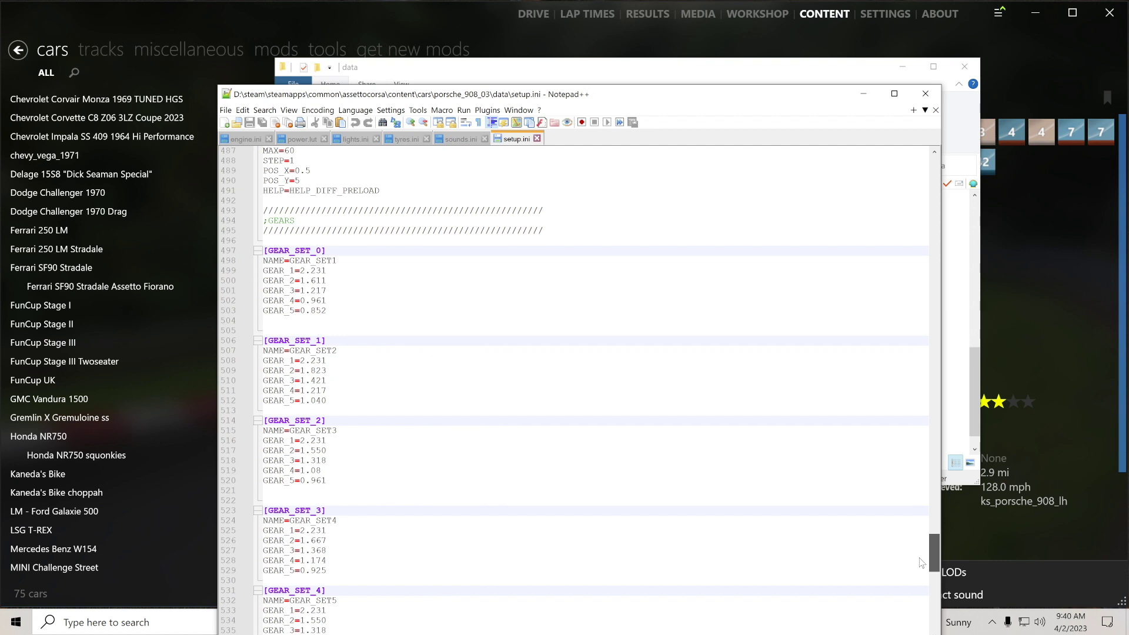
{"action": "left_click_drag", "start_coordinate": [921, 562], "coordinate": [923, 605]}
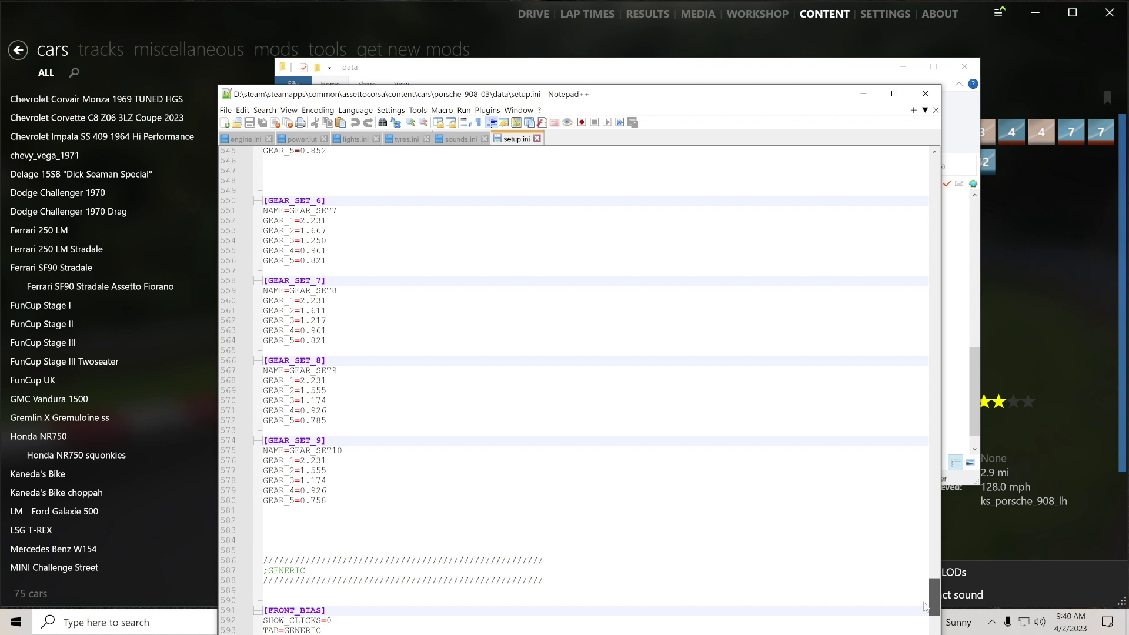
{"action": "left_click_drag", "start_coordinate": [924, 606], "coordinate": [931, 588]}
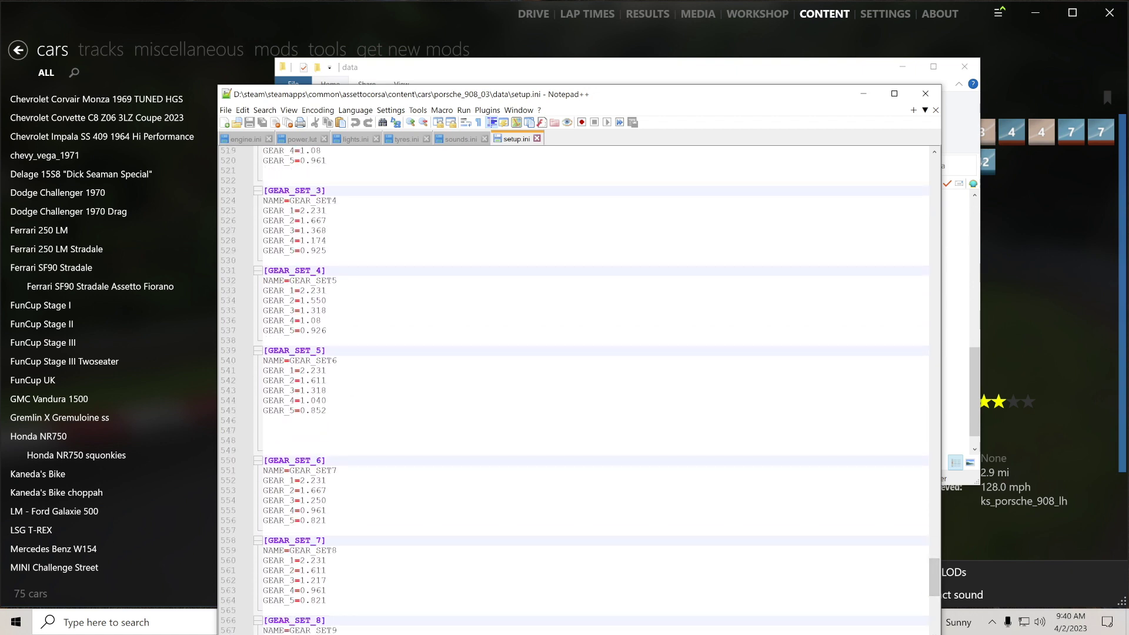
{"action": "scroll", "coordinate": [588, 388], "scroll_direction": "up", "scroll_amount": 3}
{"action": "scroll", "coordinate": [588, 388], "scroll_direction": "up", "scroll_amount": 6}
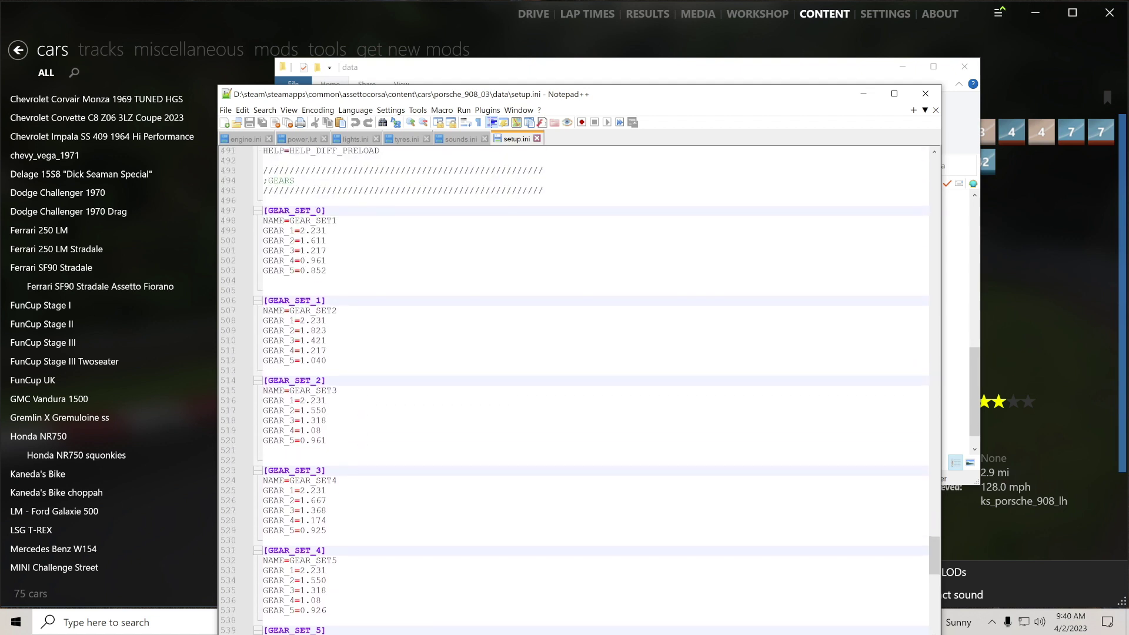
{"action": "scroll", "coordinate": [588, 388], "scroll_direction": "up", "scroll_amount": 2}
{"action": "scroll", "coordinate": [588, 388], "scroll_direction": "up", "scroll_amount": 6}
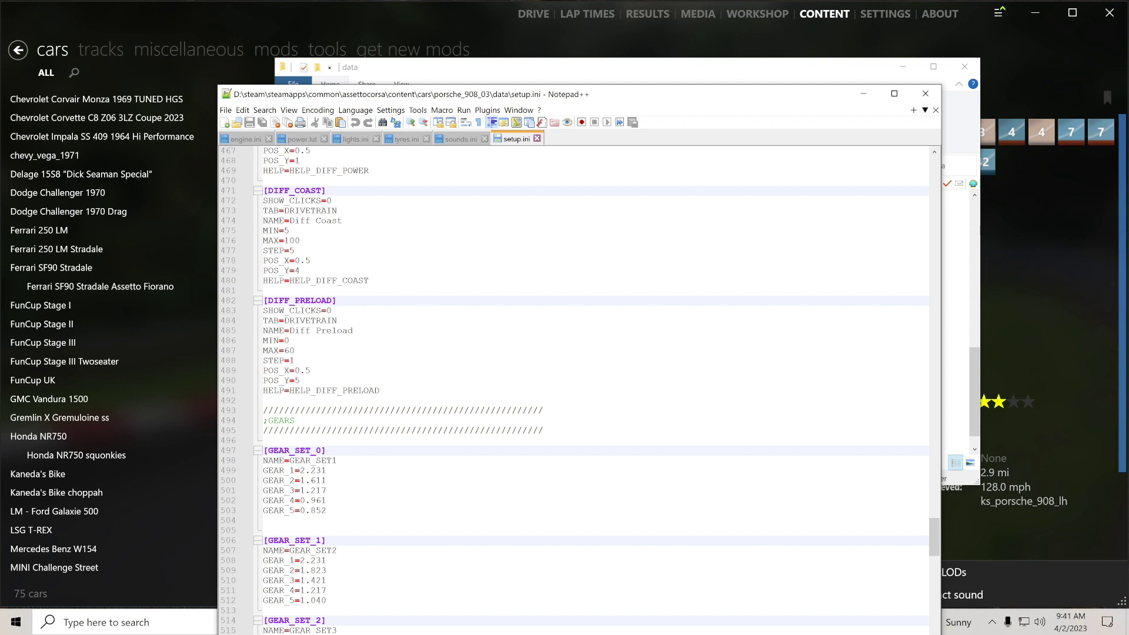
{"action": "left_click", "coordinate": [925, 95]}
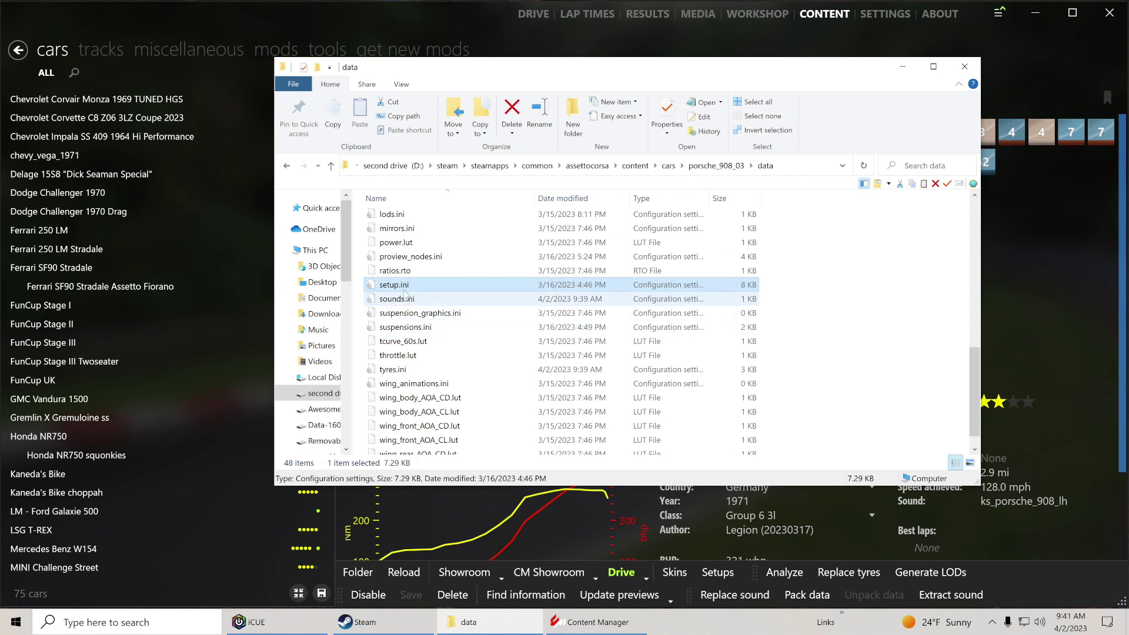
- Open drivetrain.ini from the data folder in Notepad++ to examine its gear ratios and drivetrain settings
{"action": "scroll", "coordinate": [405, 290], "scroll_direction": "up", "scroll_amount": 6}
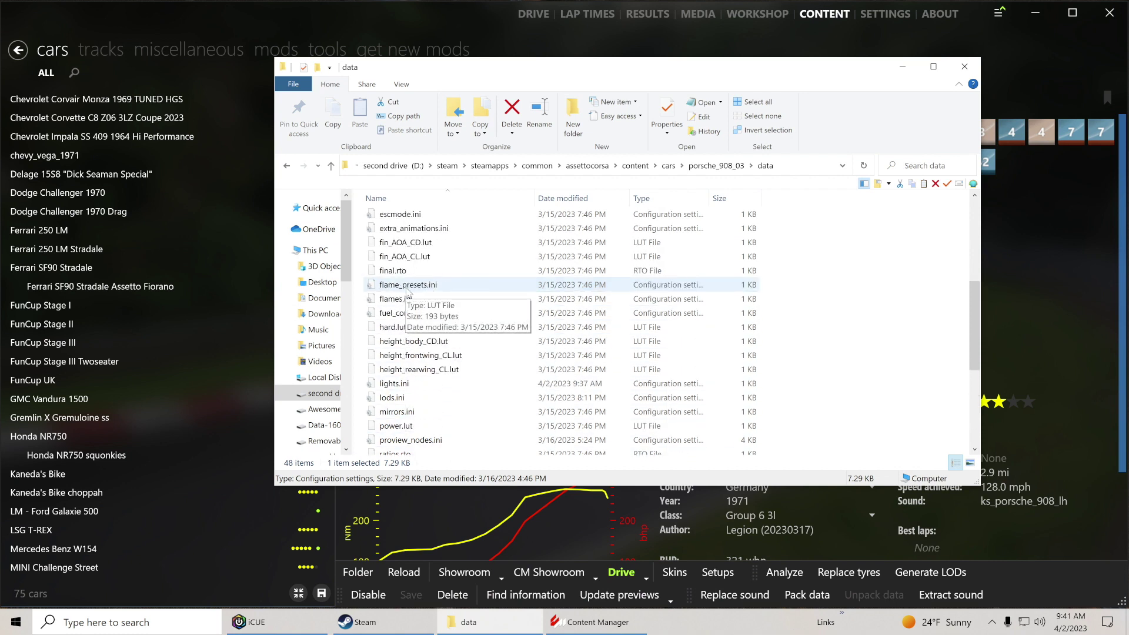
{"action": "scroll", "coordinate": [406, 289], "scroll_direction": "up", "scroll_amount": 2}
{"action": "left_click", "coordinate": [403, 299]}
{"action": "right_click", "coordinate": [403, 301]}
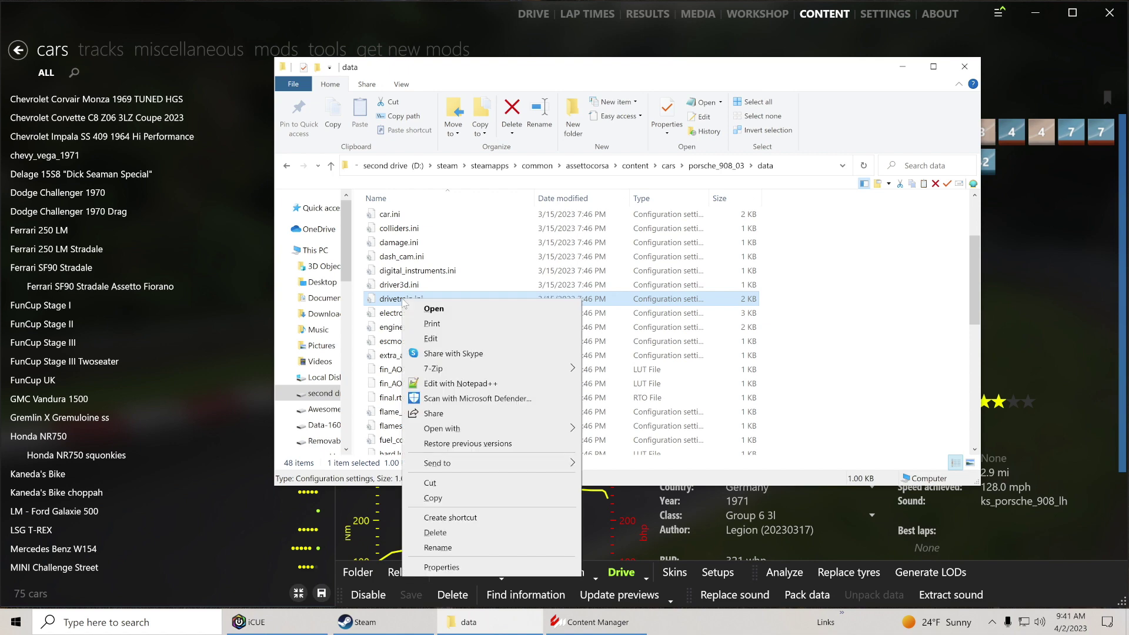
{"action": "left_click", "coordinate": [432, 385]}
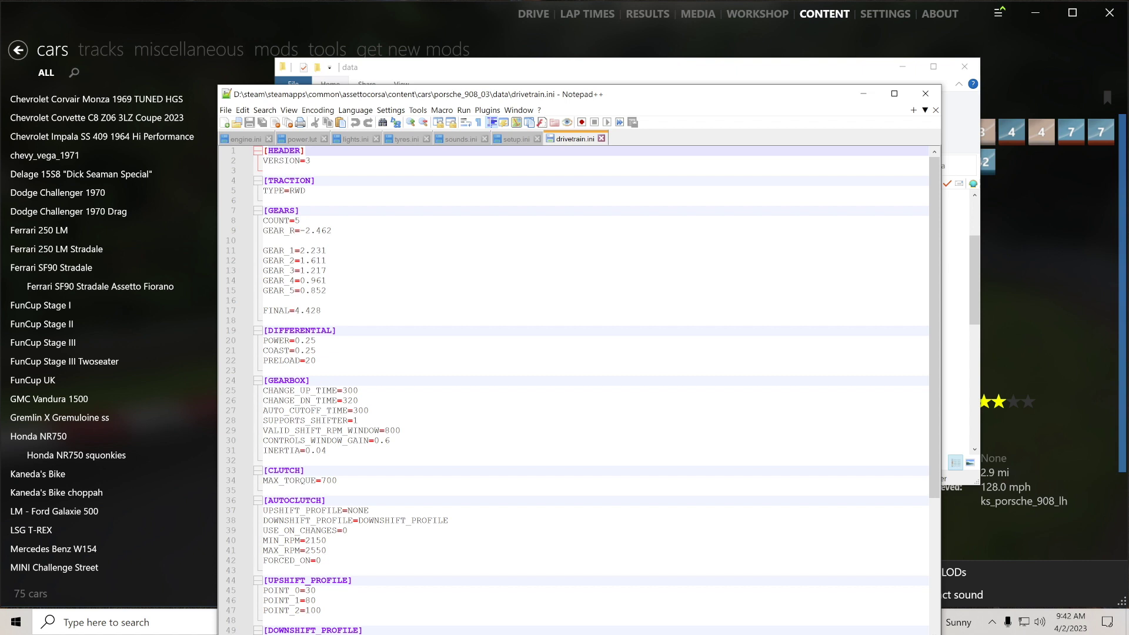
- Switch to the already open setup.ini and review the gear ratios in GEAR_SET_0 through GEAR_SET_9
{"action": "left_click", "coordinate": [525, 141]}
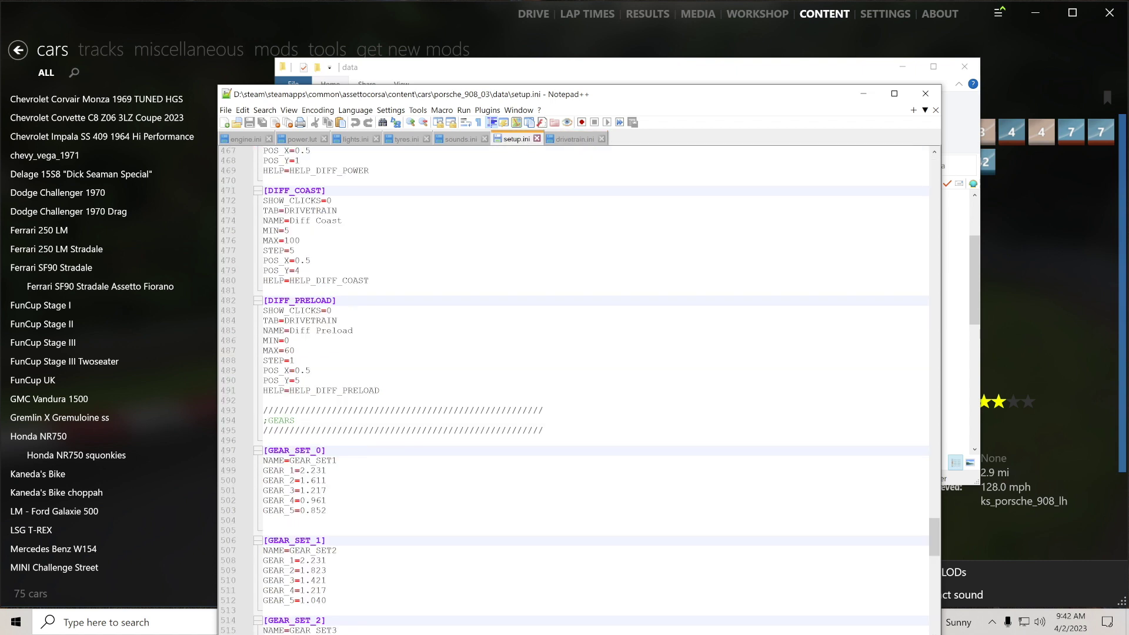
{"action": "scroll", "coordinate": [579, 388], "scroll_direction": "down", "scroll_amount": 1}
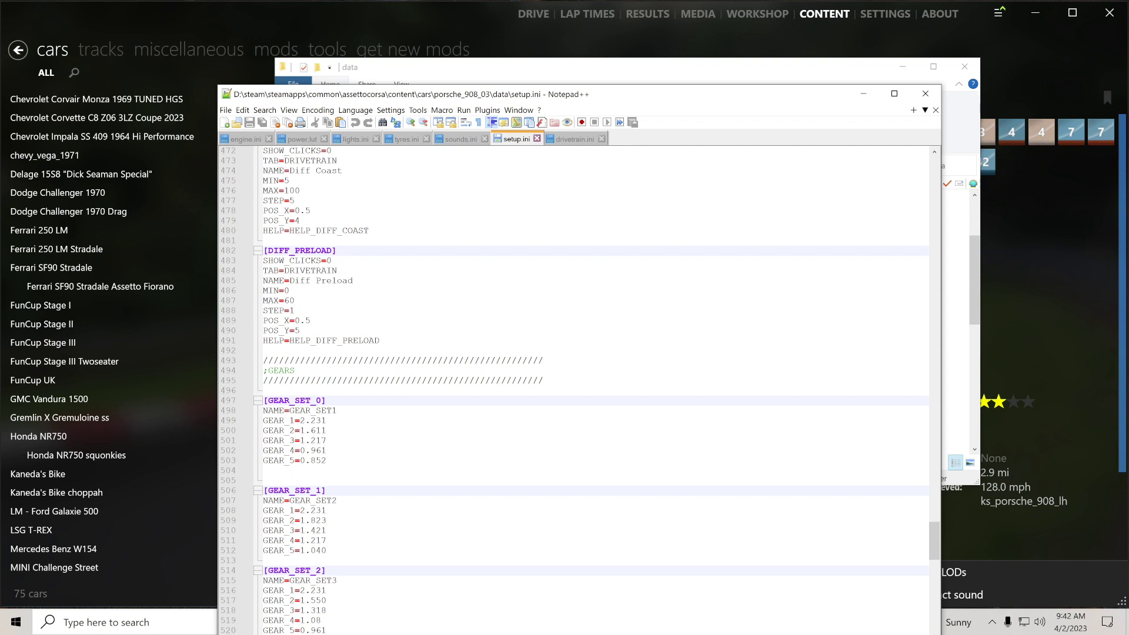
{"action": "scroll", "coordinate": [579, 388], "scroll_direction": "down", "scroll_amount": 3}
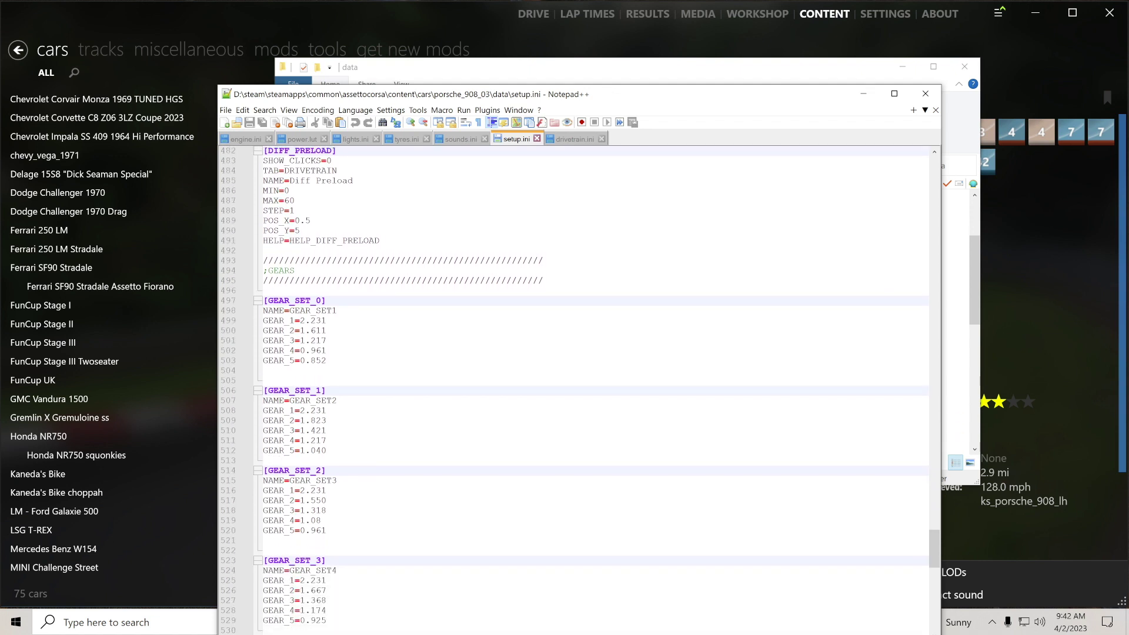
{"action": "scroll", "coordinate": [591, 389], "scroll_direction": "down", "scroll_amount": 2}
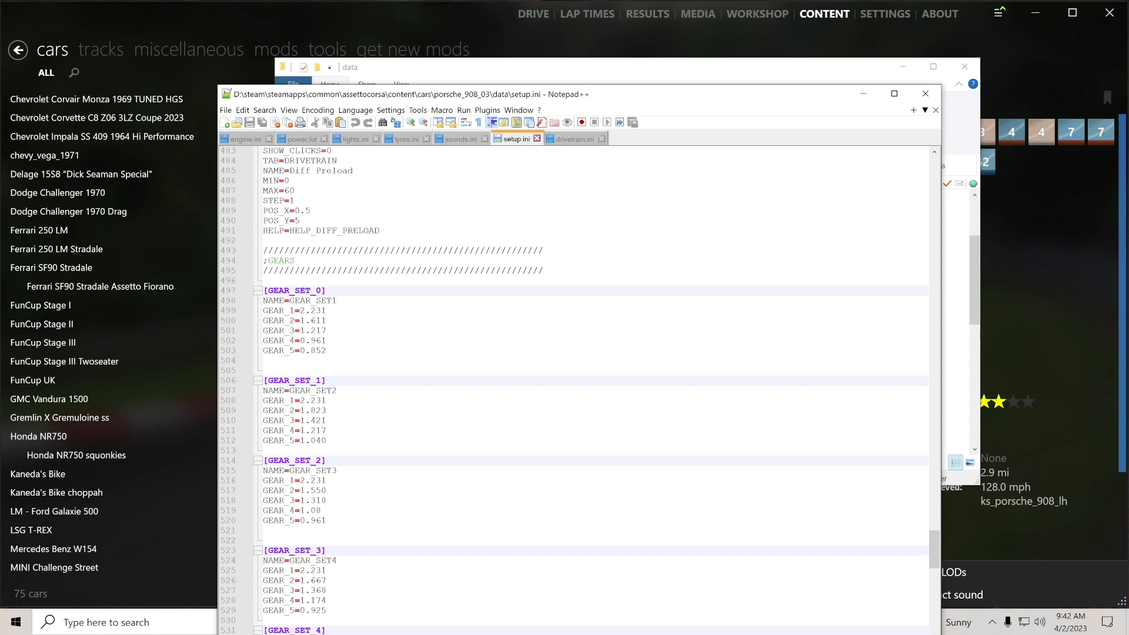
{"action": "scroll", "coordinate": [579, 388], "scroll_direction": "down", "scroll_amount": 2}
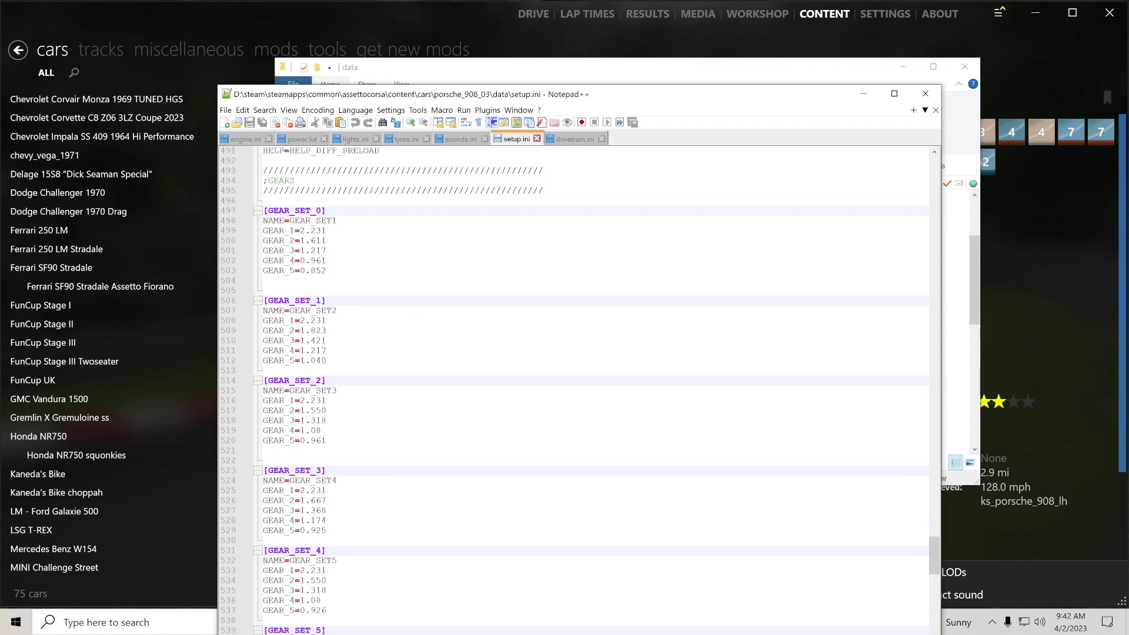
{"action": "scroll", "coordinate": [580, 388], "scroll_direction": "down", "scroll_amount": 2}
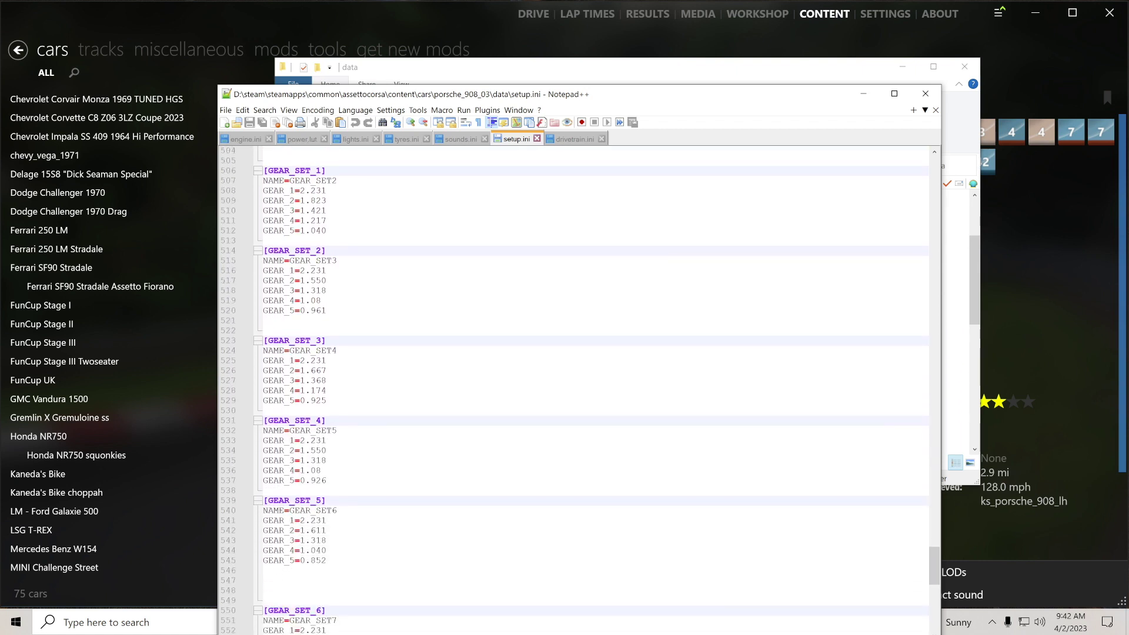
{"action": "scroll", "coordinate": [579, 388], "scroll_direction": "down", "scroll_amount": 5}
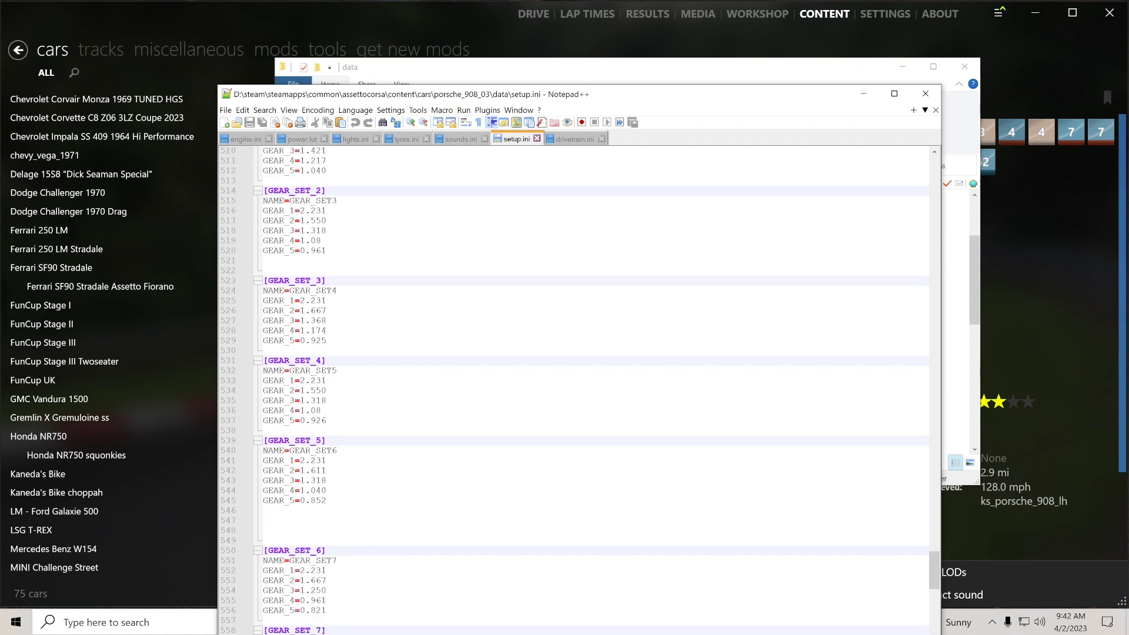
{"action": "scroll", "coordinate": [579, 388], "scroll_direction": "down", "scroll_amount": 2}
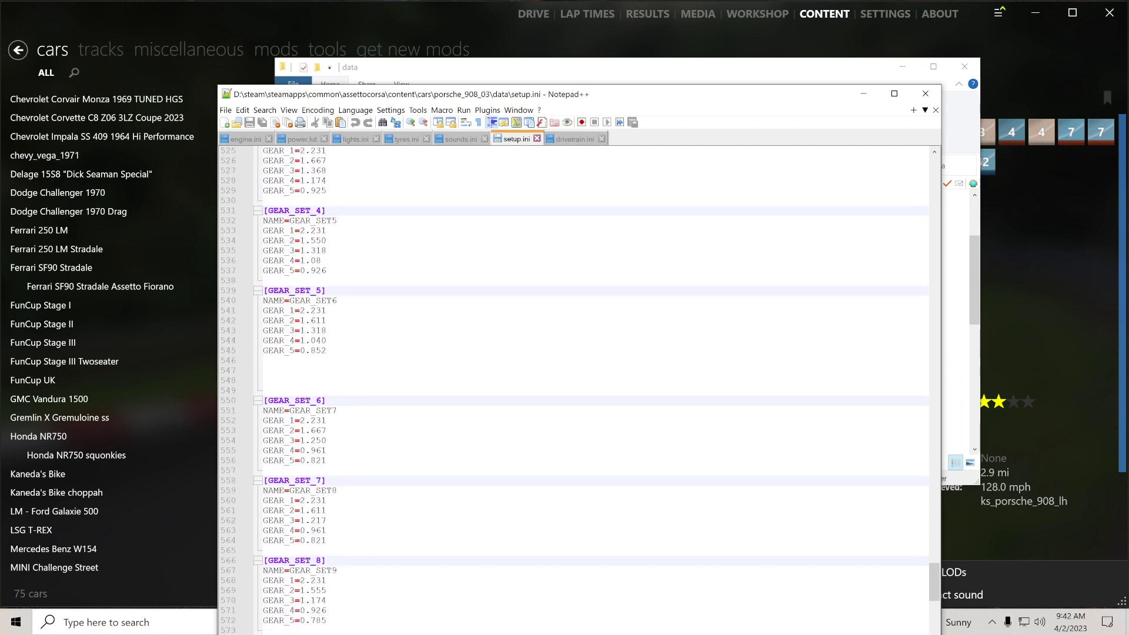
{"action": "scroll", "coordinate": [579, 388], "scroll_direction": "down", "scroll_amount": 4}
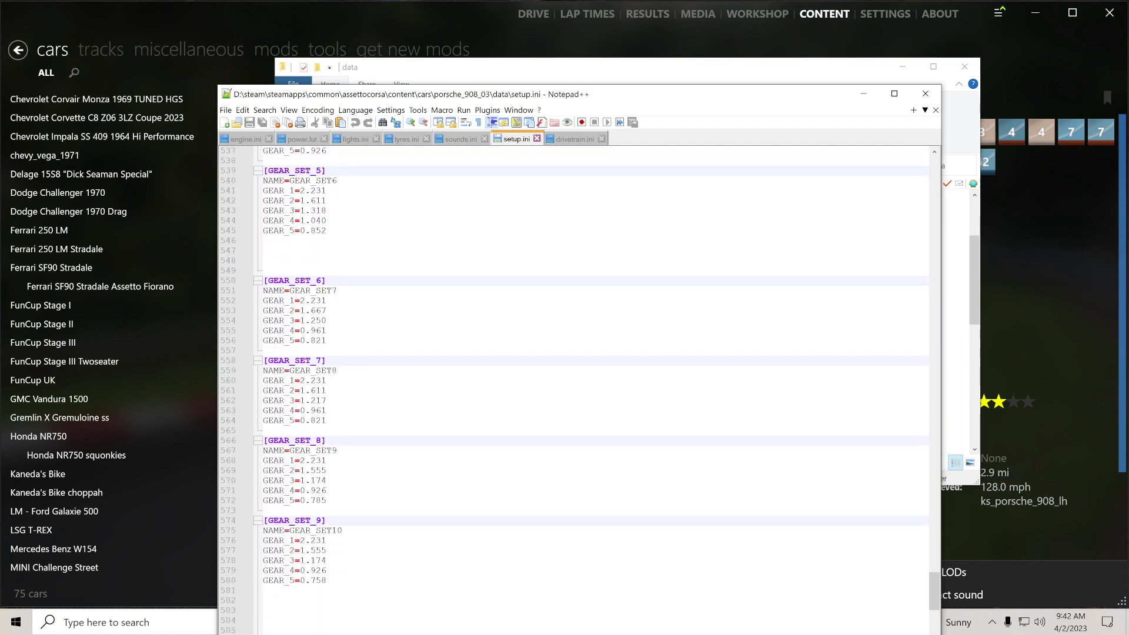
{"action": "scroll", "coordinate": [579, 388], "scroll_direction": "up", "scroll_amount": 11}
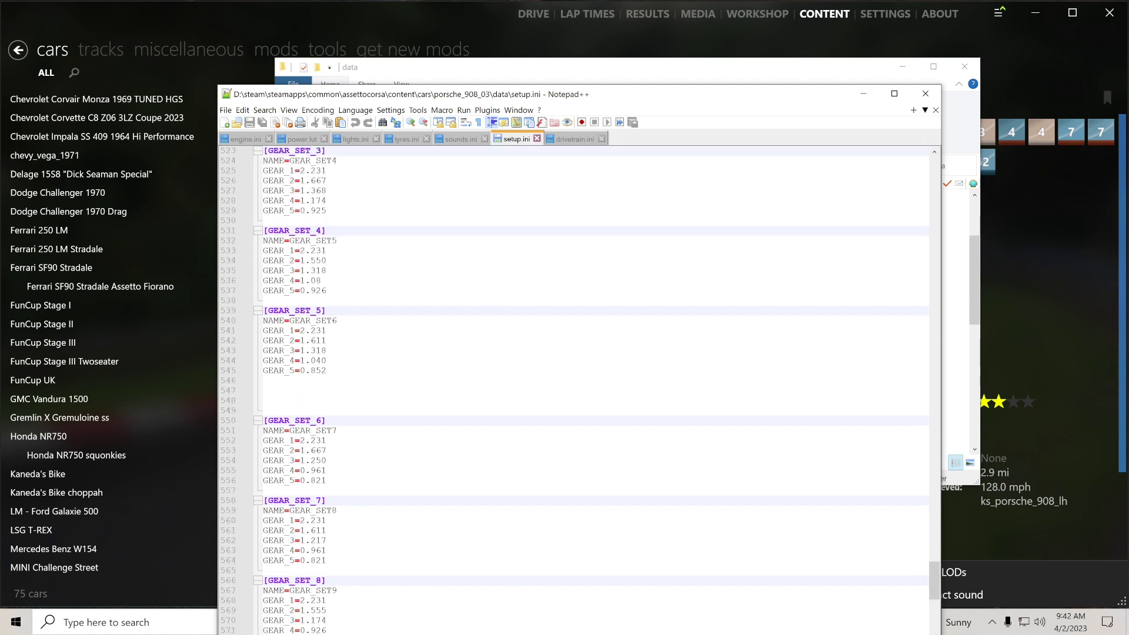
{"action": "scroll", "coordinate": [579, 388], "scroll_direction": "up", "scroll_amount": 6}
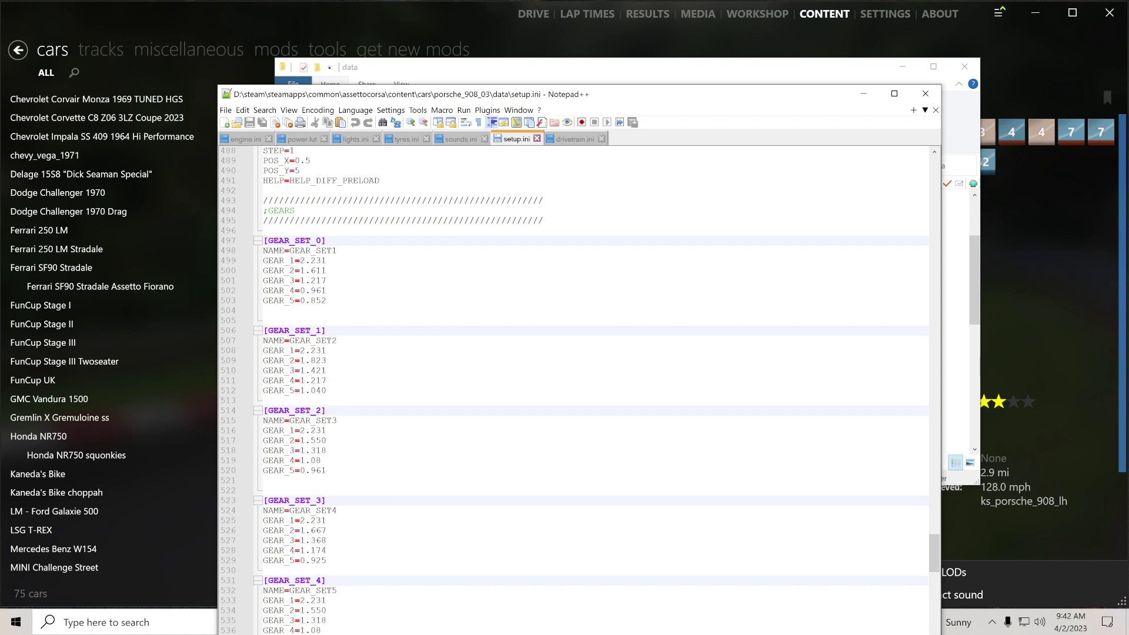
- Copy GEAR_5=1.040 from GEAR_SET_1 in setup.ini into drivetrain.ini below GEAR_5 and rename the new line GEAR_6
{"action": "left_click_drag", "start_coordinate": [327, 391], "coordinate": [263, 390]}
{"action": "key", "text": "ctrl+c"}
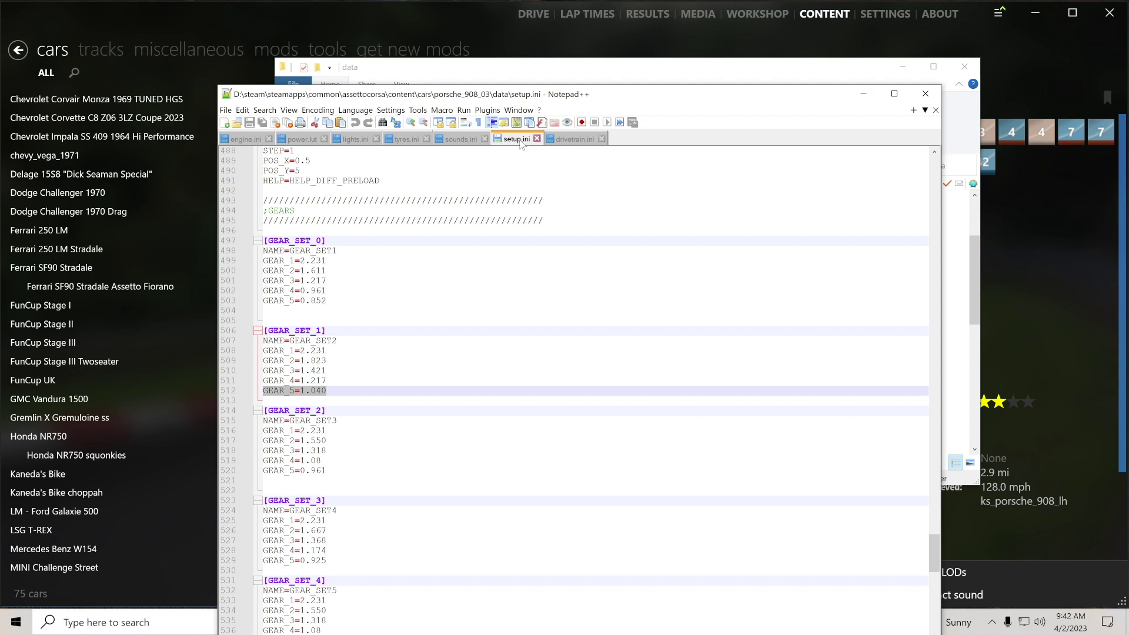
{"action": "left_click", "coordinate": [563, 140]}
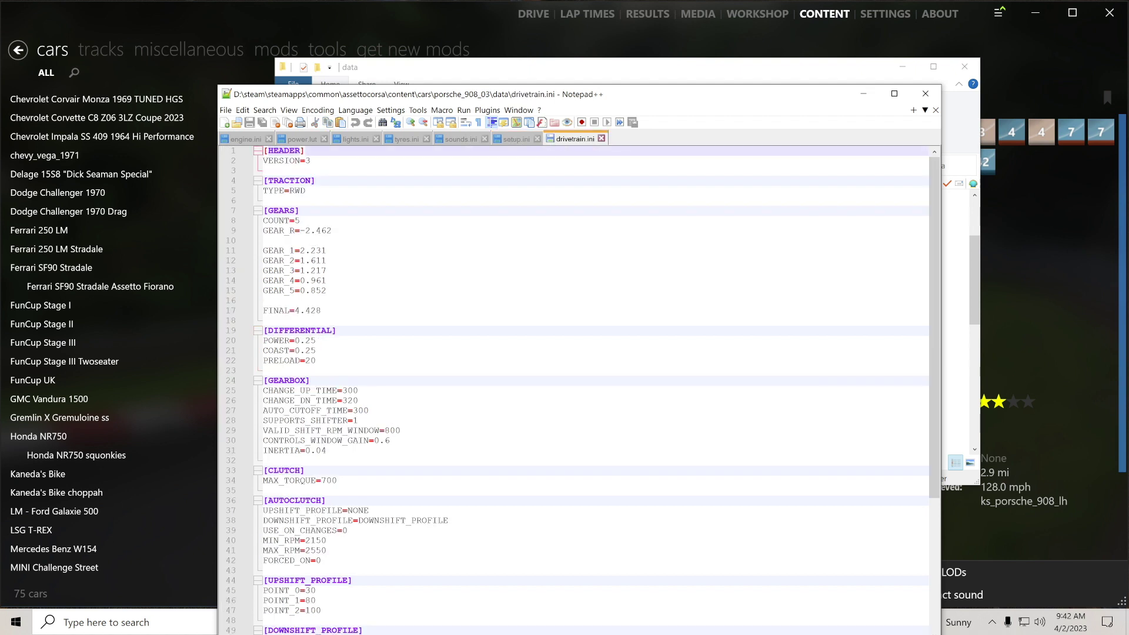
{"action": "left_click", "coordinate": [326, 290]}
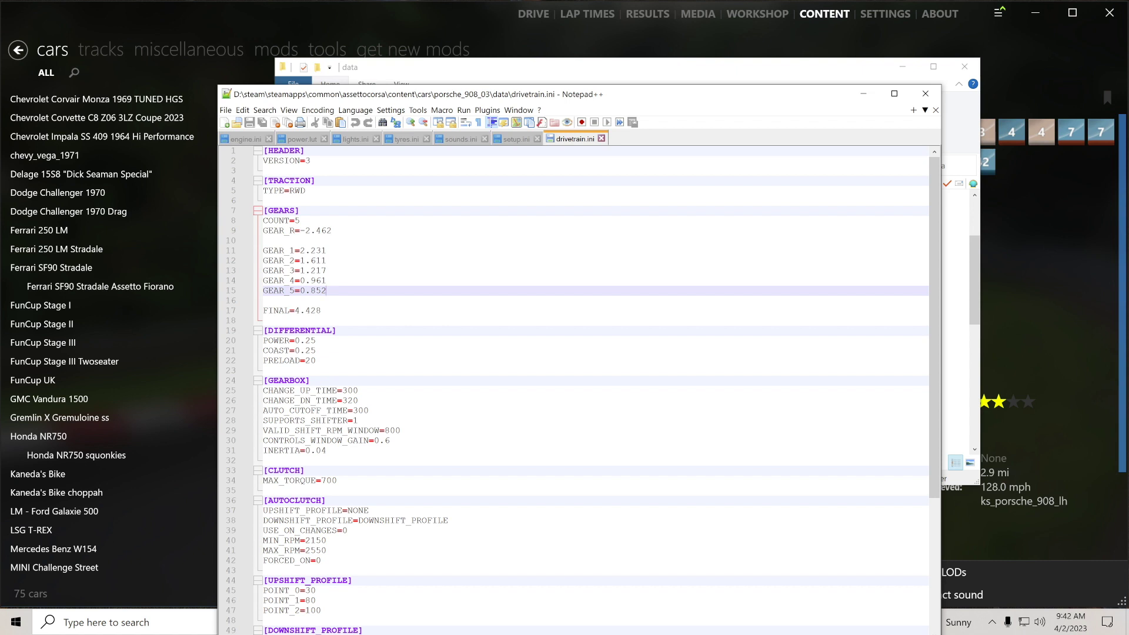
{"action": "key", "text": "Return"}
{"action": "key", "text": "ctrl+v"}
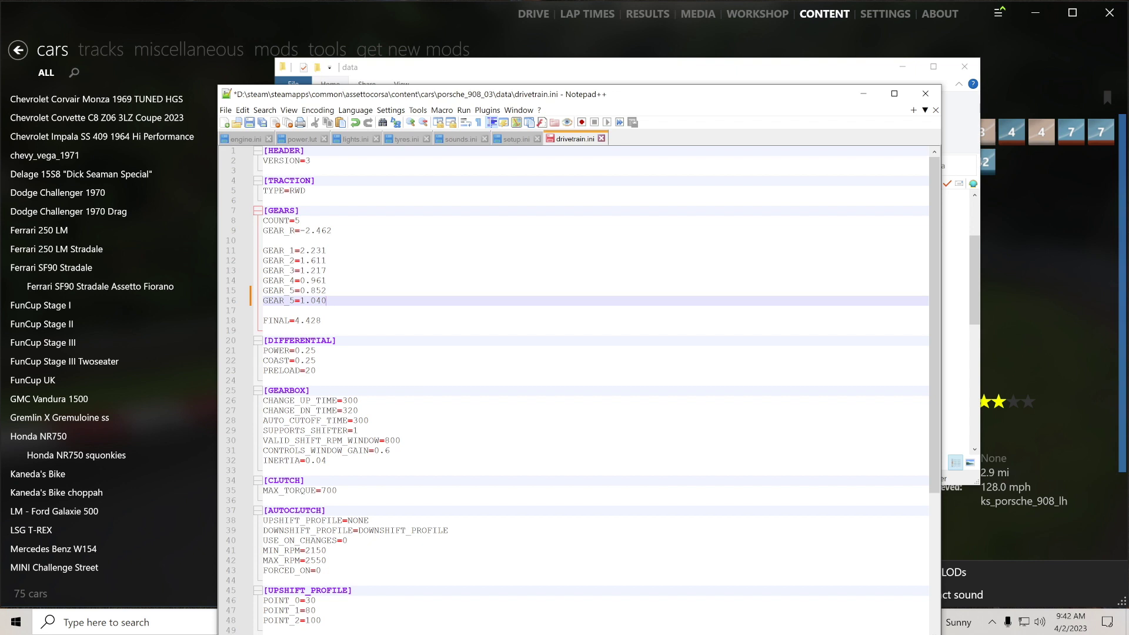
{"action": "key", "text": "shift+Left"}
{"action": "type", "text": "6"}
- Set COUNT in the GEARS section of drivetrain.ini to 6 and save the file
{"action": "left_click_drag", "start_coordinate": [301, 221], "coordinate": [295, 221]}
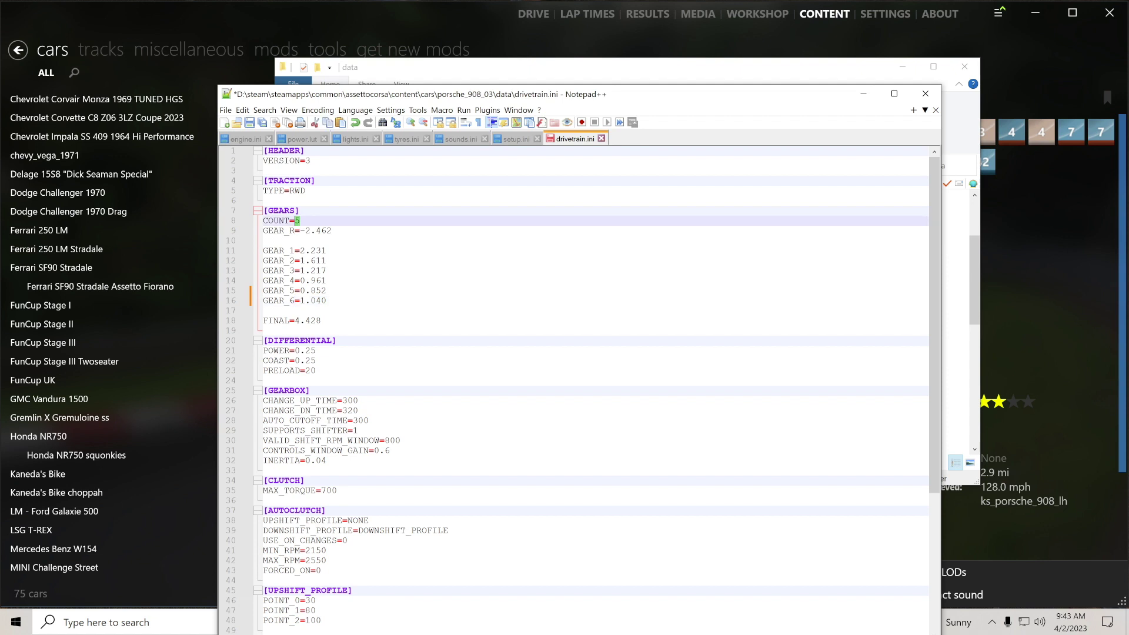
{"action": "type", "text": "6"}
{"action": "left_click", "coordinate": [250, 127]}
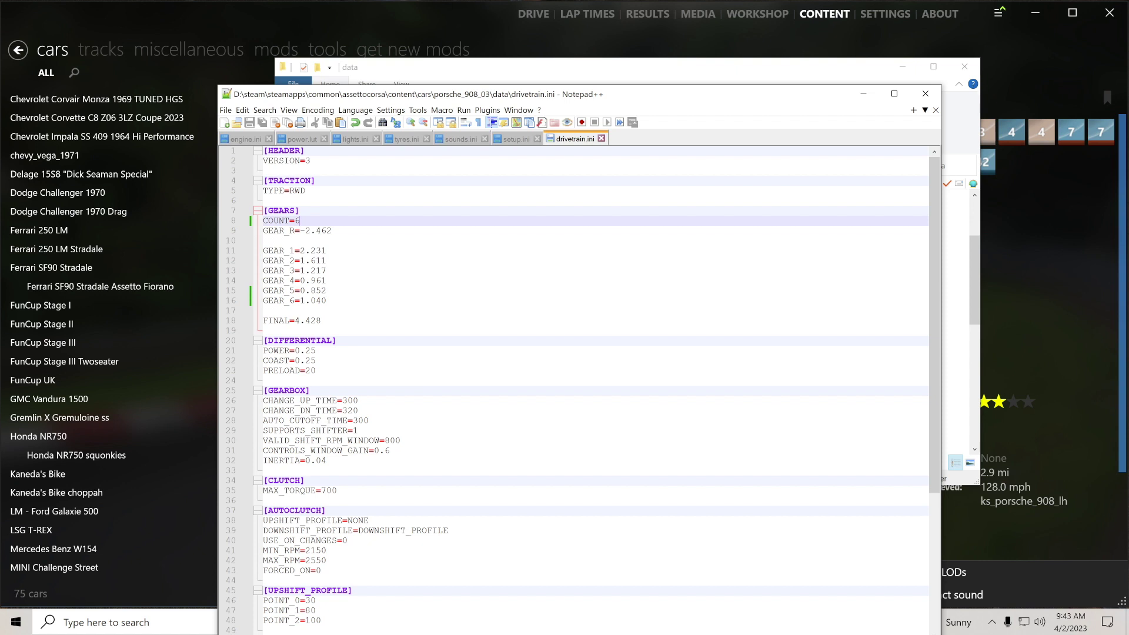
- Add GEAR_6=1.040 below GEAR_5 in GEAR_SET_0 of setup.ini, save the file and close the editor
{"action": "left_click", "coordinate": [517, 140]}
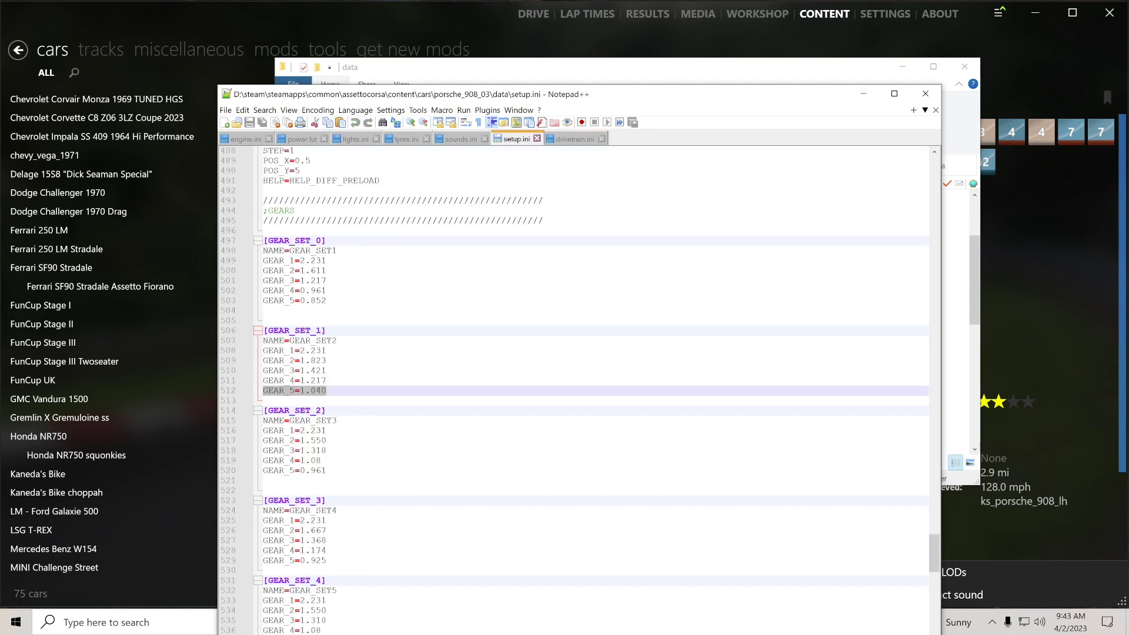
{"action": "left_click", "coordinate": [326, 300]}
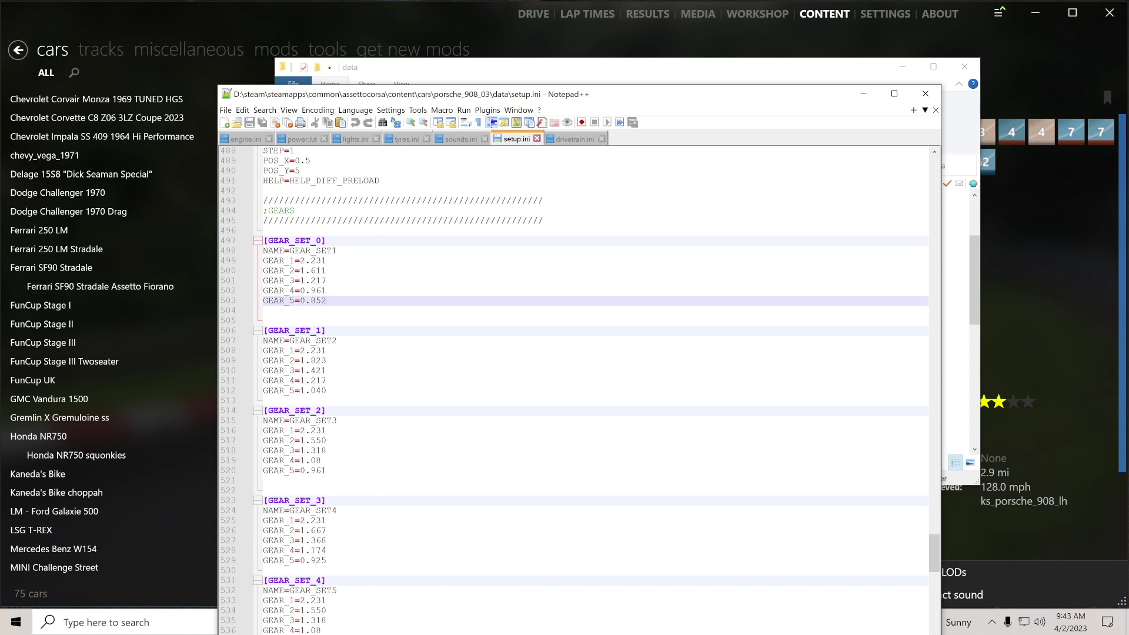
{"action": "key", "text": "Return"}
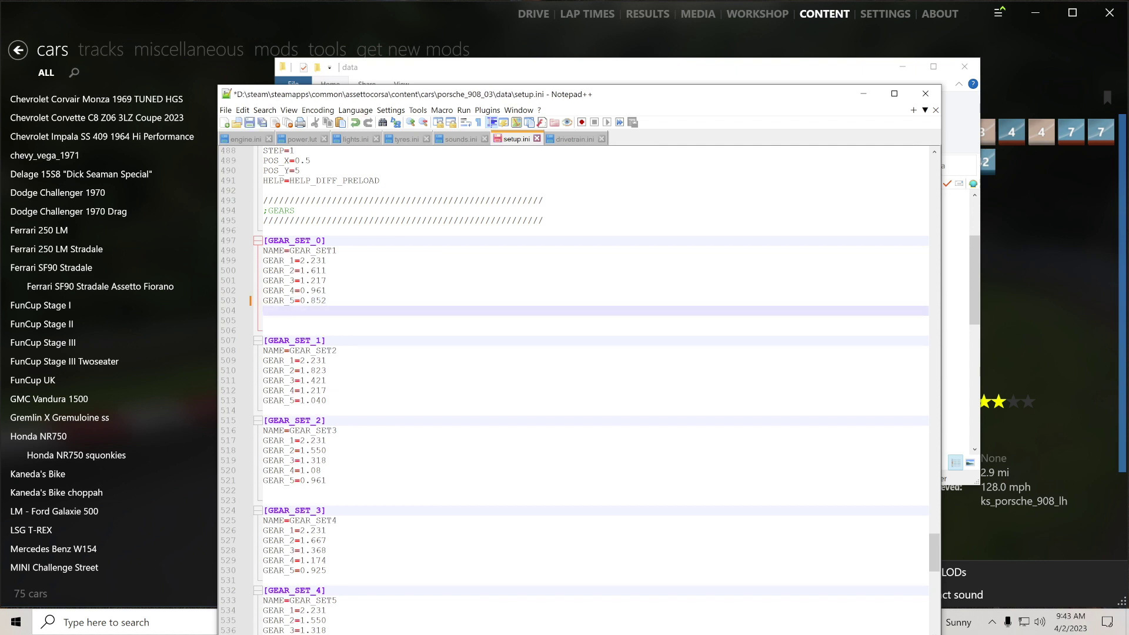
{"action": "key", "text": "ctrl+v"}
{"action": "key", "text": "shift+Left"}
{"action": "type", "text": "6"}
{"action": "left_click", "coordinate": [249, 122]}
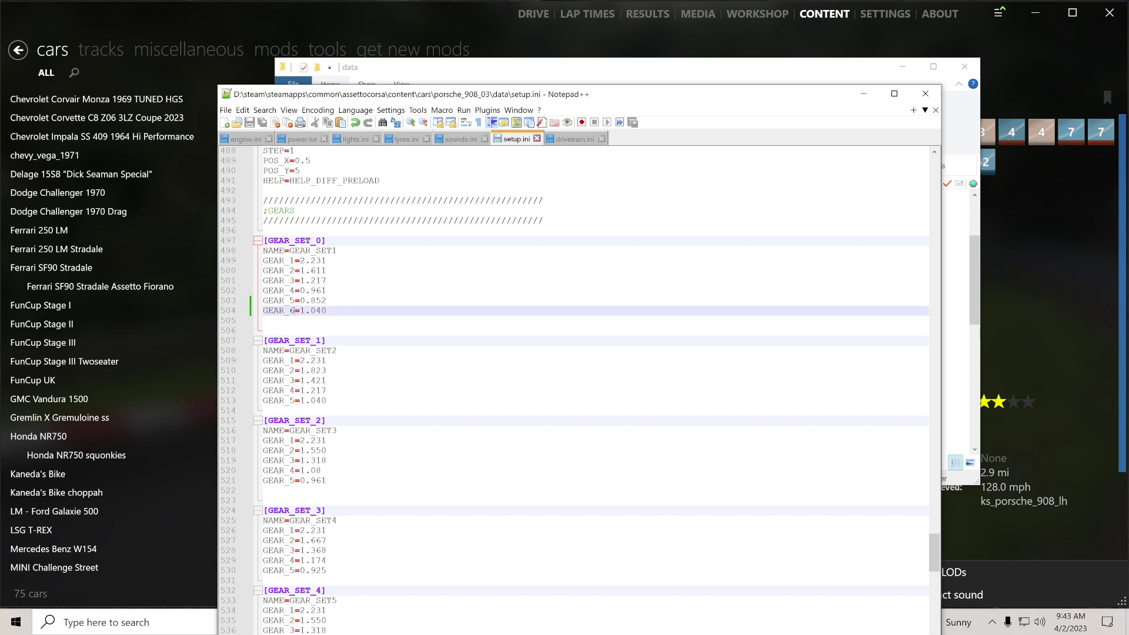
{"action": "left_click", "coordinate": [926, 94]}
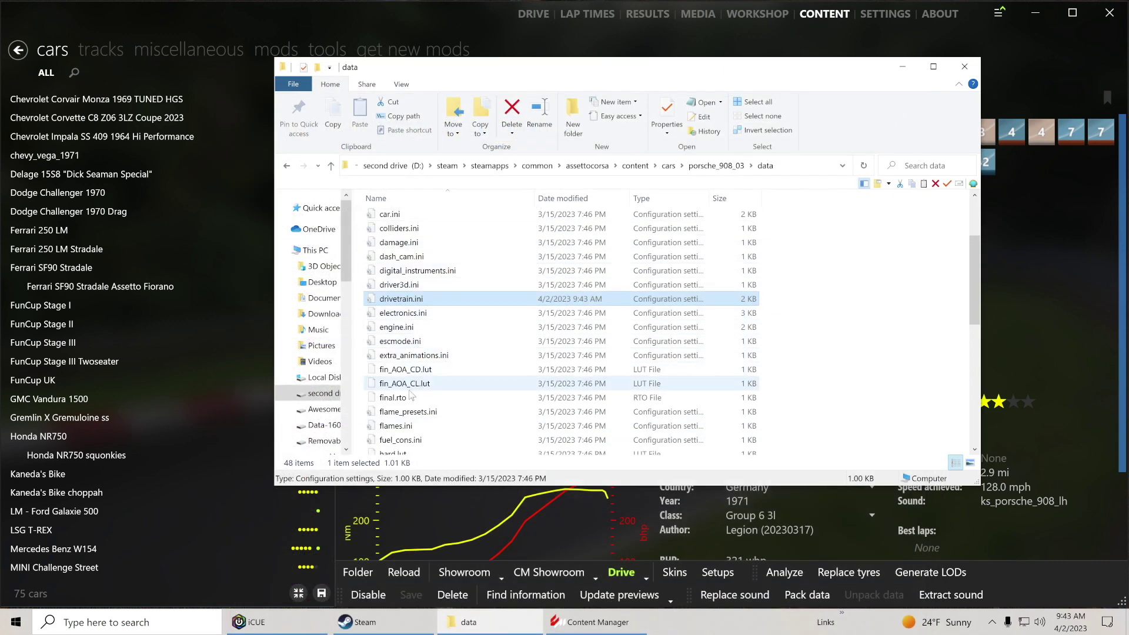
- Open flames.ini from the data folder in Notepad++ and set INTENSITY to 460 in the HEADER section
{"action": "scroll", "coordinate": [405, 376], "scroll_direction": "down", "scroll_amount": 2}
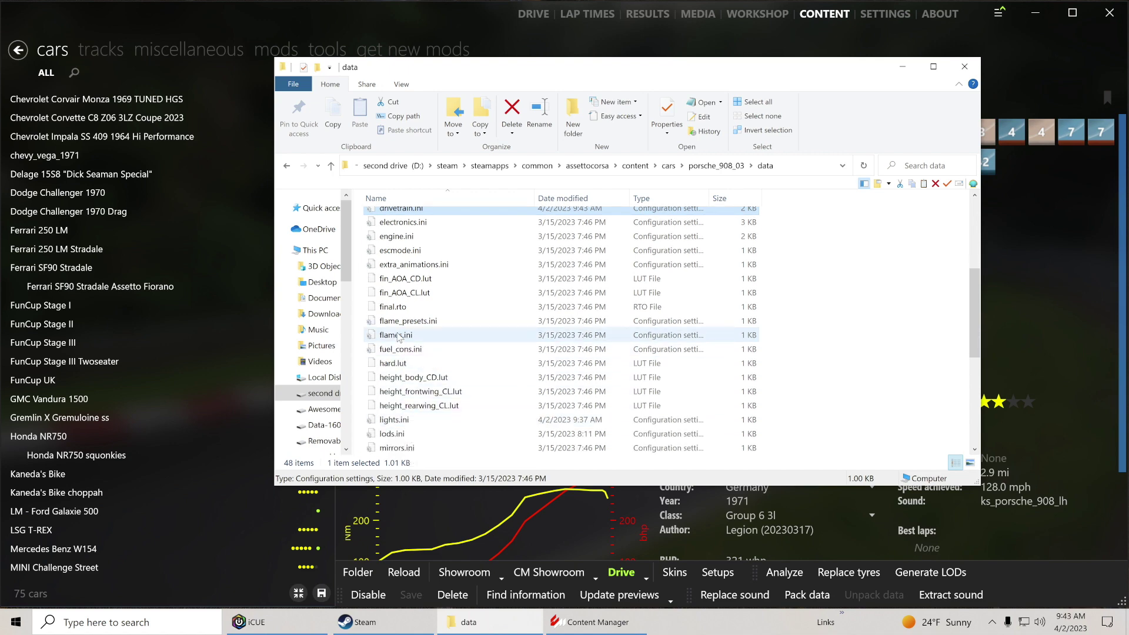
{"action": "right_click", "coordinate": [398, 336]}
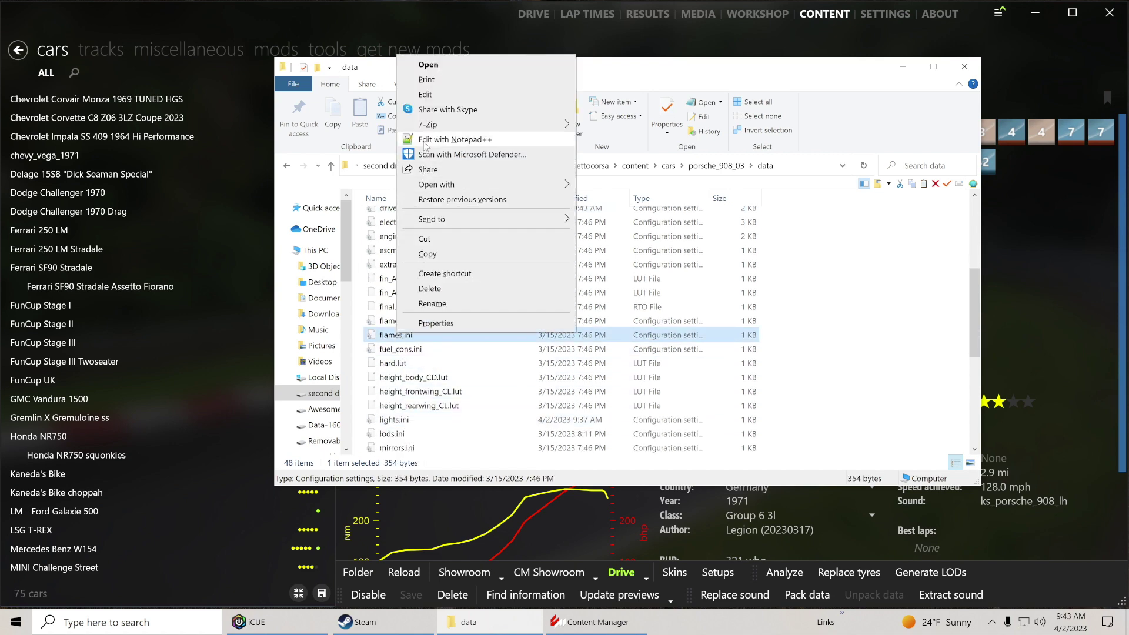
{"action": "left_click", "coordinate": [425, 139]}
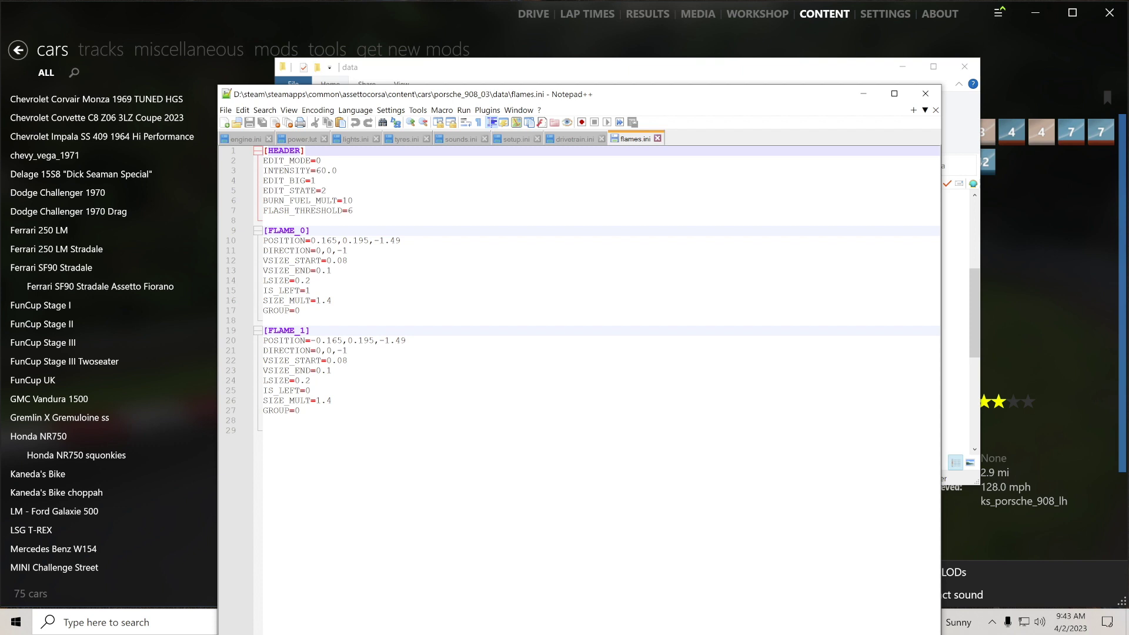
{"action": "left_click", "coordinate": [312, 170]}
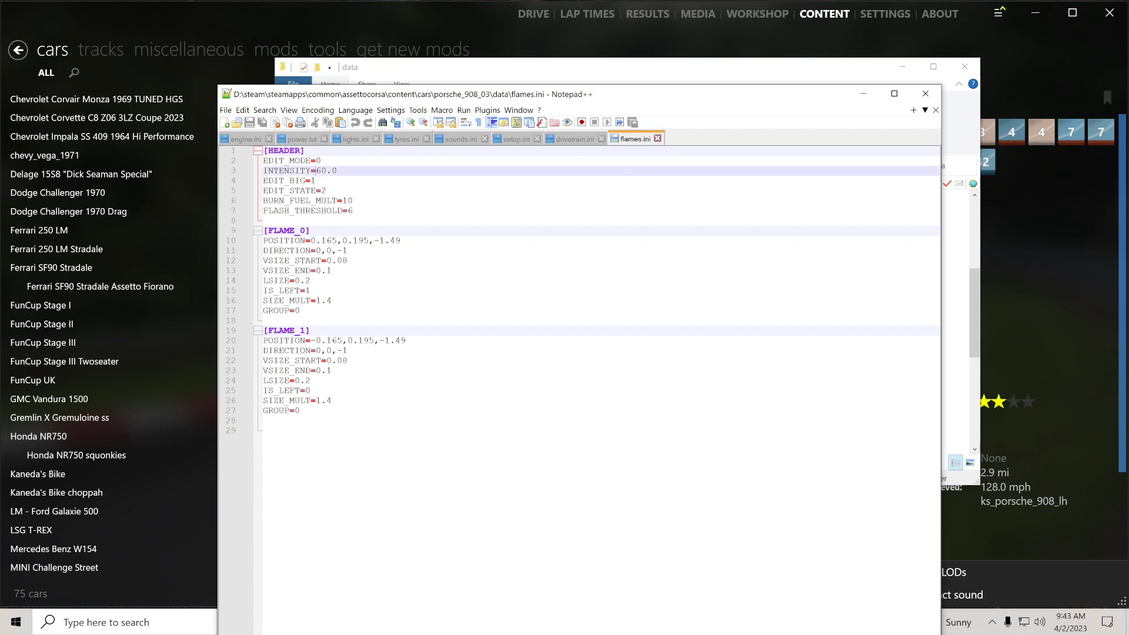
{"action": "type", "text": "4"}
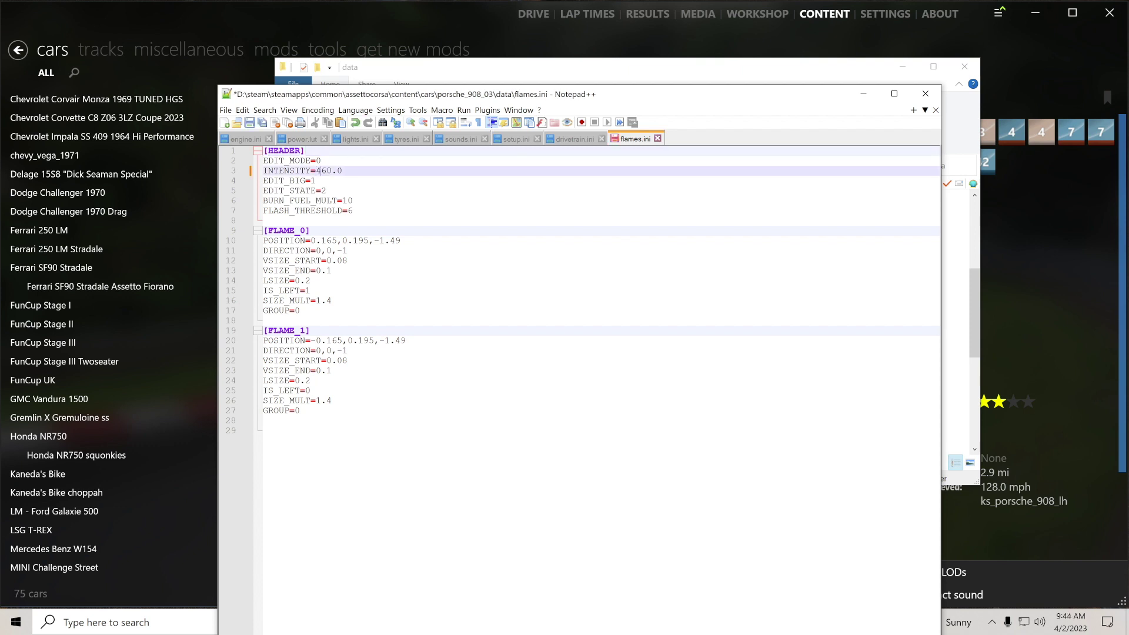
{"action": "key", "text": "shift+Left"}
{"action": "key", "text": "shift+Left"}
{"action": "key", "text": "BackSpace"}
- Copy the FLAME_0 and FLAME_1 sections and paste the pair twice at the end of flames.ini, separated by blank lines
{"action": "left_click_drag", "start_coordinate": [263, 230], "coordinate": [301, 410]}
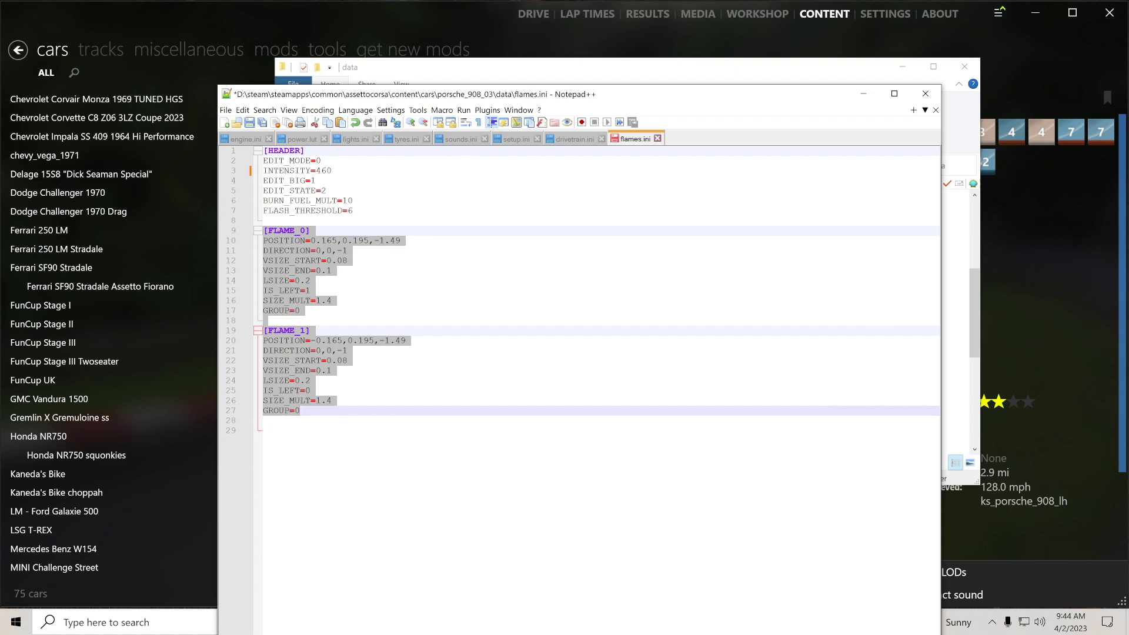
{"action": "left_click", "coordinate": [300, 410]}
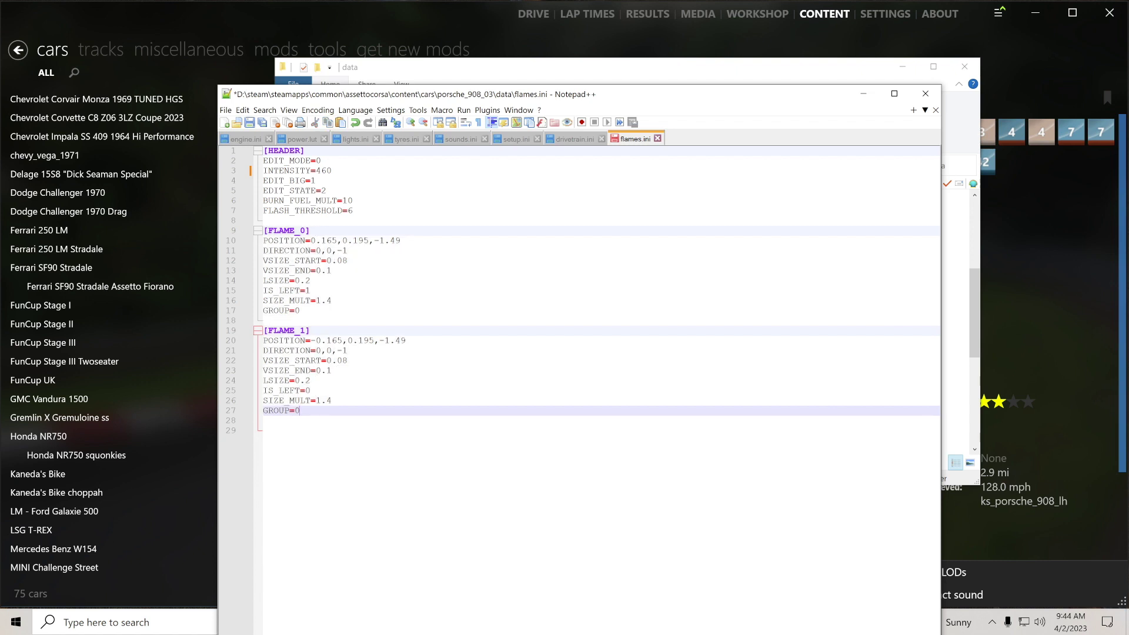
{"action": "key", "text": "Return"}
{"action": "key", "text": "Return"}
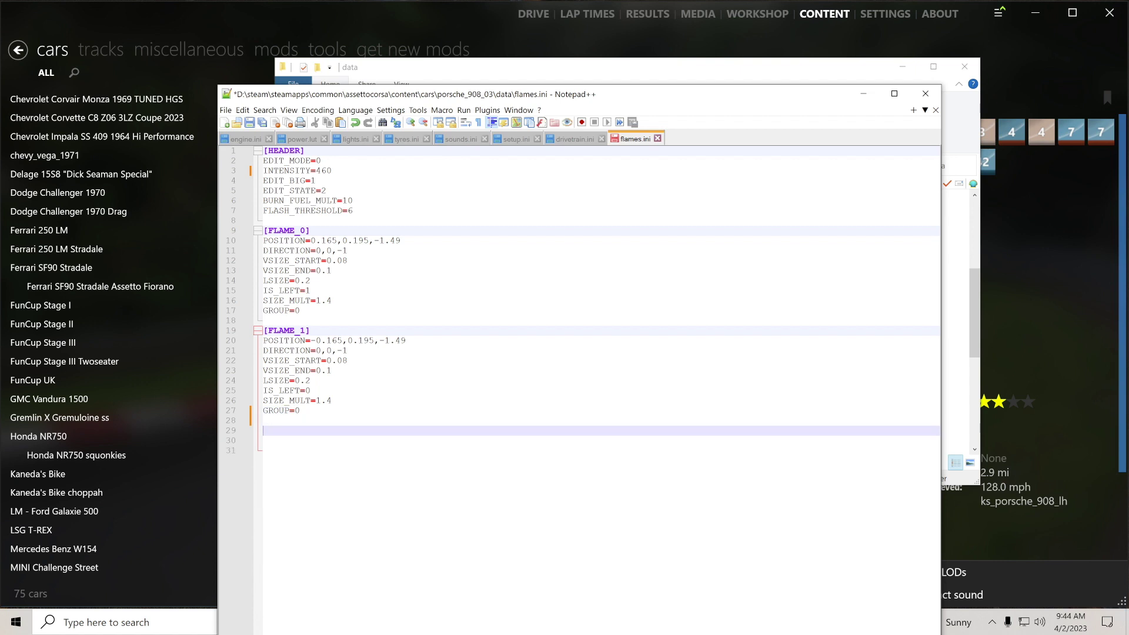
{"action": "key", "text": "ctrl+v"}
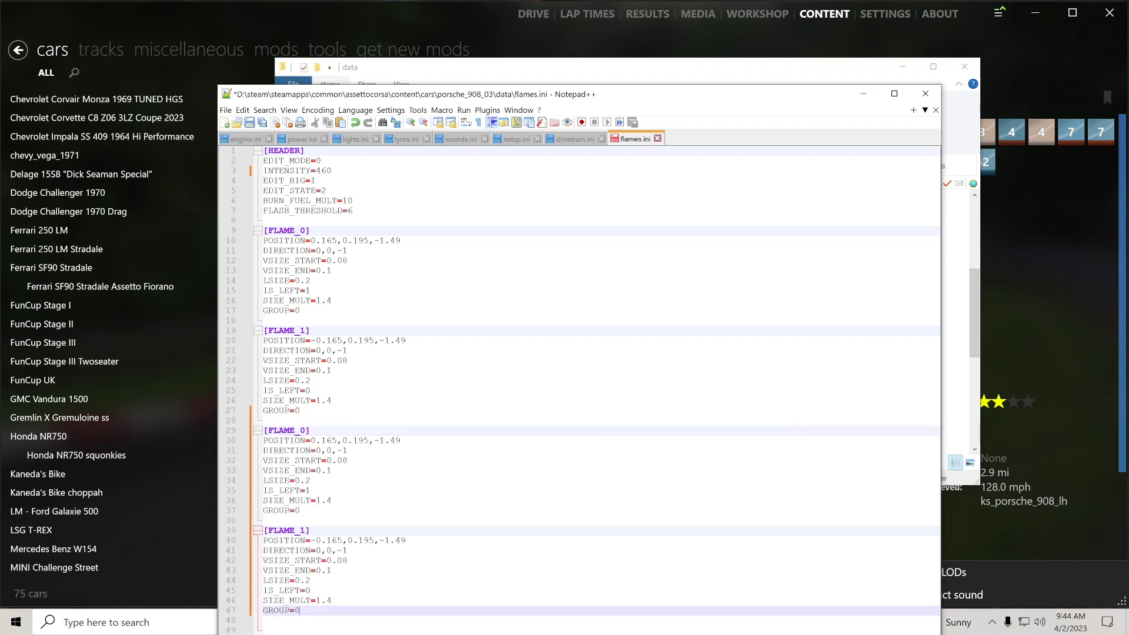
{"action": "key", "text": "Return"}
{"action": "key", "text": "Return"}
{"action": "key", "text": "ctrl+v"}
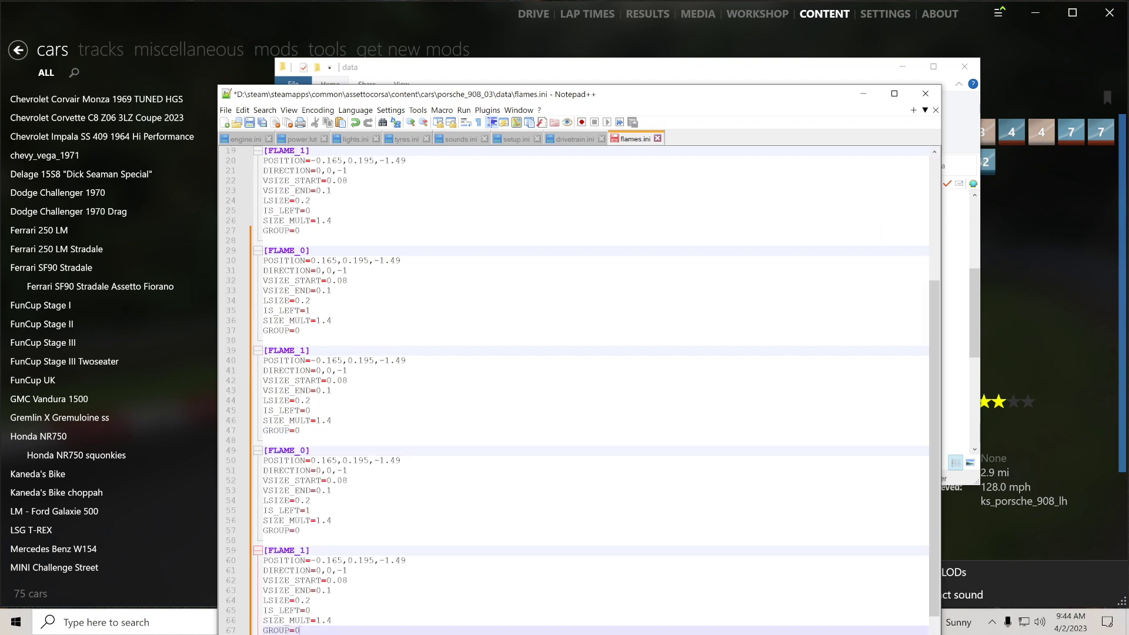
- Renumber the first pasted pair of flame sections to FLAME_2 and FLAME_3
{"action": "scroll", "coordinate": [588, 388], "scroll_direction": "up", "scroll_amount": 6}
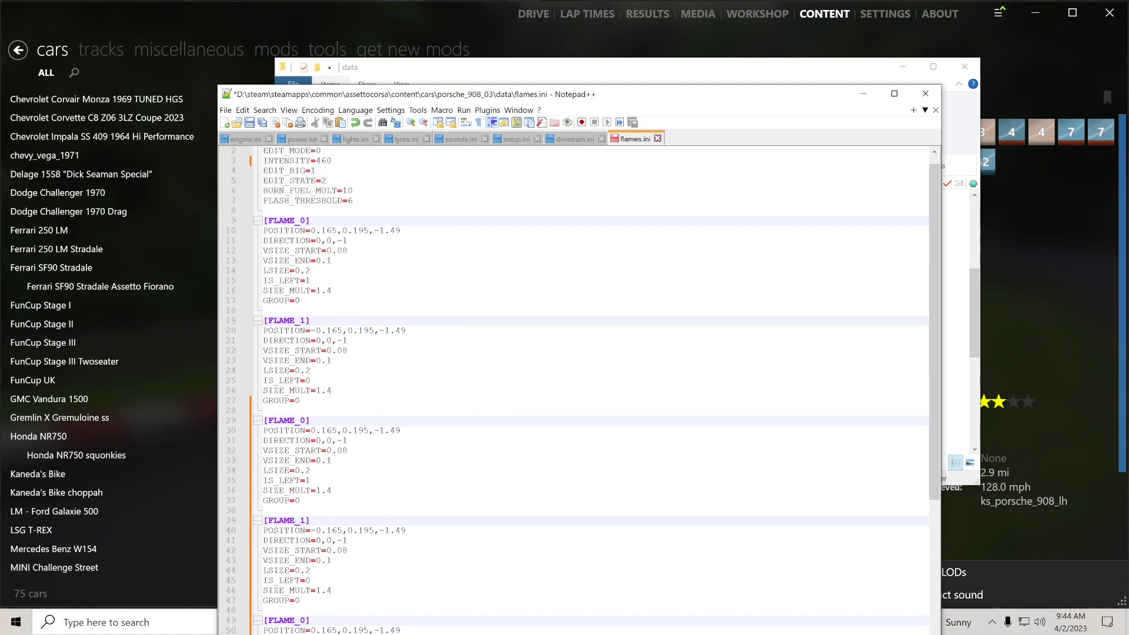
{"action": "scroll", "coordinate": [302, 471], "scroll_direction": "down", "scroll_amount": 2}
{"action": "left_click", "coordinate": [301, 460]}
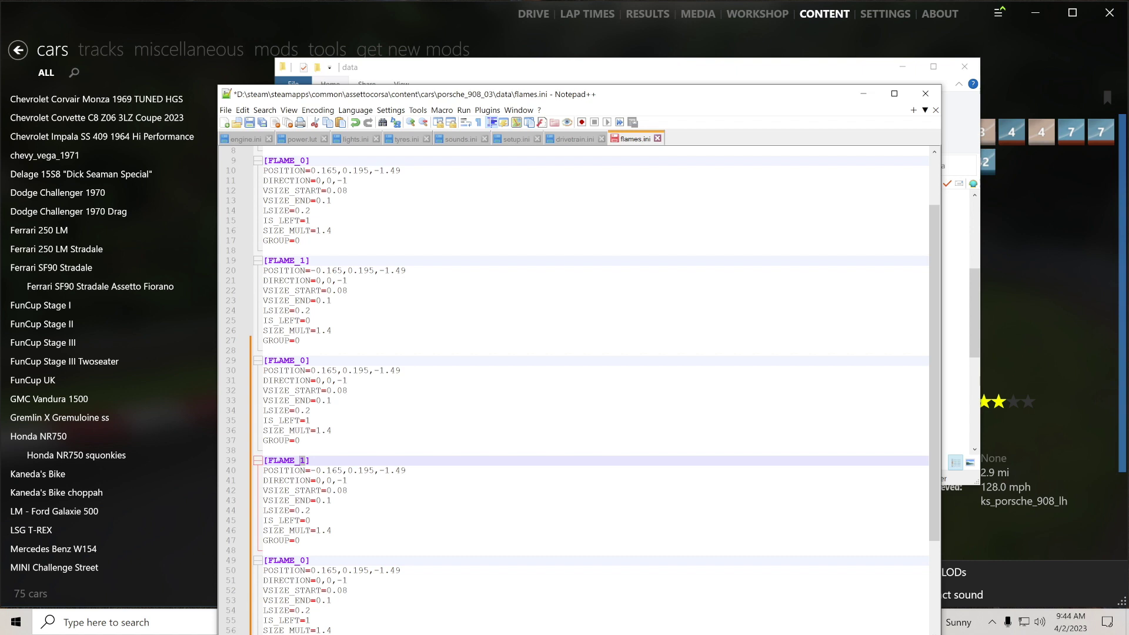
{"action": "type", "text": "3"}
{"action": "left_click_drag", "start_coordinate": [307, 360], "coordinate": [302, 360]}
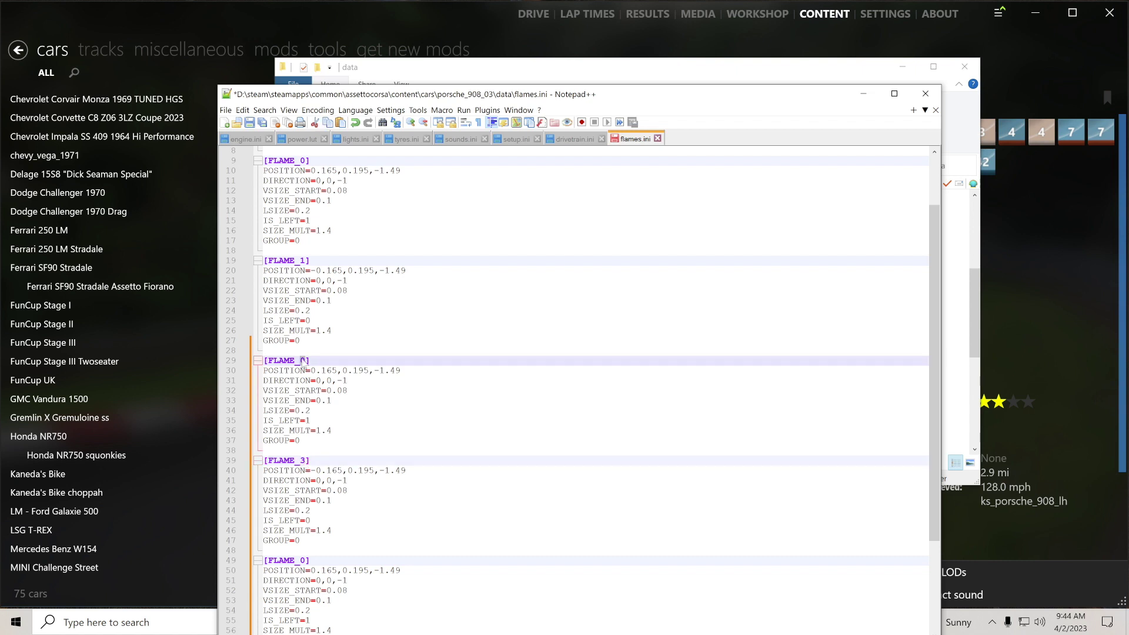
{"action": "type", "text": "2"}
- Renumber the last pasted pair of flame sections to FLAME_4 and FLAME_5 and save flames.ini
{"action": "scroll", "coordinate": [302, 363], "scroll_direction": "down", "scroll_amount": 4}
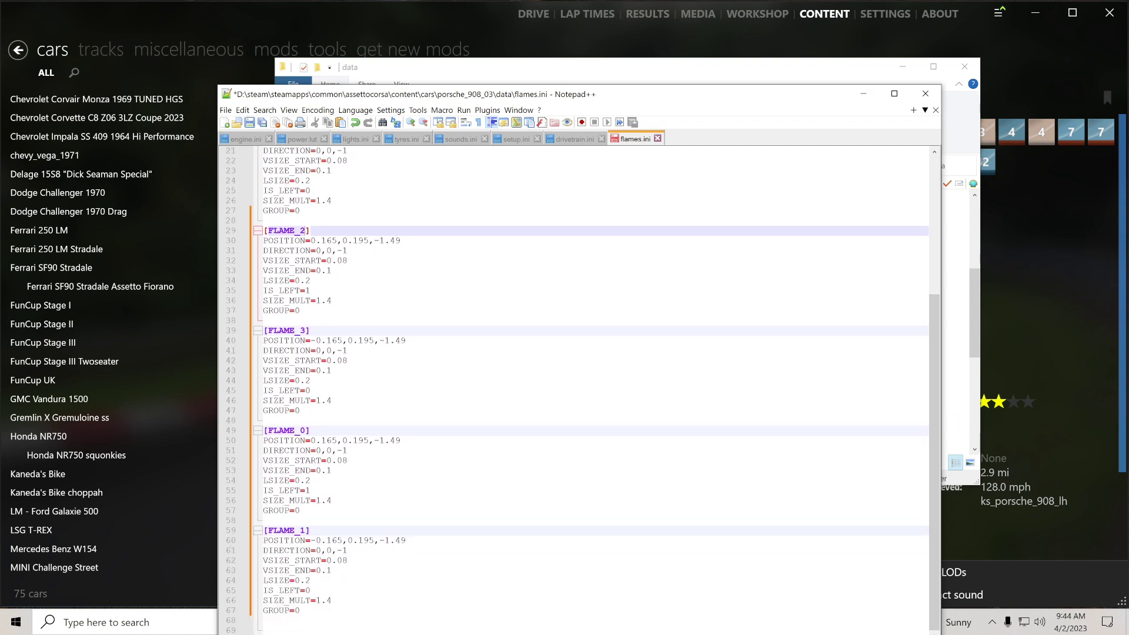
{"action": "left_click_drag", "start_coordinate": [307, 531], "coordinate": [302, 530]}
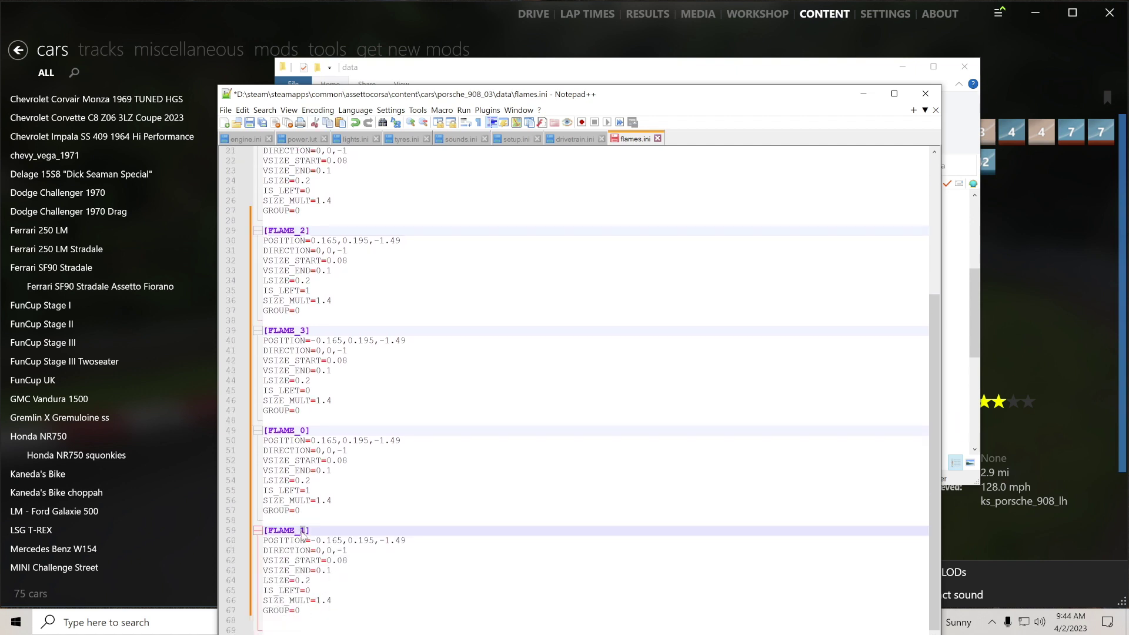
{"action": "type", "text": "5"}
{"action": "left_click", "coordinate": [302, 431]}
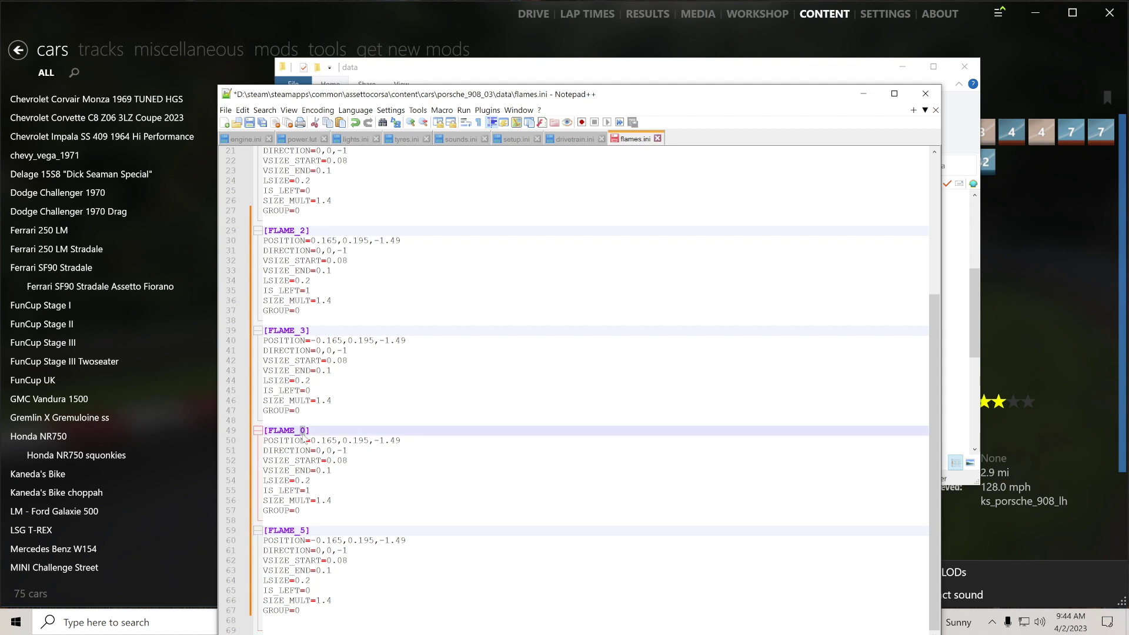
{"action": "type", "text": "4"}
{"action": "left_click", "coordinate": [250, 122]}
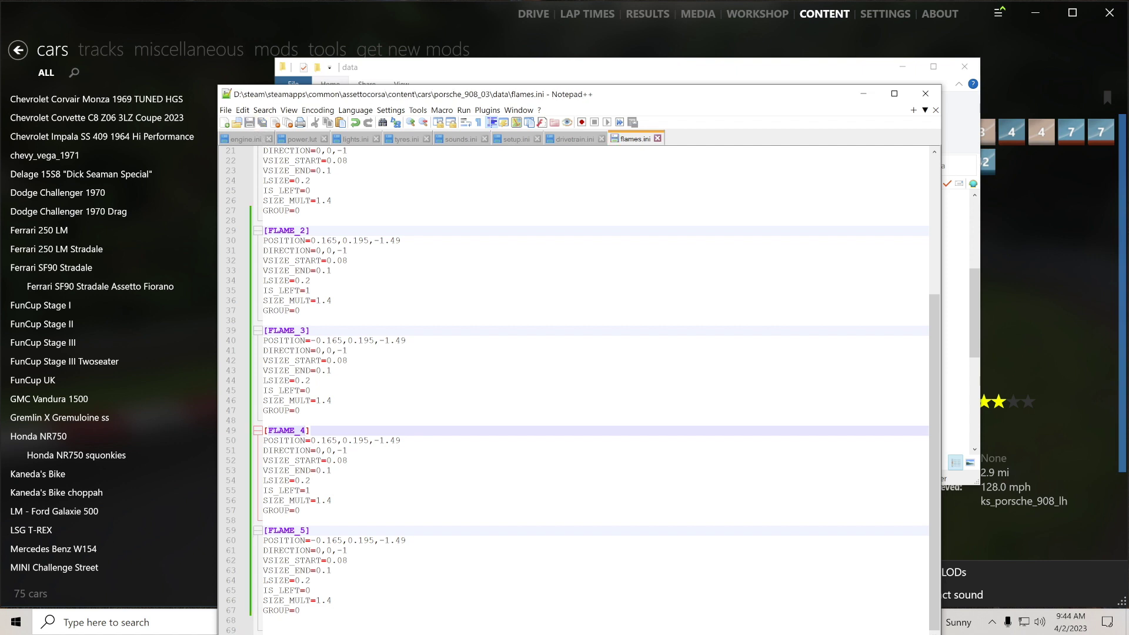
- Minimize the editor and data folder, open the Porsche 908/03 in CM Showroom and show its Flames physics markers at the exhausts
{"action": "left_click", "coordinate": [862, 95]}
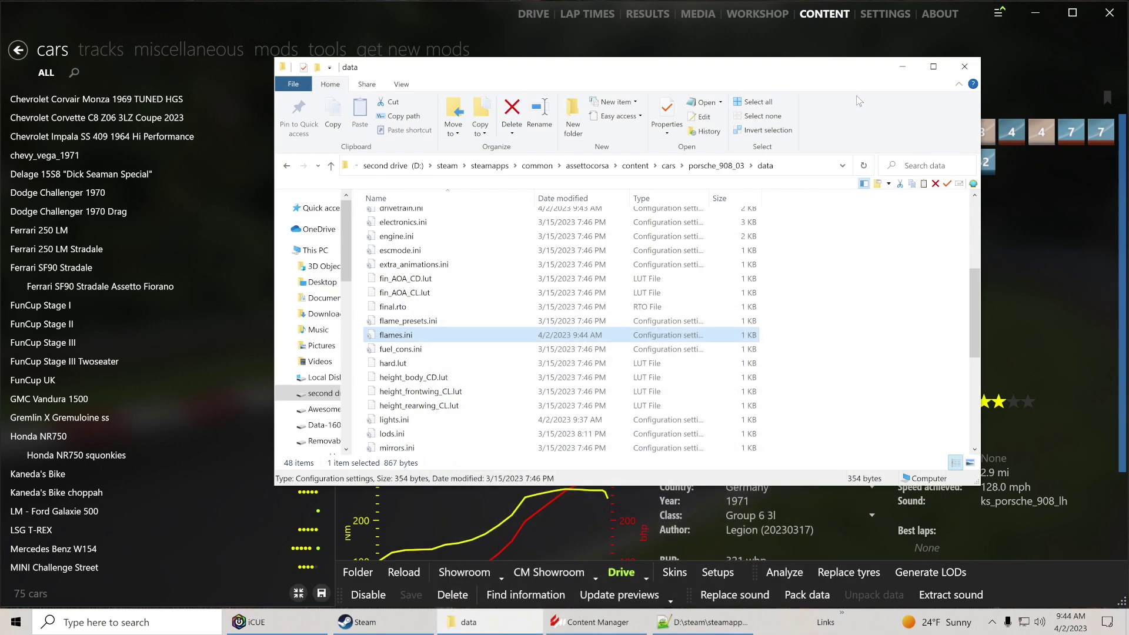
{"action": "left_click", "coordinate": [891, 68]}
{"action": "left_click", "coordinate": [558, 580]}
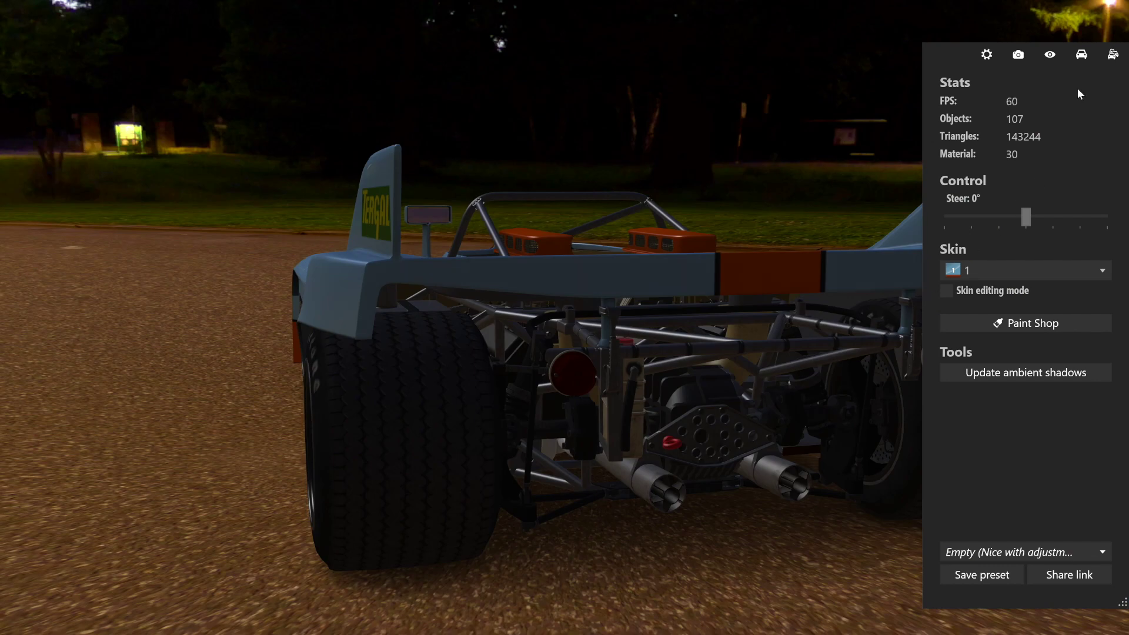
{"action": "left_click", "coordinate": [1081, 56]}
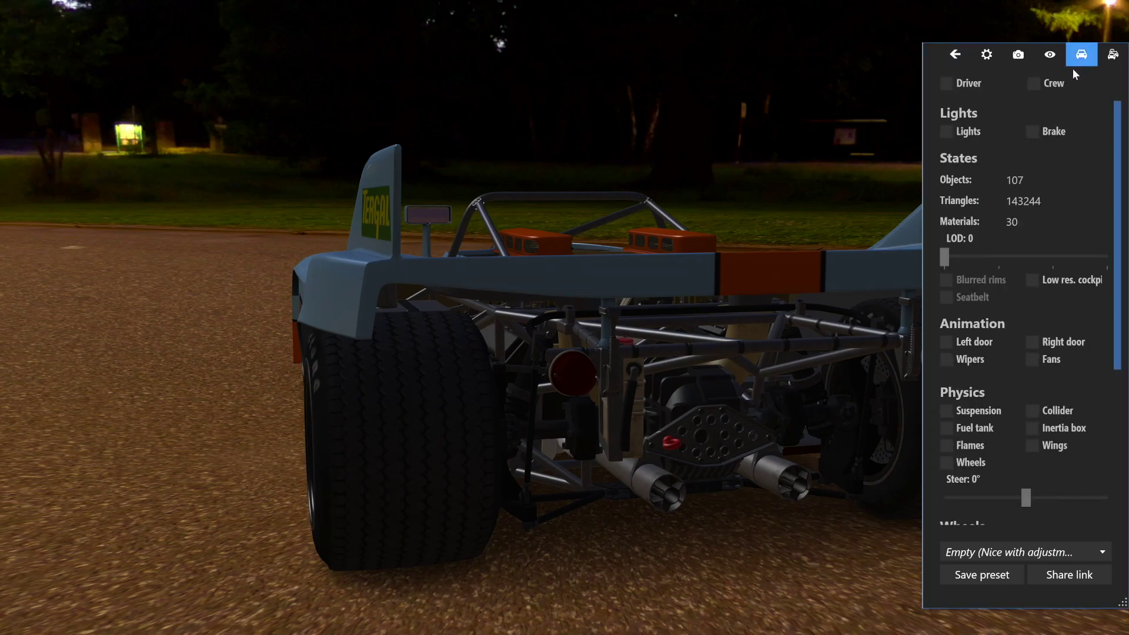
{"action": "left_click", "coordinate": [948, 445]}
{"action": "left_click_drag", "start_coordinate": [804, 375], "coordinate": [657, 341]}
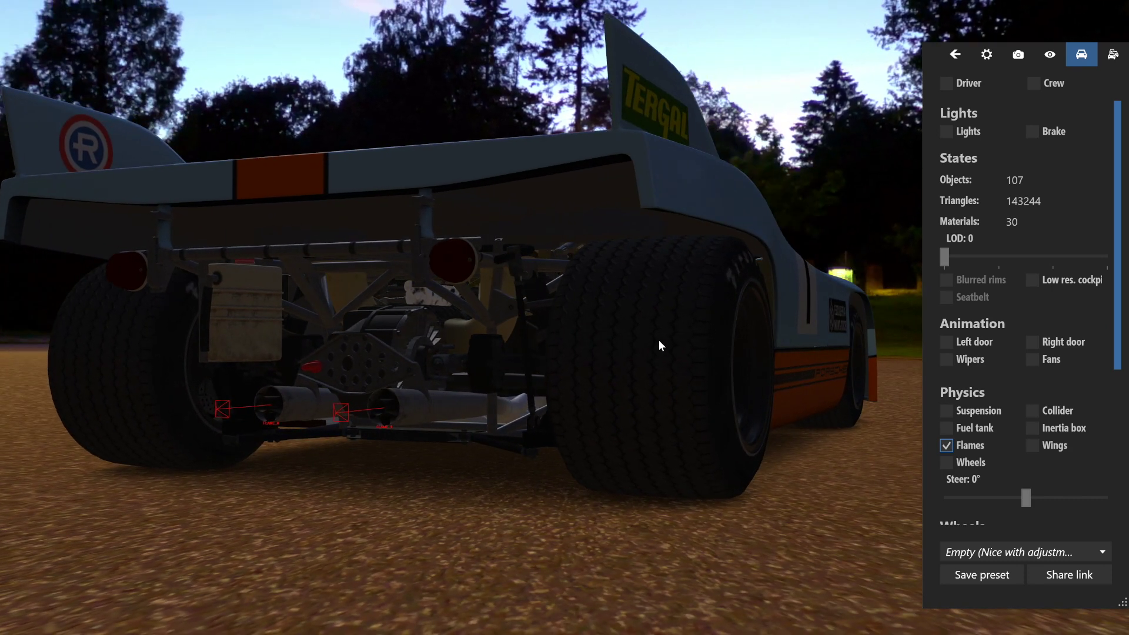
- Display the movement handles on the flame points and pull the stacked markers apart at the car's right exhaust outlet
{"action": "key", "text": "ctrl"}
{"action": "left_click_drag", "start_coordinate": [384, 393], "coordinate": [384, 390]}
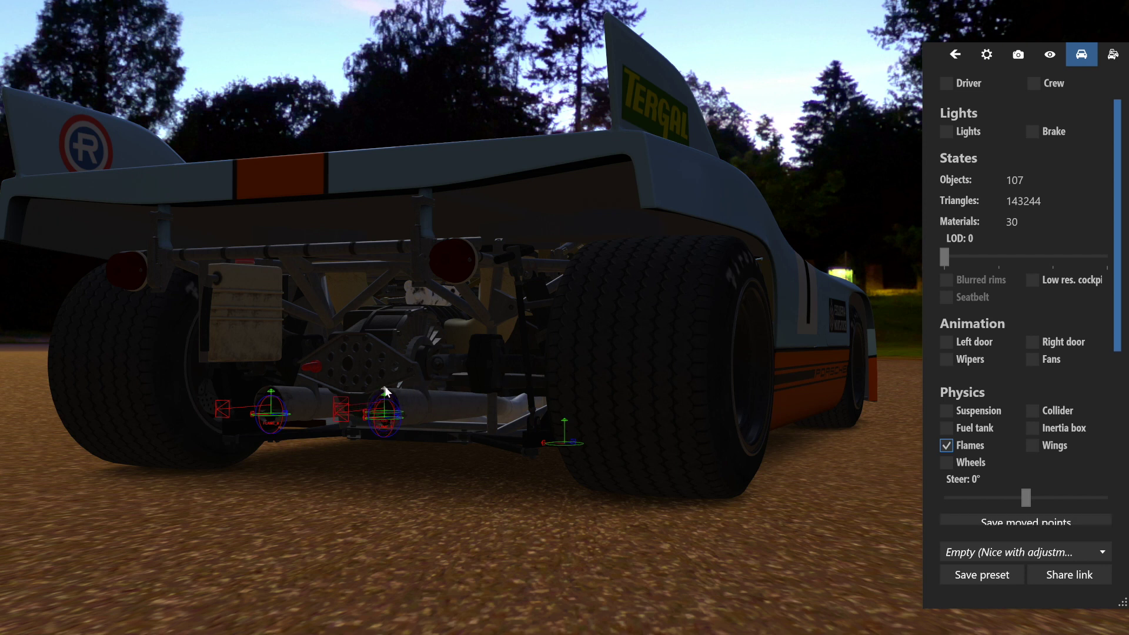
{"action": "left_click_drag", "start_coordinate": [461, 376], "coordinate": [359, 373]}
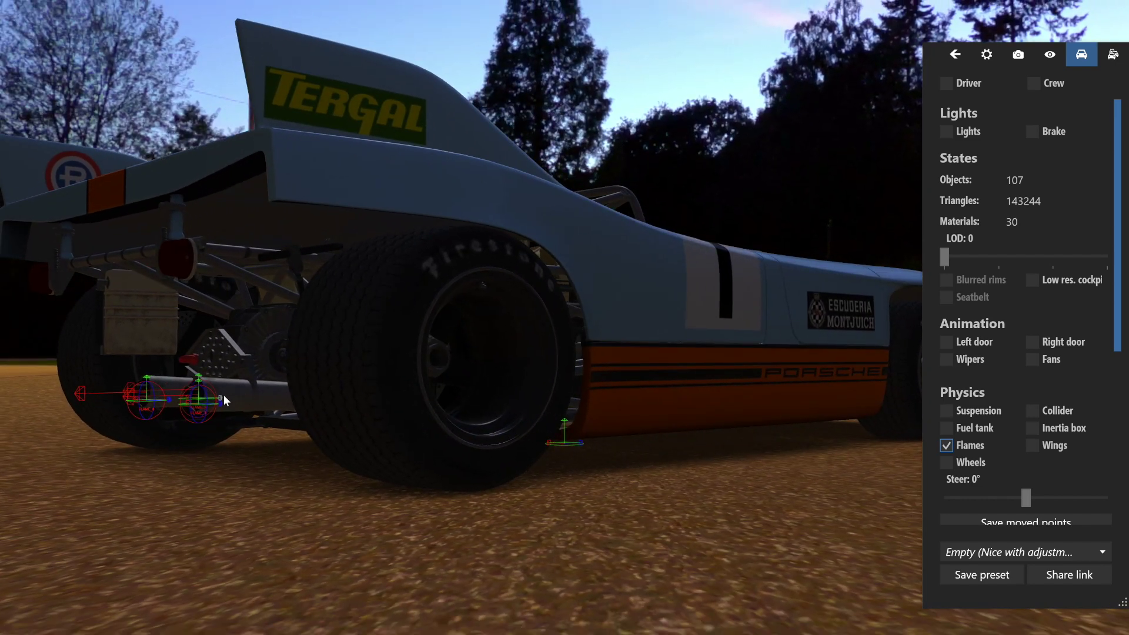
{"action": "left_click_drag", "start_coordinate": [225, 395], "coordinate": [197, 402]}
{"action": "left_click_drag", "start_coordinate": [223, 397], "coordinate": [239, 394]}
{"action": "left_click_drag", "start_coordinate": [201, 474], "coordinate": [452, 491]}
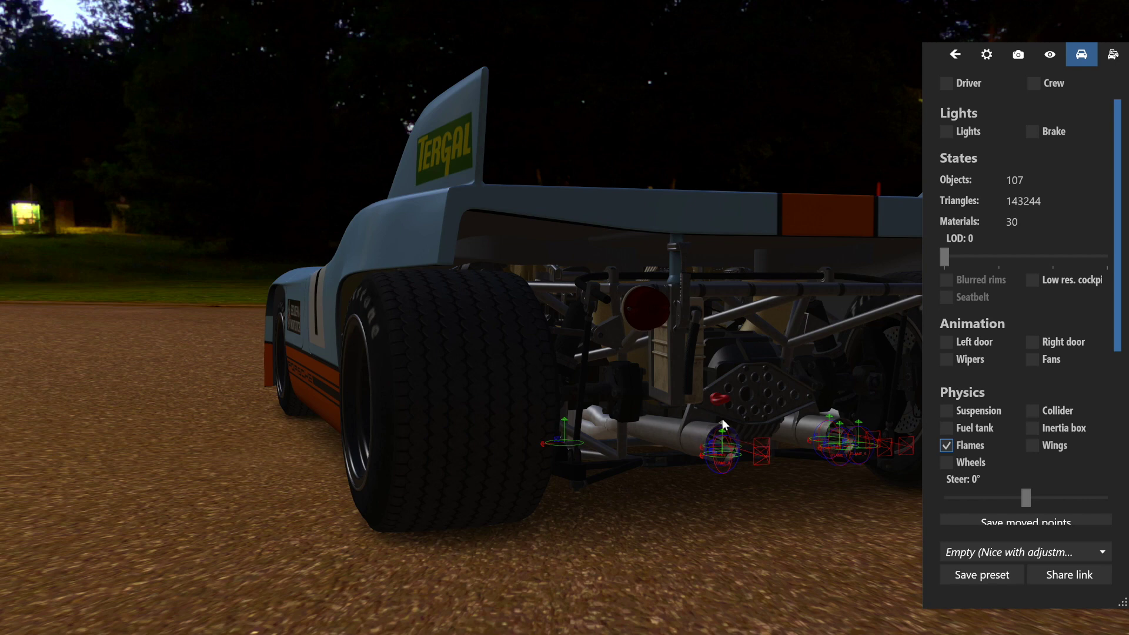
- Spread out the overlapping flame markers at the car's left exhaust outlet and save the moved points
{"action": "left_click_drag", "start_coordinate": [665, 401], "coordinate": [709, 397]}
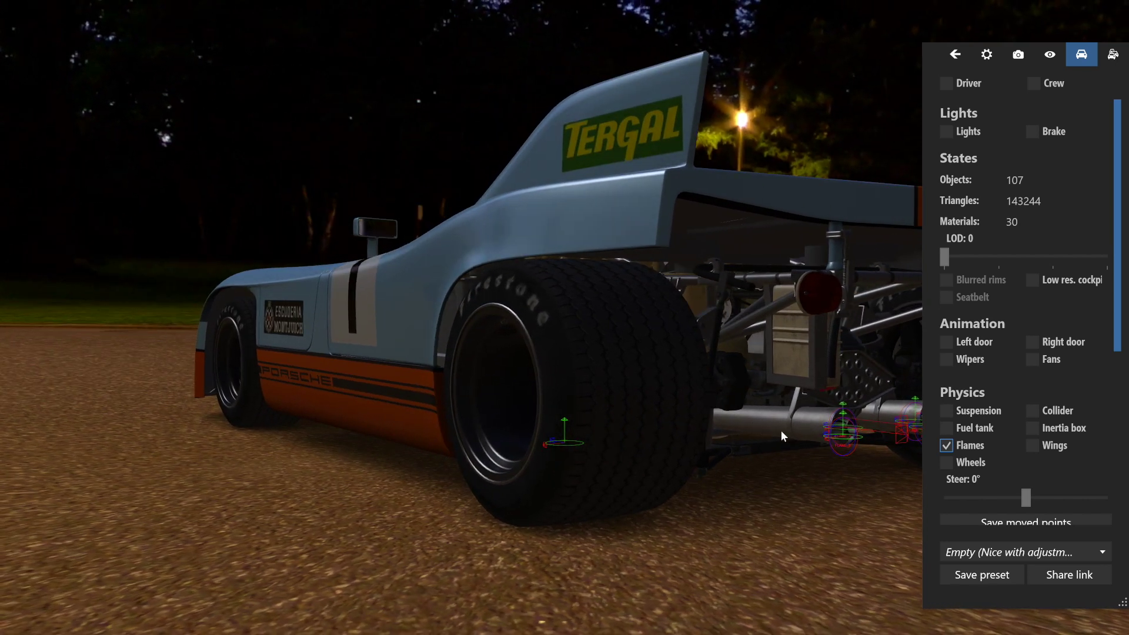
{"action": "left_click_drag", "start_coordinate": [822, 424], "coordinate": [841, 428]}
{"action": "left_click_drag", "start_coordinate": [830, 410], "coordinate": [369, 401]}
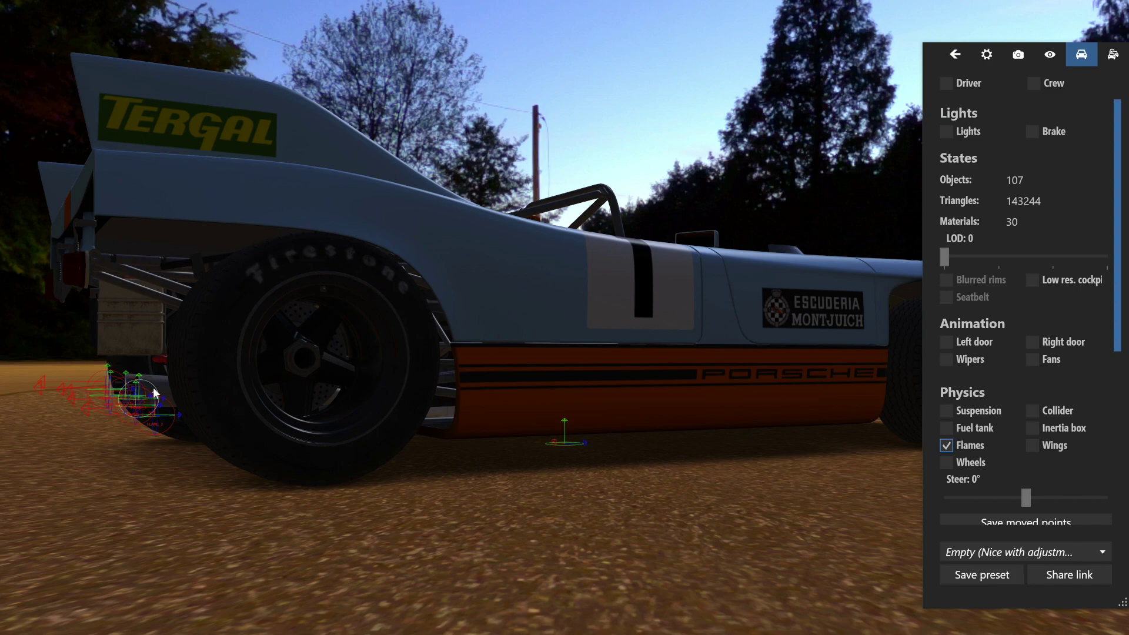
{"action": "left_click_drag", "start_coordinate": [224, 352], "coordinate": [469, 348]}
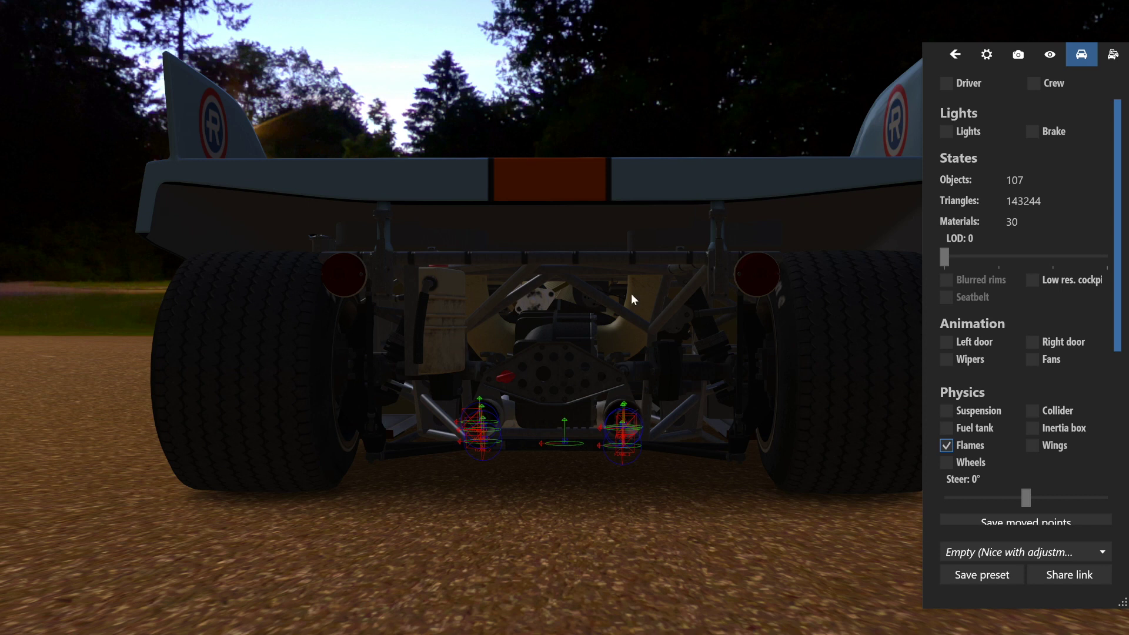
{"action": "left_click_drag", "start_coordinate": [1120, 291], "coordinate": [1085, 386]}
{"action": "left_click", "coordinate": [1044, 365]}
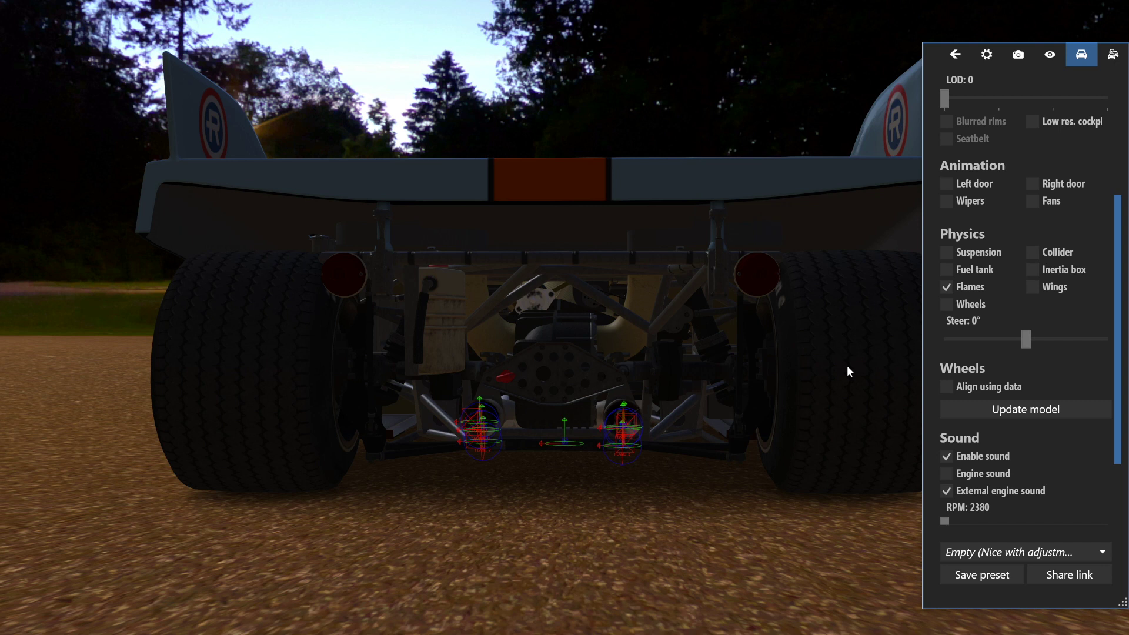
- Hide the Flames physics markers, exit the showroom and close Content Manager
{"action": "left_click", "coordinate": [947, 287]}
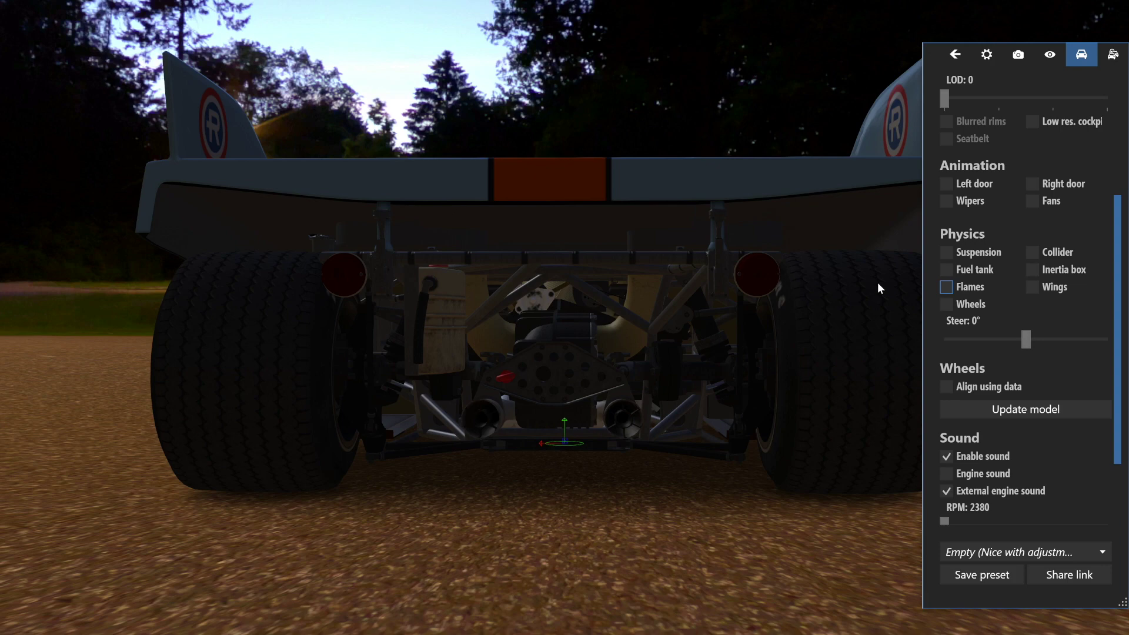
{"action": "left_click_drag", "start_coordinate": [675, 191], "coordinate": [828, 202]}
{"action": "scroll", "coordinate": [671, 236], "scroll_direction": "down", "scroll_amount": 4}
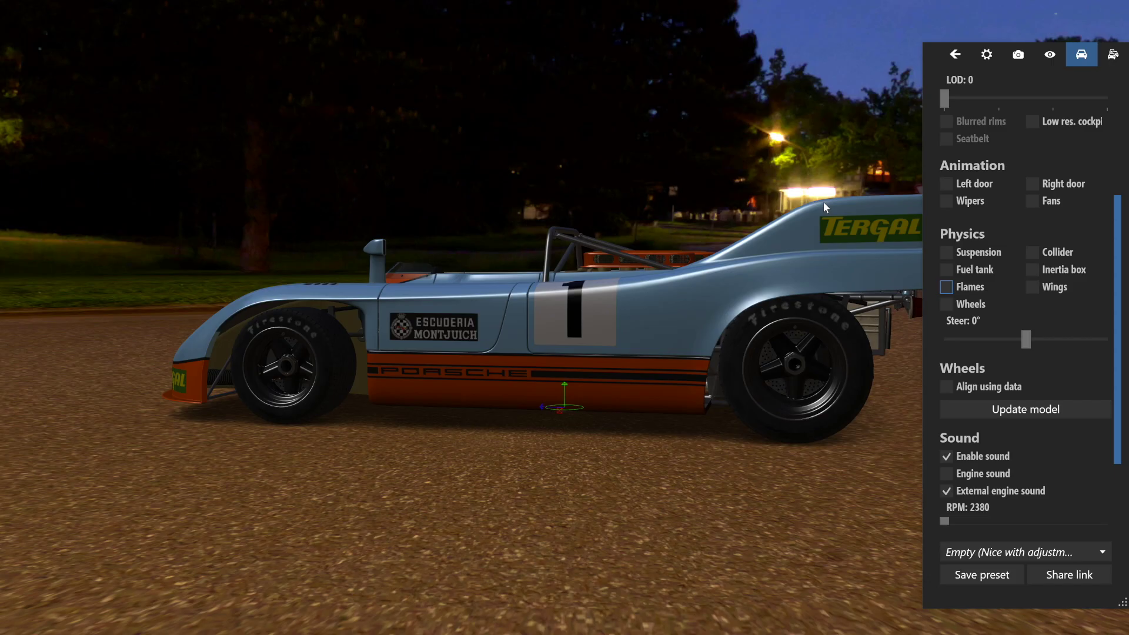
{"action": "key", "text": "Escape"}
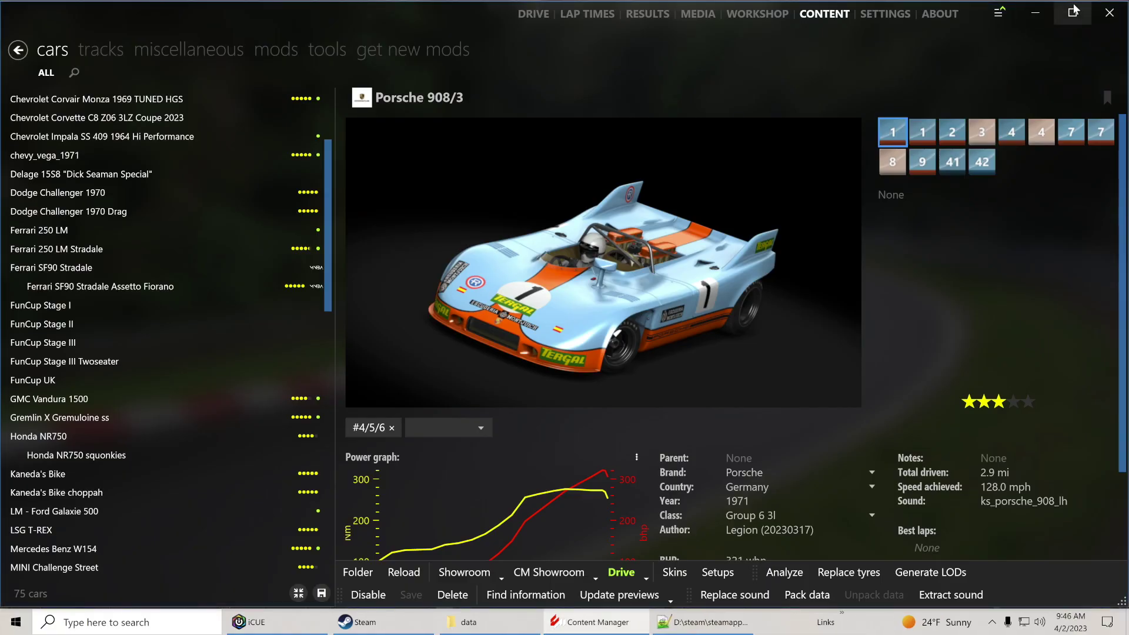
{"action": "left_click", "coordinate": [1111, 13]}
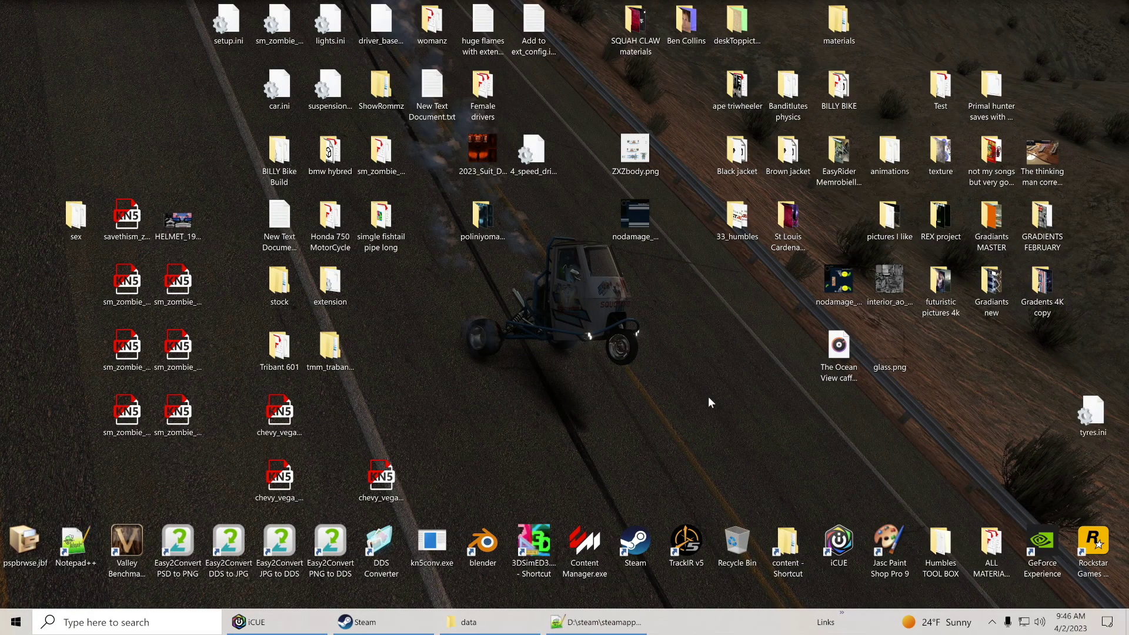
- Return to flames.ini in Notepad++ and decline reloading the externally modified version
{"action": "left_click", "coordinate": [481, 624]}
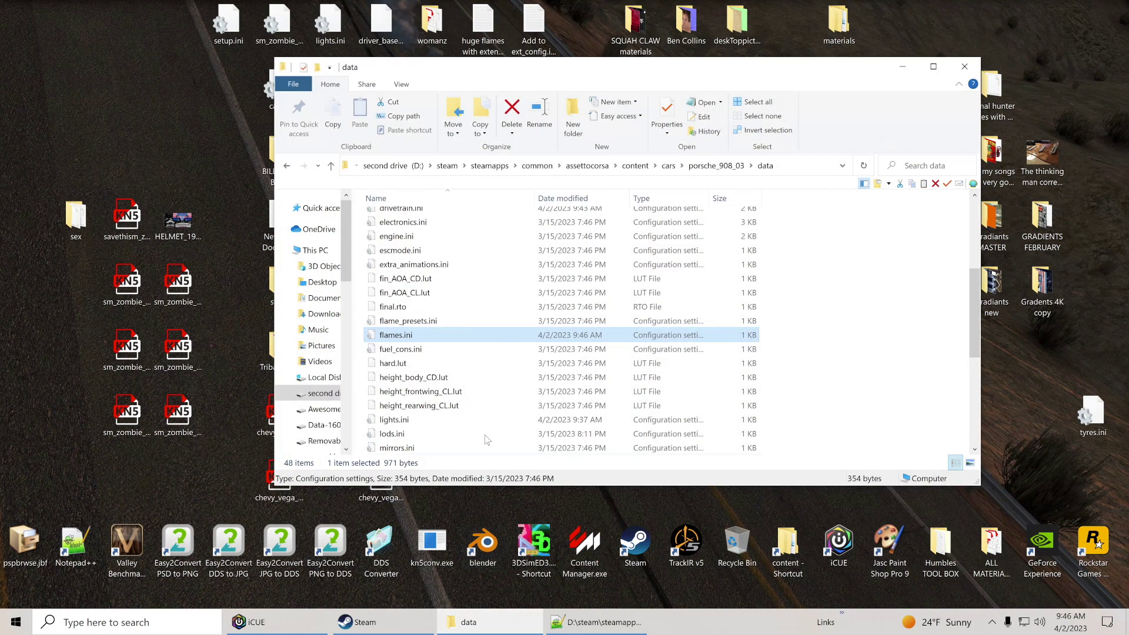
{"action": "left_click", "coordinate": [586, 621]}
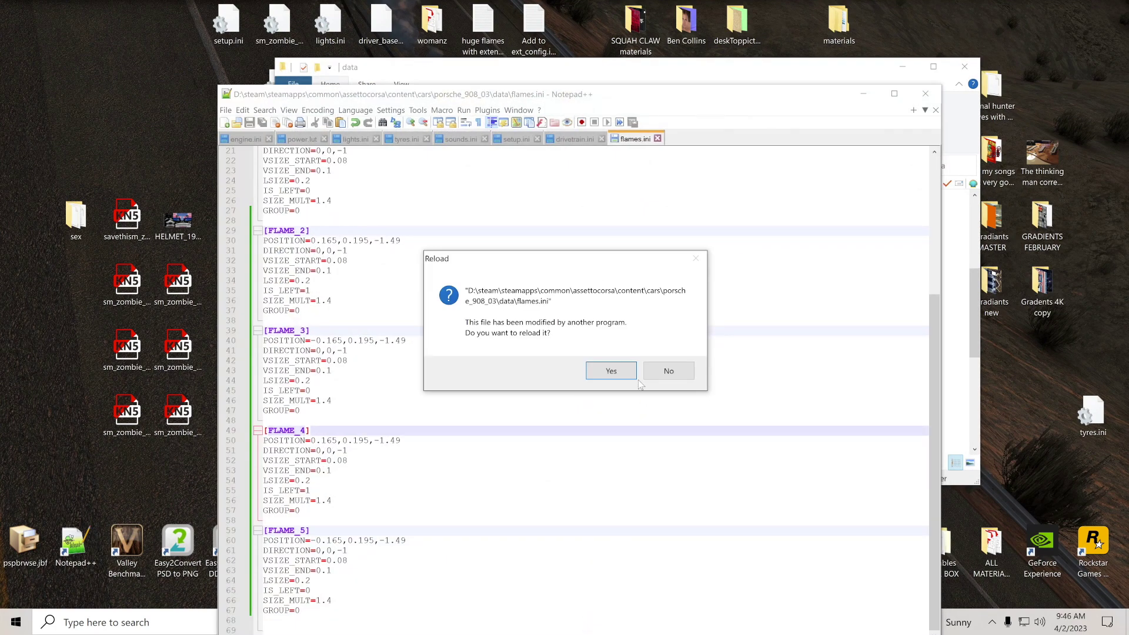
{"action": "left_click", "coordinate": [668, 370]}
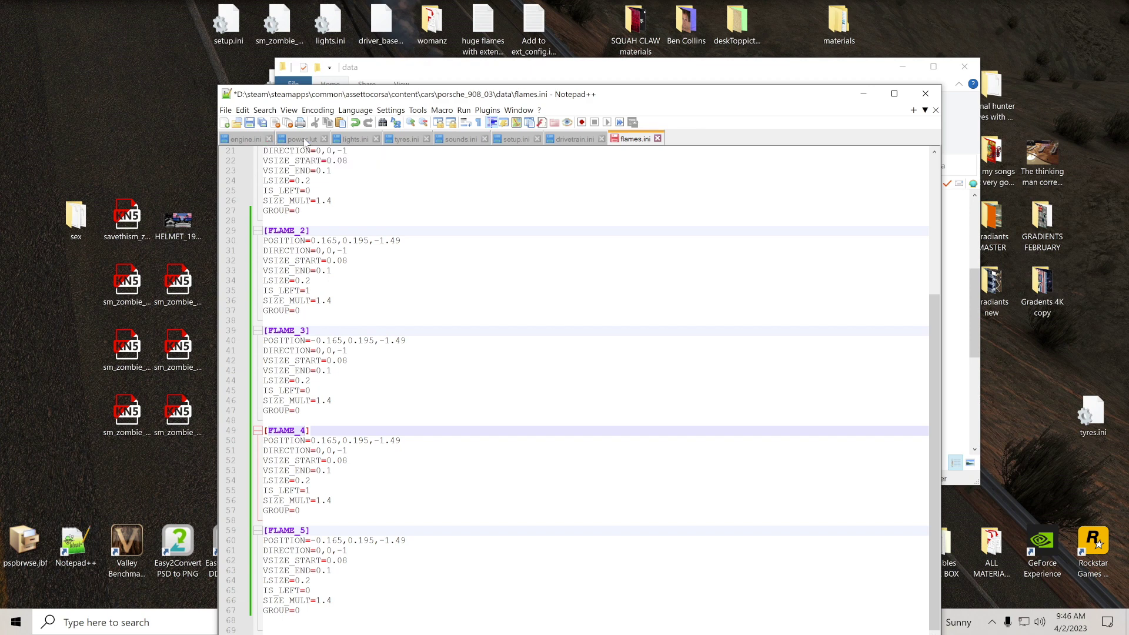
- Close lights.ini, tyres.ini, sounds.ini, setup.ini and drivetrain.ini, and save flames.ini
{"action": "left_click", "coordinate": [376, 139]}
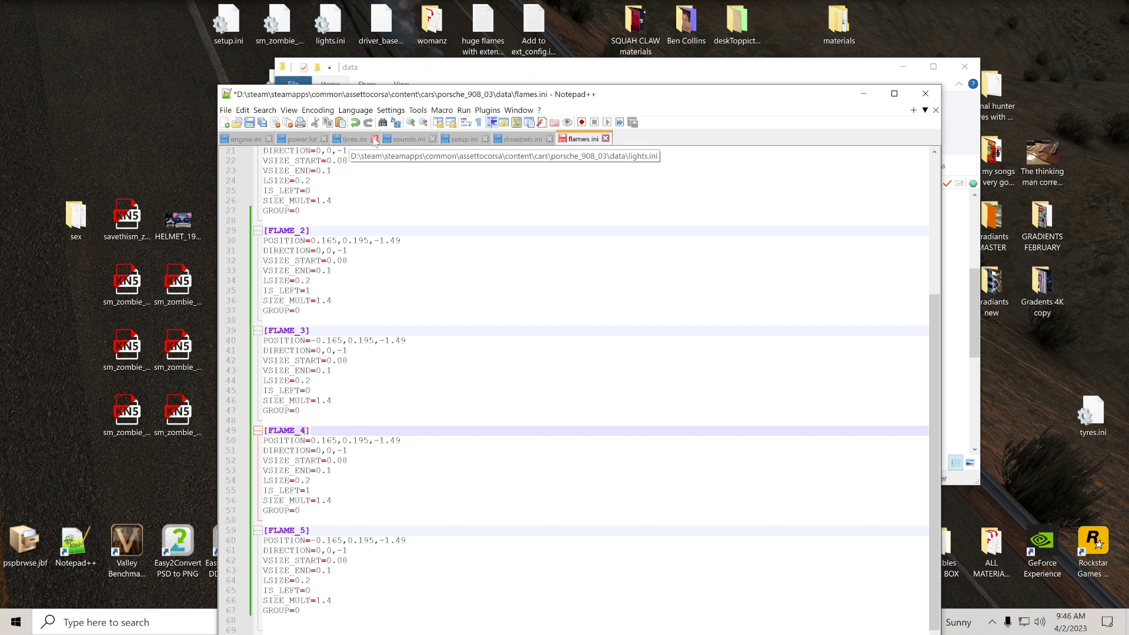
{"action": "left_click", "coordinate": [374, 139]}
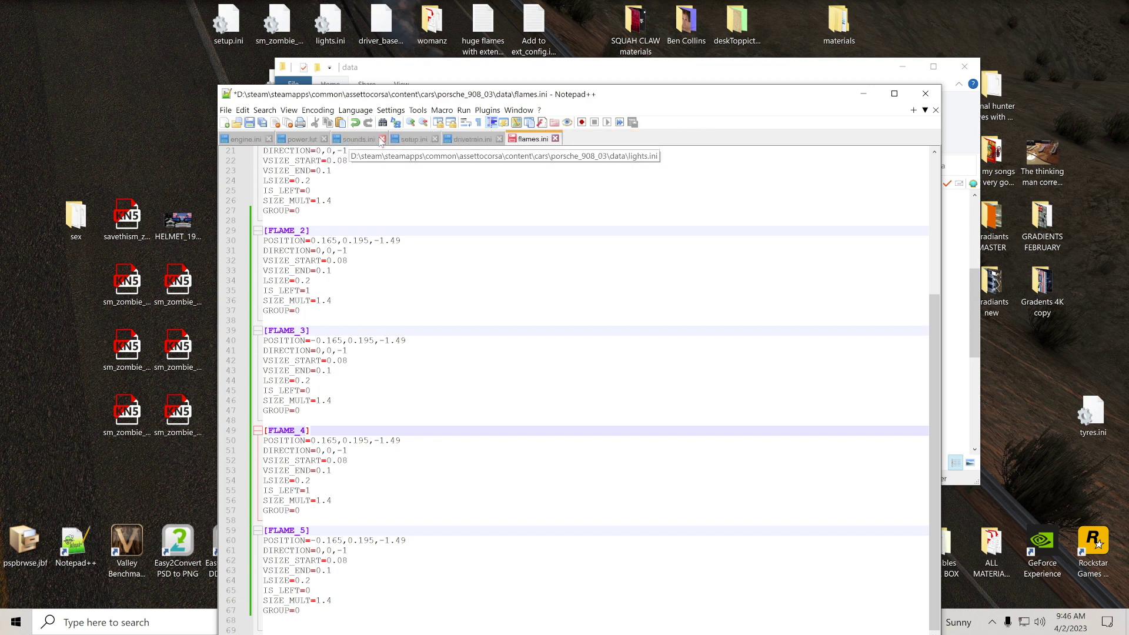
{"action": "left_click", "coordinate": [380, 140]}
{"action": "left_click", "coordinate": [377, 140]}
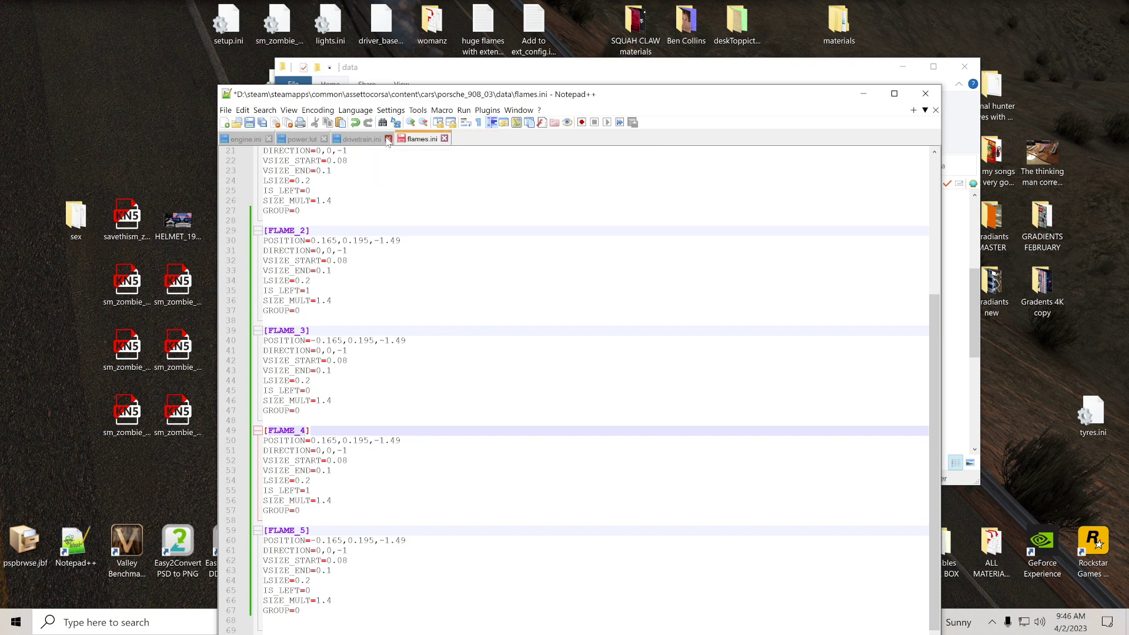
{"action": "left_click", "coordinate": [387, 140]}
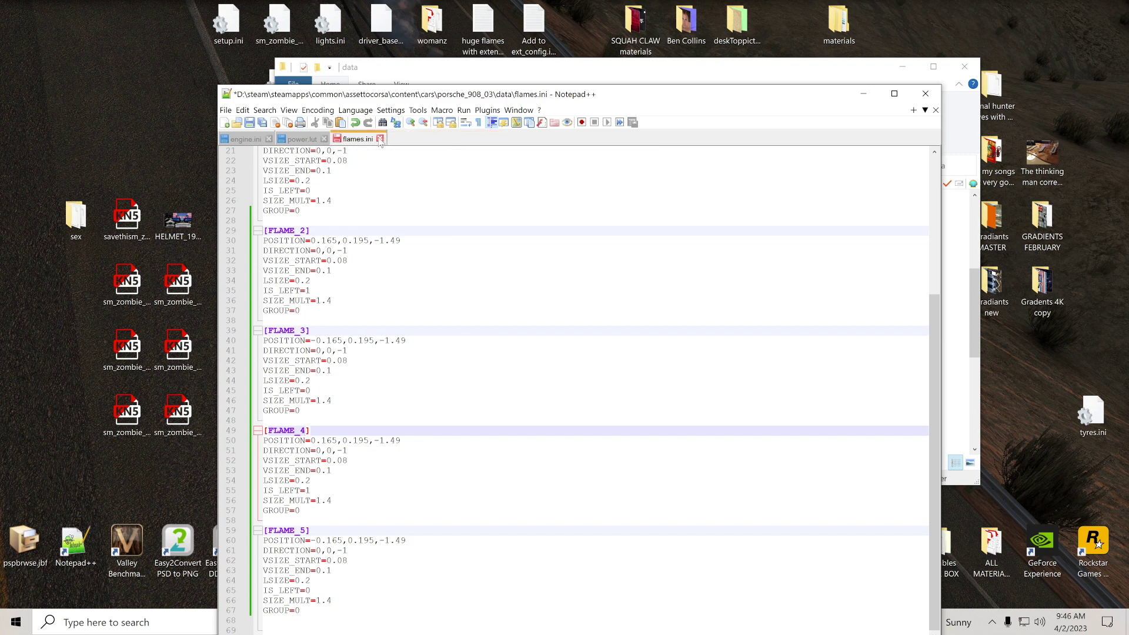
{"action": "left_click", "coordinate": [248, 123]}
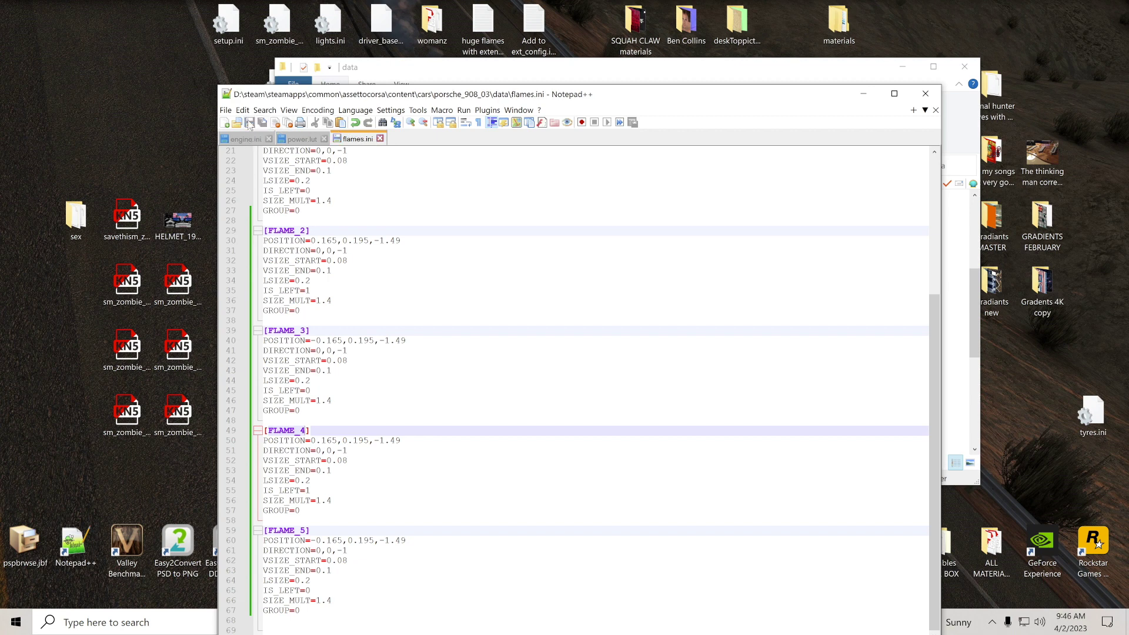
- Go up to the porsche_908_03 folder and open ext_config.ini from its extension folder in Notepad++
{"action": "left_click", "coordinate": [868, 71]}
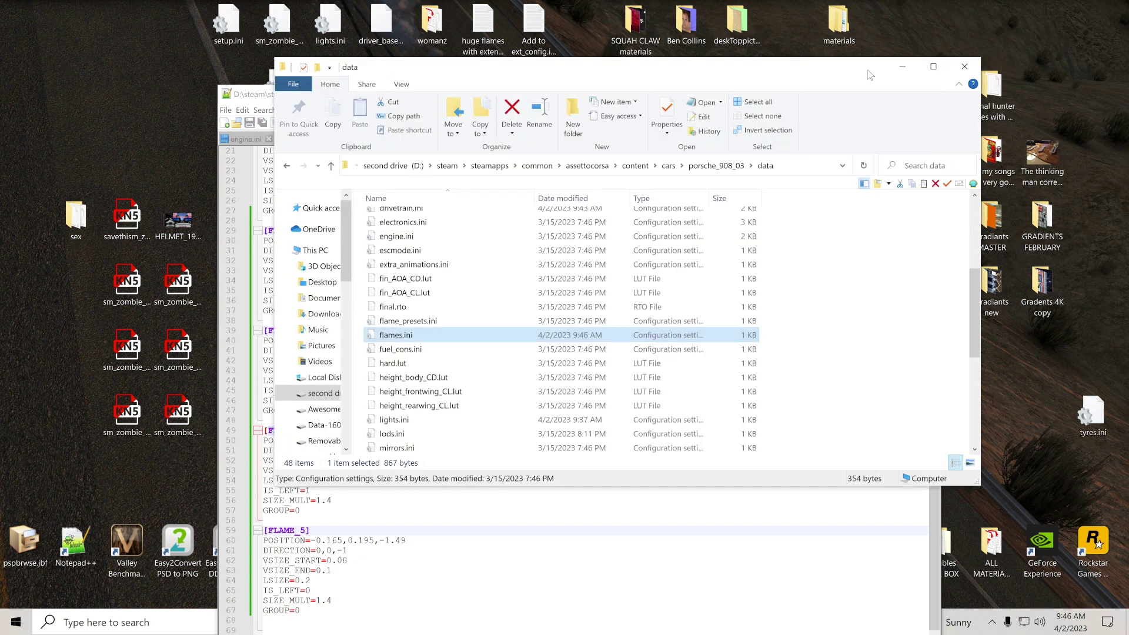
{"action": "left_click", "coordinate": [346, 166]}
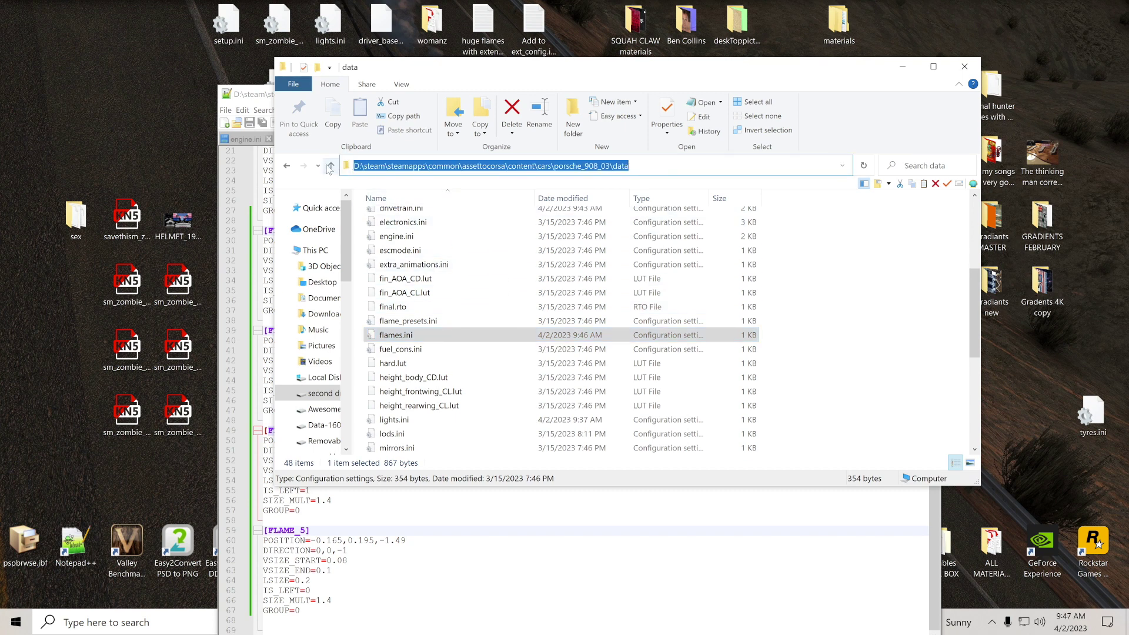
{"action": "left_click", "coordinate": [331, 166]}
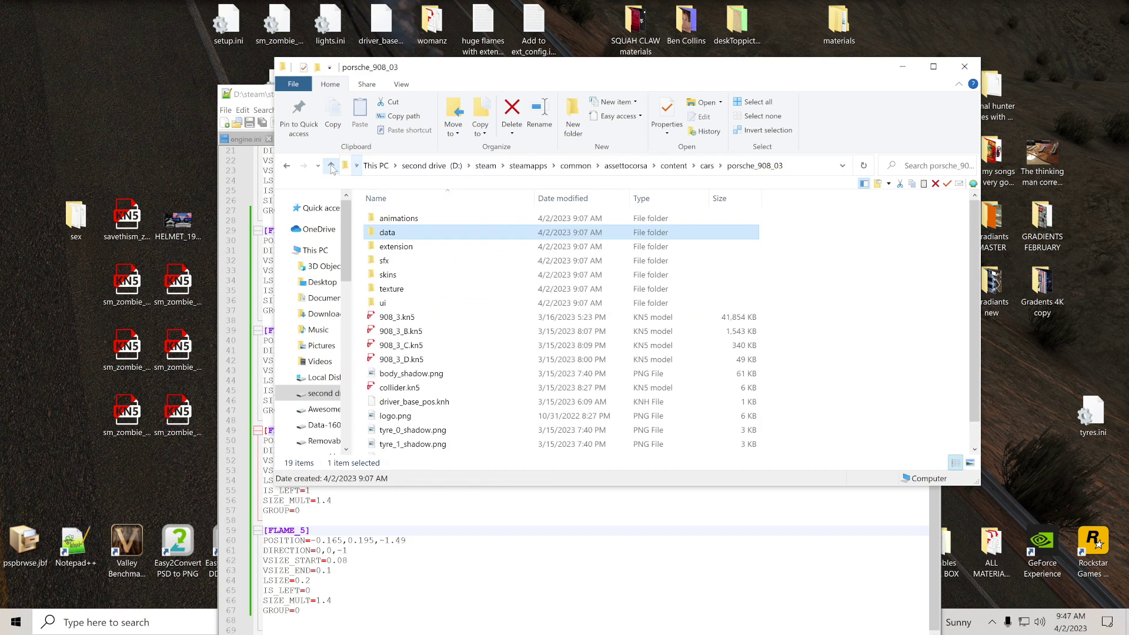
{"action": "double_click", "coordinate": [405, 247]}
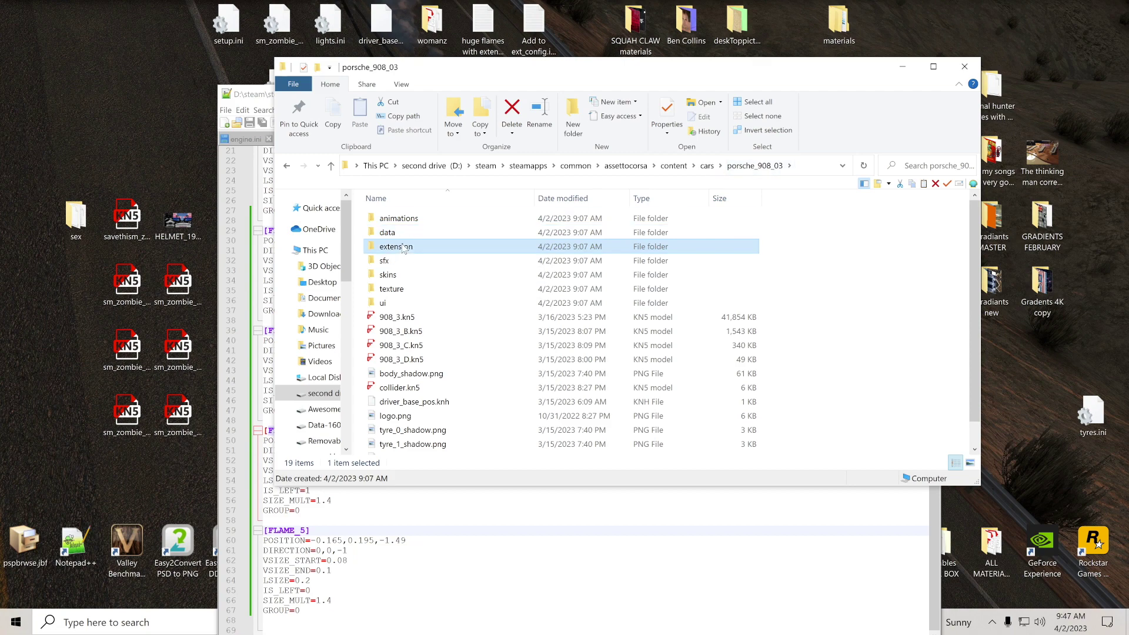
{"action": "right_click", "coordinate": [402, 220]}
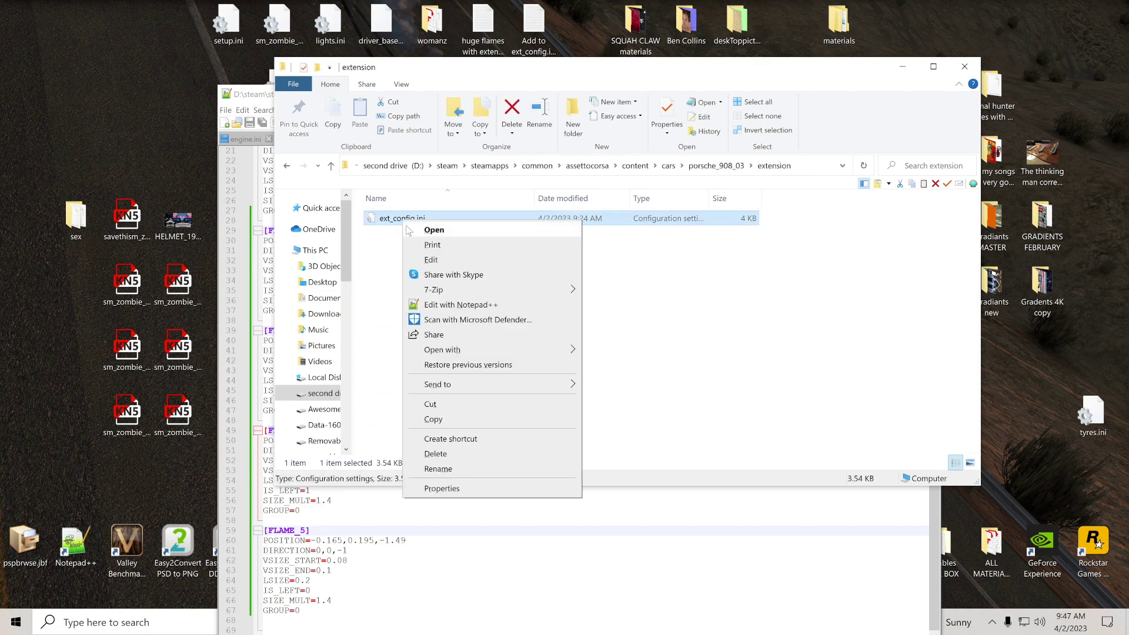
{"action": "left_click", "coordinate": [429, 305]}
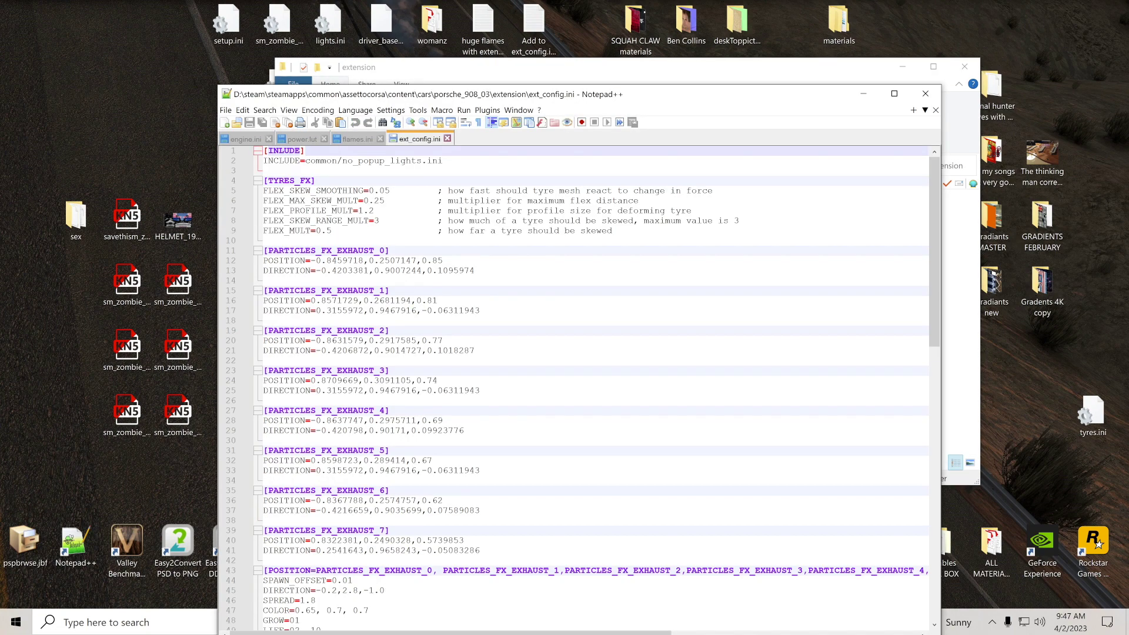
- Move flames.ini to a second view beside ext_config.ini, minimize the extension folder and widen the editor window to fit both files
{"action": "left_click_drag", "start_coordinate": [770, 103], "coordinate": [674, 111]}
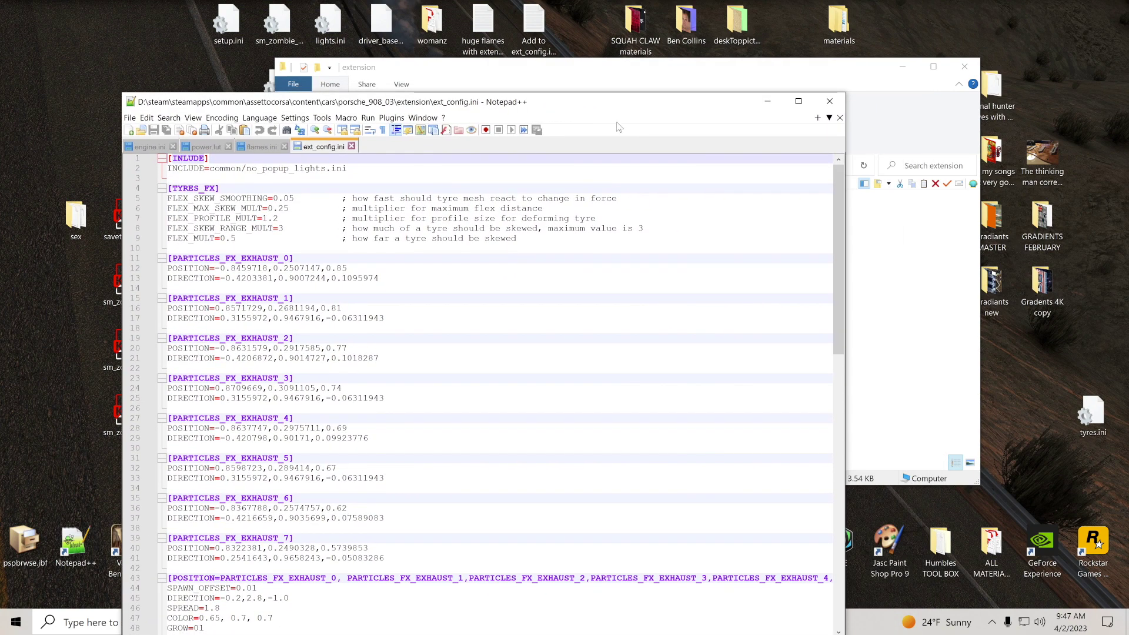
{"action": "right_click", "coordinate": [263, 149]}
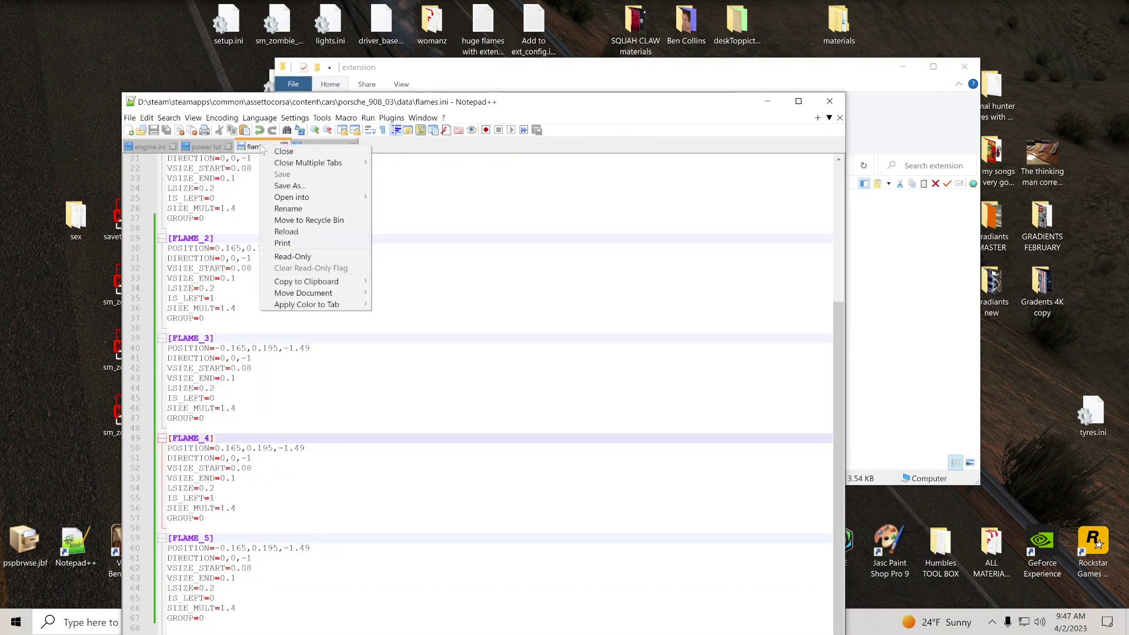
{"action": "mouse_move", "coordinate": [296, 283]}
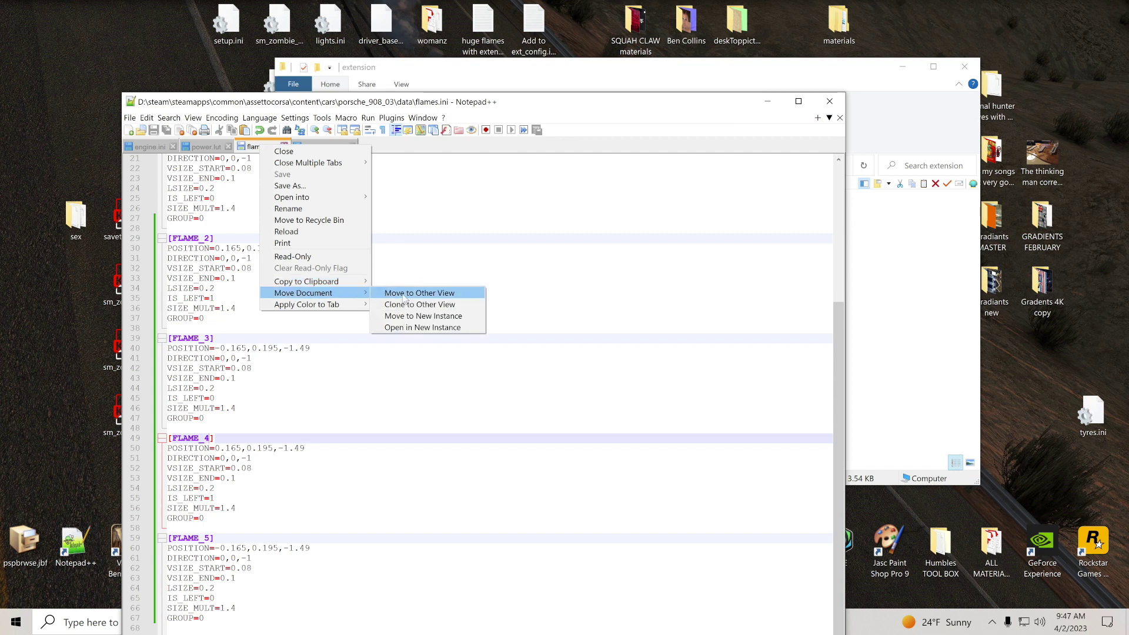
{"action": "left_click", "coordinate": [405, 293]}
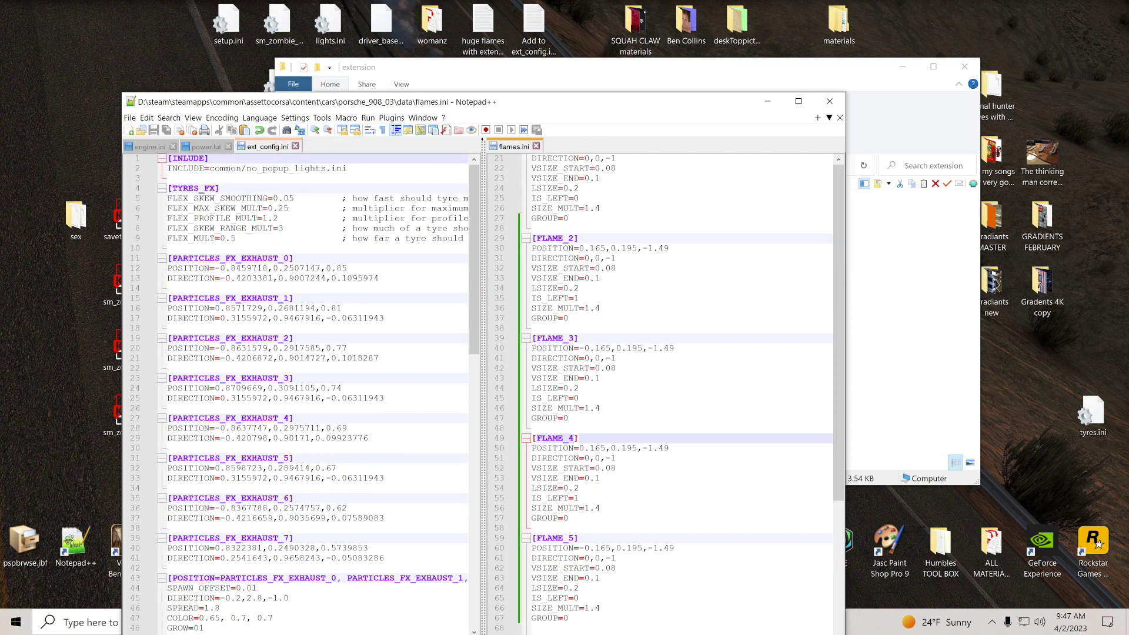
{"action": "left_click", "coordinate": [900, 73]}
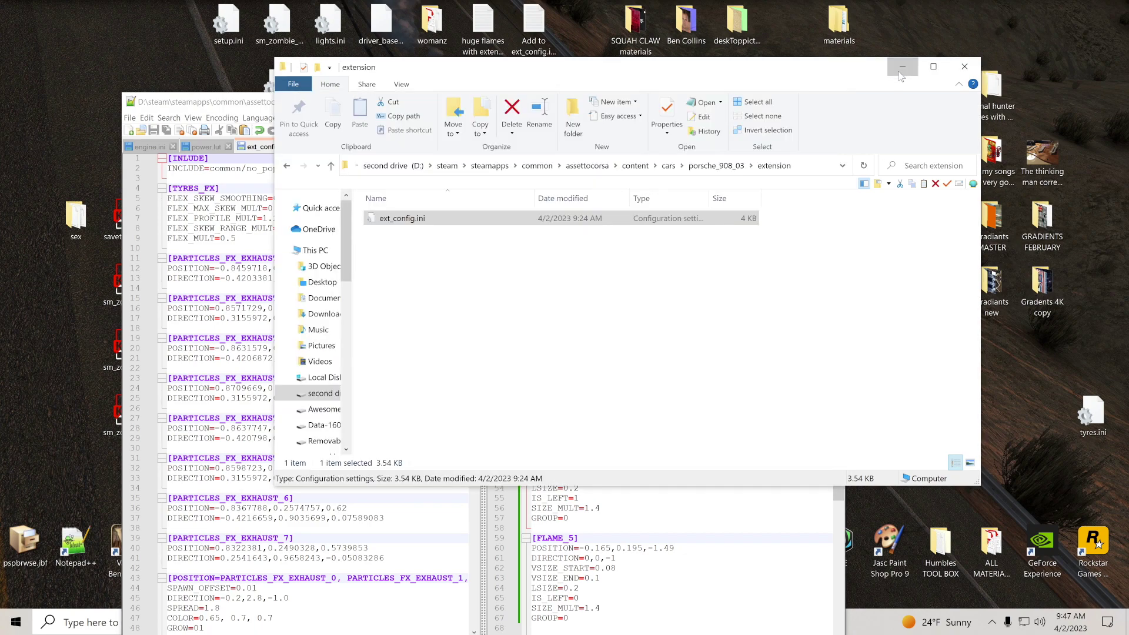
{"action": "left_click", "coordinate": [899, 74]}
{"action": "left_click_drag", "start_coordinate": [845, 223], "coordinate": [1124, 223]}
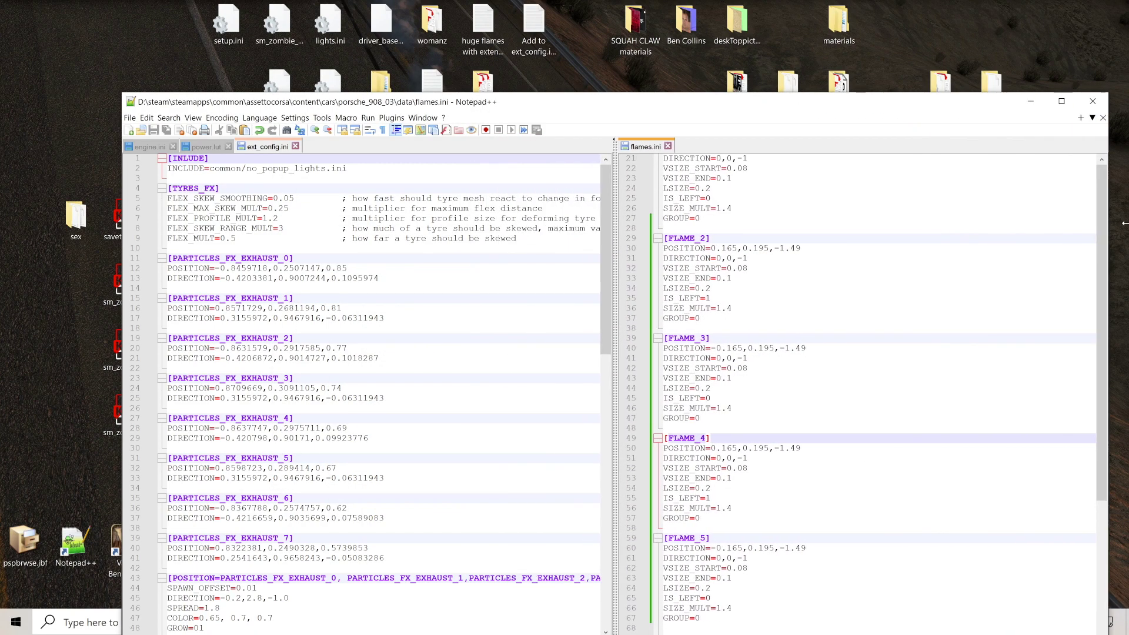
{"action": "left_click_drag", "start_coordinate": [583, 103], "coordinate": [494, 40]}
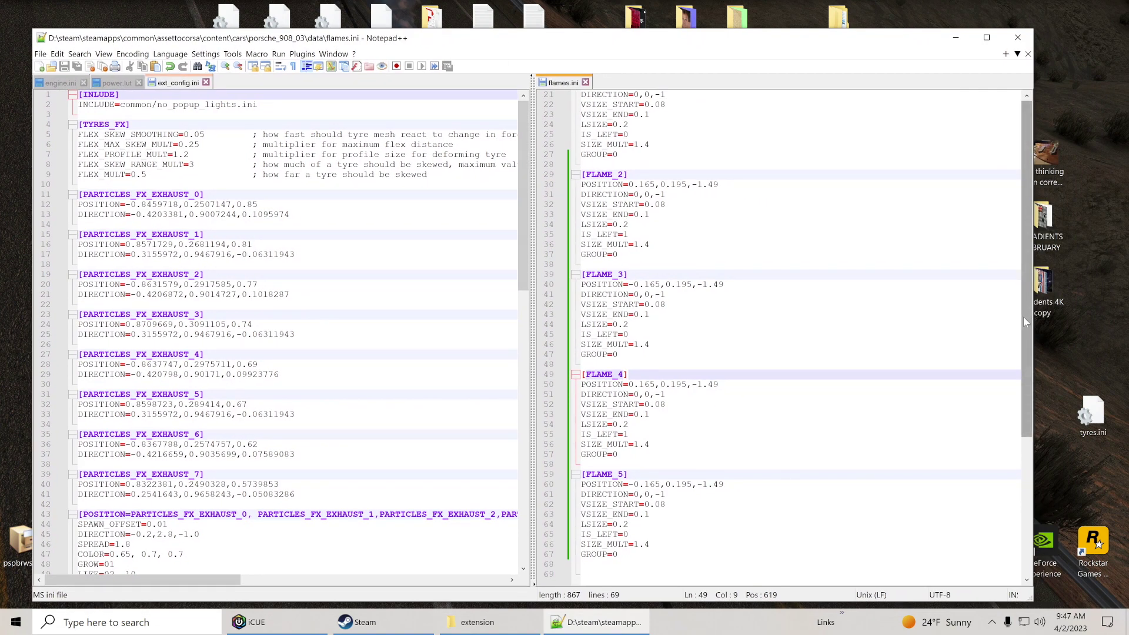
- Replace the POSITION and DIRECTION lines of PARTICLES_FX_EXHAUST_0 and _1 in ext_config.ini with those of FLAME_0 and FLAME_1 from flames.ini, and save
{"action": "scroll", "coordinate": [1027, 317], "scroll_direction": "up", "scroll_amount": 7}
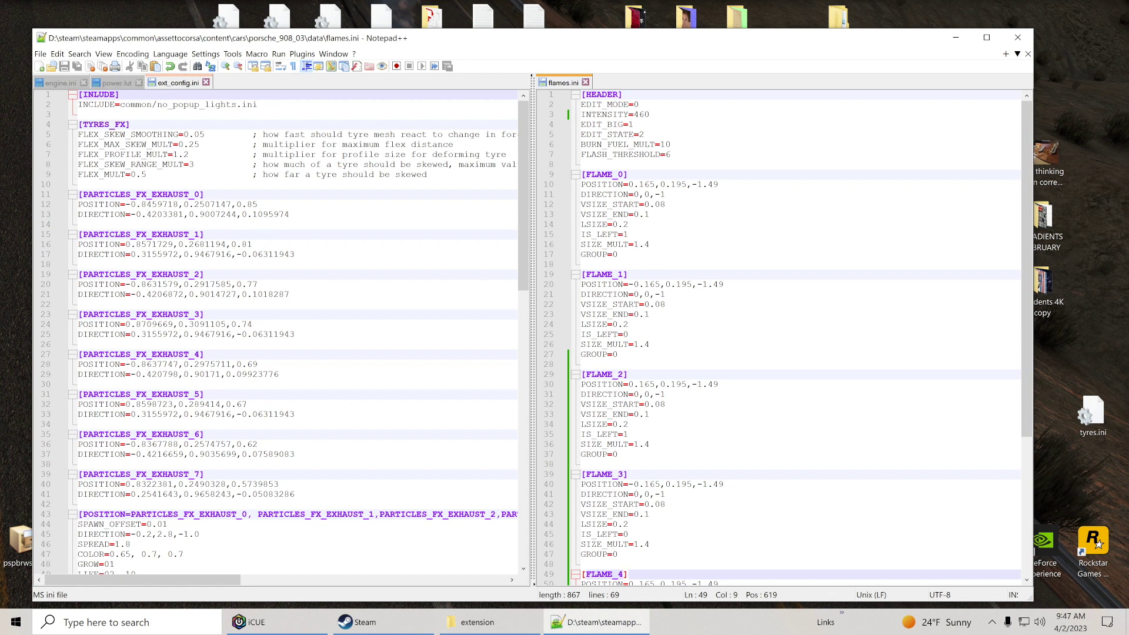
{"action": "left_click_drag", "start_coordinate": [665, 194], "coordinate": [580, 184]}
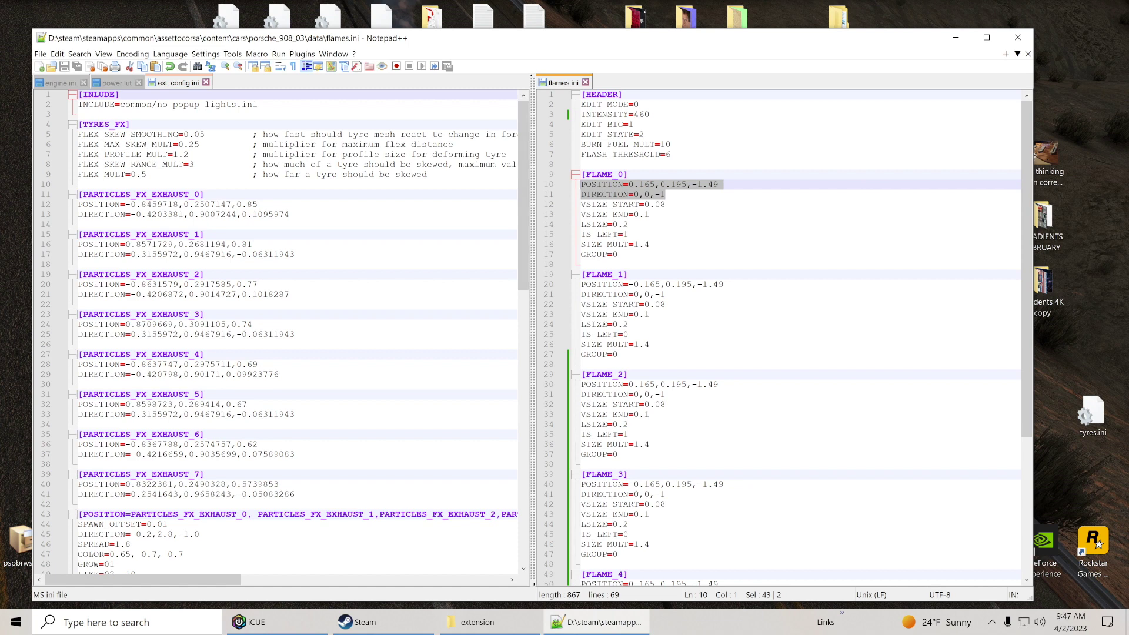
{"action": "left_click_drag", "start_coordinate": [290, 214], "coordinate": [75, 207]}
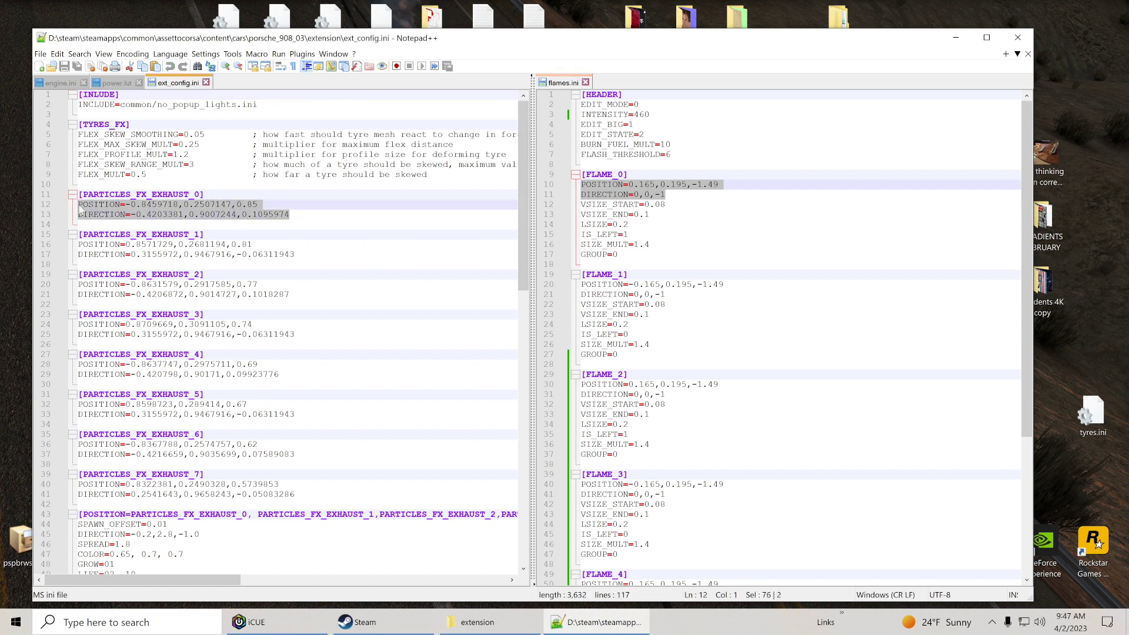
{"action": "key", "text": "ctrl+v"}
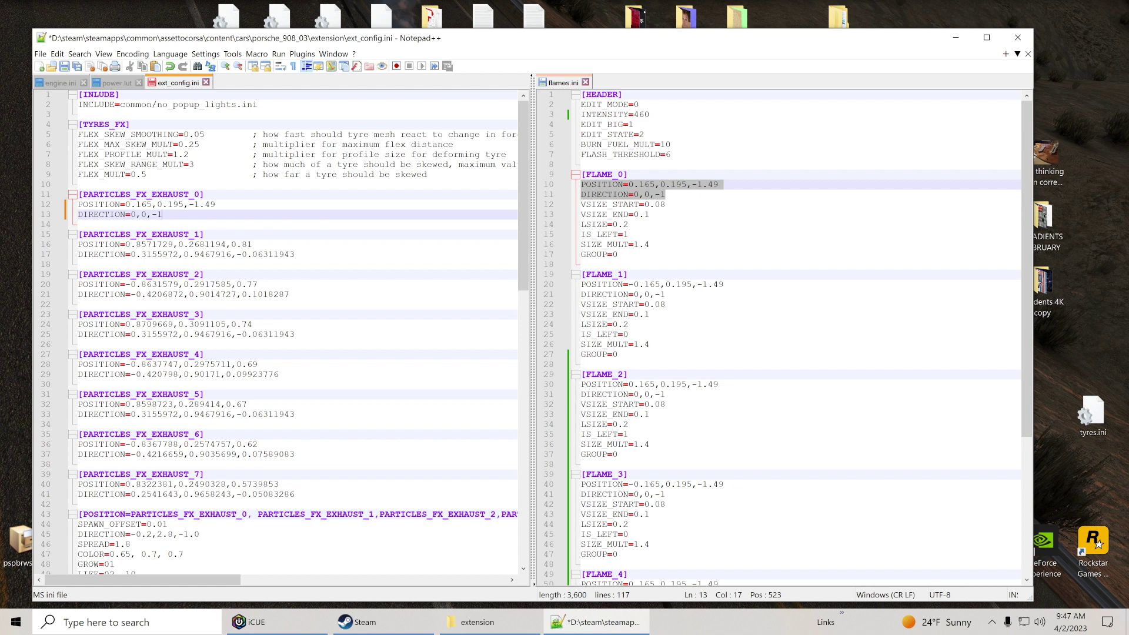
{"action": "left_click_drag", "start_coordinate": [665, 294], "coordinate": [571, 288]}
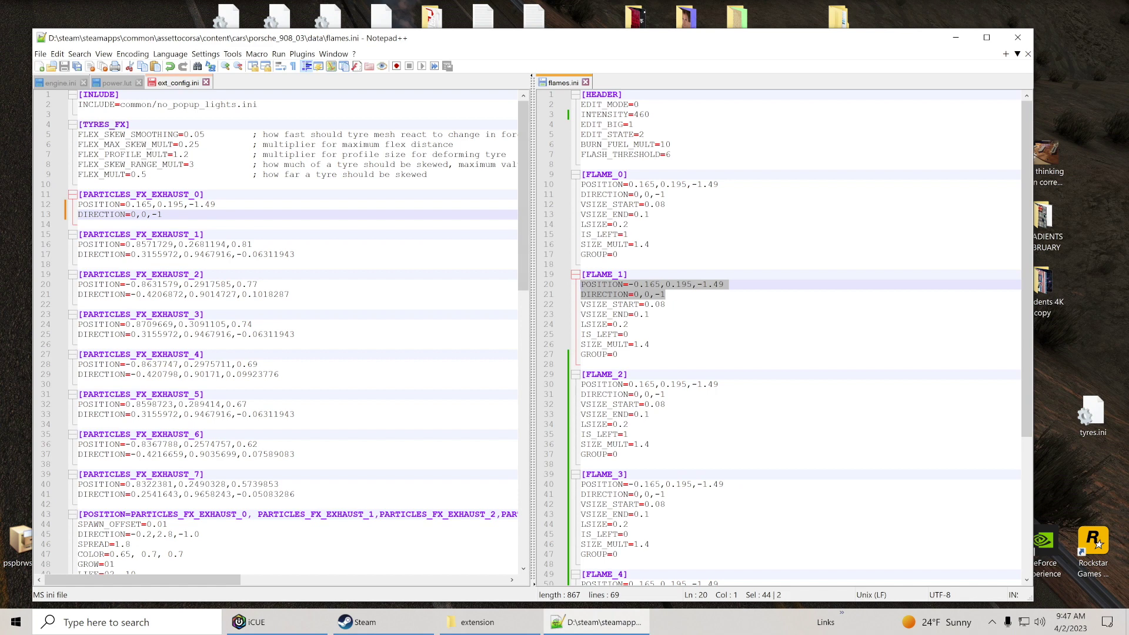
{"action": "left_click_drag", "start_coordinate": [297, 254], "coordinate": [59, 247]}
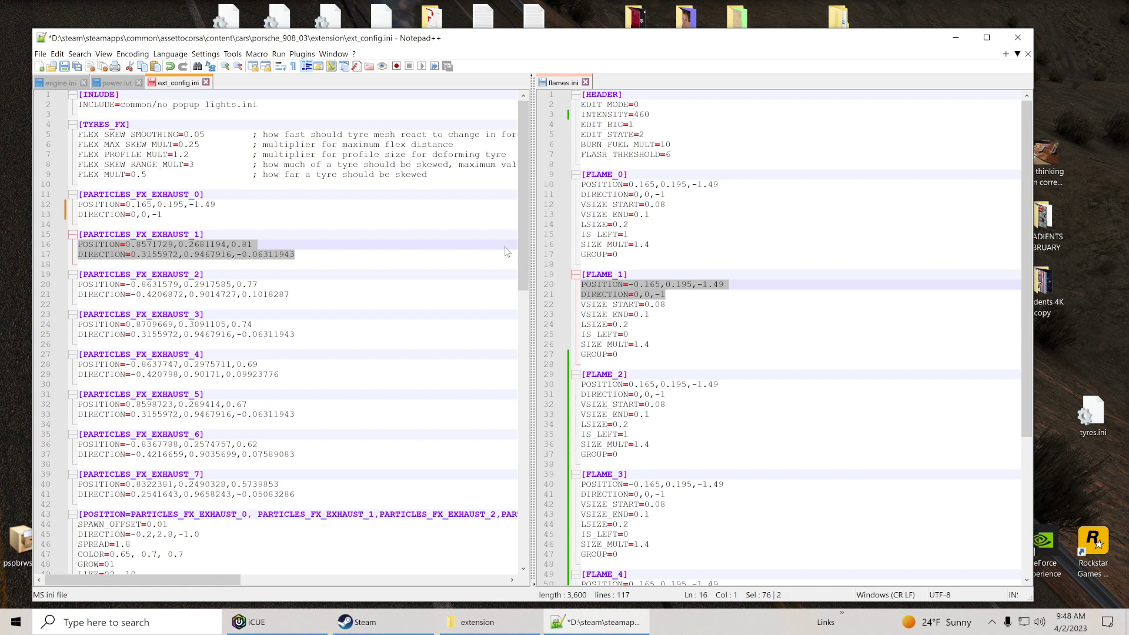
{"action": "key", "text": "ctrl+v"}
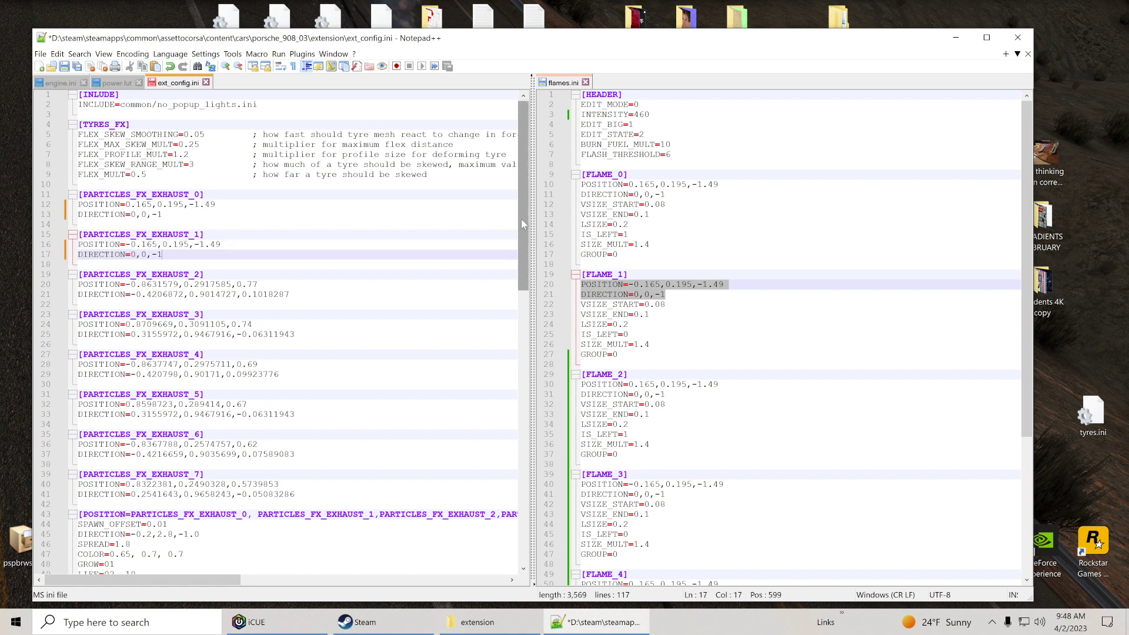
{"action": "left_click", "coordinate": [64, 66]}
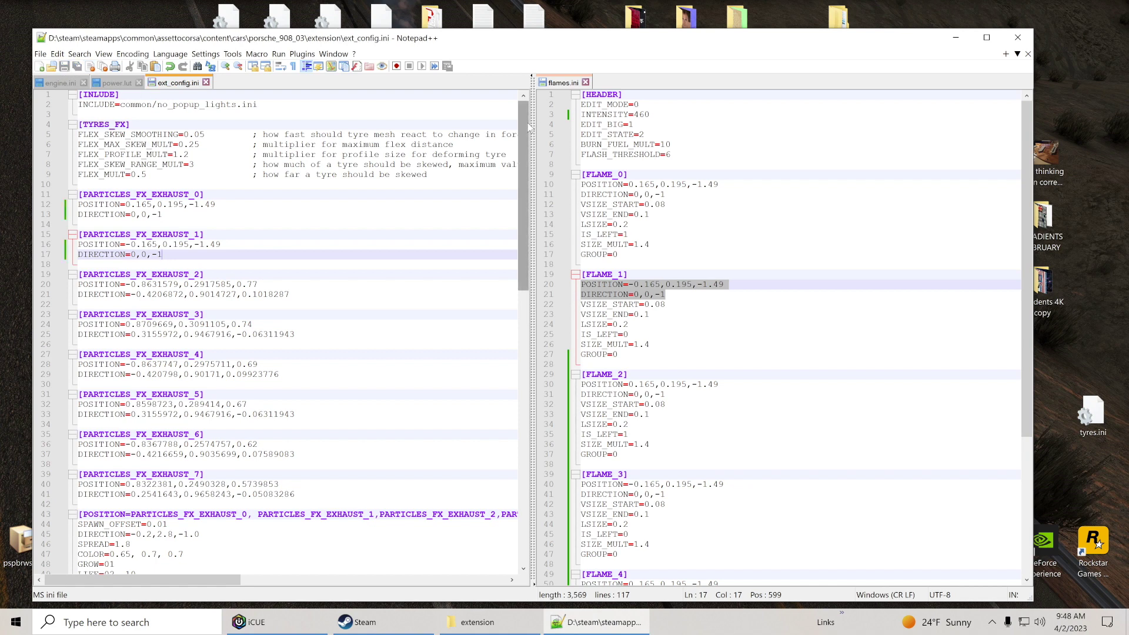
- Overwrite the POSITION and DIRECTION lines of PARTICLES_FX_EXHAUST_2 and _3 with copies from FLAME_2 and FLAME_3, and save ext_config.ini
{"action": "left_click_drag", "start_coordinate": [525, 128], "coordinate": [525, 194]}
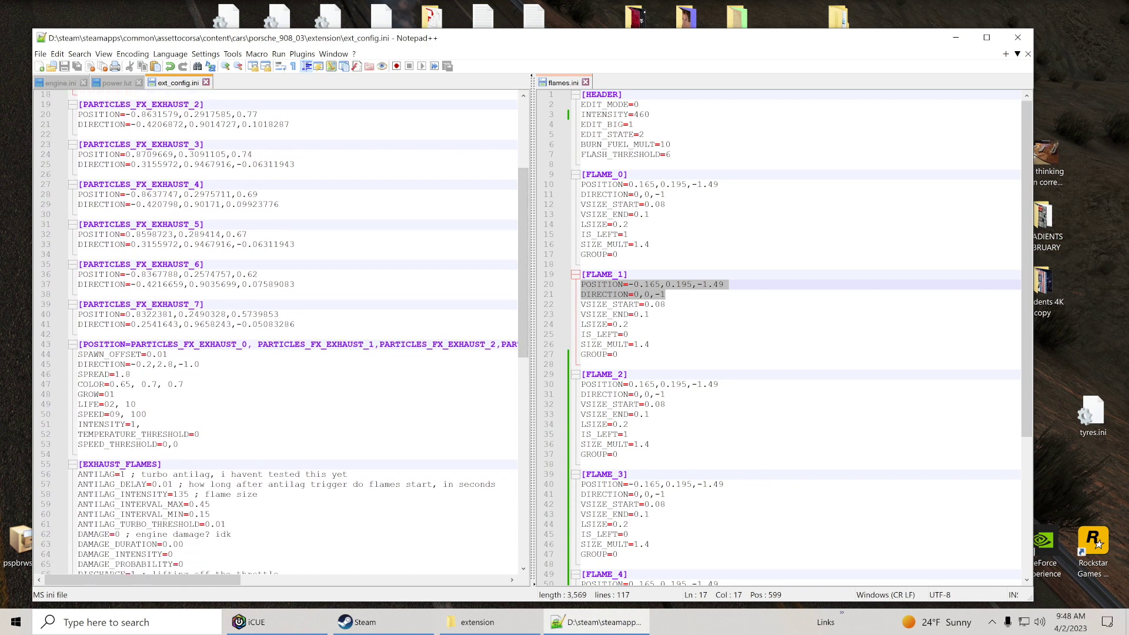
{"action": "scroll", "coordinate": [1014, 347], "scroll_direction": "down", "scroll_amount": 4}
{"action": "scroll", "coordinate": [1013, 347], "scroll_direction": "down", "scroll_amount": 3}
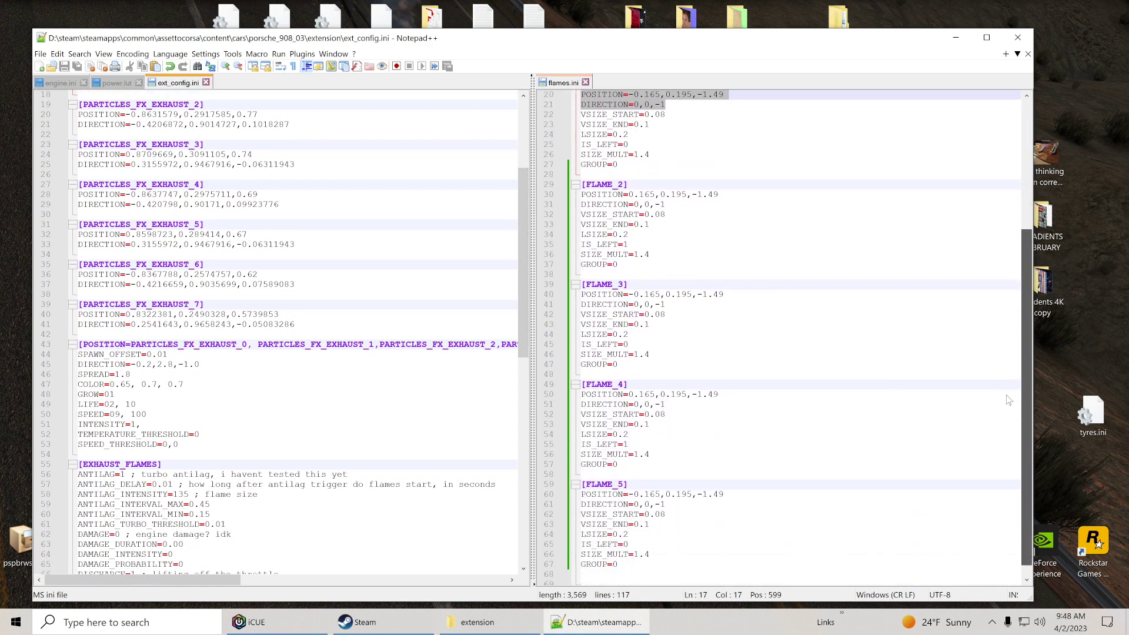
{"action": "left_click_drag", "start_coordinate": [670, 195], "coordinate": [581, 184]}
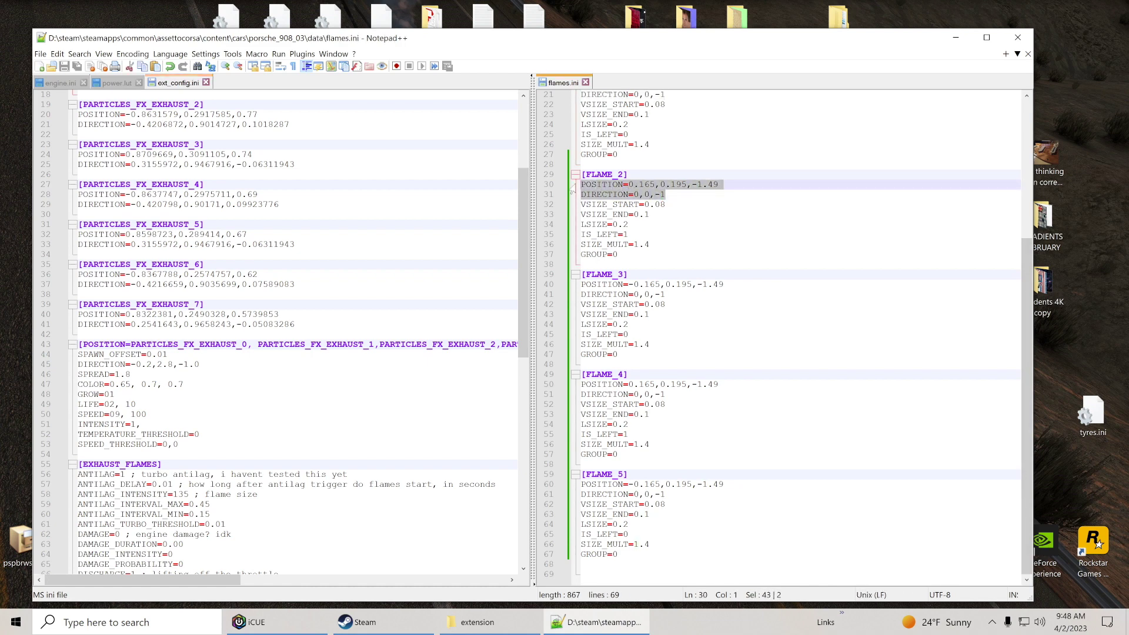
{"action": "left_click_drag", "start_coordinate": [289, 124], "coordinate": [66, 122]}
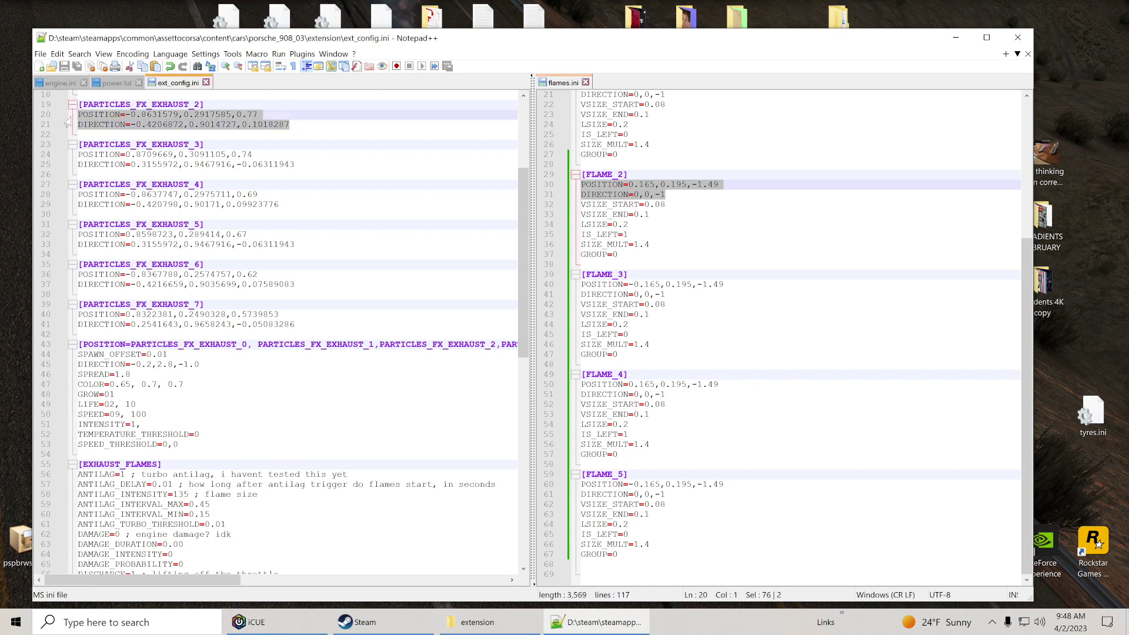
{"action": "key", "text": "ctrl+v"}
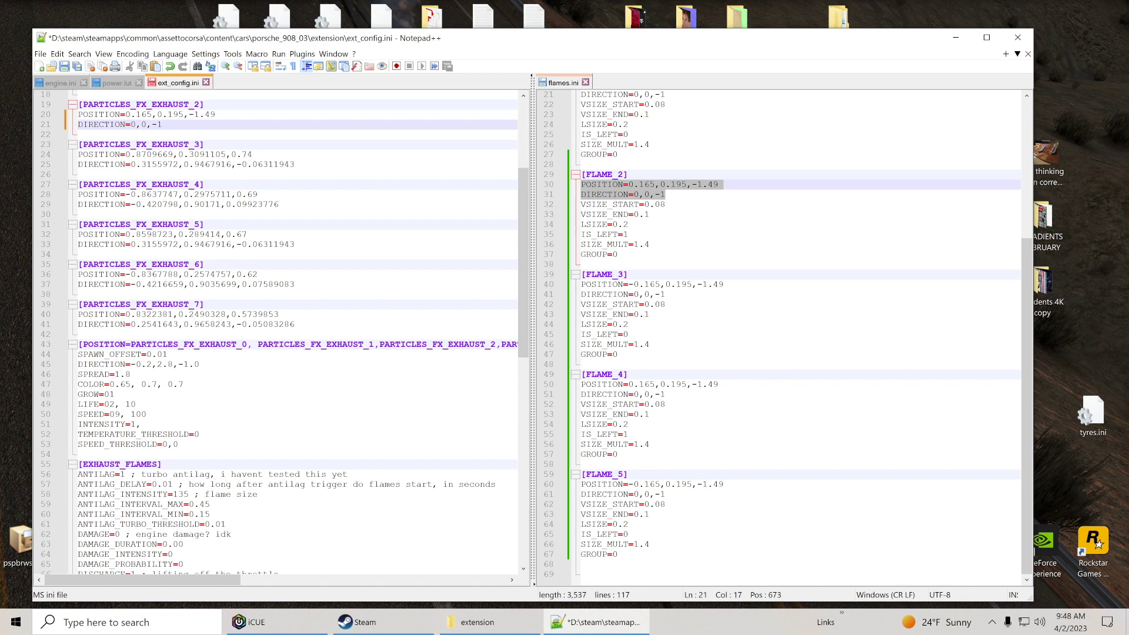
{"action": "left_click_drag", "start_coordinate": [666, 293], "coordinate": [581, 284]}
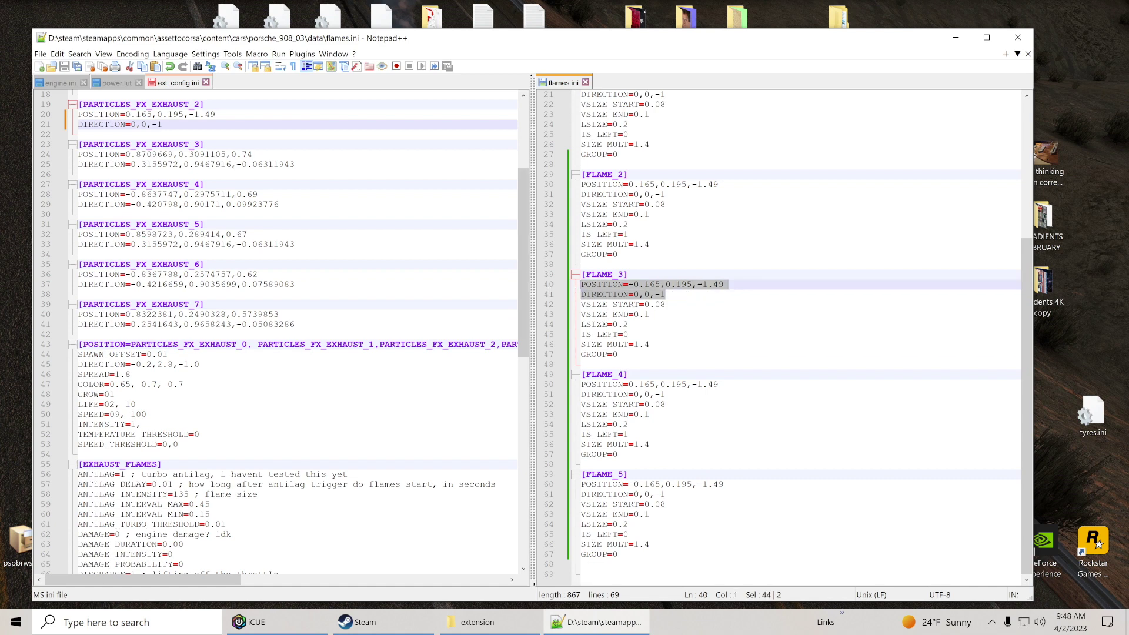
{"action": "left_click_drag", "start_coordinate": [296, 164], "coordinate": [78, 154]}
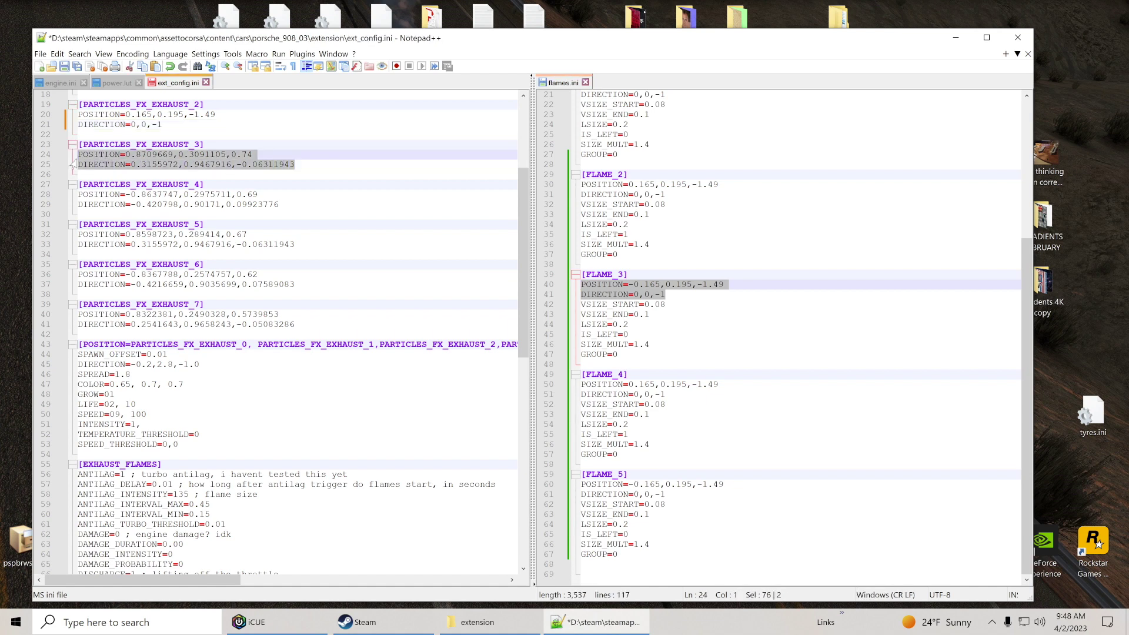
{"action": "key", "text": "ctrl+v"}
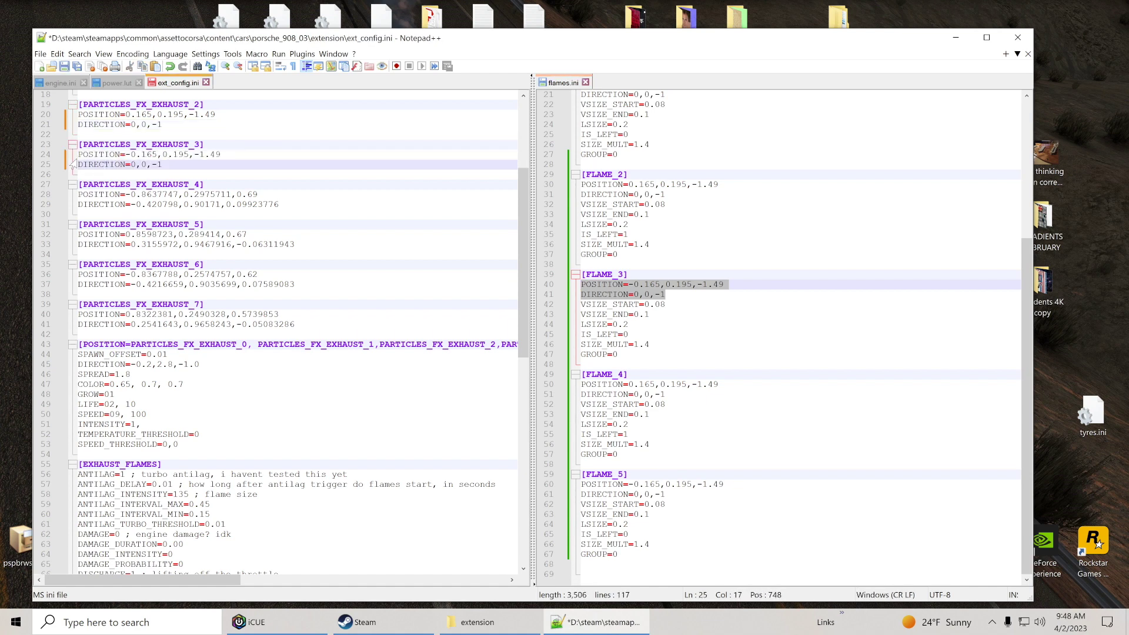
{"action": "left_click", "coordinate": [64, 66]}
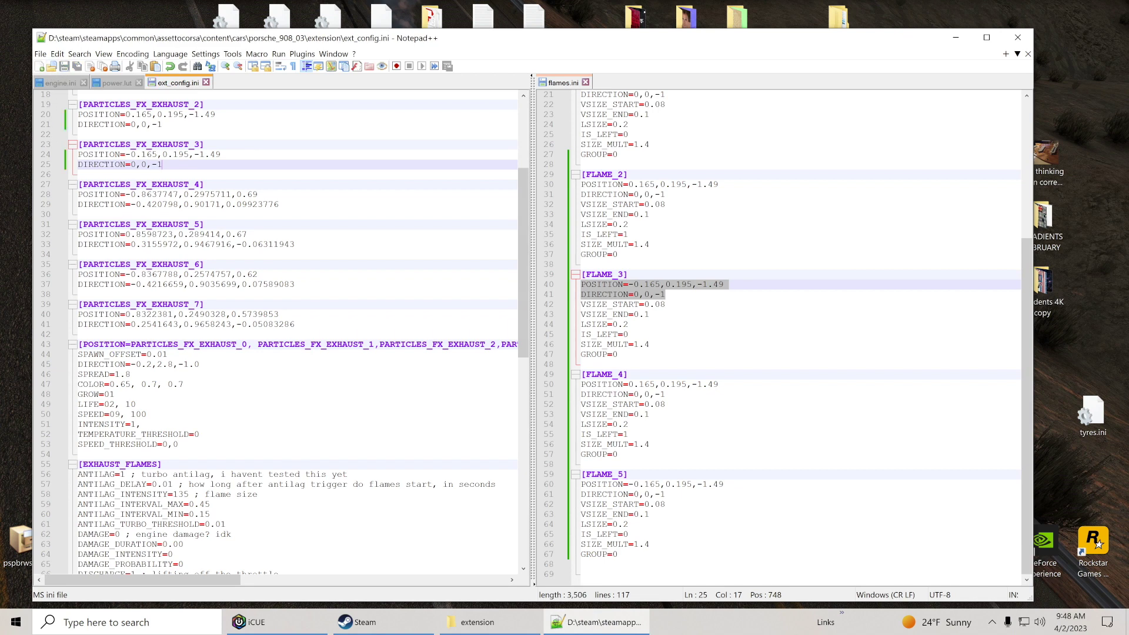
- Replace the POSITION and DIRECTION lines of PARTICLES_FX_EXHAUST_4 and _5 in ext_config.ini with those copied from FLAME_4 and FLAME_5
{"action": "left_click_drag", "start_coordinate": [664, 394], "coordinate": [571, 387]}
{"action": "key", "text": "ctrl+c"}
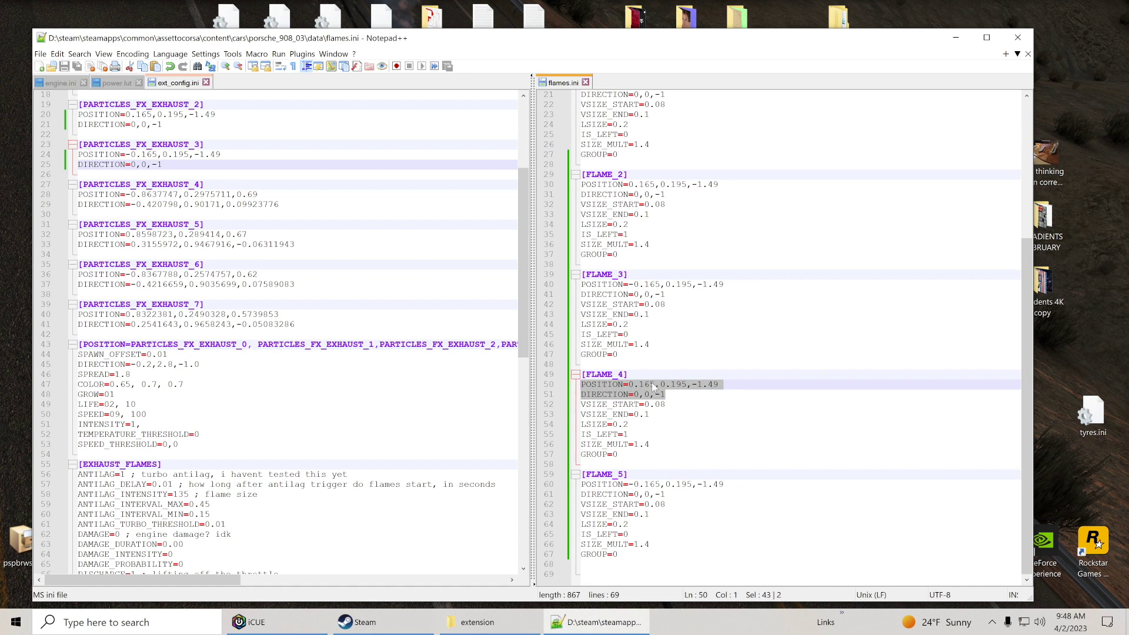
{"action": "left_click_drag", "start_coordinate": [280, 204], "coordinate": [71, 203]}
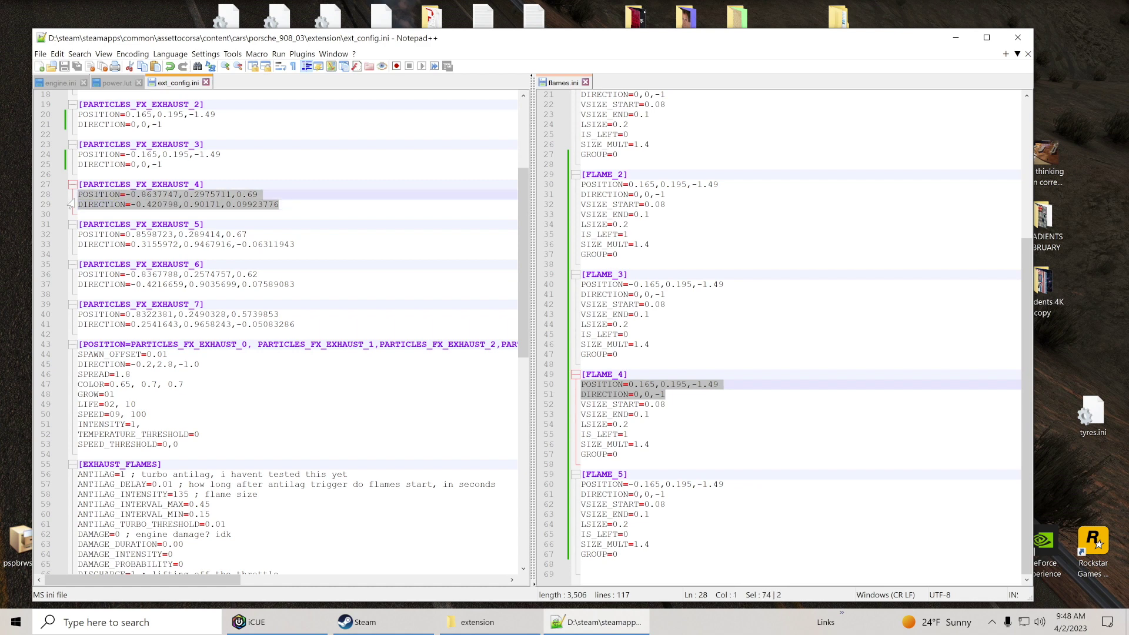
{"action": "key", "text": "ctrl+v"}
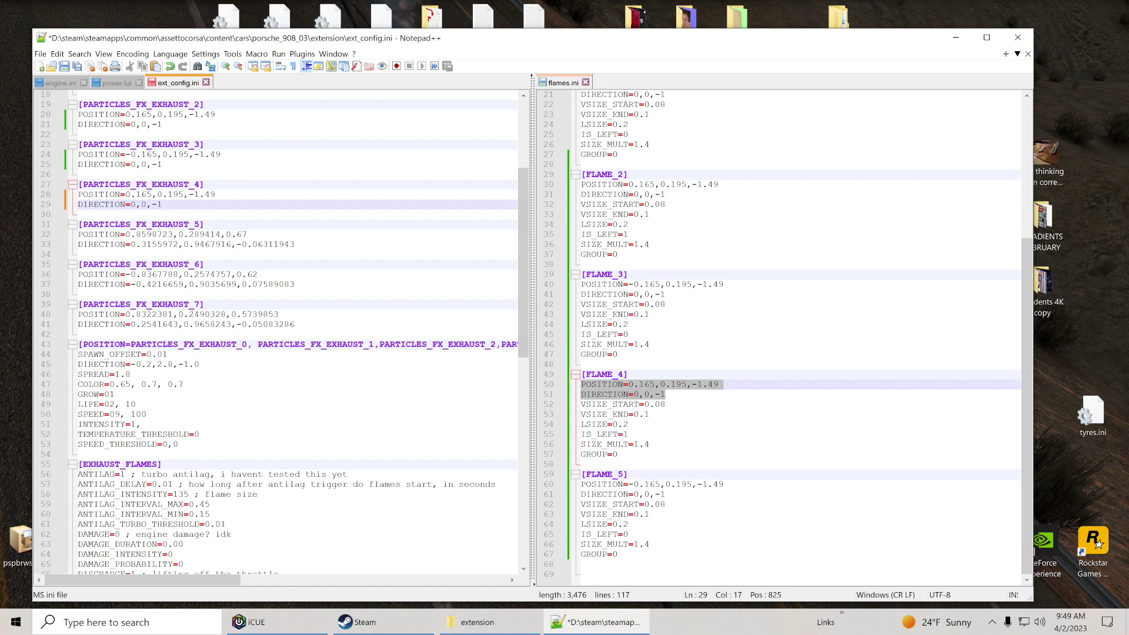
{"action": "left_click_drag", "start_coordinate": [665, 493], "coordinate": [612, 494]}
{"action": "key", "text": "shift+Up"}
{"action": "key", "text": "ctrl+c"}
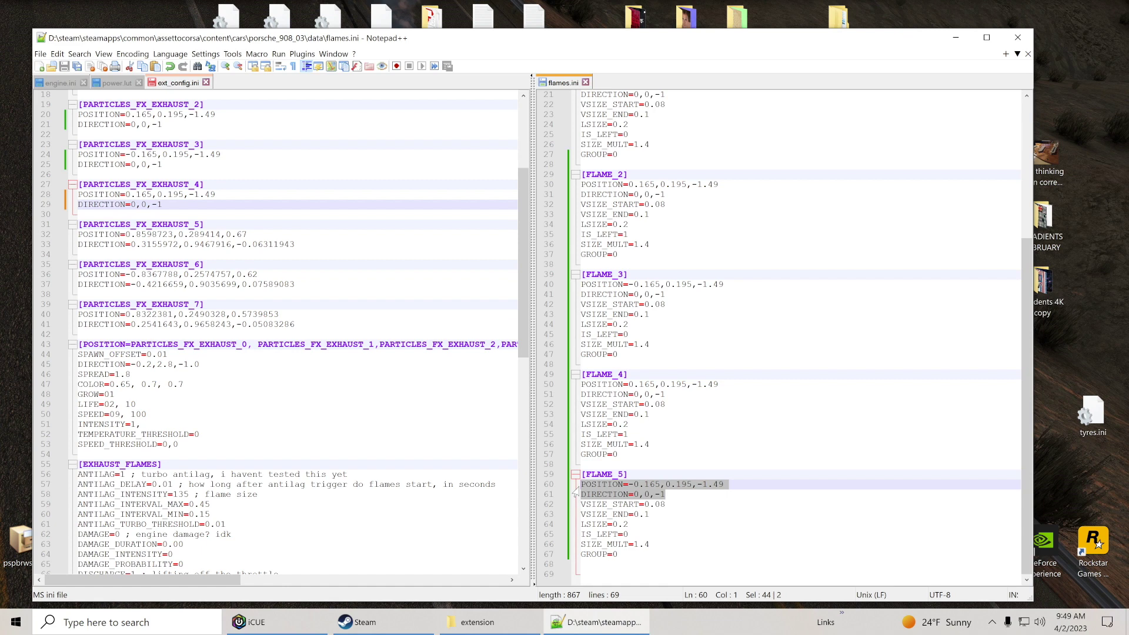
{"action": "left_click_drag", "start_coordinate": [296, 245], "coordinate": [75, 236]}
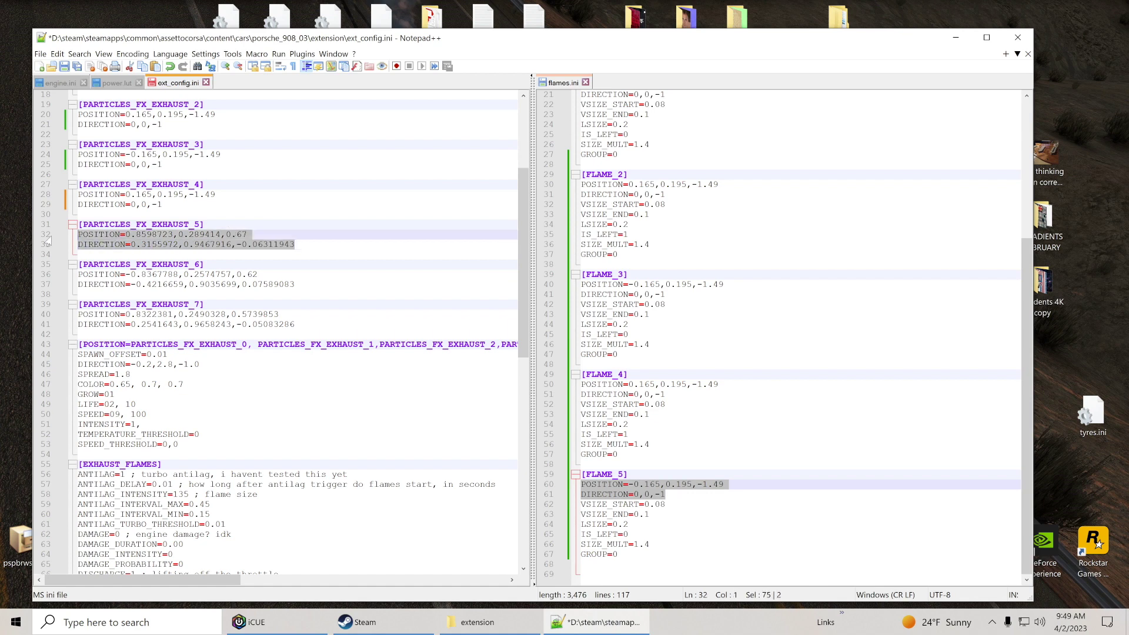
{"action": "key", "text": "ctrl+v"}
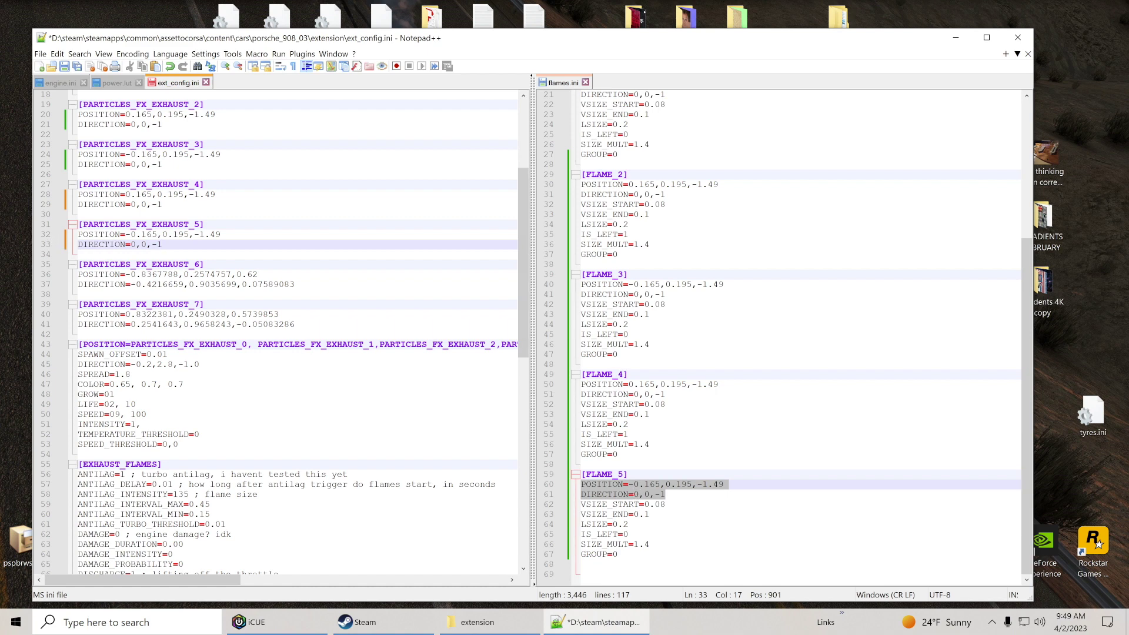
- Copy FLAME_2's POSITION and DIRECTION lines over those of PARTICLES_FX_EXHAUST_7 and FLAME_5's over those of PARTICLES_FX_EXHAUST_6, and save ext_config.ini
{"action": "left_click", "coordinate": [649, 314]}
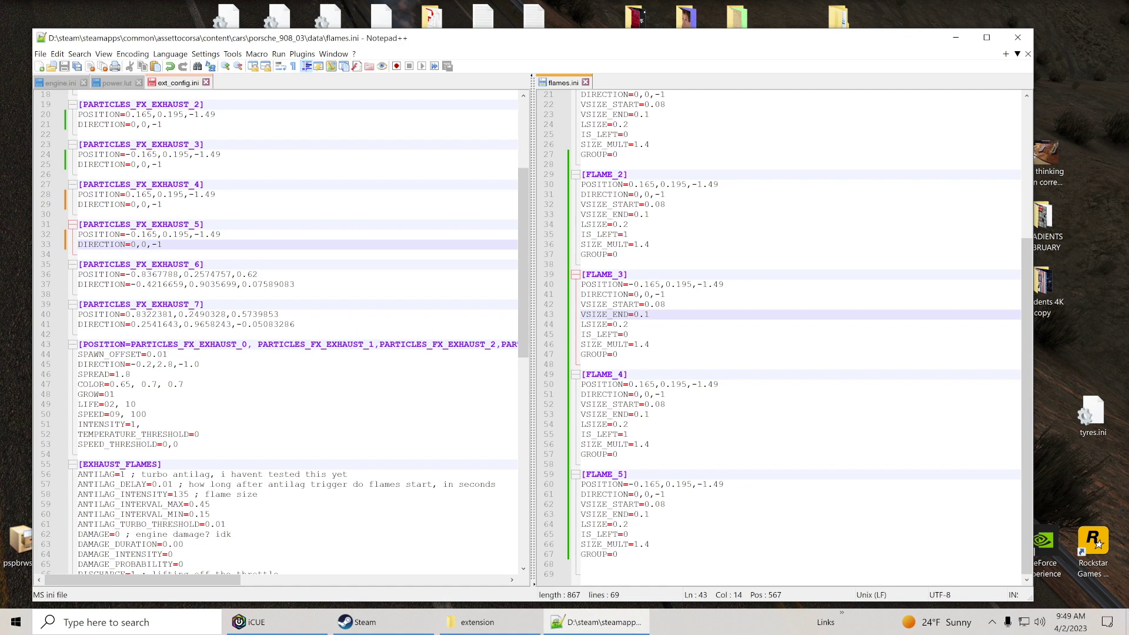
{"action": "left_click_drag", "start_coordinate": [665, 194], "coordinate": [581, 184]}
{"action": "key", "text": "ctrl+c"}
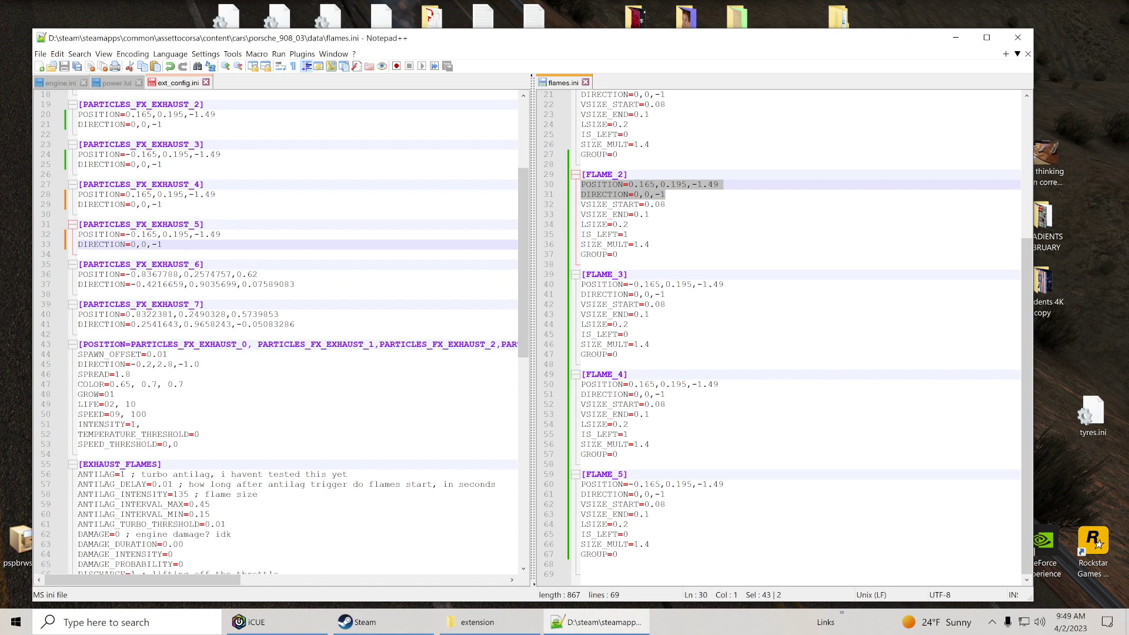
{"action": "left_click_drag", "start_coordinate": [295, 324], "coordinate": [78, 314]}
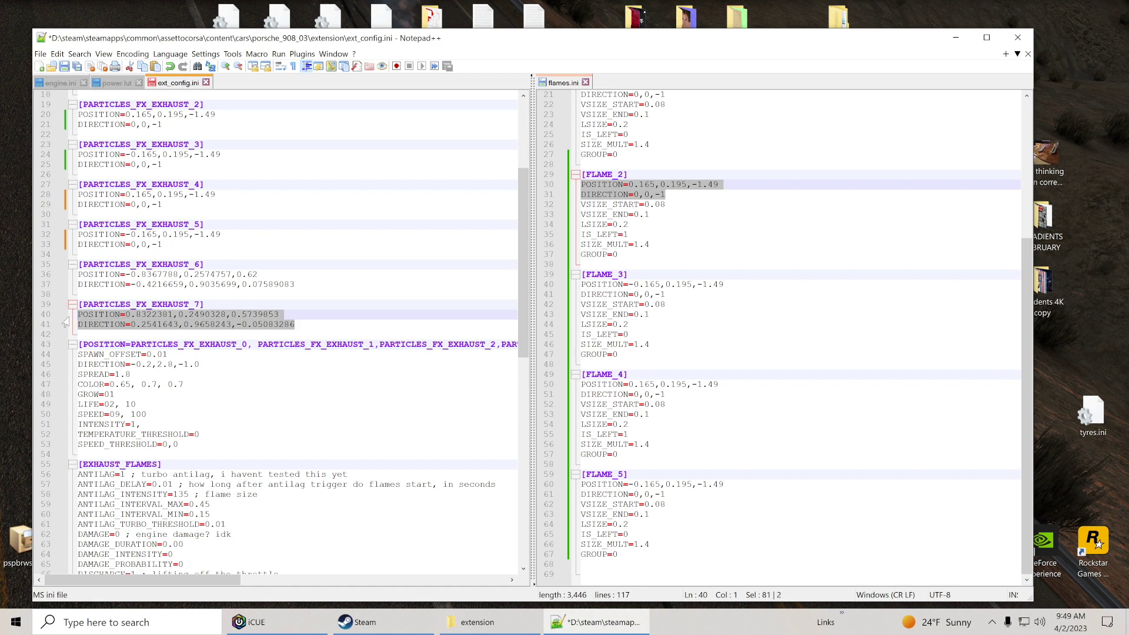
{"action": "key", "text": "ctrl+v"}
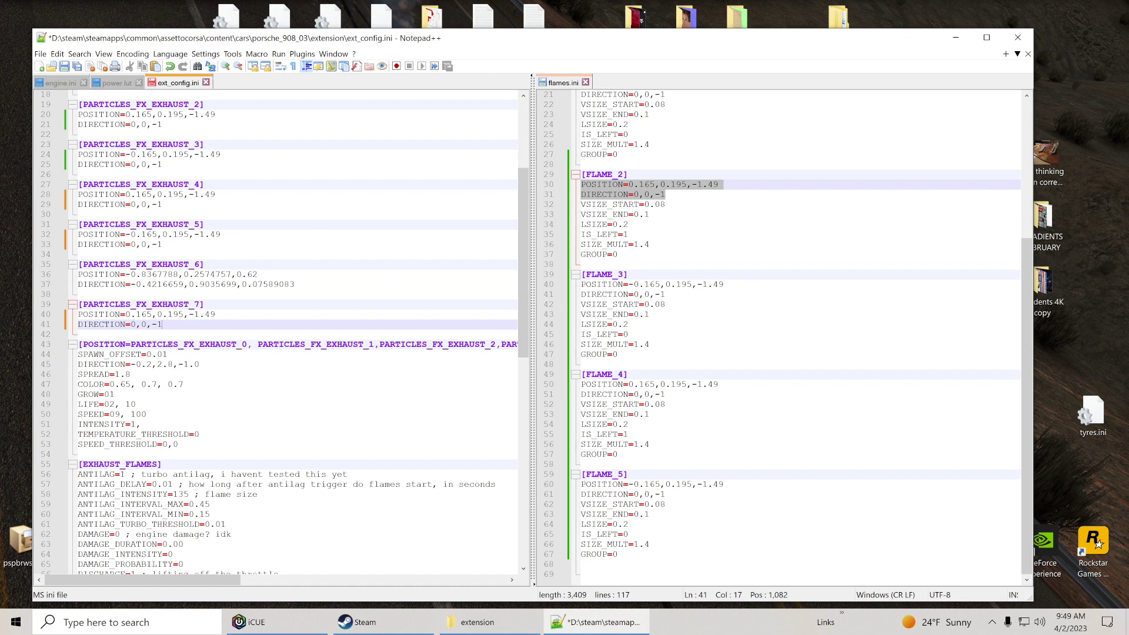
{"action": "left_click_drag", "start_coordinate": [665, 494], "coordinate": [569, 489]}
{"action": "key", "text": "ctrl+c"}
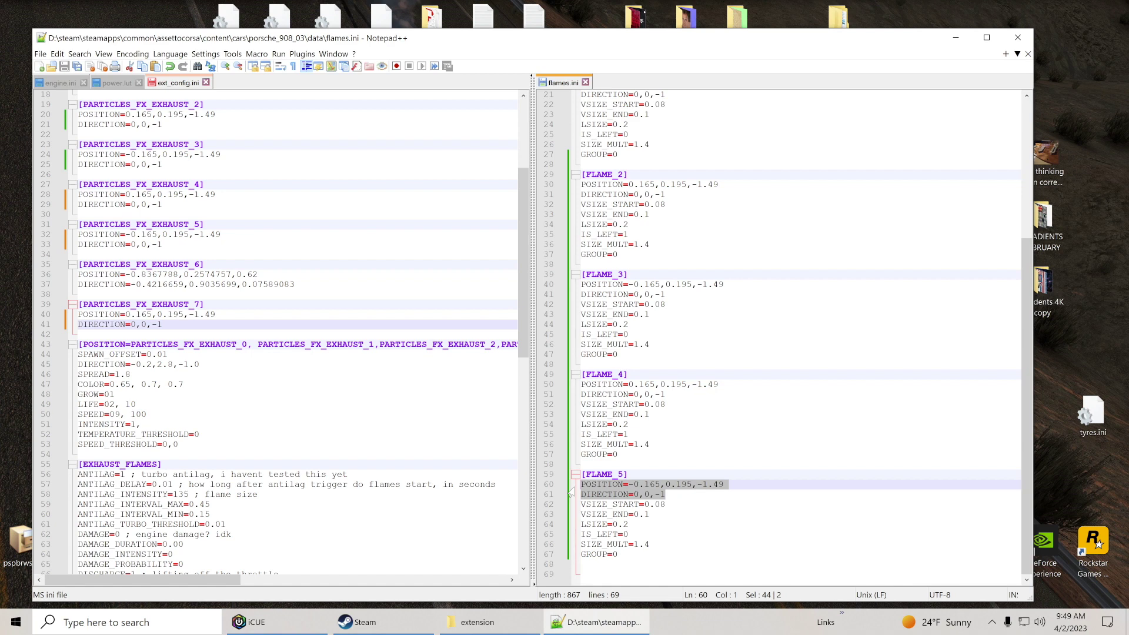
{"action": "left_click_drag", "start_coordinate": [294, 284], "coordinate": [77, 274]}
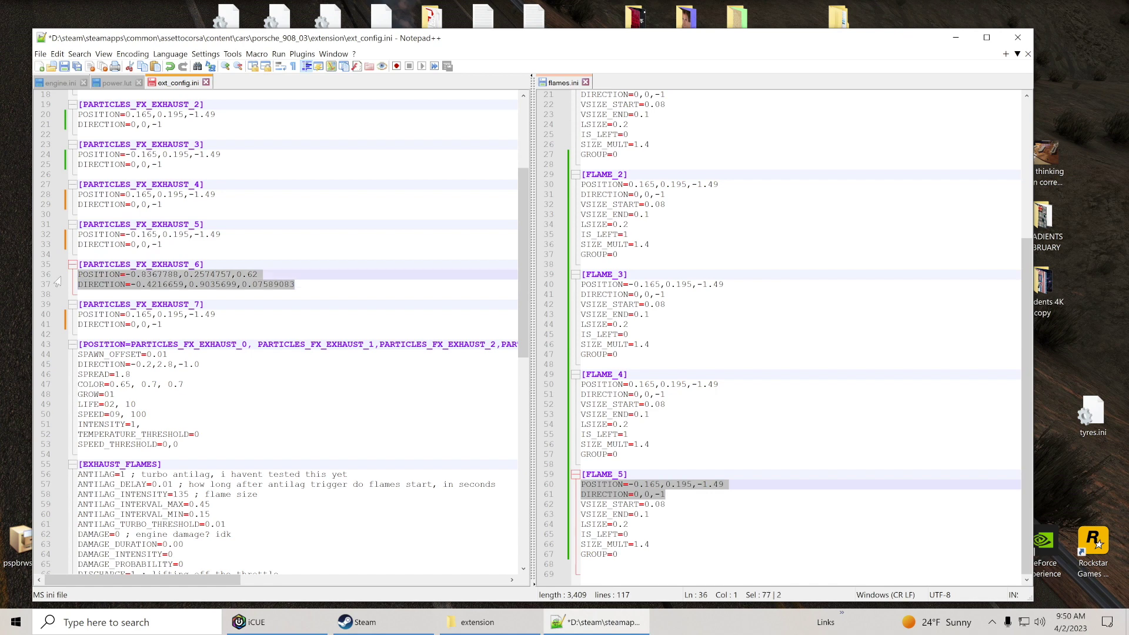
{"action": "key", "text": "ctrl+v"}
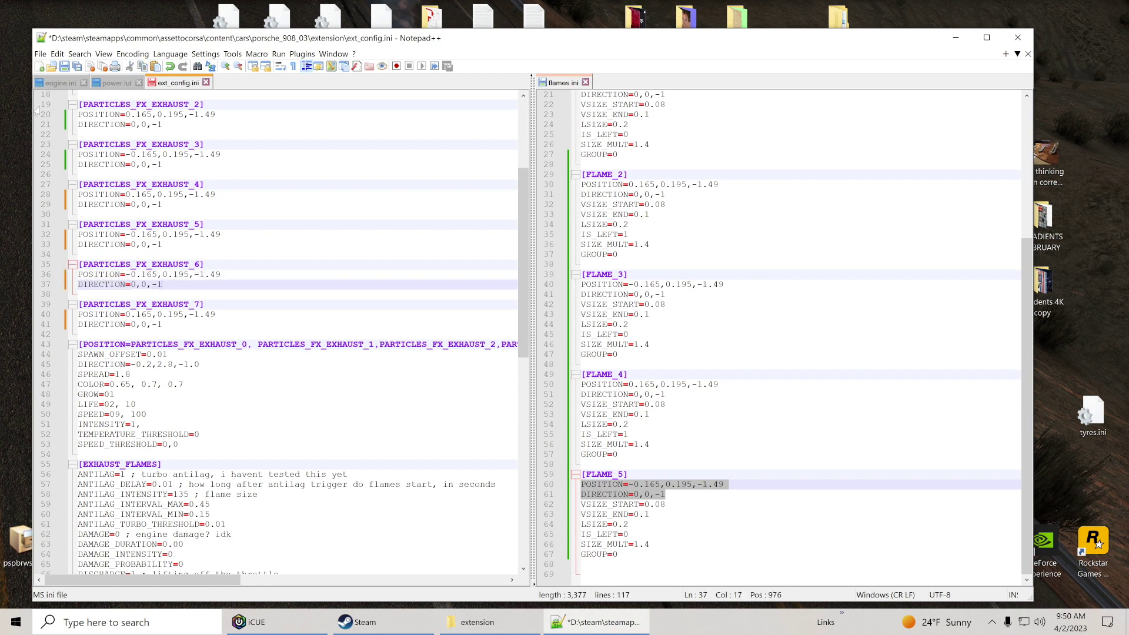
{"action": "left_click", "coordinate": [64, 66]}
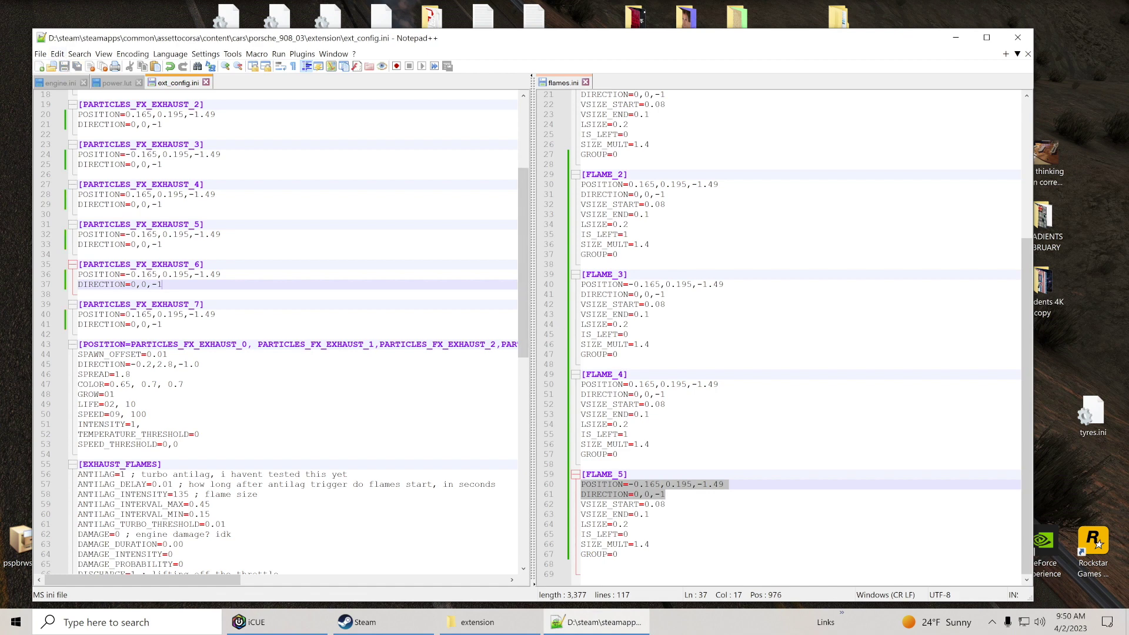
{"action": "left_click_drag", "start_coordinate": [526, 238], "coordinate": [525, 348]}
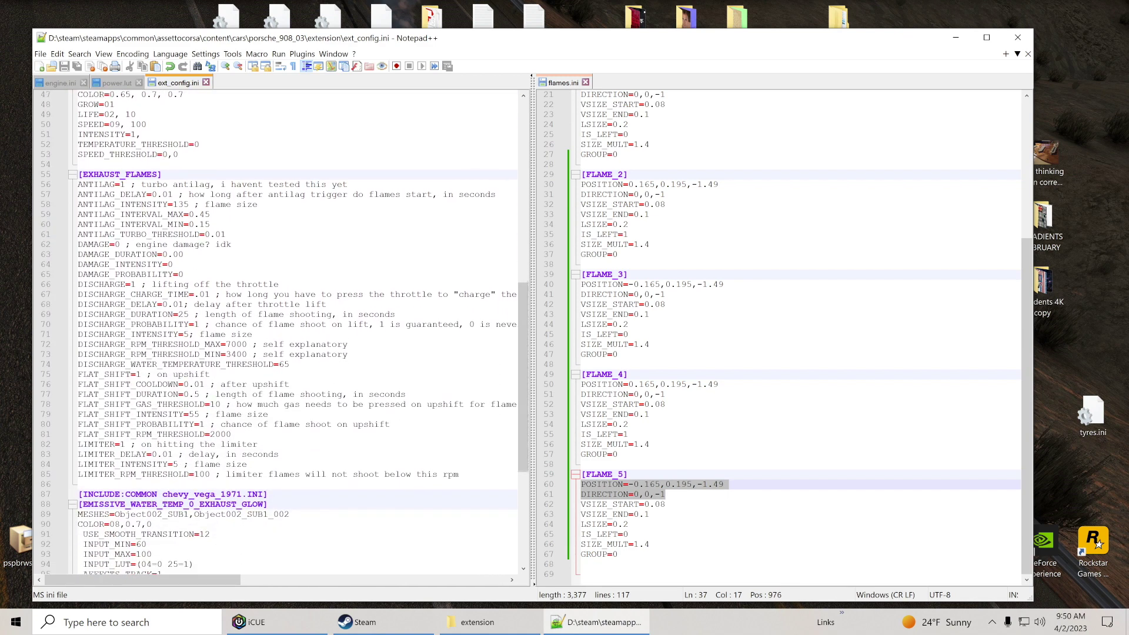
{"action": "left_click_drag", "start_coordinate": [525, 348], "coordinate": [525, 415]}
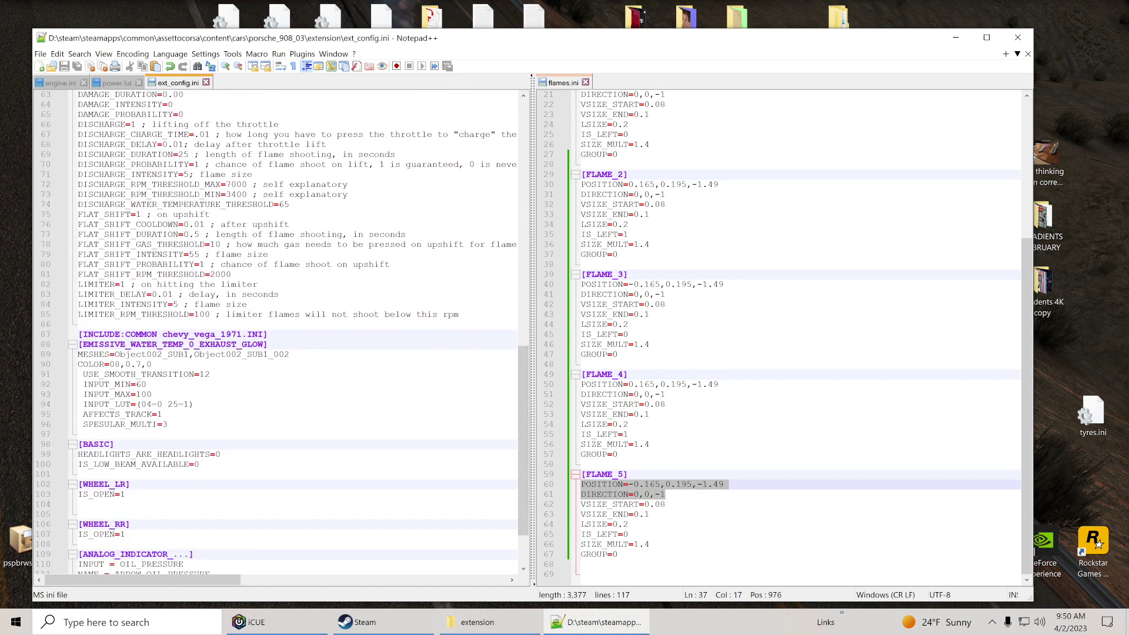
{"action": "left_click_drag", "start_coordinate": [519, 410], "coordinate": [517, 258]}
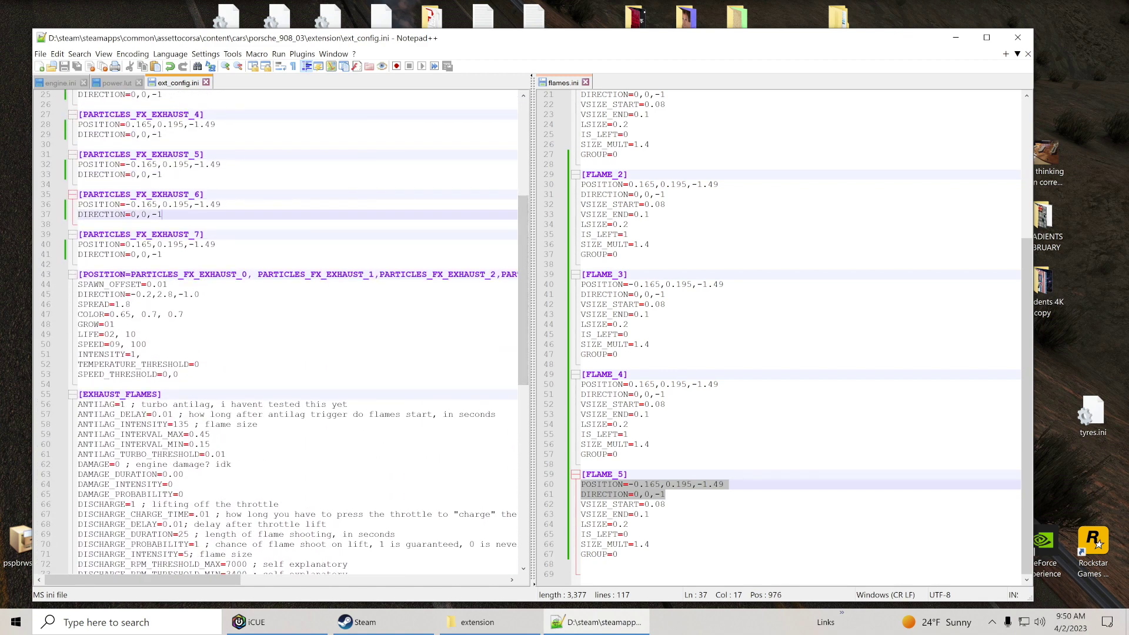
{"action": "left_click", "coordinate": [665, 304]}
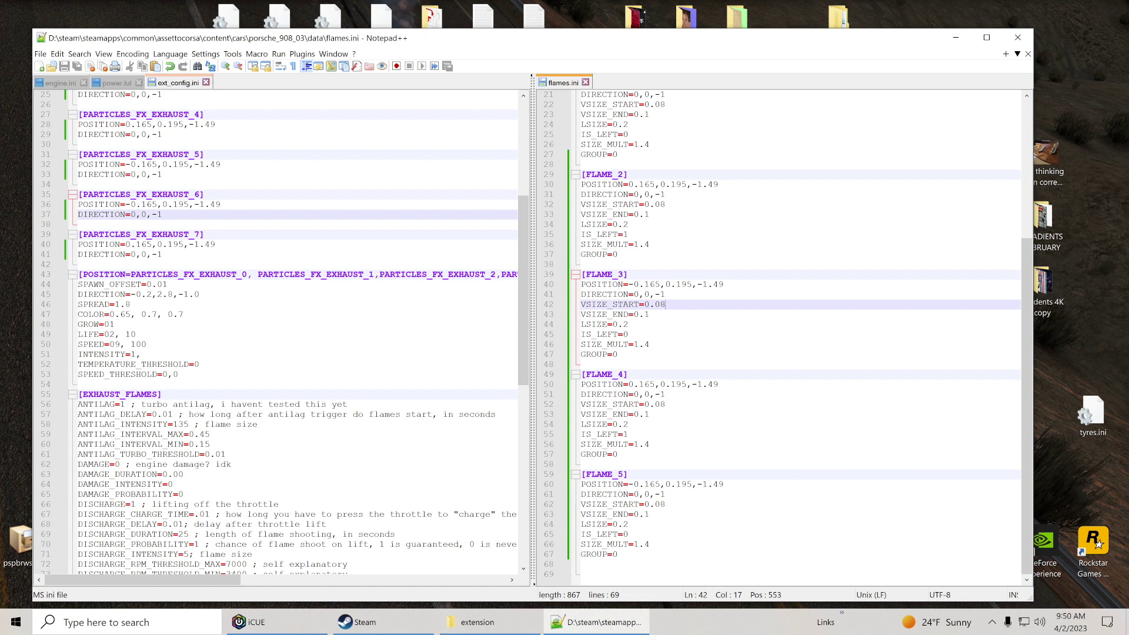
- Replace the DIRECTION line in ext_config.ini's combined exhaust particles section with FLAME_4's DIRECTION=0,0,-1, save the file and close the editor
{"action": "left_click_drag", "start_coordinate": [665, 394], "coordinate": [581, 394]}
{"action": "key", "text": "ctrl+c"}
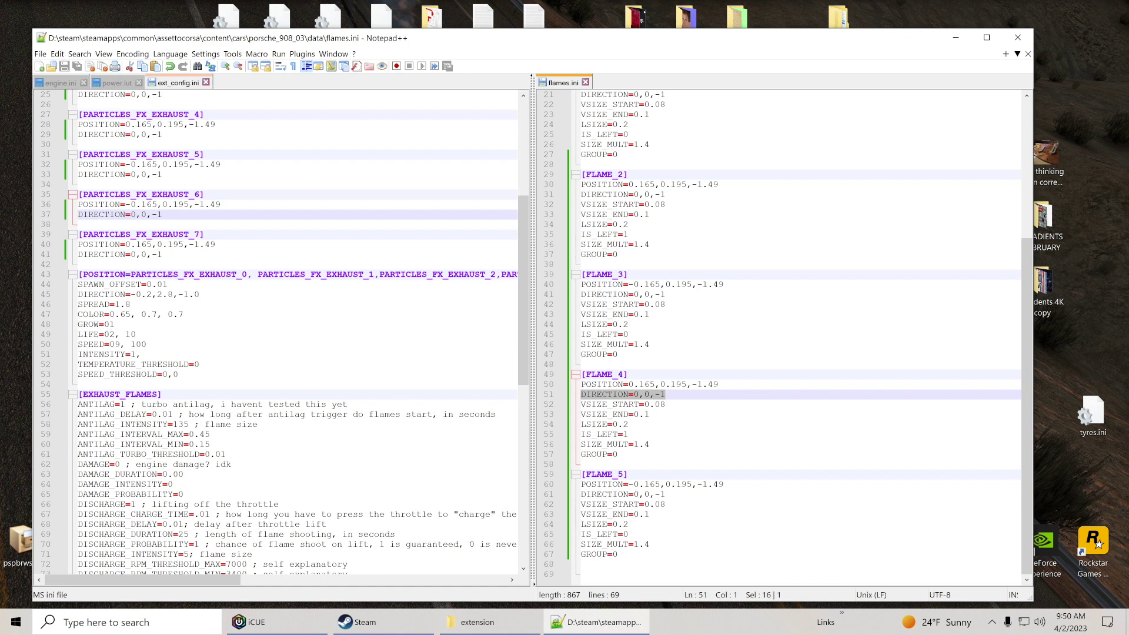
{"action": "left_click_drag", "start_coordinate": [199, 294], "coordinate": [78, 294]}
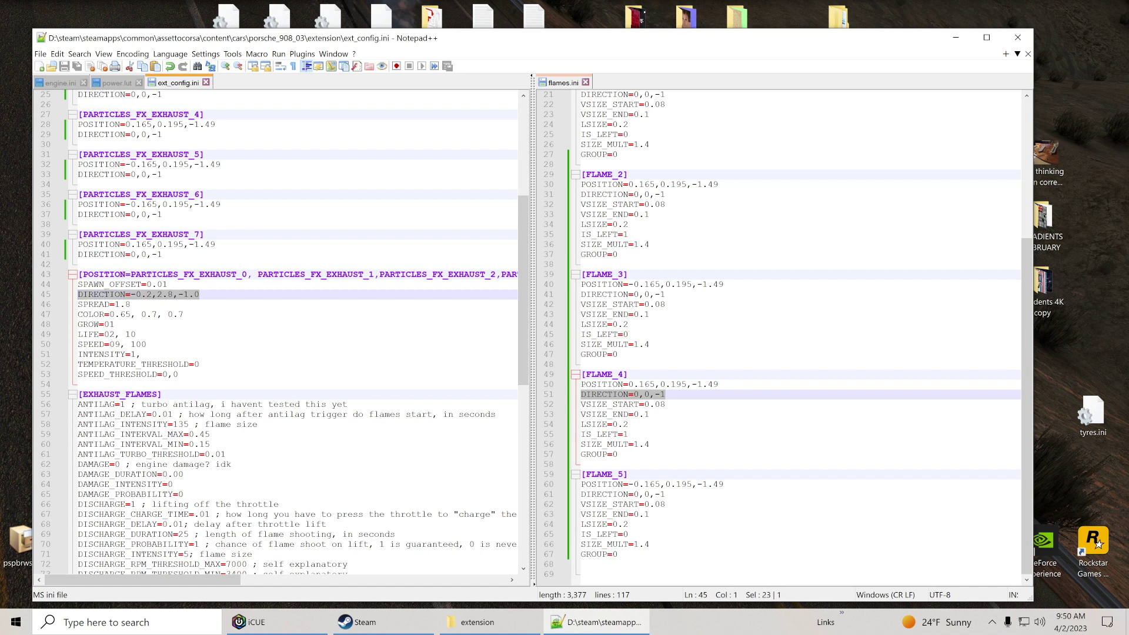
{"action": "key", "text": "ctrl+v"}
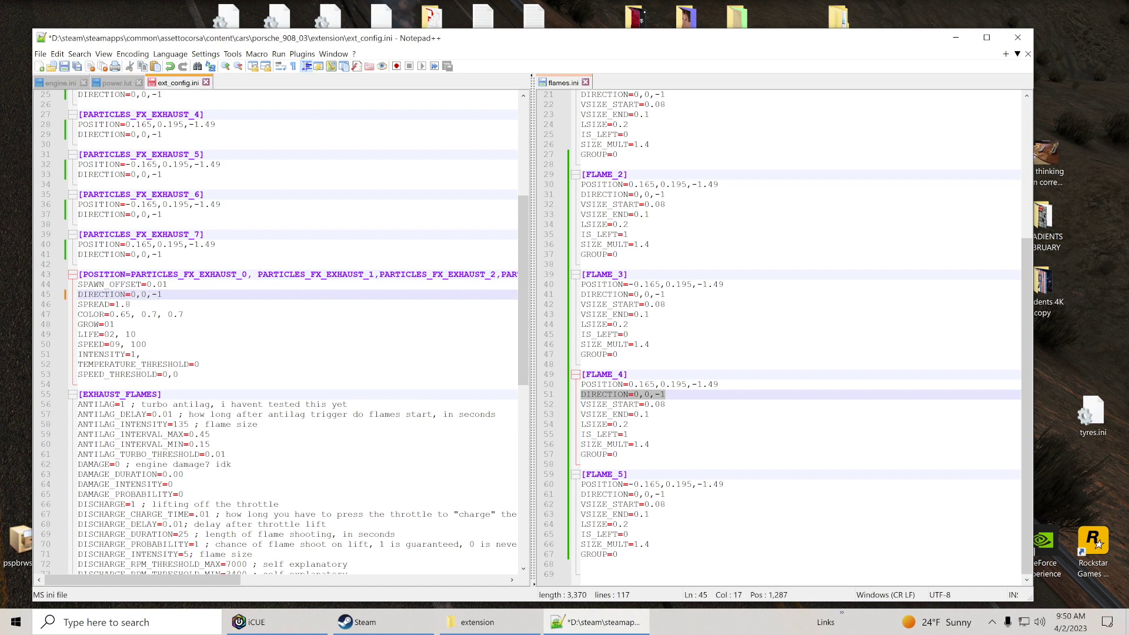
{"action": "left_click", "coordinate": [64, 66]}
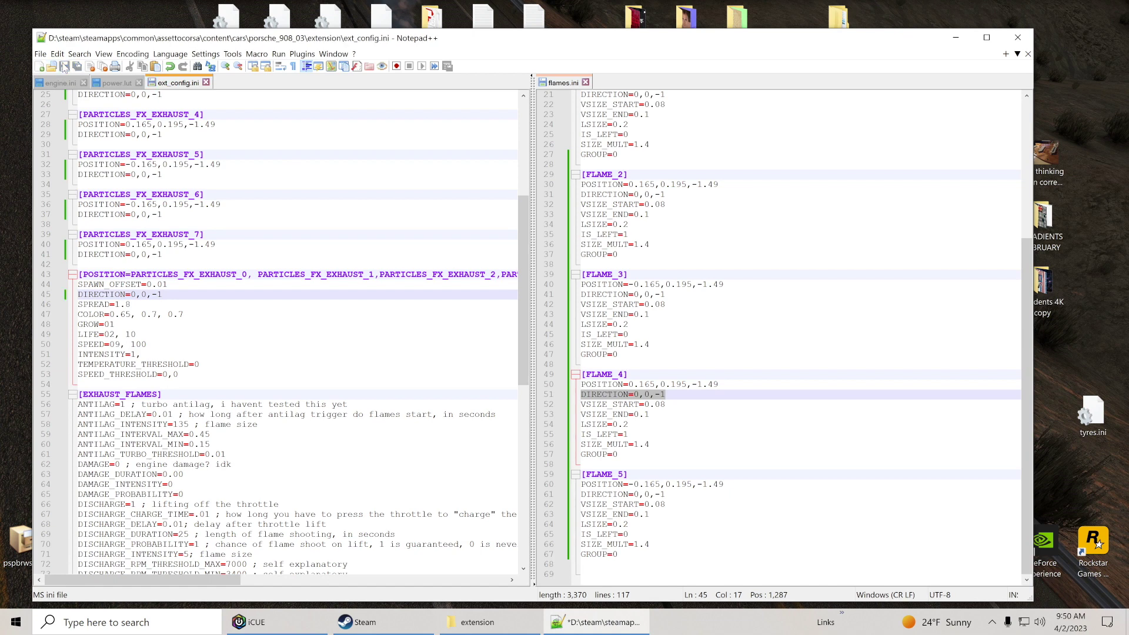
{"action": "left_click", "coordinate": [1016, 39]}
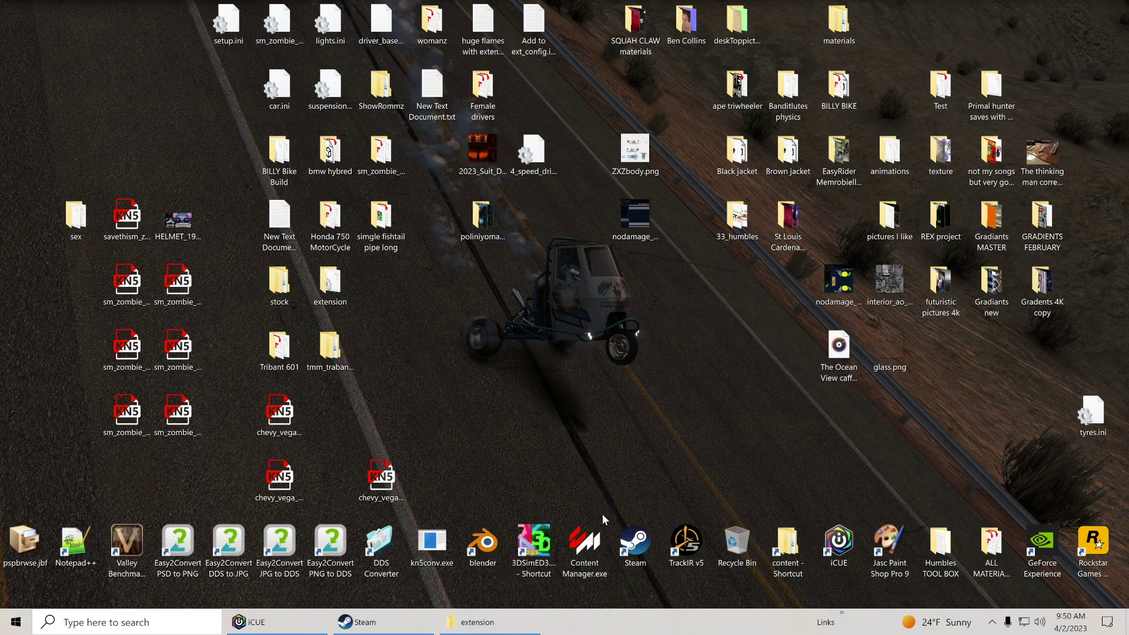
- Switch to Content Manager, launch the Porsche 908/3 practice session on California Highway Reverse, check the car setup and start driving
{"action": "left_click", "coordinate": [584, 539]}
{"action": "double_click", "coordinate": [582, 542]}
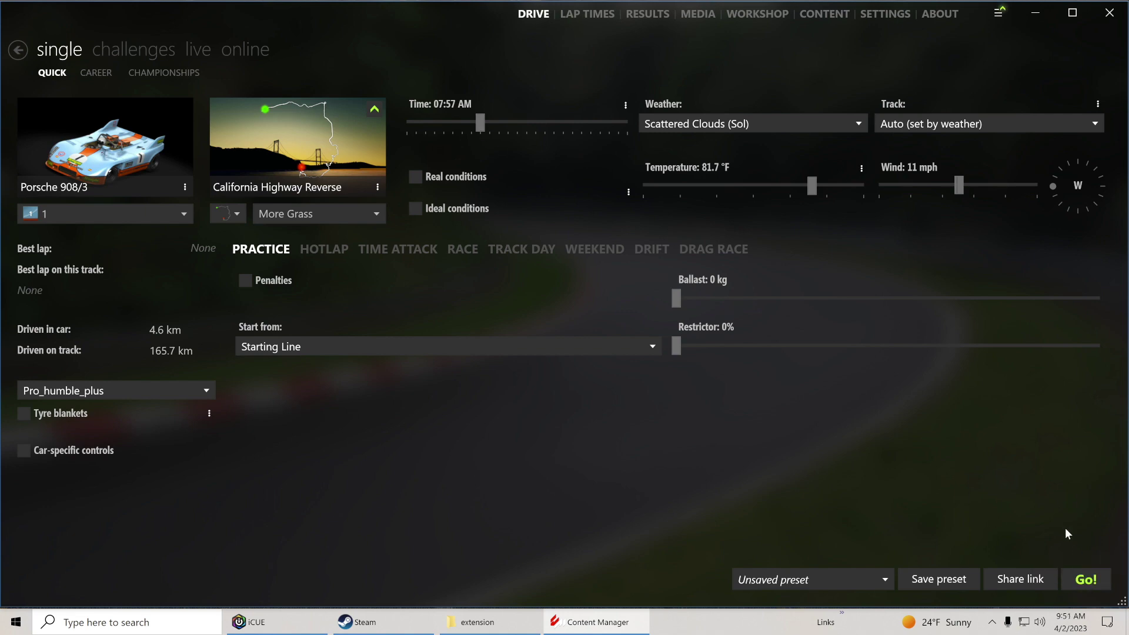
{"action": "left_click", "coordinate": [1080, 588]}
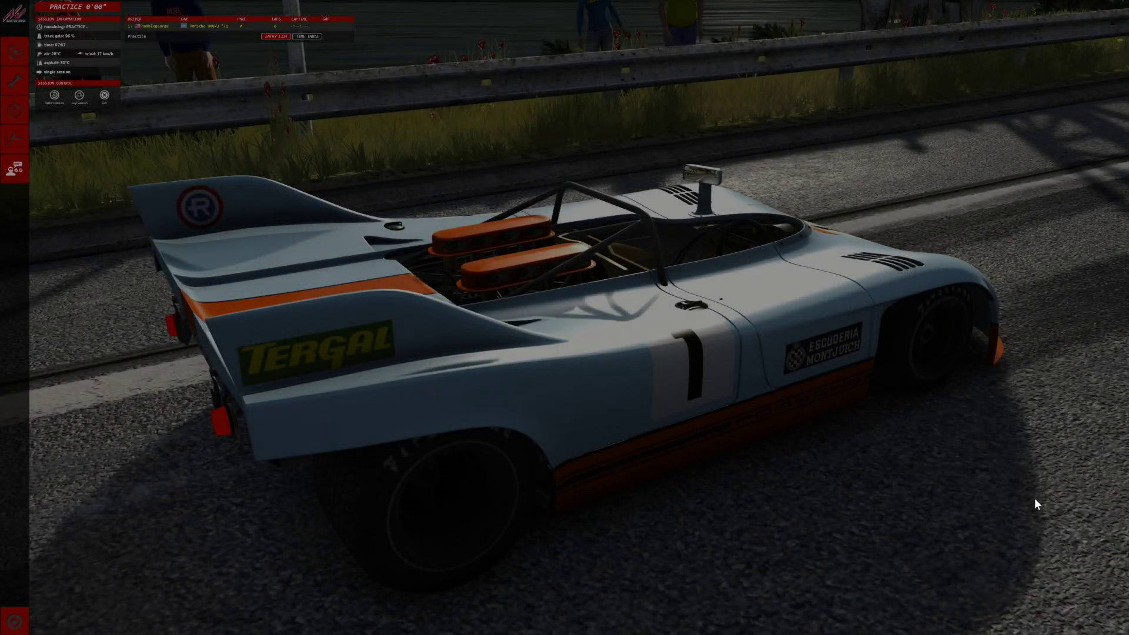
{"action": "left_click", "coordinate": [18, 82]}
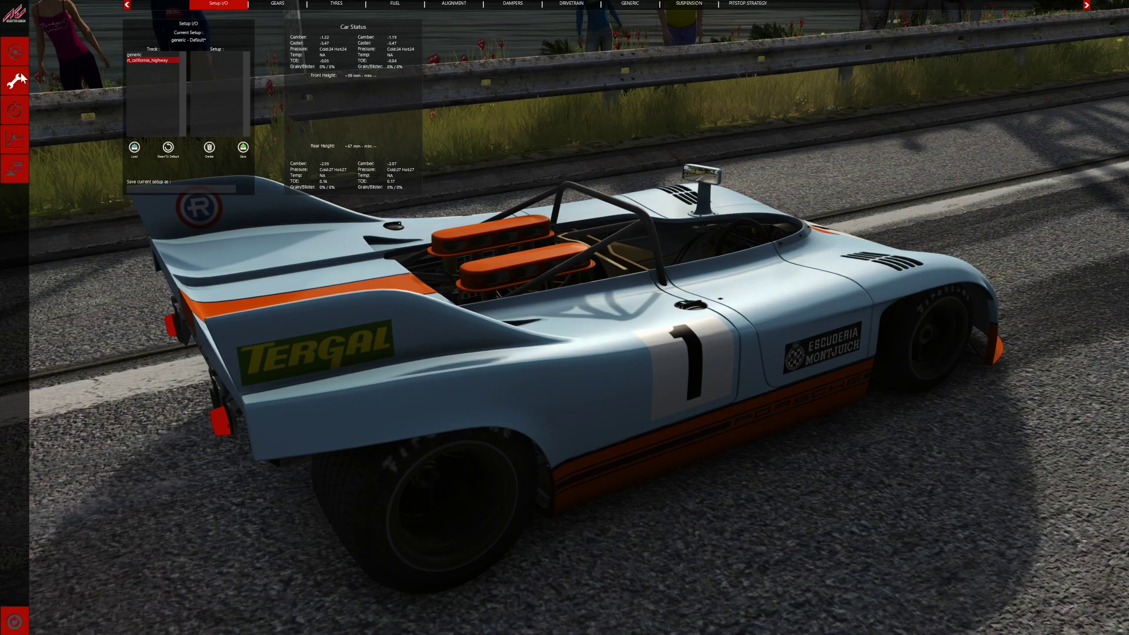
{"action": "left_click", "coordinate": [18, 53]}
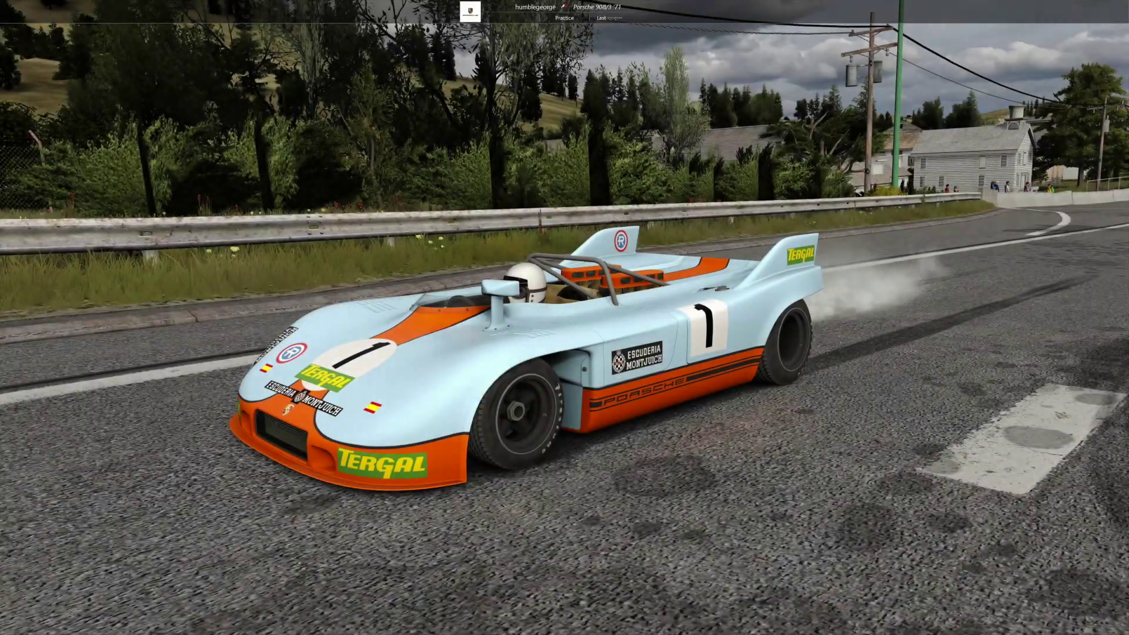
- Examine the car's exhaust flames and smoke from all sides while driving, exit the session and dismiss its results
{"action": "left_click_drag", "start_coordinate": [760, 210], "coordinate": [413, 209]}
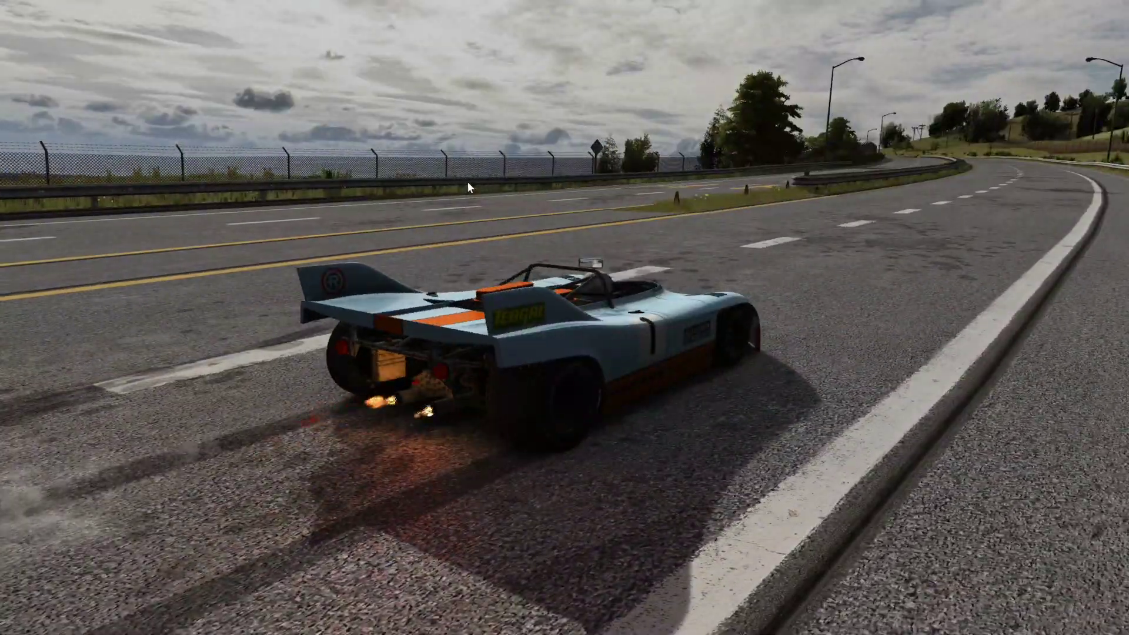
{"action": "left_click_drag", "start_coordinate": [468, 183], "coordinate": [747, 124]}
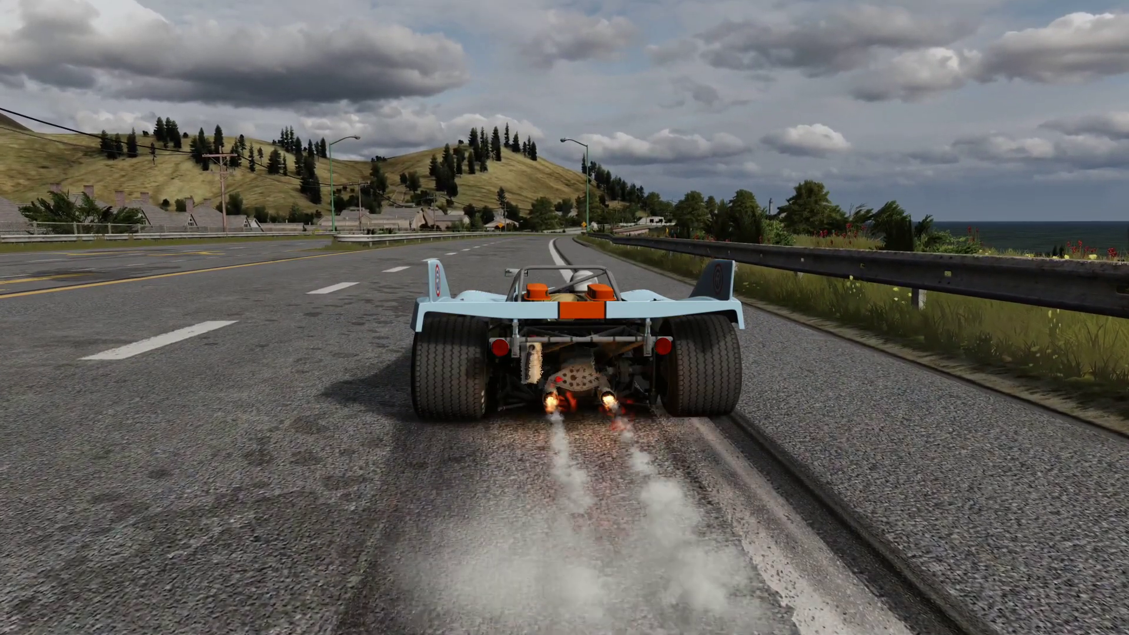
{"action": "left_click_drag", "start_coordinate": [753, 442], "coordinate": [784, 510]}
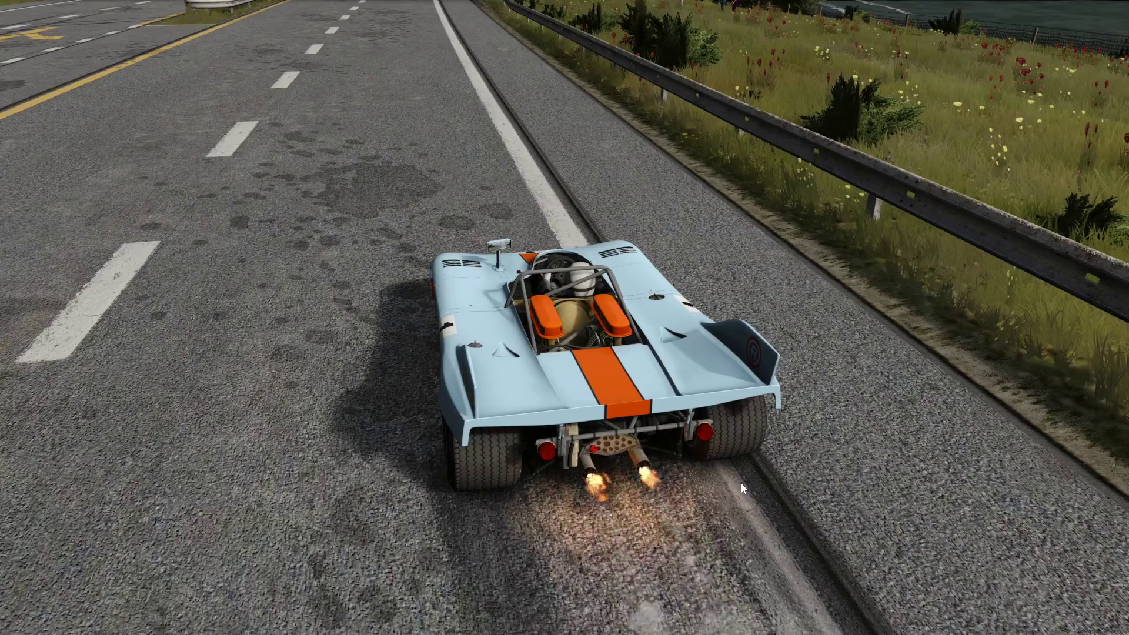
{"action": "left_click_drag", "start_coordinate": [729, 486], "coordinate": [973, 427]}
{"action": "left_click_drag", "start_coordinate": [624, 435], "coordinate": [941, 429]}
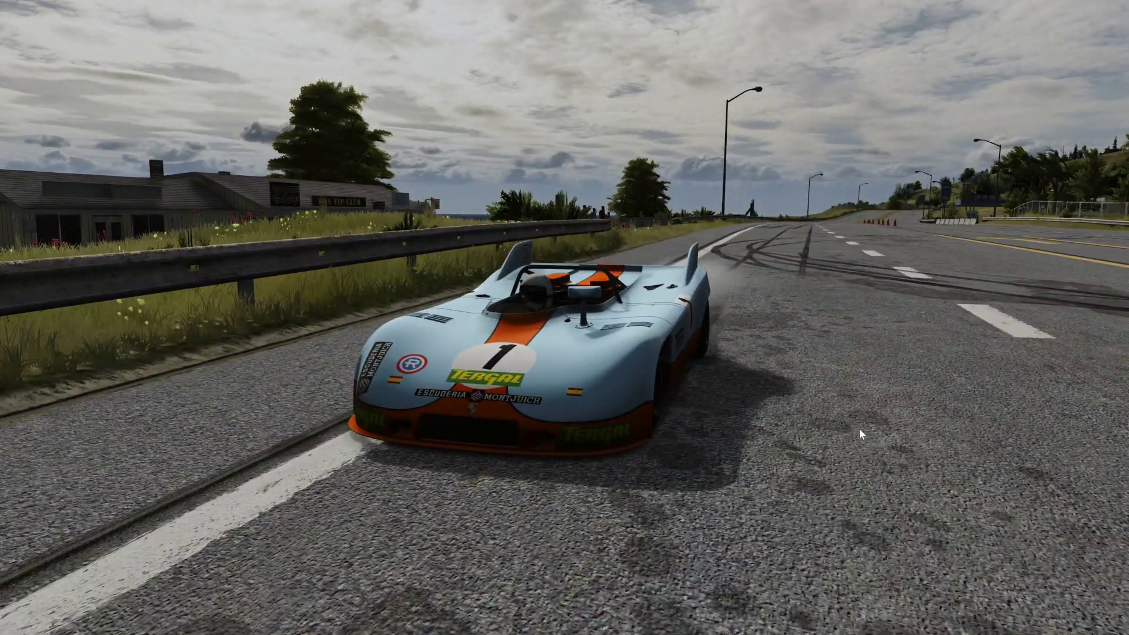
{"action": "key", "text": "Escape"}
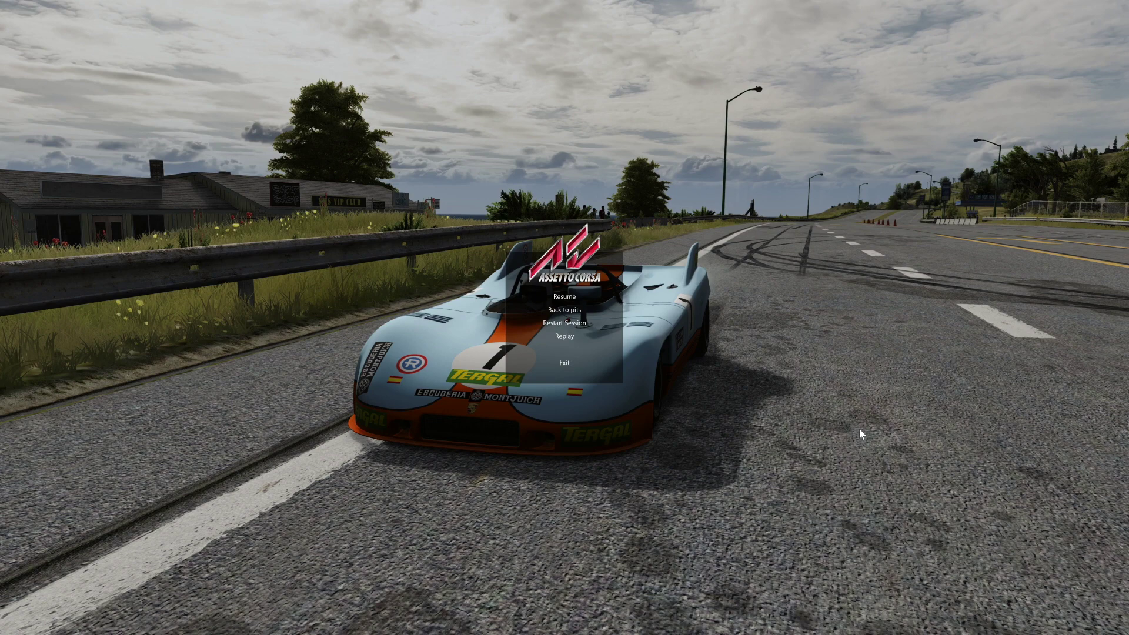
{"action": "left_click", "coordinate": [563, 364]}
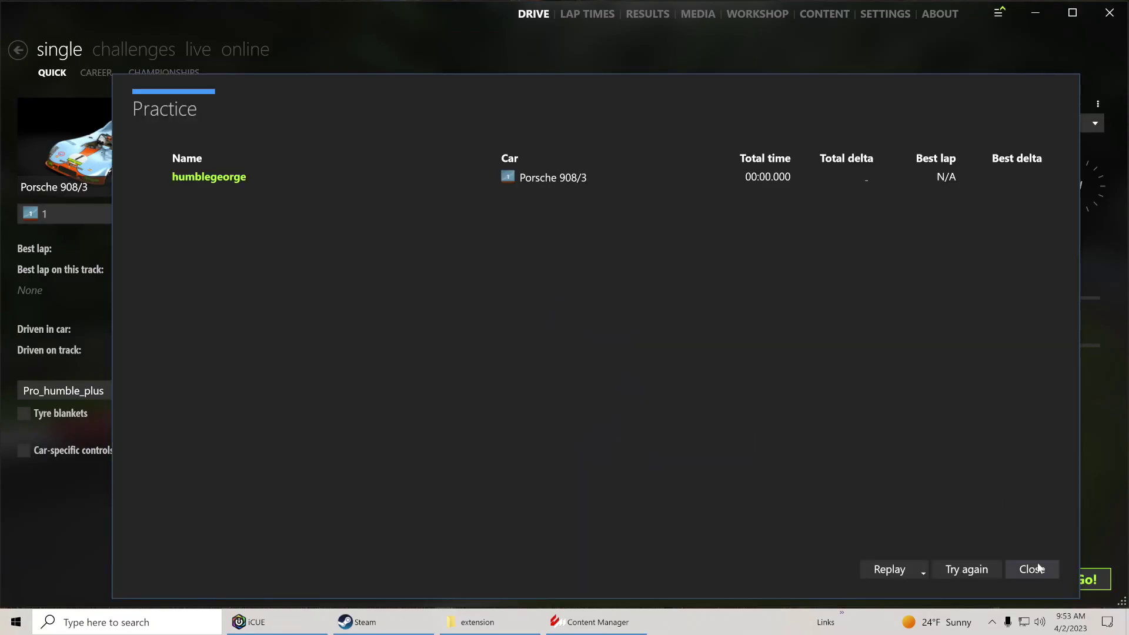
{"action": "left_click", "coordinate": [1036, 569]}
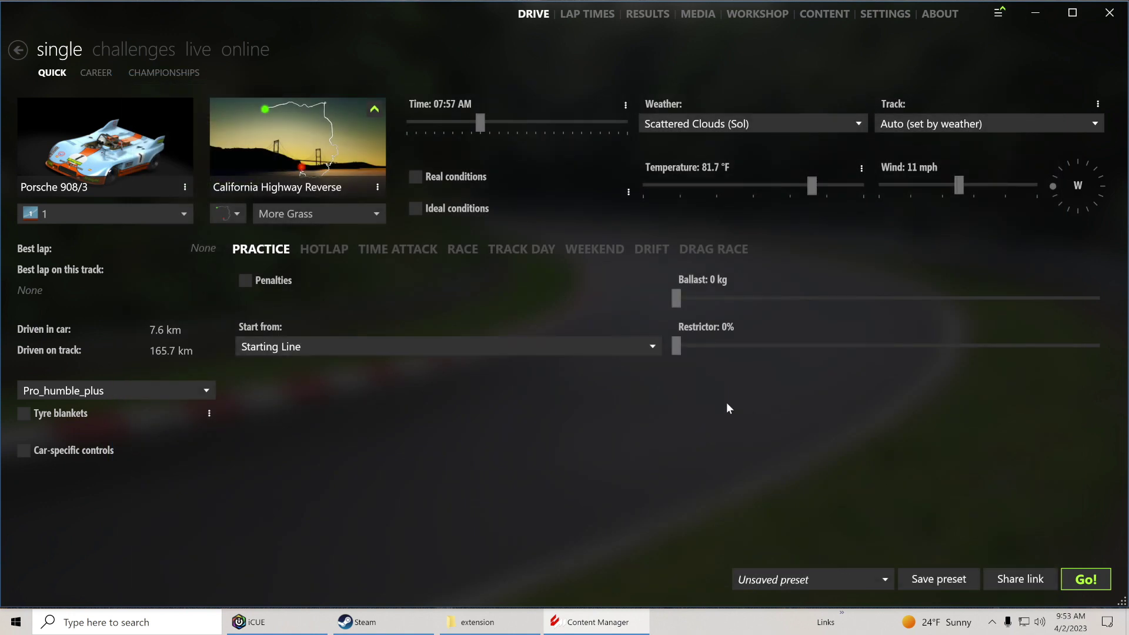
- Start another practice session, compare the maximum speeds of the gear sets in the car setup, and exit the session
{"action": "left_click", "coordinate": [1085, 580]}
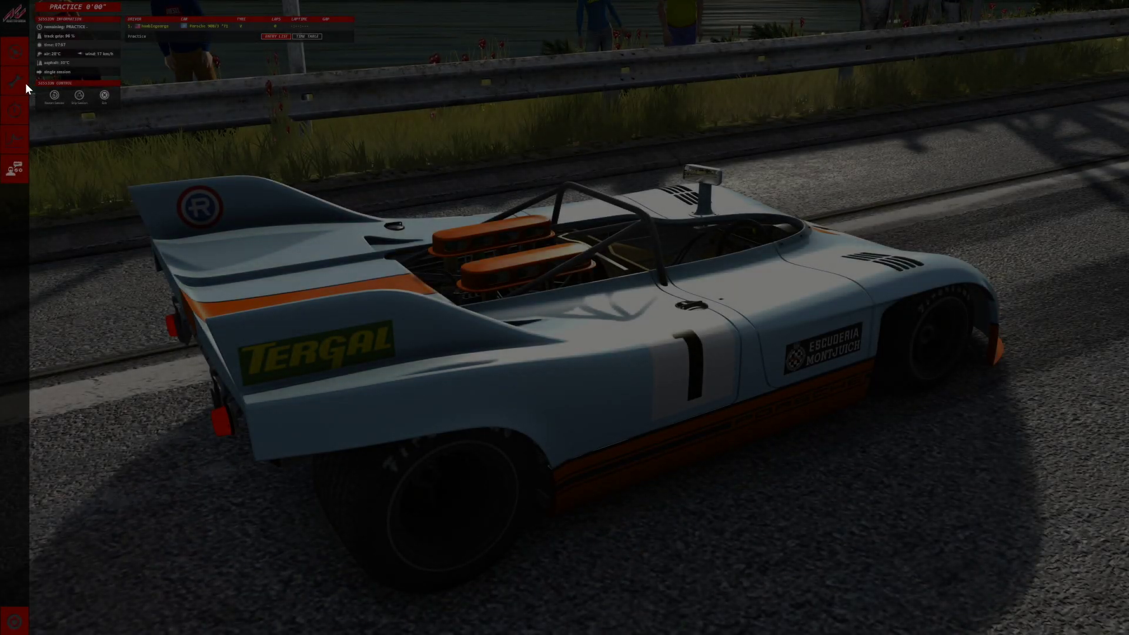
{"action": "left_click", "coordinate": [19, 82]}
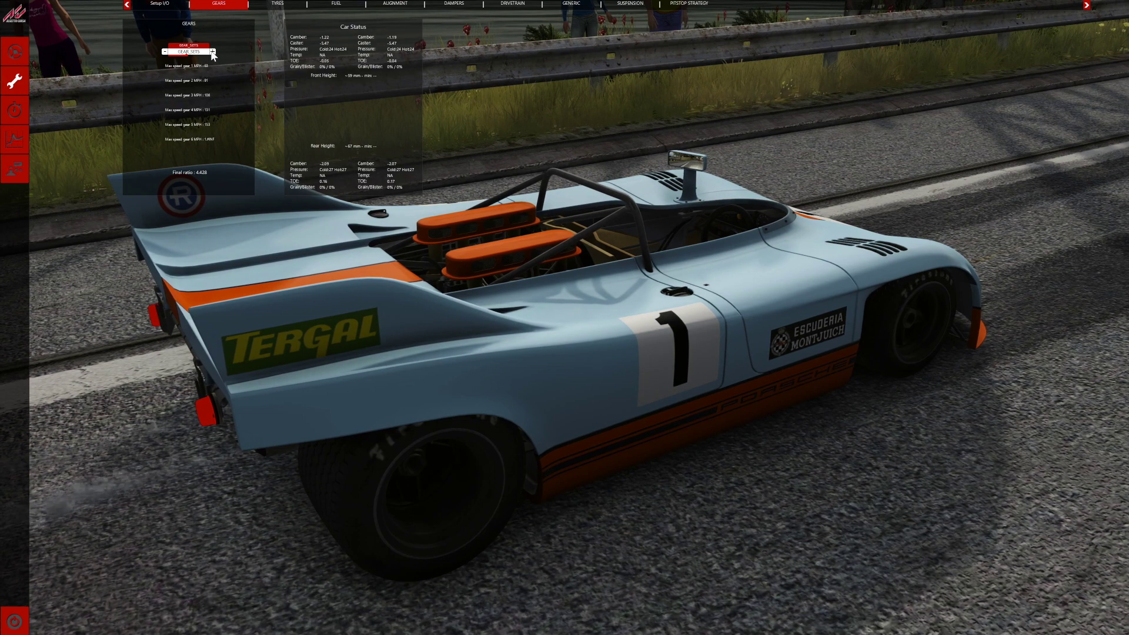
{"action": "left_click", "coordinate": [212, 52]}
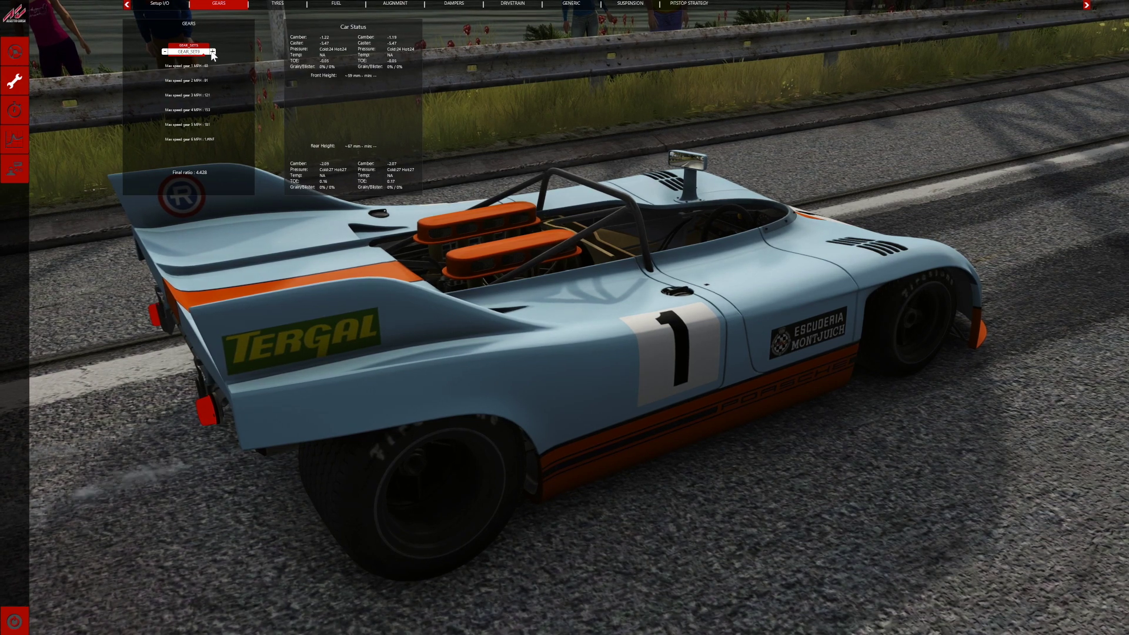
{"action": "left_click", "coordinate": [165, 52]}
{"action": "left_click", "coordinate": [165, 52]}
{"action": "left_click", "coordinate": [165, 52]}
{"action": "left_click", "coordinate": [165, 51]}
{"action": "left_click", "coordinate": [165, 52]}
{"action": "left_click", "coordinate": [165, 52]}
{"action": "left_click", "coordinate": [164, 52]}
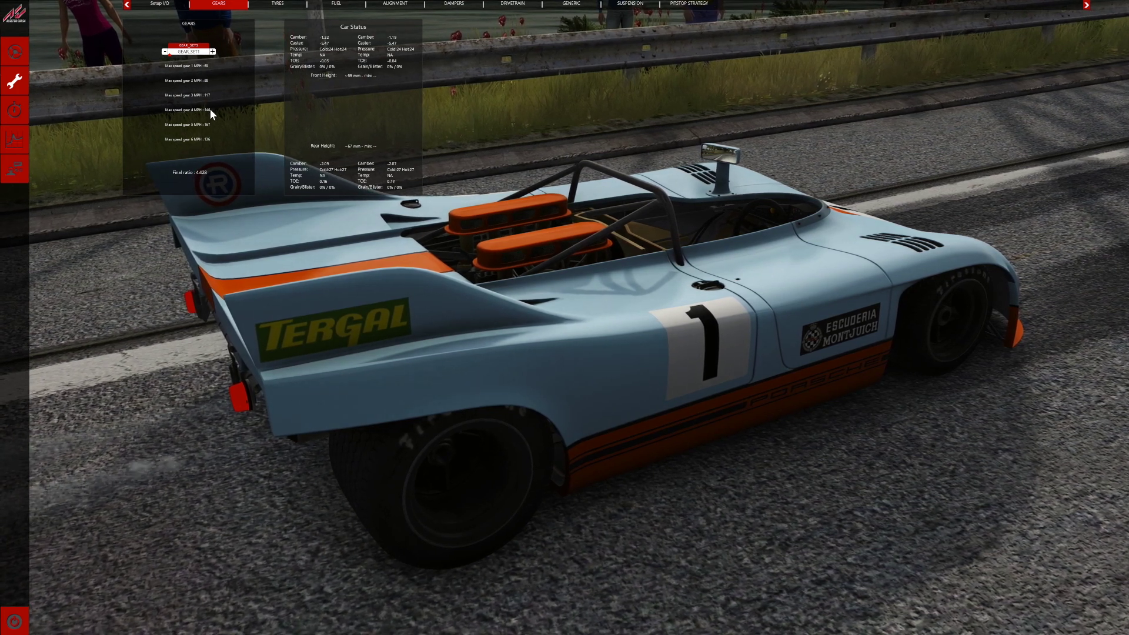
{"action": "left_click", "coordinate": [15, 622]}
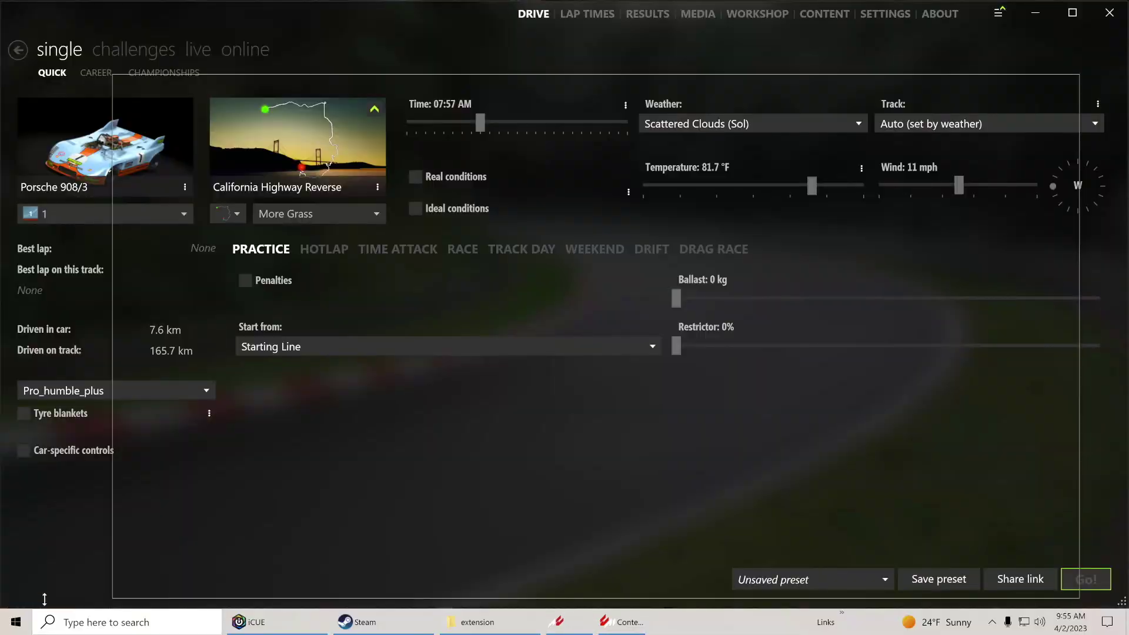
{"action": "left_click", "coordinate": [1030, 569]}
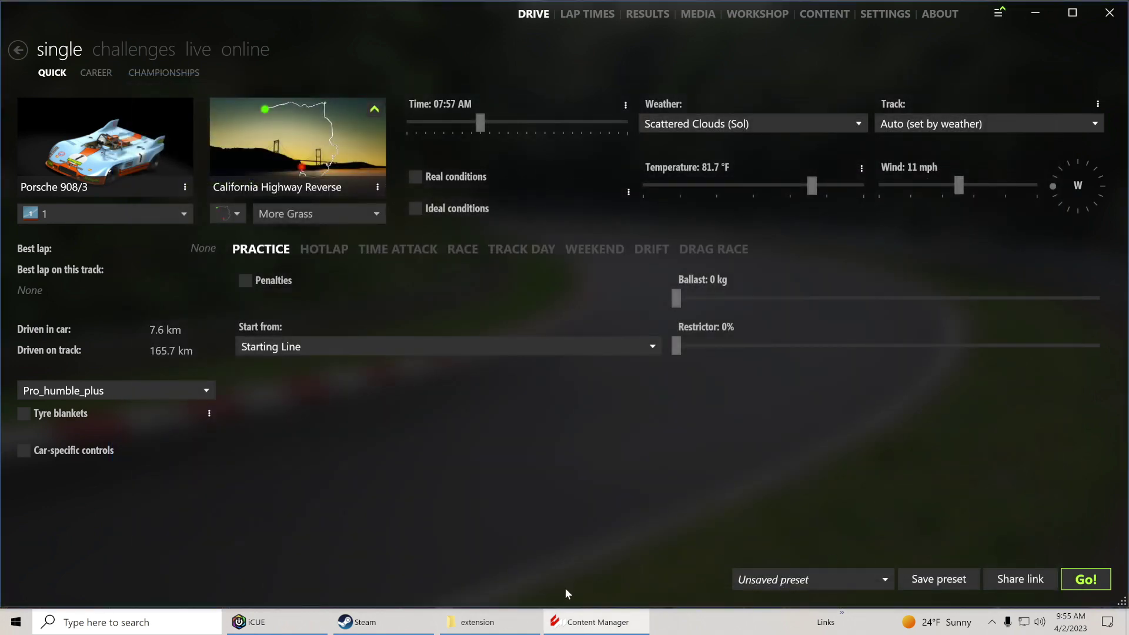
- Minimize Content Manager and open drivetrain.ini from the porsche_908_03 data folder in Notepad++
{"action": "left_click", "coordinate": [1034, 13]}
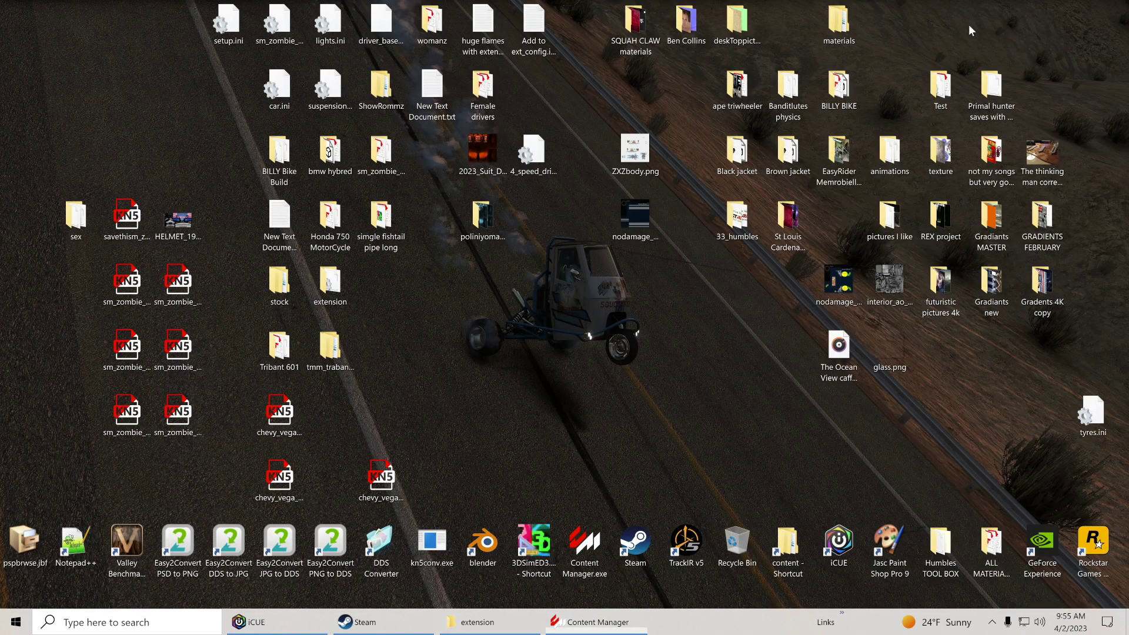
{"action": "left_click", "coordinate": [492, 622]}
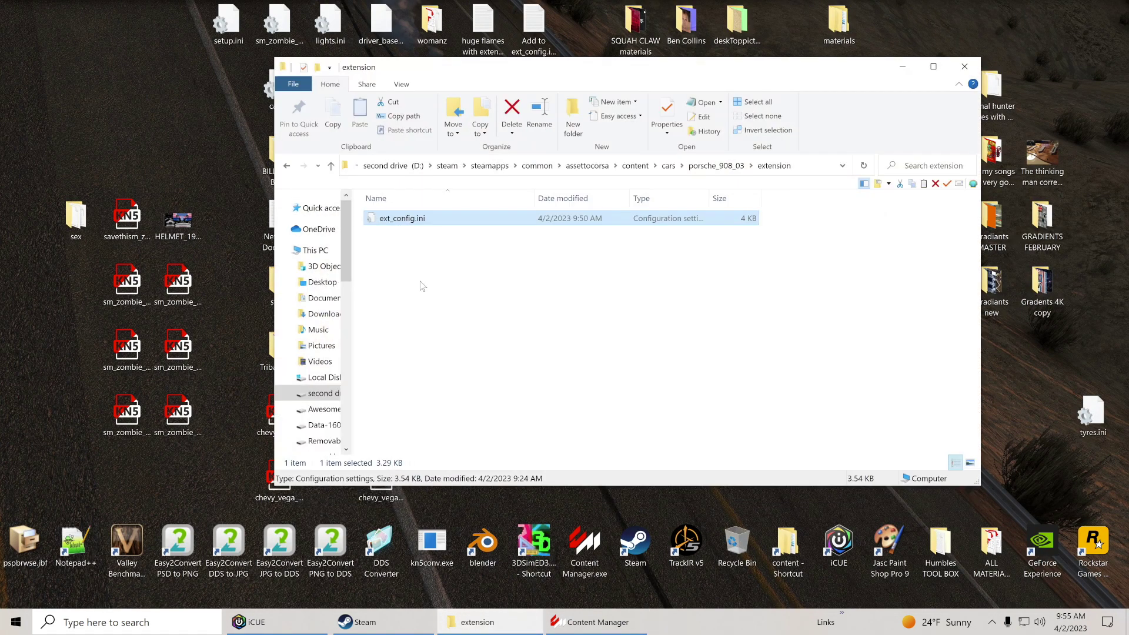
{"action": "left_click", "coordinate": [331, 167]}
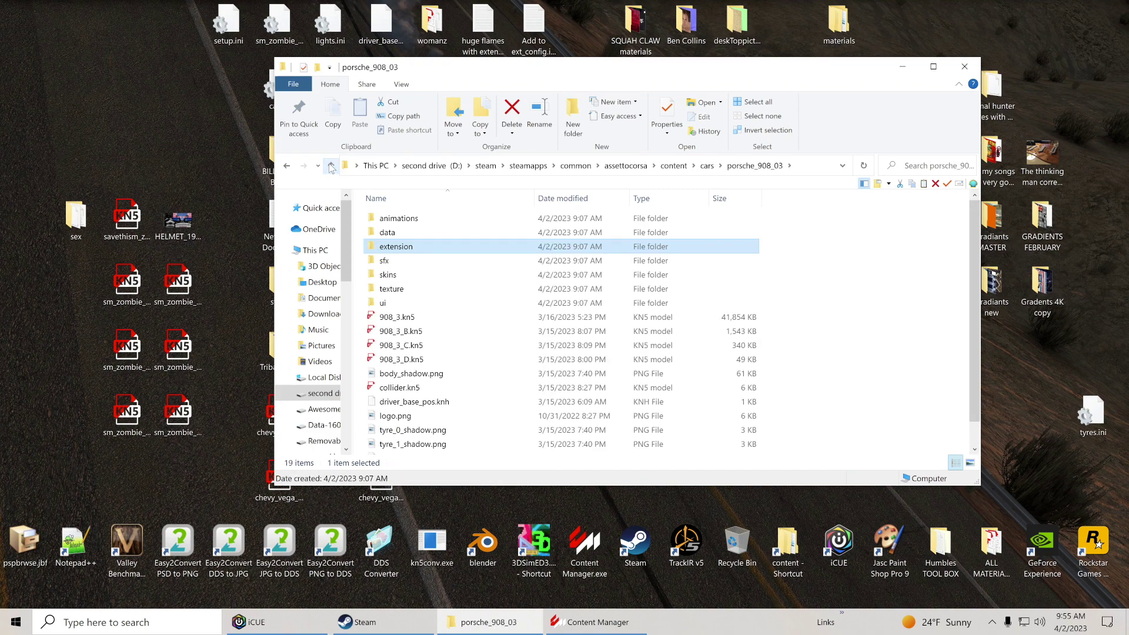
{"action": "double_click", "coordinate": [402, 235]}
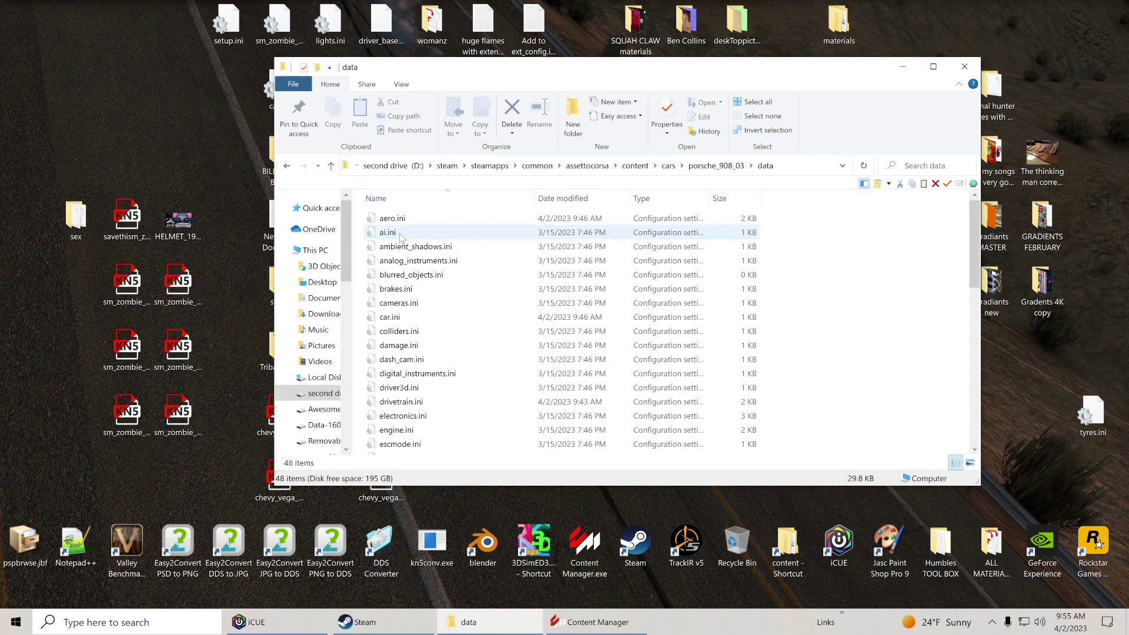
{"action": "scroll", "coordinate": [400, 331], "scroll_direction": "down", "scroll_amount": 2}
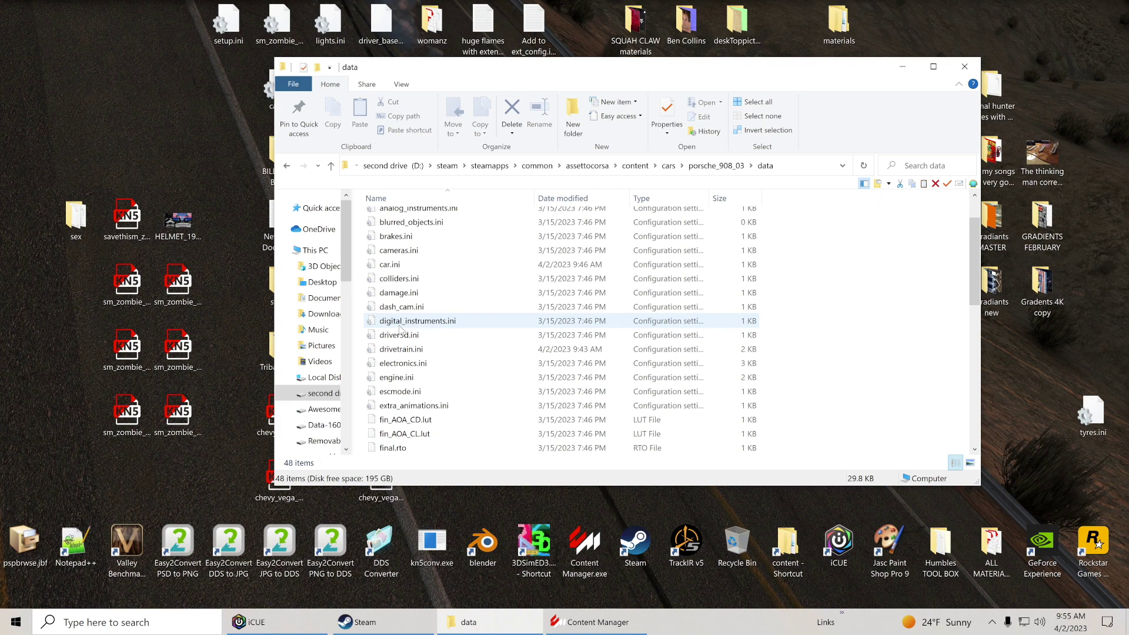
{"action": "right_click", "coordinate": [400, 307]}
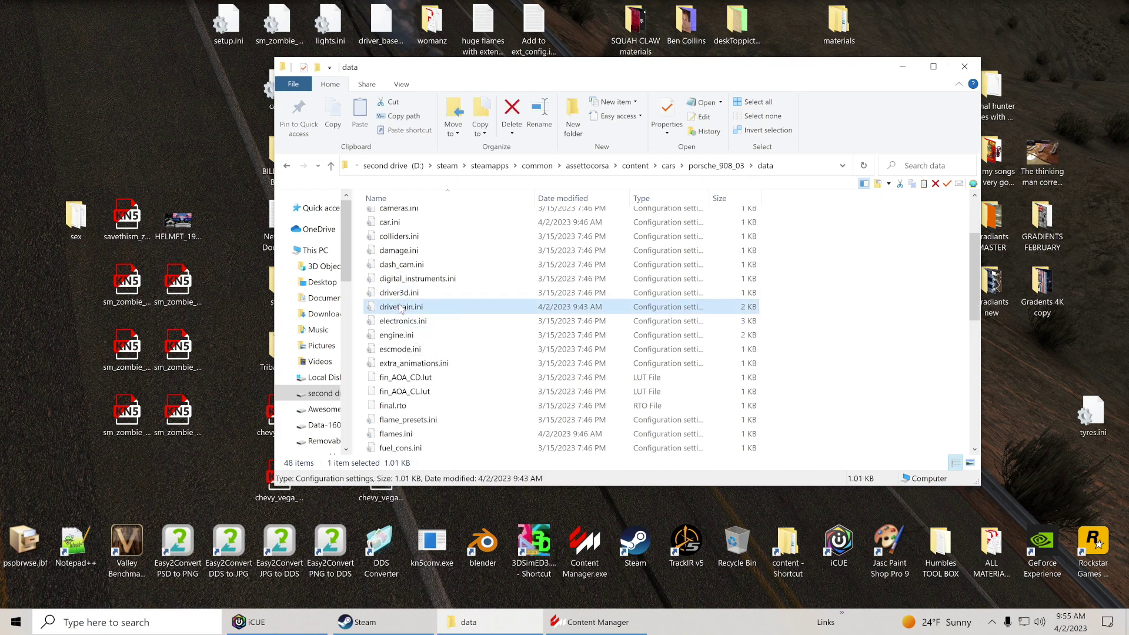
{"action": "left_click", "coordinate": [427, 390]}
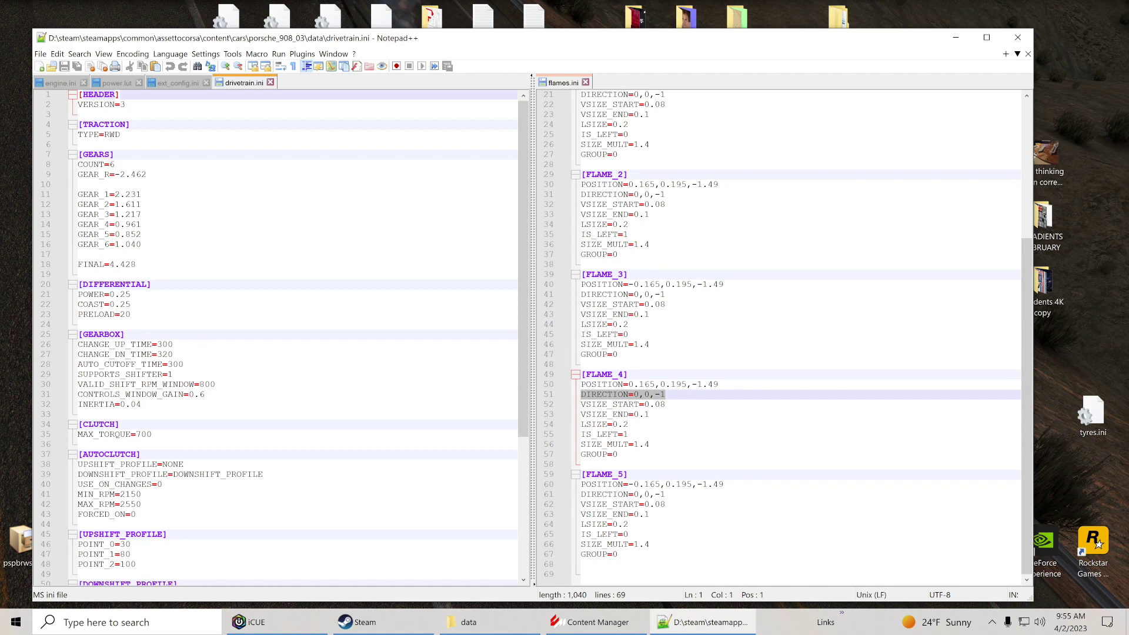
- Close flames.ini, then narrow the editor window and reposition it so the desktop and data folder show around it
{"action": "left_click", "coordinate": [586, 82]}
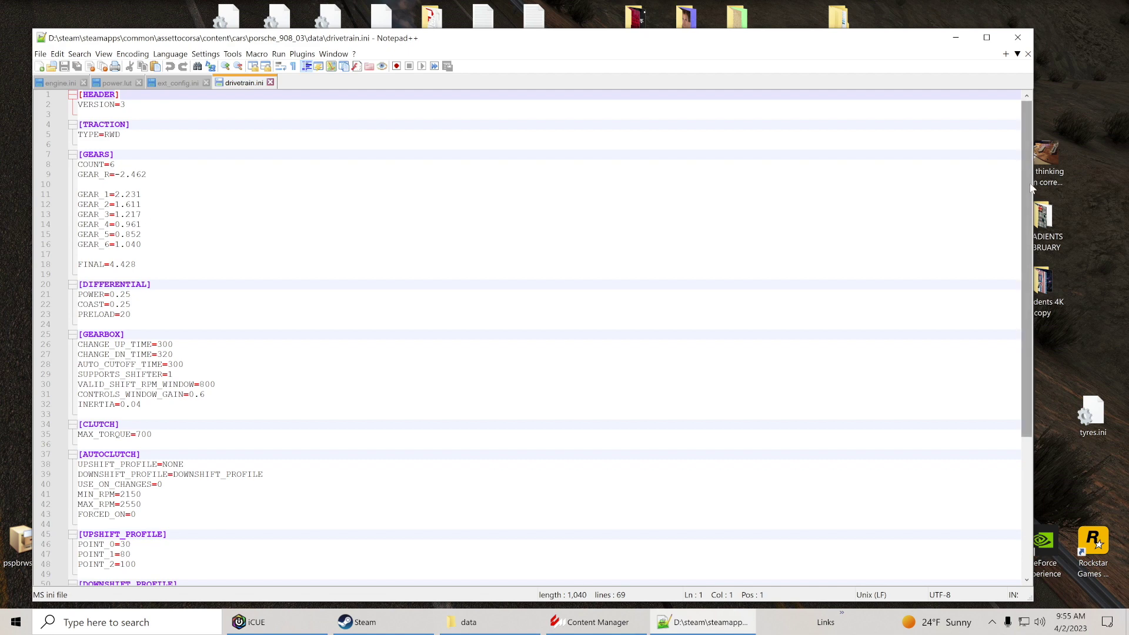
{"action": "left_click_drag", "start_coordinate": [1033, 188], "coordinate": [491, 188]}
{"action": "left_click_drag", "start_coordinate": [195, 39], "coordinate": [590, 48]}
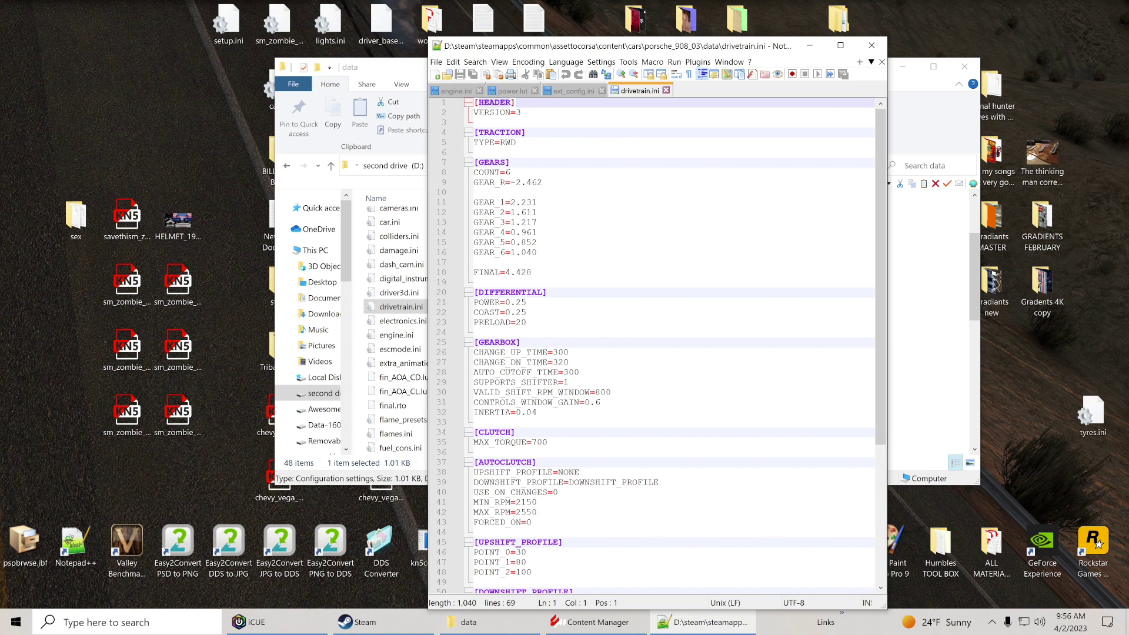
- Set GEAR_6 to 0.640 in the GEARS section of drivetrain.ini
{"action": "double_click", "coordinate": [513, 252]}
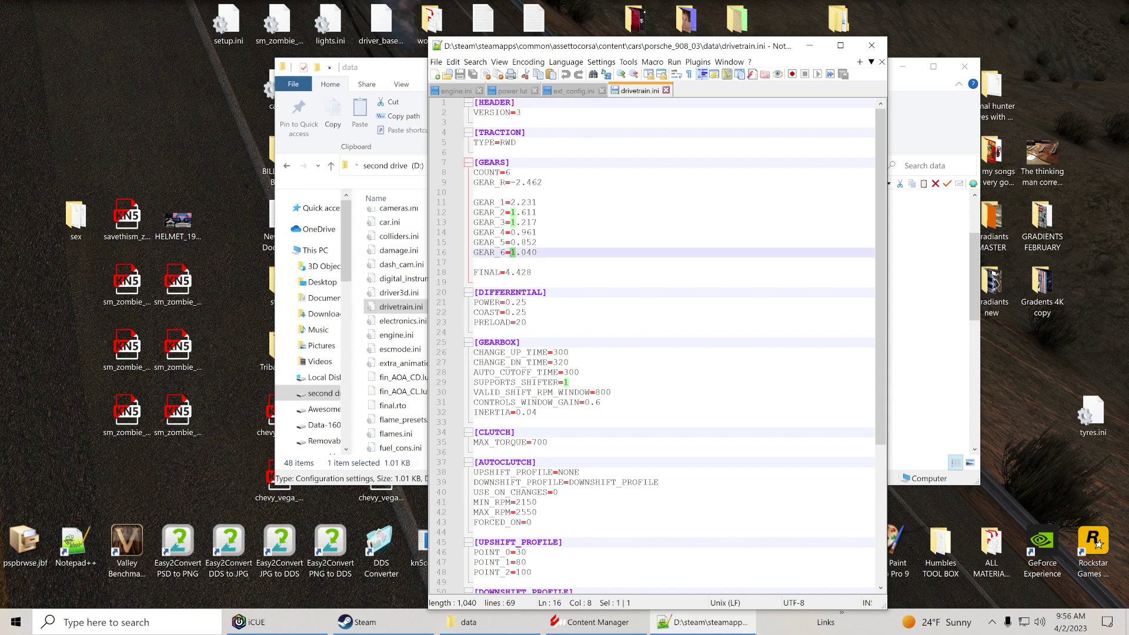
{"action": "type", "text": "0"}
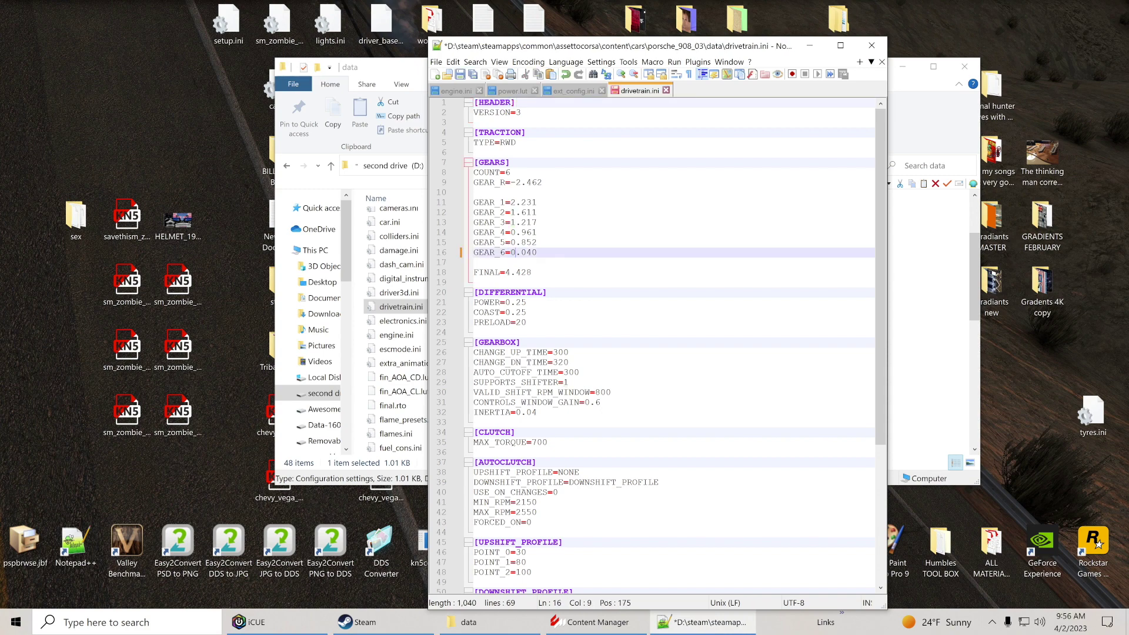
{"action": "left_click", "coordinate": [526, 253]}
{"action": "key", "text": "shift+Left"}
{"action": "type", "text": "6"}
- Copy the whole GEAR_6=0.640 line and save drivetrain.ini
{"action": "key", "text": "End"}
{"action": "key", "text": "shift+Left"}
{"action": "key", "text": "shift+Left"}
{"action": "key", "text": "shift+Left"}
{"action": "key", "text": "shift+Left"}
{"action": "key", "text": "shift+Left"}
{"action": "key", "text": "shift+Left"}
{"action": "key", "text": "shift+Left"}
{"action": "key", "text": "shift+Left"}
{"action": "key", "text": "shift+Left"}
{"action": "key", "text": "shift+Left"}
{"action": "key", "text": "shift+Left"}
{"action": "key", "text": "shift+Left"}
{"action": "key", "text": "ctrl+c"}
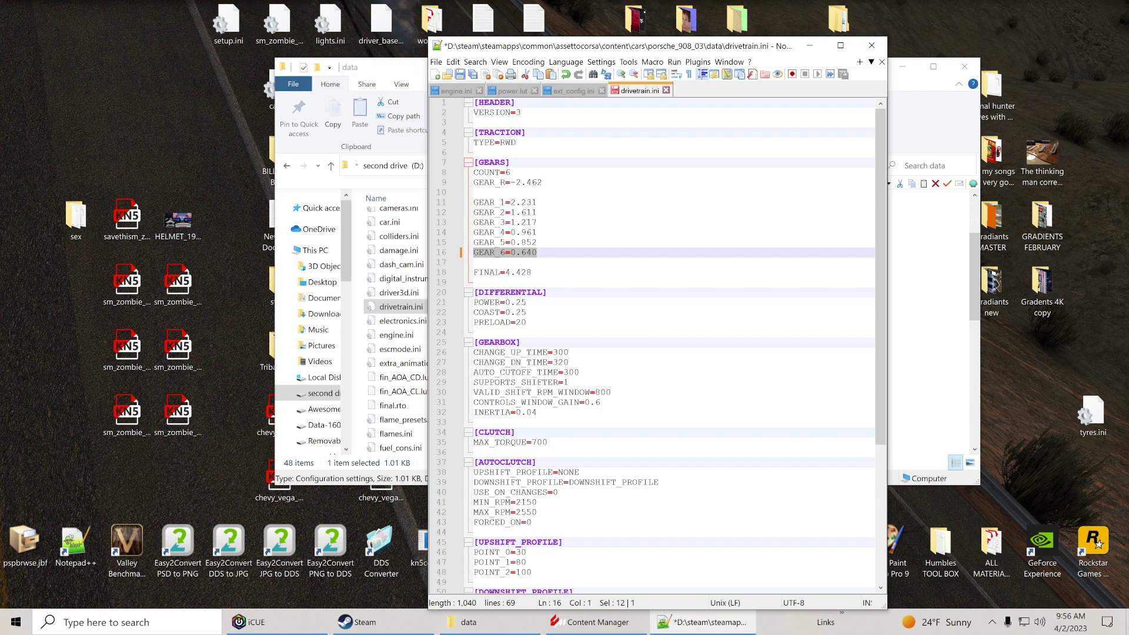
{"action": "left_click", "coordinate": [460, 74]}
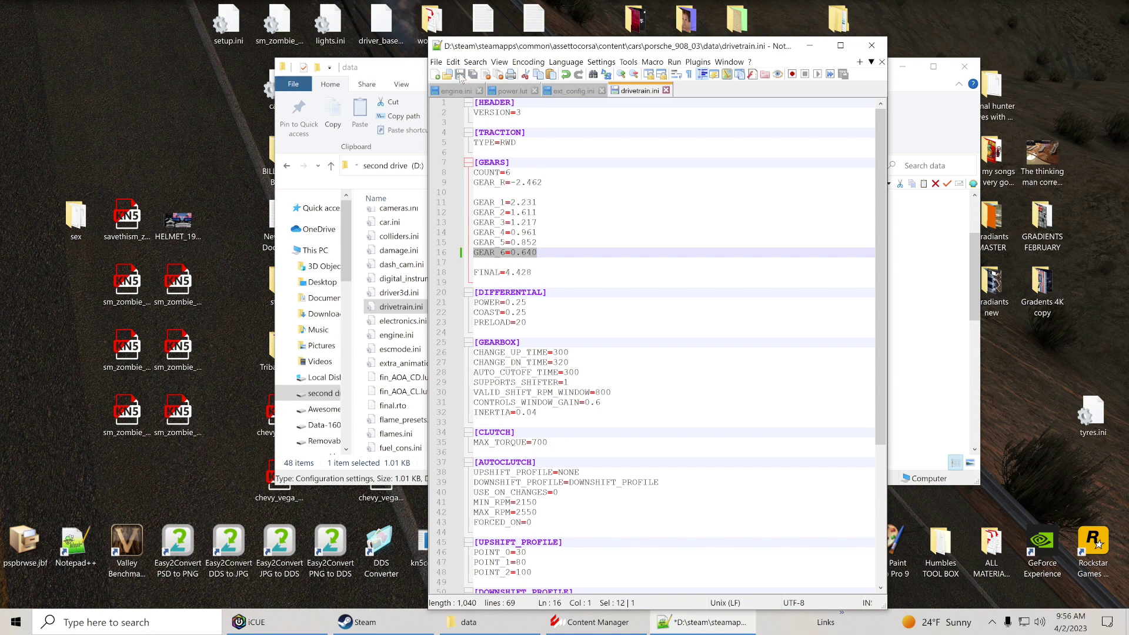
- Close the editor window and open setup.ini from the porsche_908_03 data folder in Notepad++
{"action": "left_click", "coordinate": [871, 46]}
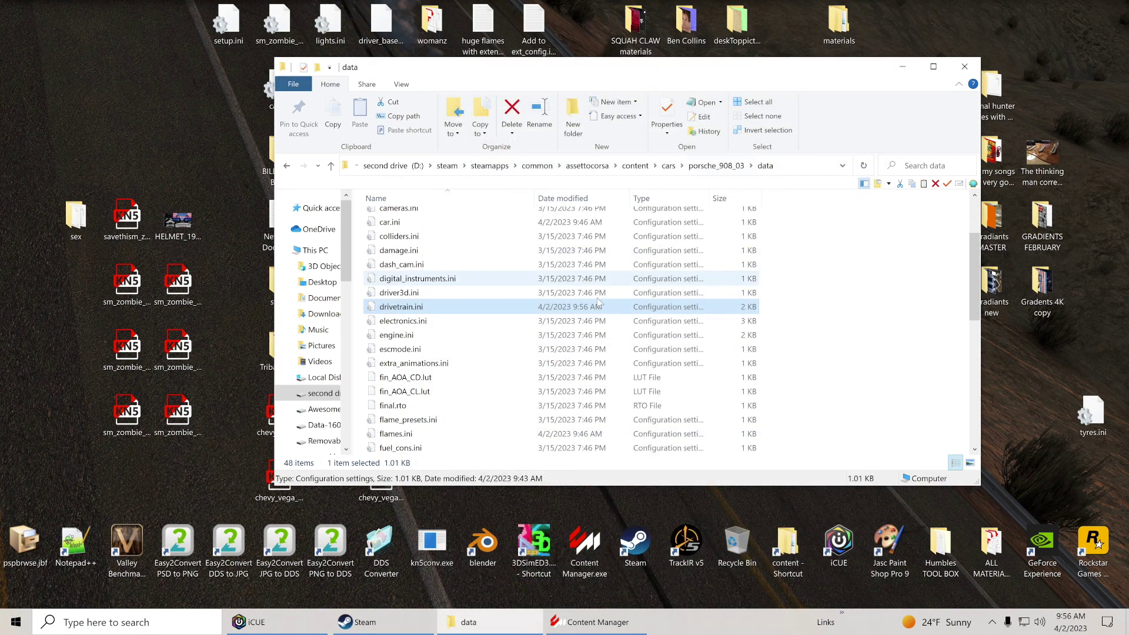
{"action": "scroll", "coordinate": [404, 438], "scroll_direction": "down", "scroll_amount": 8}
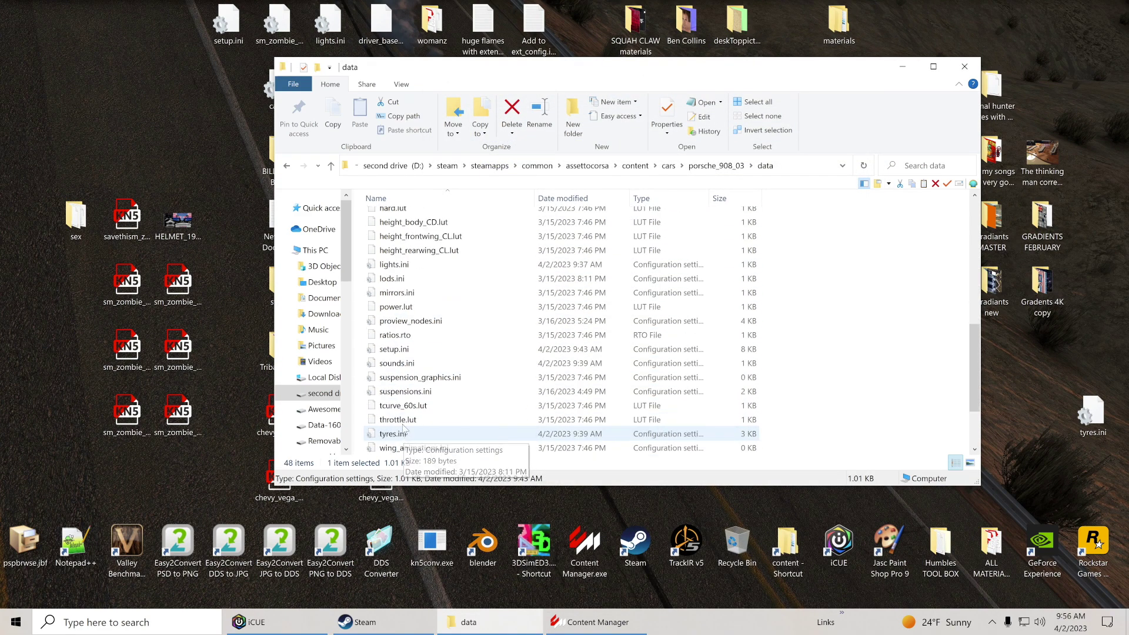
{"action": "right_click", "coordinate": [403, 352]}
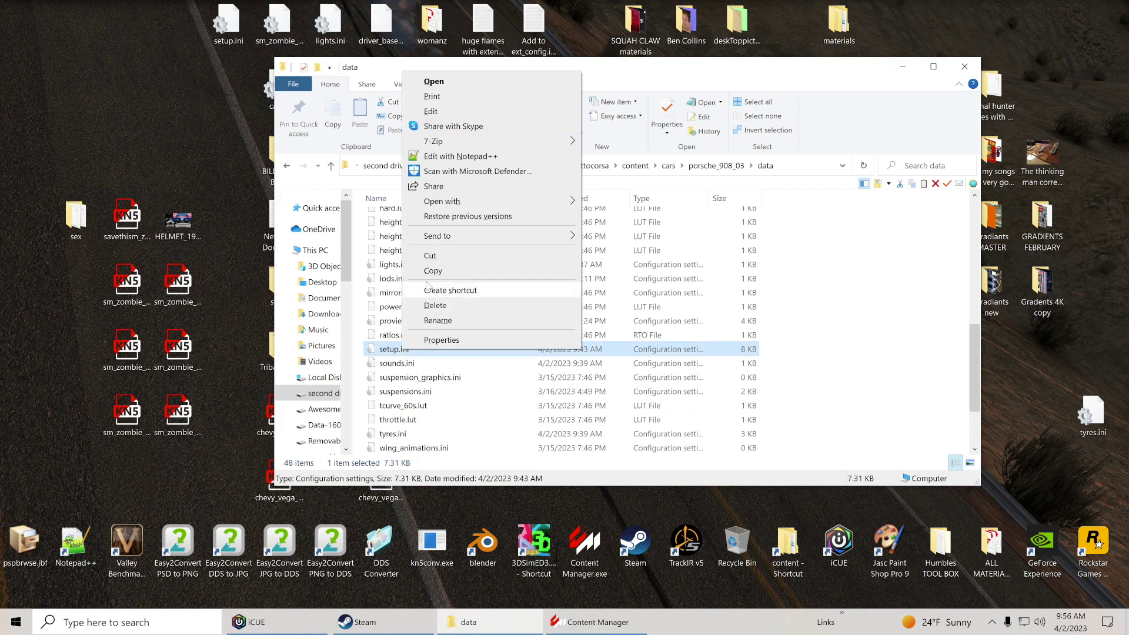
{"action": "left_click", "coordinate": [433, 157]}
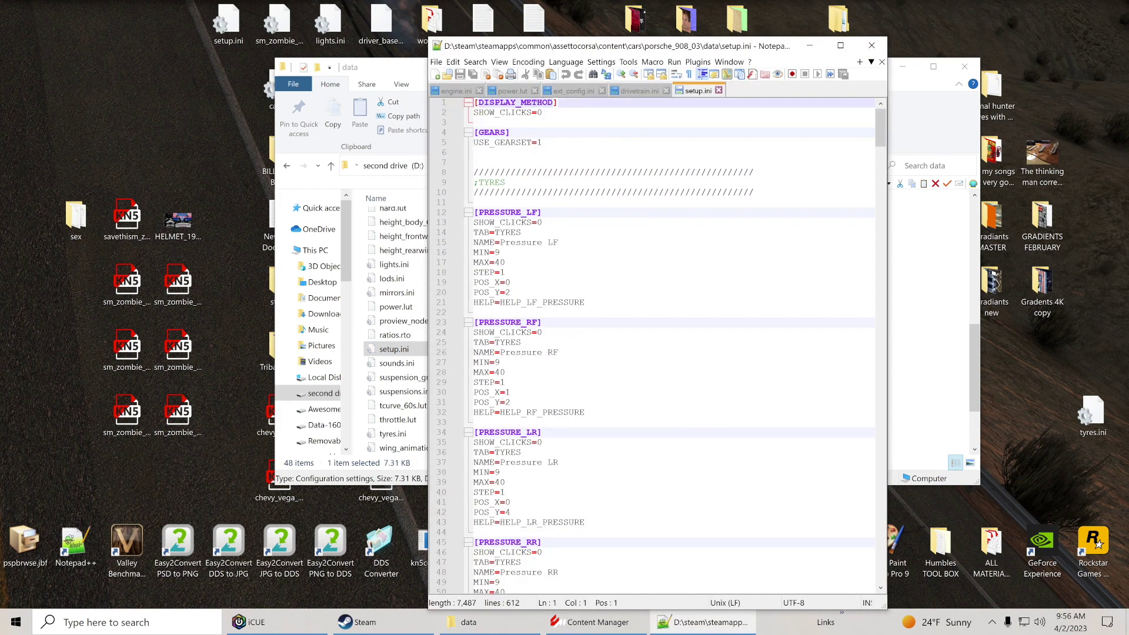
- Replace the GEAR_6 line in the GEAR_SET_0 section of setup.ini with the copied GEAR_6=0.640 line
{"action": "left_click_drag", "start_coordinate": [880, 135], "coordinate": [864, 510]}
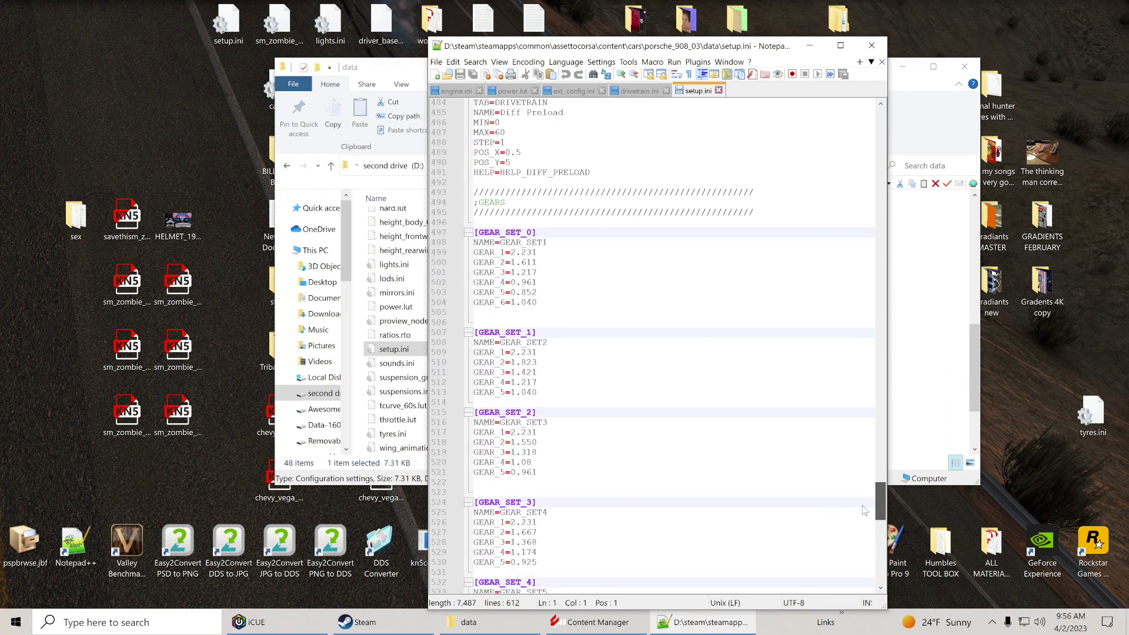
{"action": "left_click_drag", "start_coordinate": [864, 510], "coordinate": [864, 511]}
{"action": "left_click", "coordinate": [537, 292]}
{"action": "key", "text": "shift+Left"}
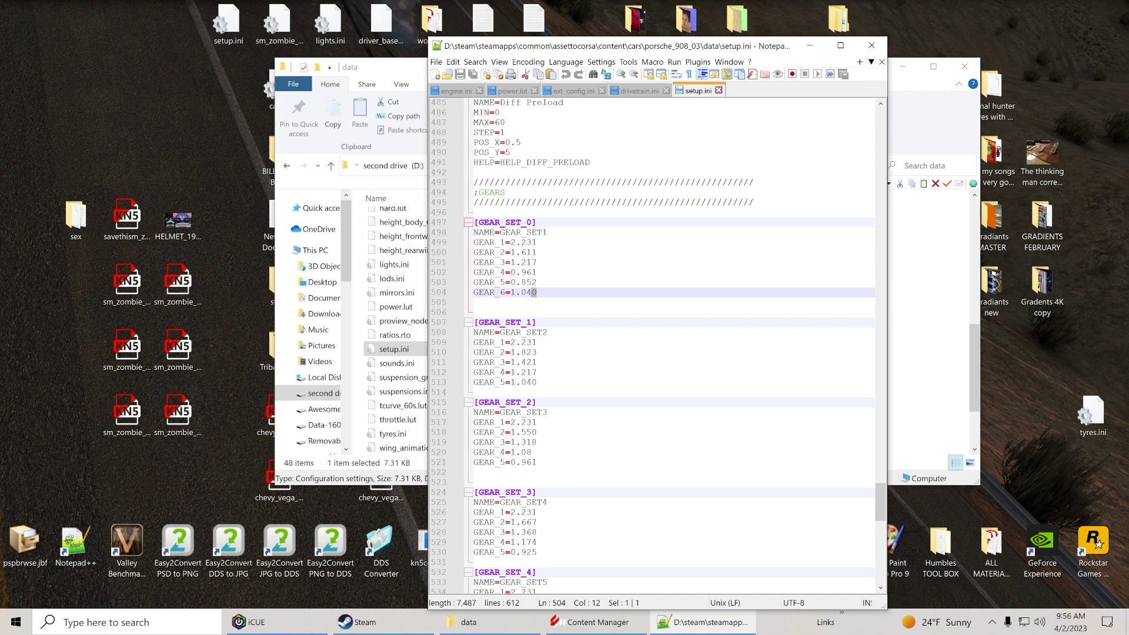
{"action": "key", "text": "shift+Left"}
{"action": "key", "text": "shift+Left"}
{"action": "key", "text": "shift+Left"}
{"action": "key", "text": "shift+Left"}
{"action": "key", "text": "shift+Left"}
{"action": "key", "text": "shift+Left"}
{"action": "key", "text": "shift+Left"}
{"action": "key", "text": "shift+Left"}
{"action": "key", "text": "shift+Left"}
{"action": "key", "text": "shift+Left"}
{"action": "key", "text": "shift+Left"}
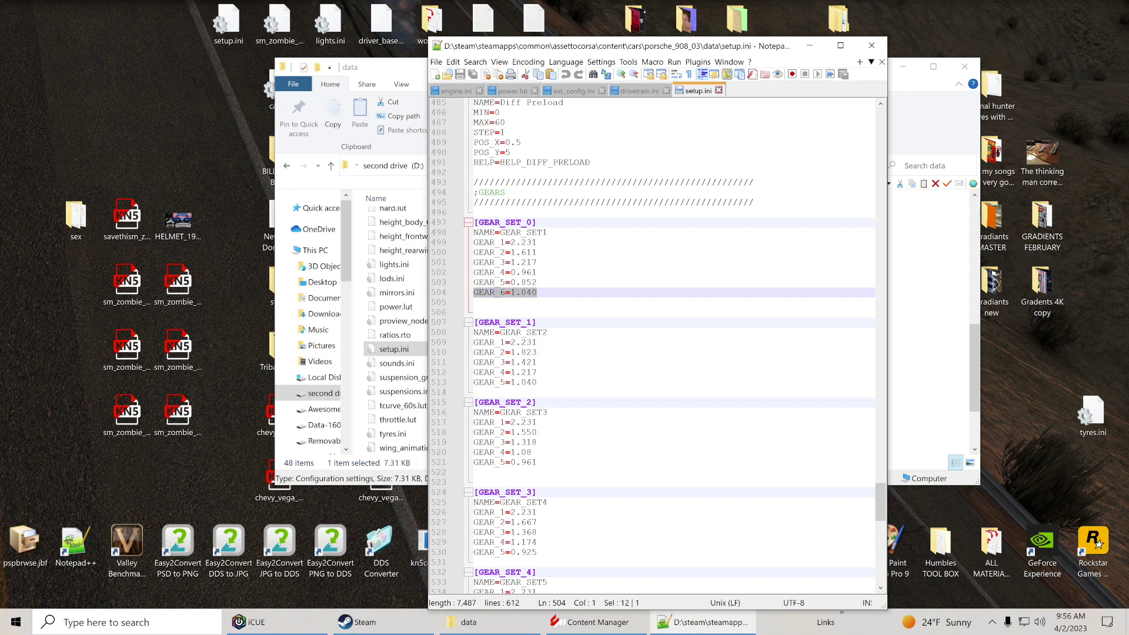
{"action": "key", "text": "ctrl+v"}
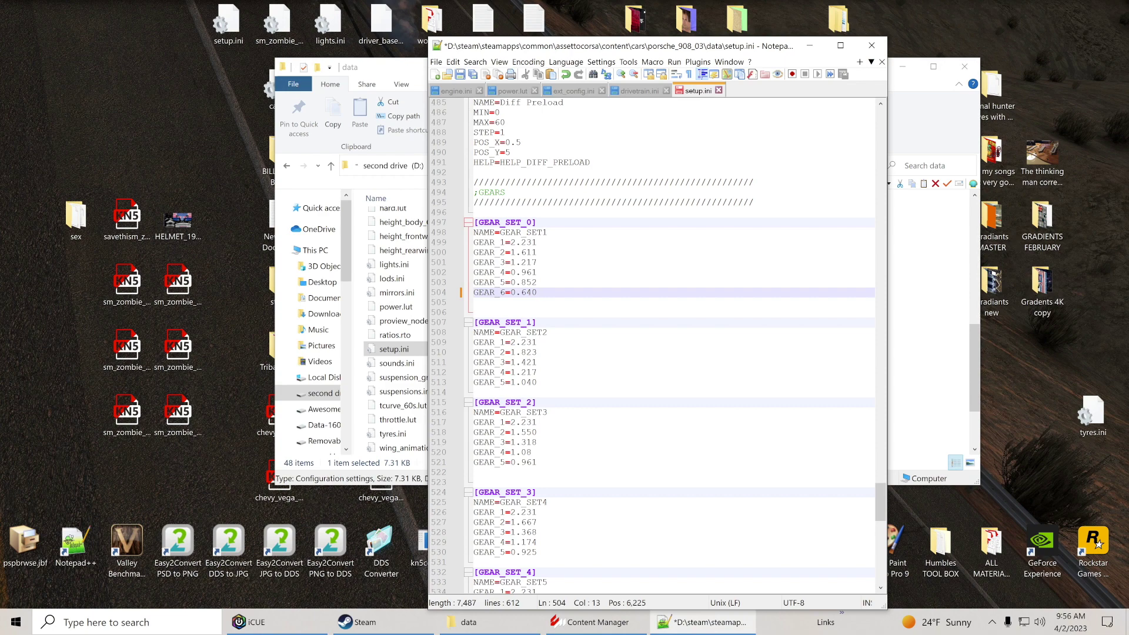
- Add a GEAR_6=0.640 line below GEAR_5 in both the GEAR_SET_1 and GEAR_SET_2 sections
{"action": "left_click", "coordinate": [536, 382]}
{"action": "key", "text": "Return"}
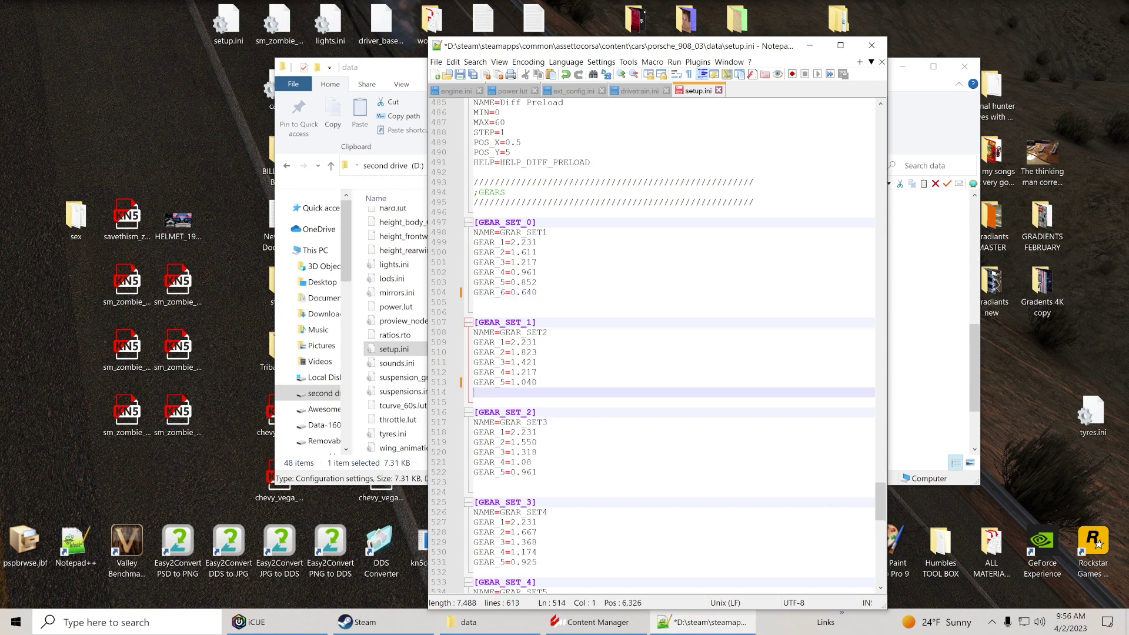
{"action": "key", "text": "ctrl+v"}
{"action": "scroll", "coordinate": [666, 347], "scroll_direction": "down", "scroll_amount": 3}
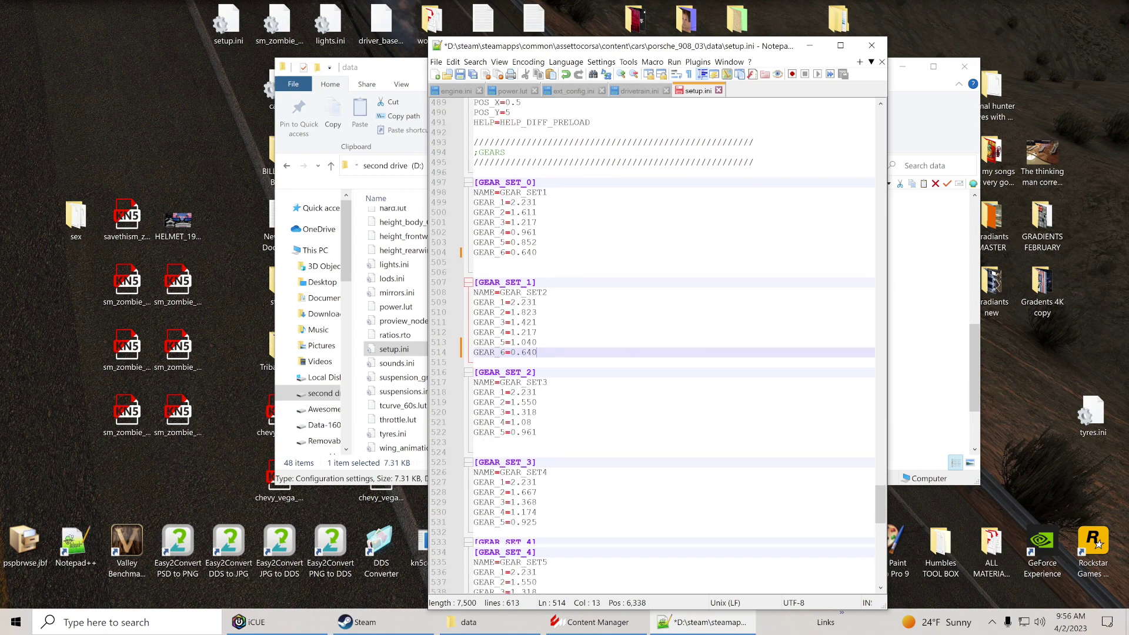
{"action": "scroll", "coordinate": [667, 351], "scroll_direction": "down", "scroll_amount": 1}
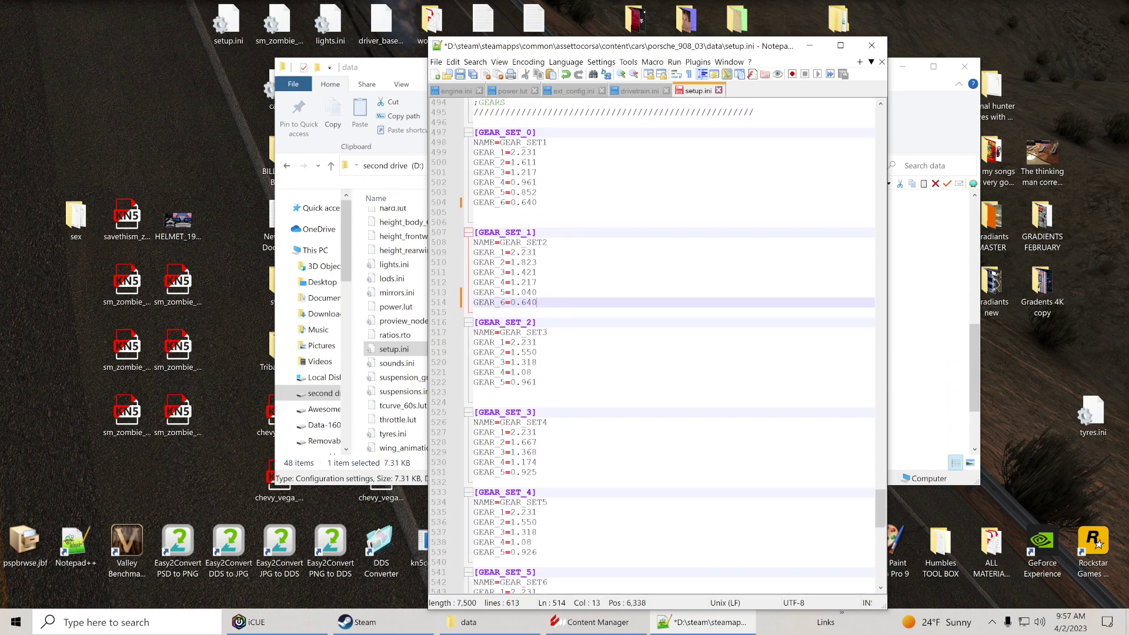
{"action": "left_click", "coordinate": [537, 382]}
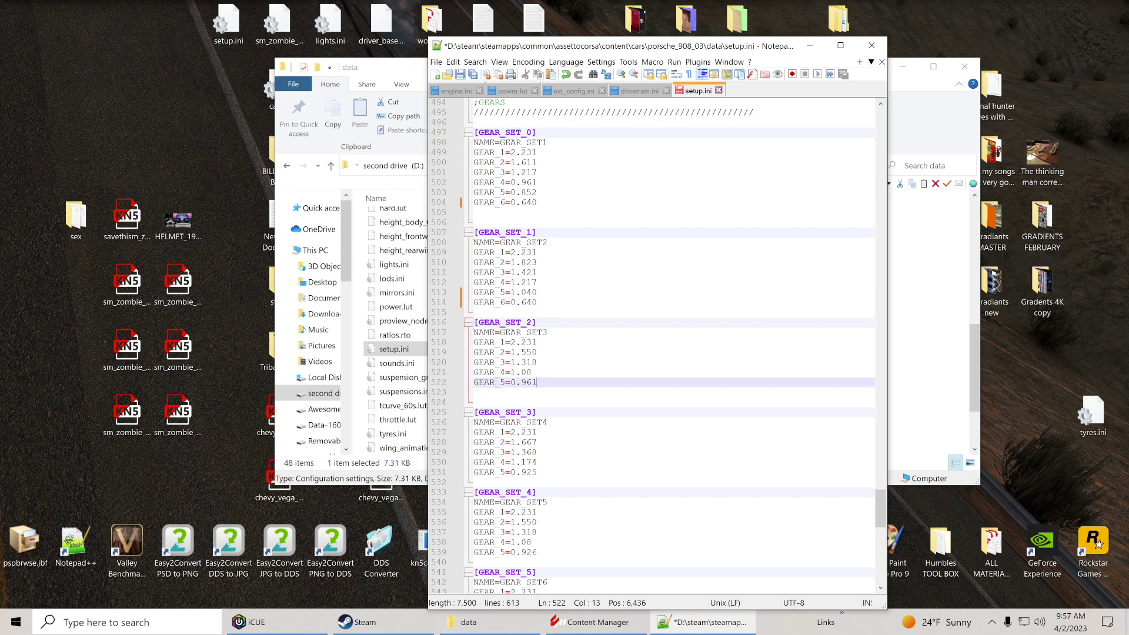
{"action": "key", "text": "Return"}
{"action": "key", "text": "ctrl+v"}
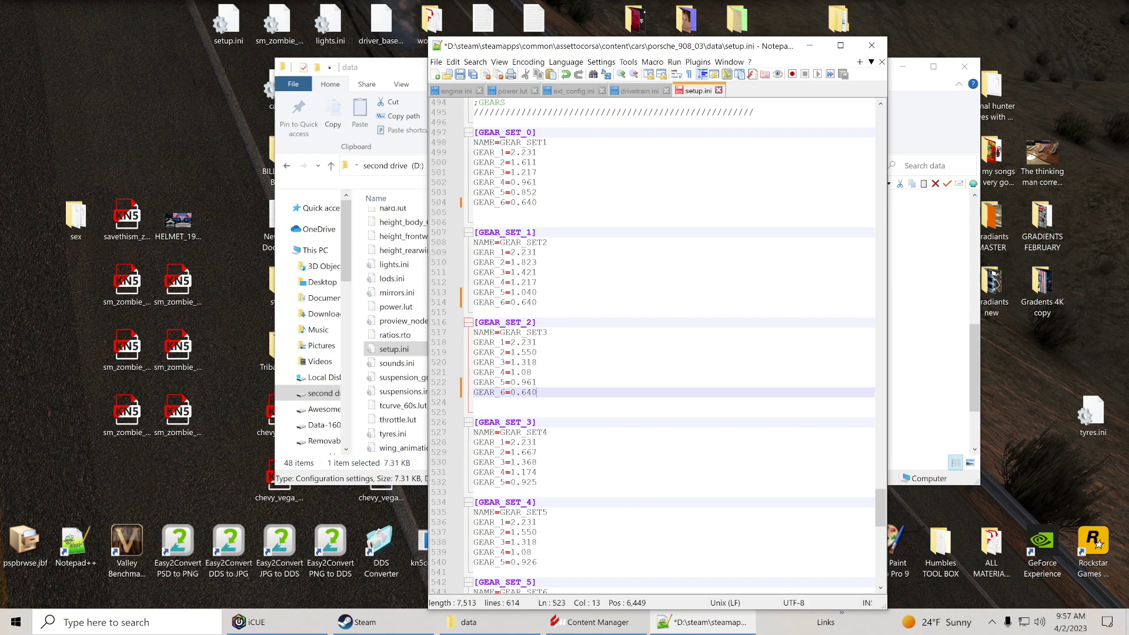
- Add a GEAR_6=0.640 line below GEAR_5 in the GEAR_SET_3 section of setup.ini
{"action": "left_click", "coordinate": [537, 482]}
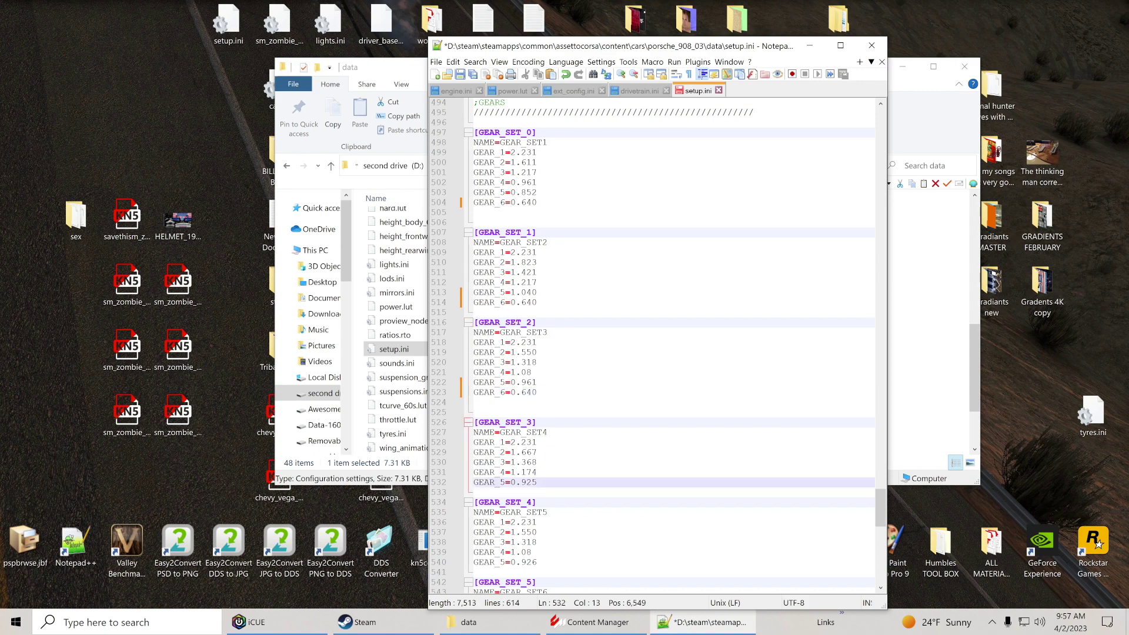
{"action": "key", "text": "Return"}
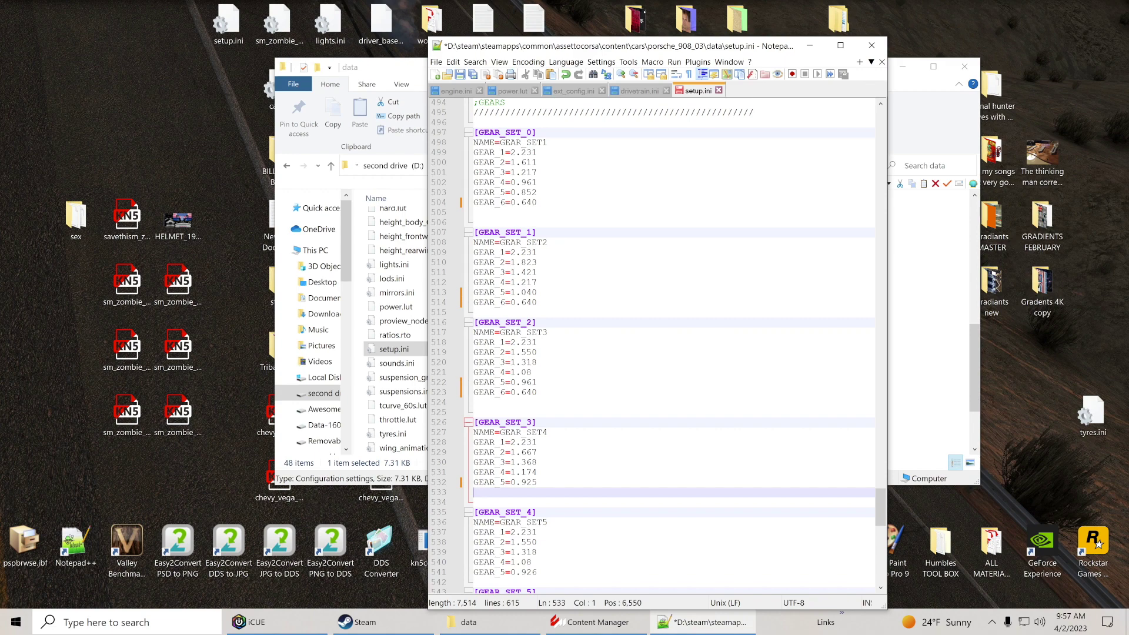
{"action": "key", "text": "ctrl+s"}
{"action": "key", "text": "ctrl+Tab"}
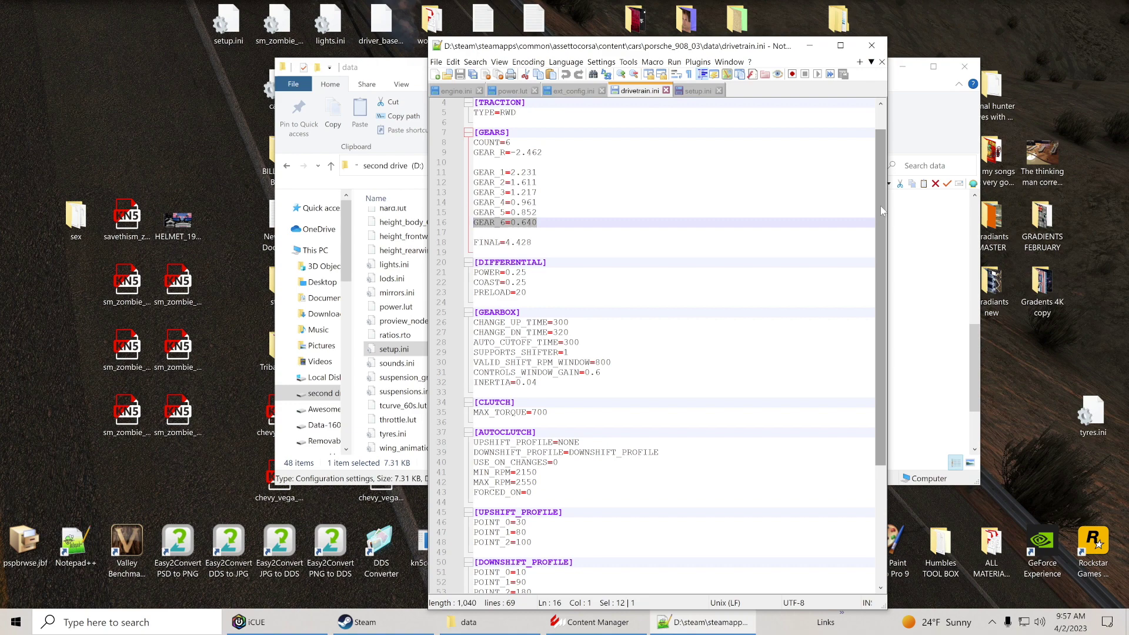
{"action": "left_click", "coordinate": [704, 95]}
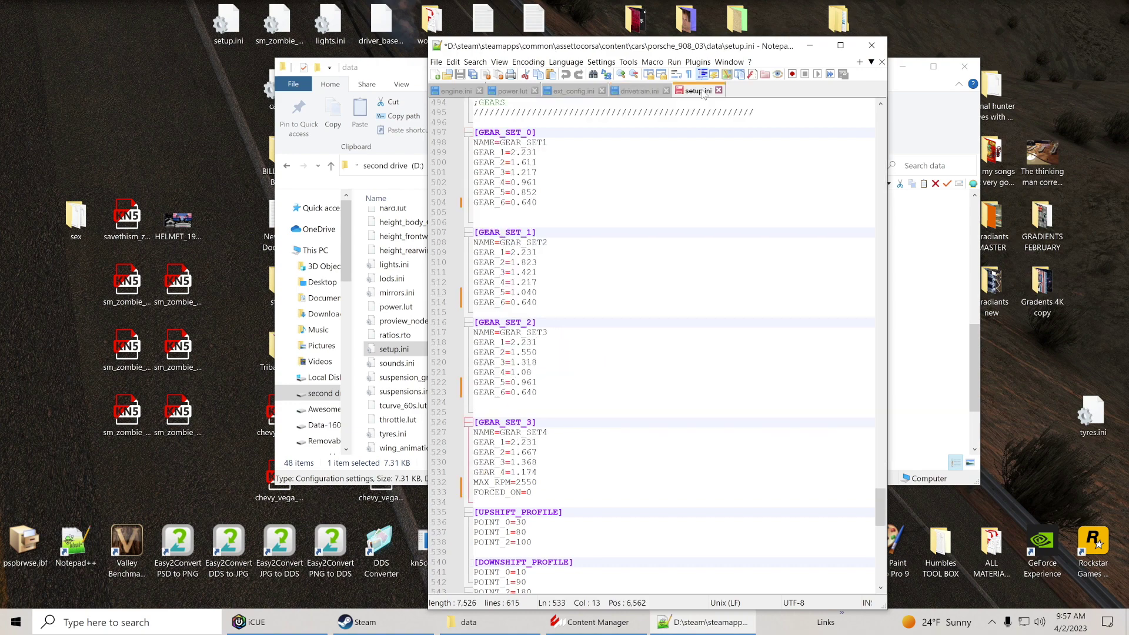
{"action": "key", "text": "ctrl+v"}
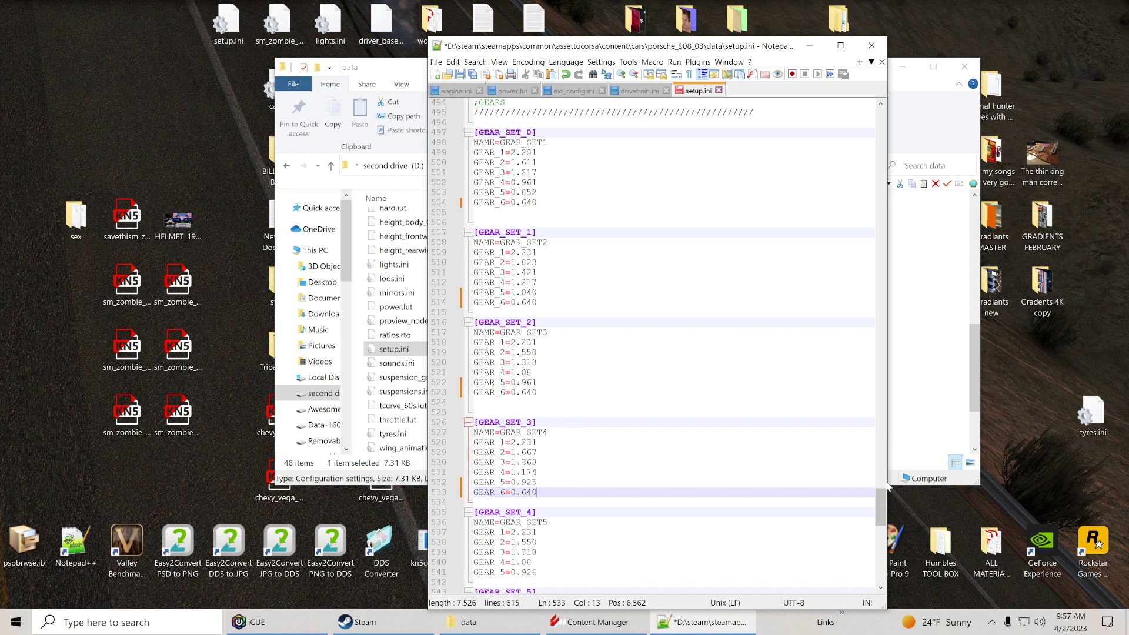
- Add a GEAR_6=0.640 line at the end of the GEAR_SET_4 section, followed by a blank line
{"action": "left_click_drag", "start_coordinate": [883, 513], "coordinate": [883, 535]}
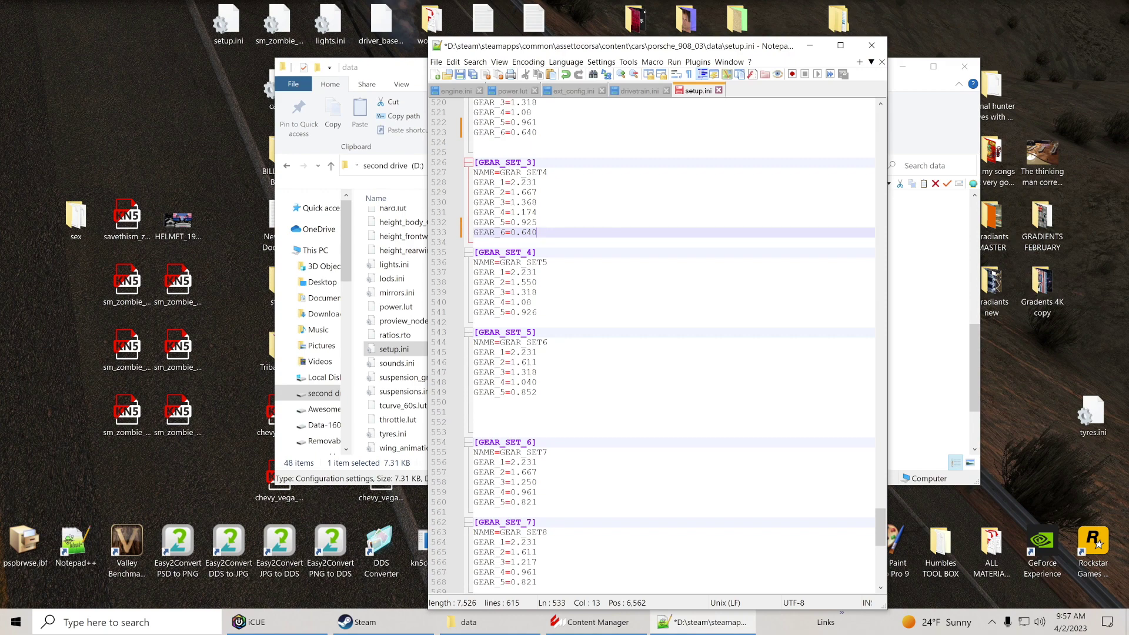
{"action": "left_click", "coordinate": [476, 323]}
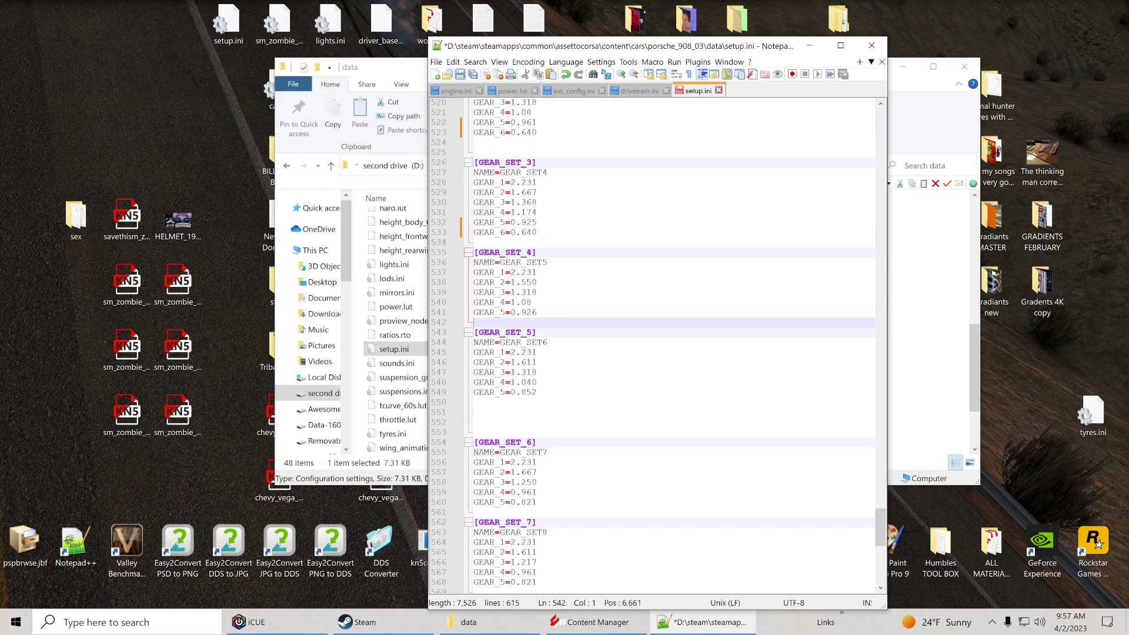
{"action": "key", "text": "ctrl+v"}
{"action": "key", "text": "Return"}
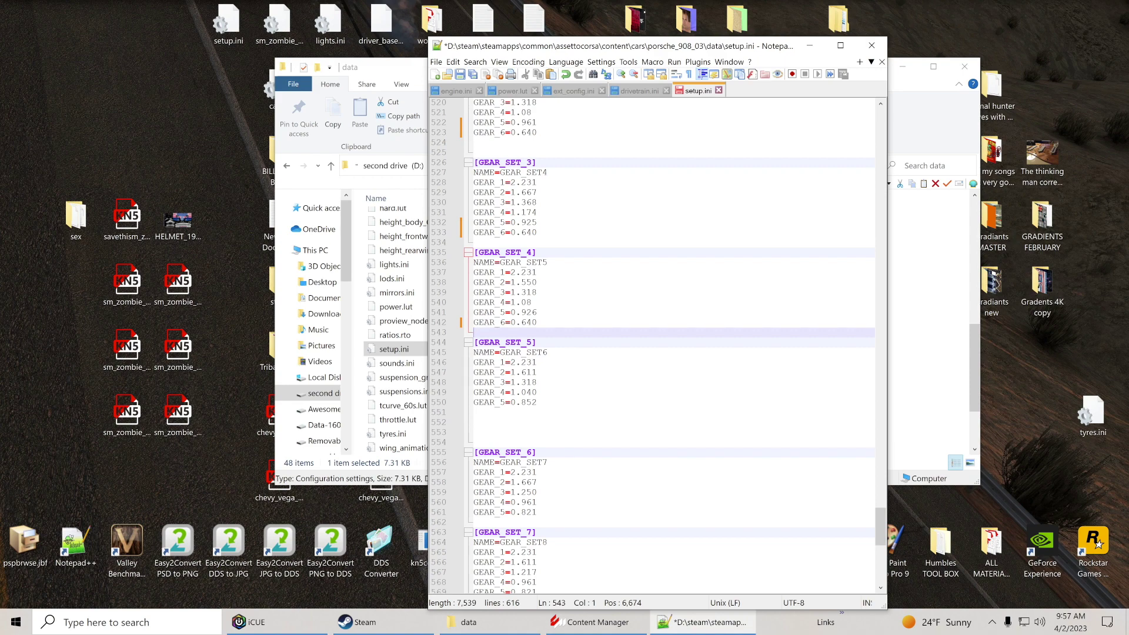
- Add a GEAR_6=0.640 line below GEAR_5 in GEAR_SET_5 and delete the surplus blank lines before GEAR_SET_6
{"action": "key", "text": "Down"}
{"action": "key", "text": "Down"}
{"action": "key", "text": "Down"}
{"action": "key", "text": "Down"}
{"action": "key", "text": "Down"}
{"action": "key", "text": "Down"}
{"action": "key", "text": "Down"}
{"action": "key", "text": "Down"}
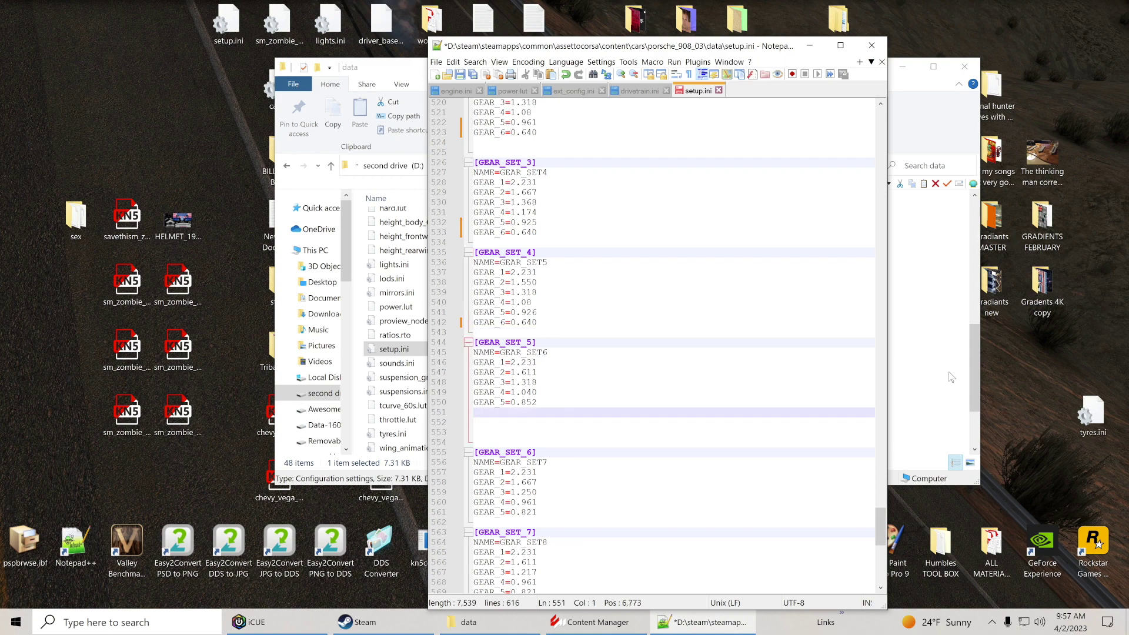
{"action": "type", "text": "GEAR_6=0.640"}
{"action": "key", "text": "Return"}
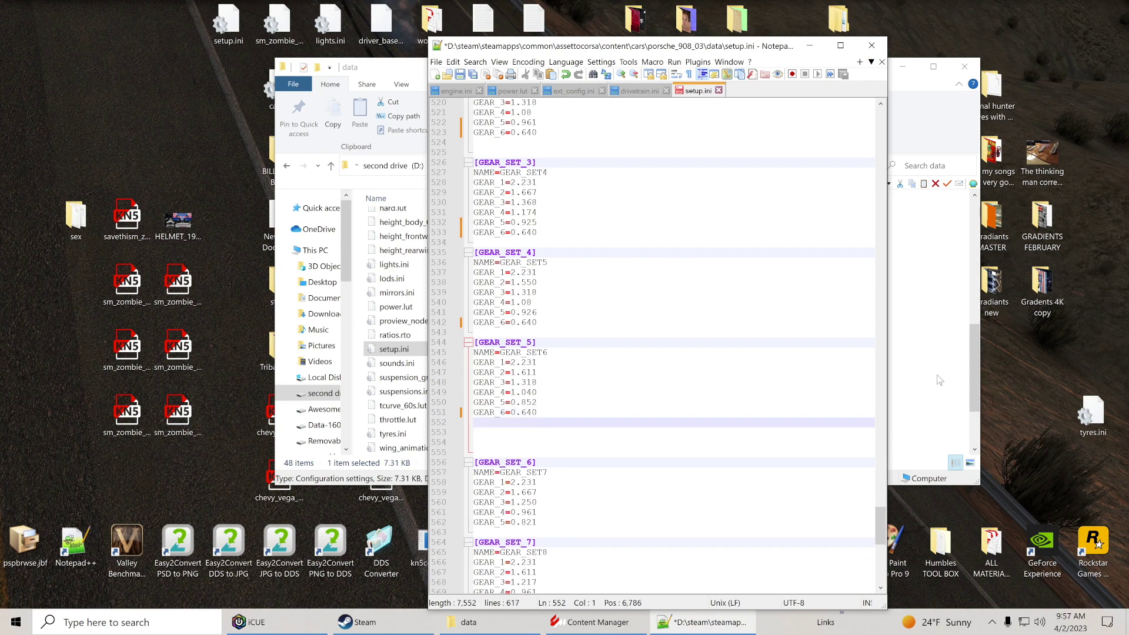
{"action": "key", "text": "Delete"}
{"action": "key", "text": "Delete"}
{"action": "key", "text": "Delete"}
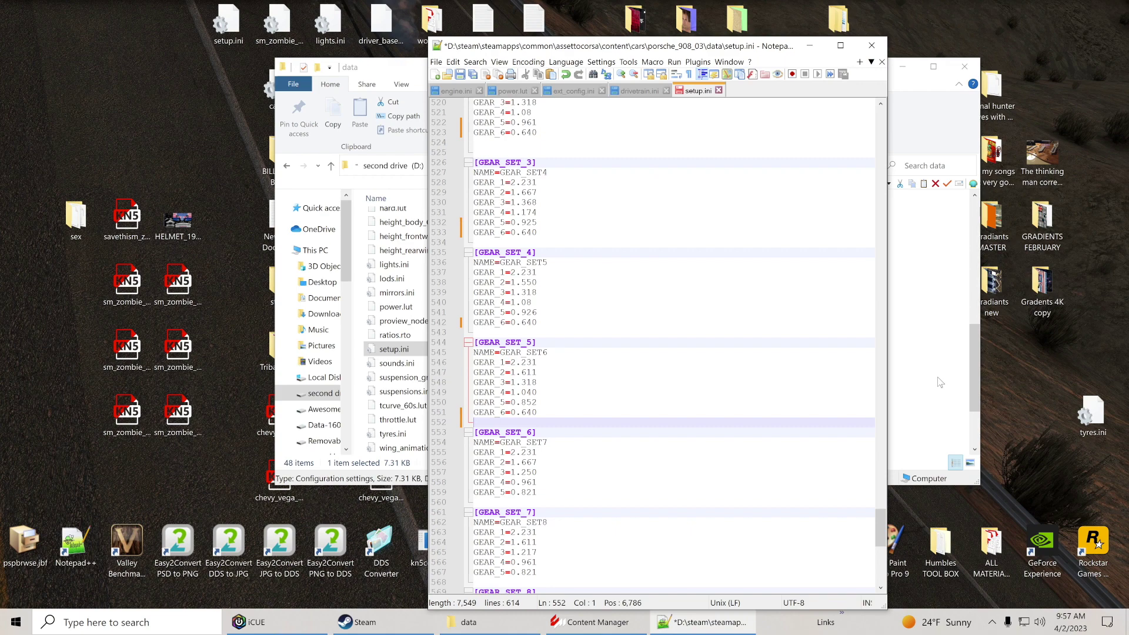
- Add a GEAR_6=0.640 line below GEAR_5 in the GEAR_SET_6 section, followed by a blank line
{"action": "left_click", "coordinate": [537, 492]}
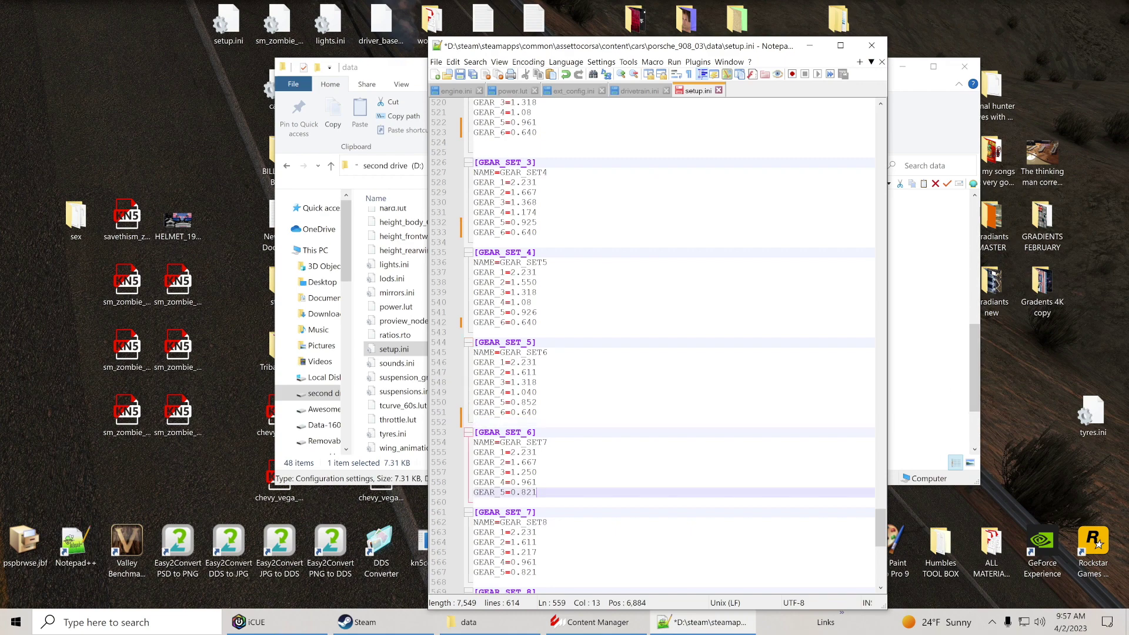
{"action": "key", "text": "Return"}
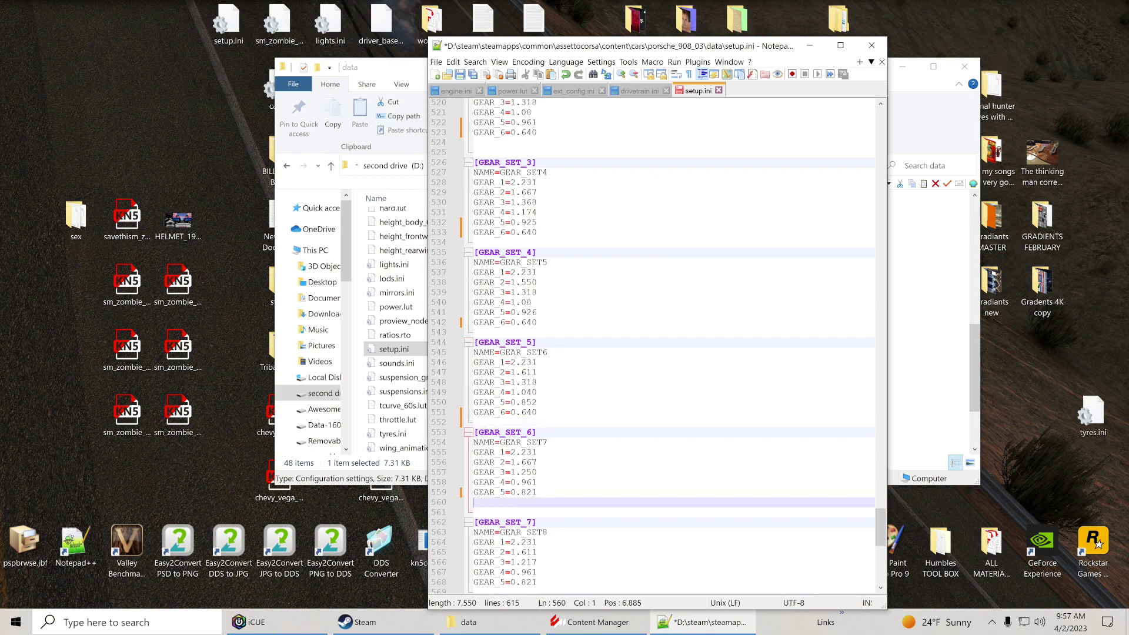
{"action": "type", "text": "GEAR_6=0.640"}
{"action": "key", "text": "Return"}
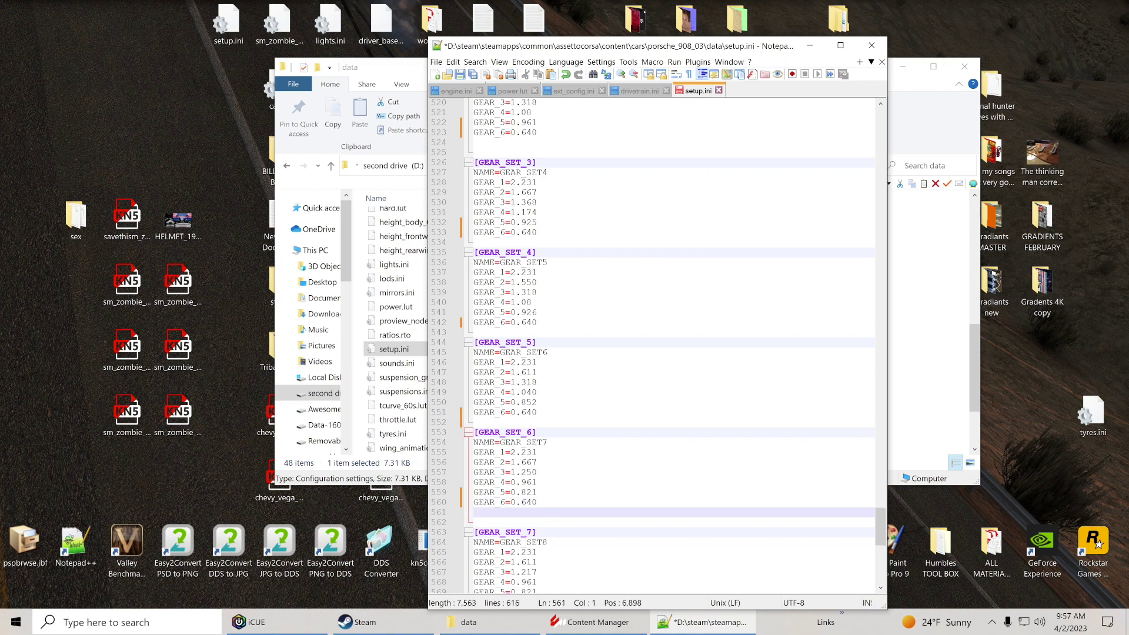
- Add a GEAR_6=0.640 line below GEAR_5 in the GEAR_SET_9 section and in the GEAR_SET_8 section
{"action": "scroll", "coordinate": [653, 344], "scroll_direction": "down", "scroll_amount": 9}
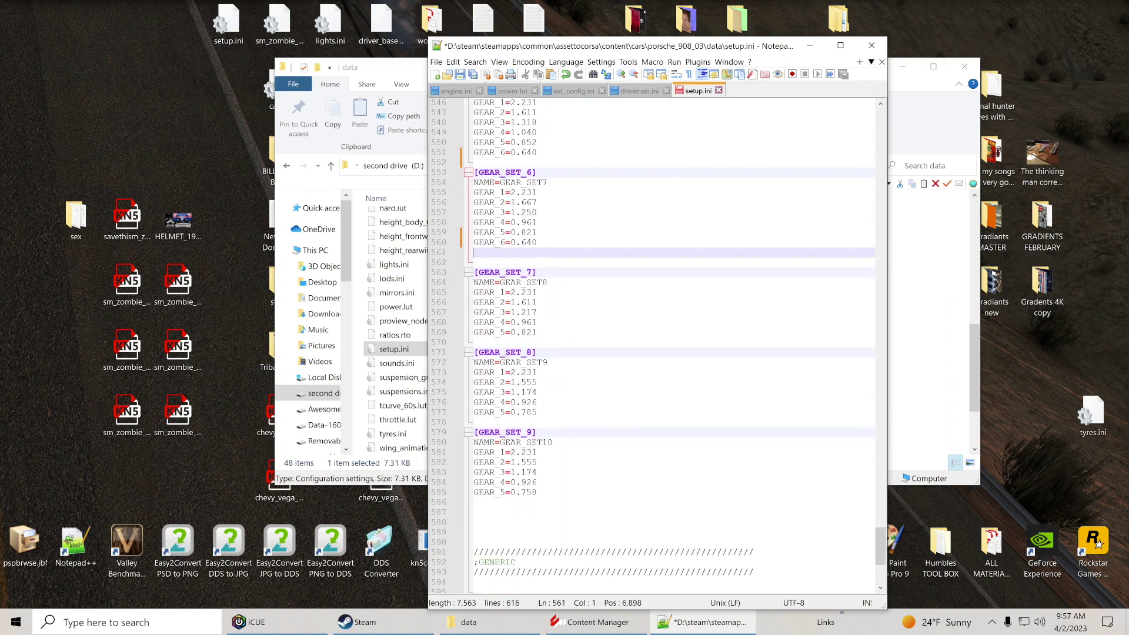
{"action": "left_click", "coordinate": [537, 492]}
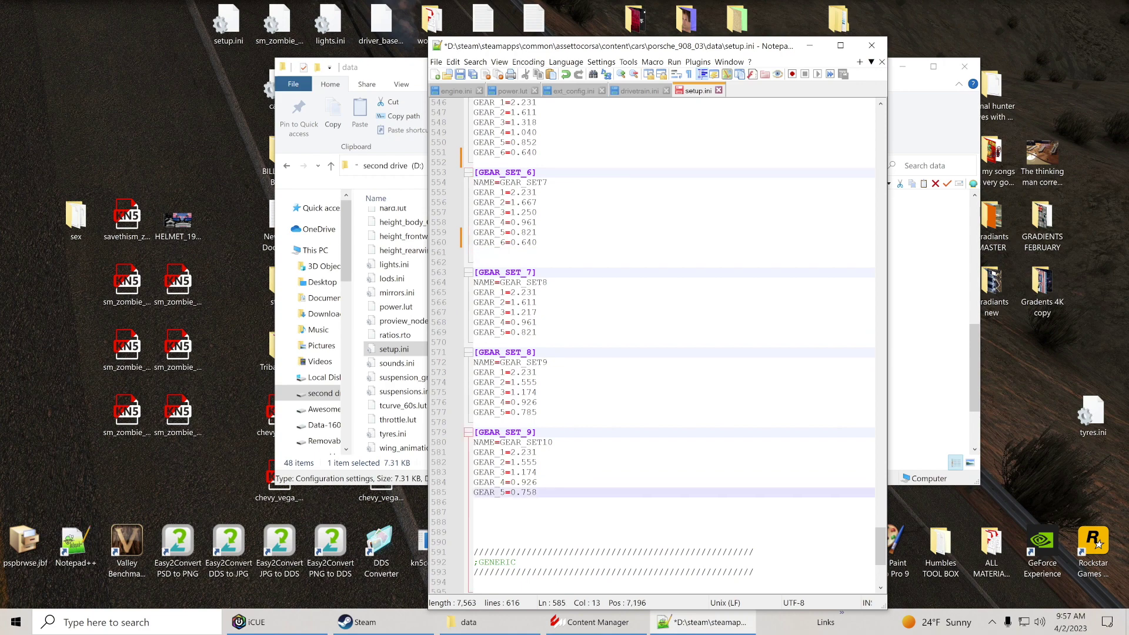
{"action": "key", "text": "Return"}
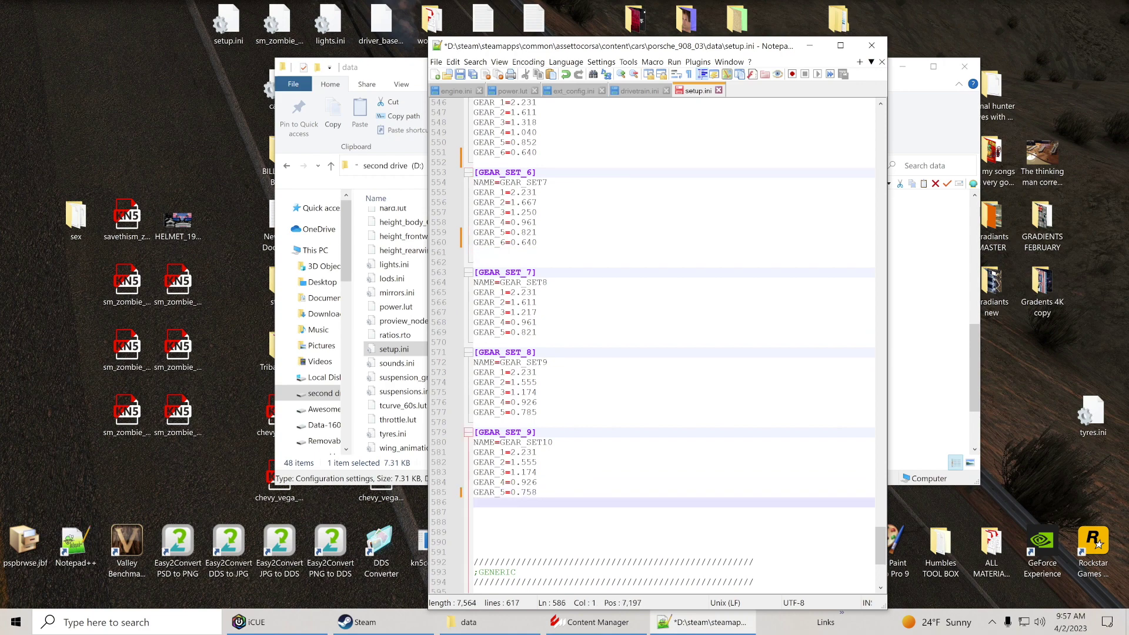
{"action": "type", "text": "GEAR_6=0.640"}
{"action": "left_click", "coordinate": [537, 413]}
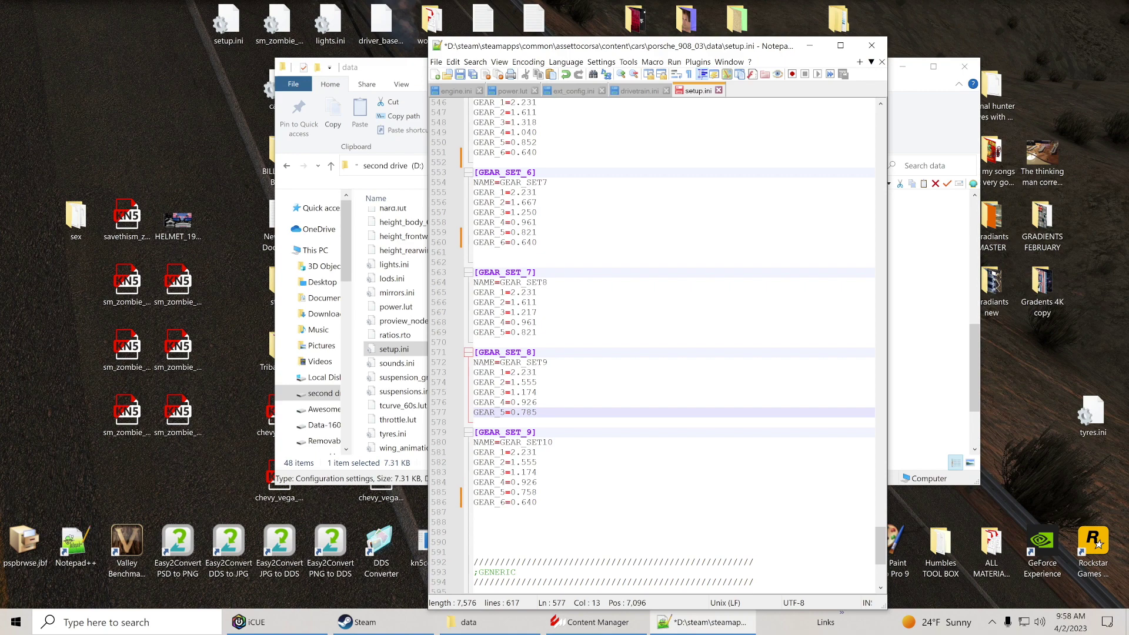
{"action": "key", "text": "Return"}
{"action": "type", "text": "GEAR_6=0.640"}
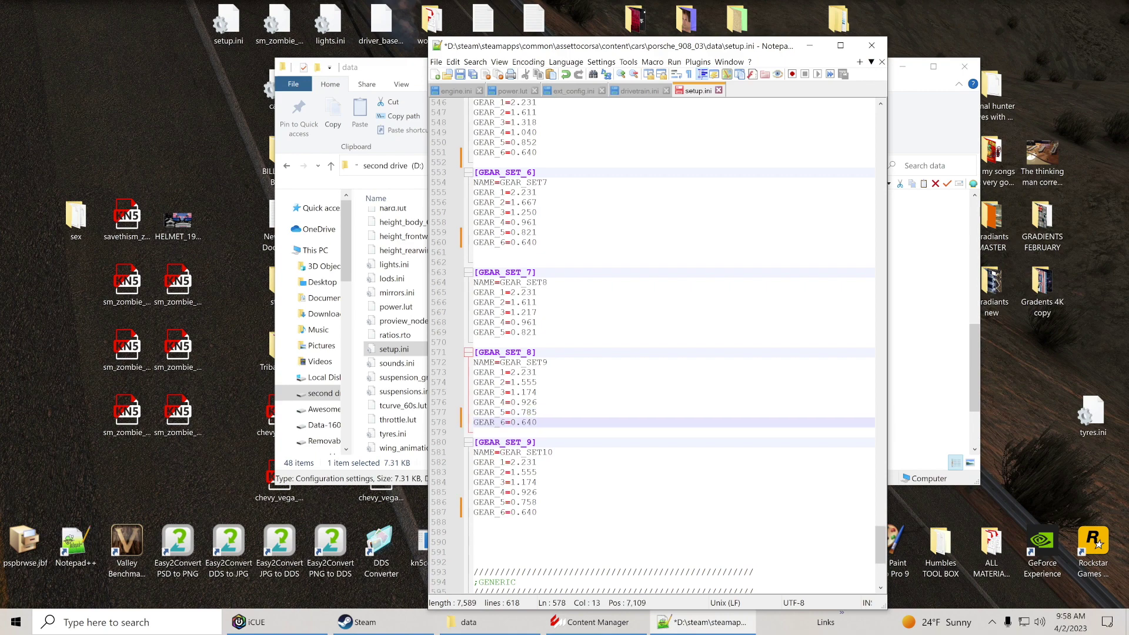
- Add a GEAR_6=0.640 line below GEAR_5 in the GEAR_SET_7 section and save setup.ini
{"action": "left_click", "coordinate": [538, 333]}
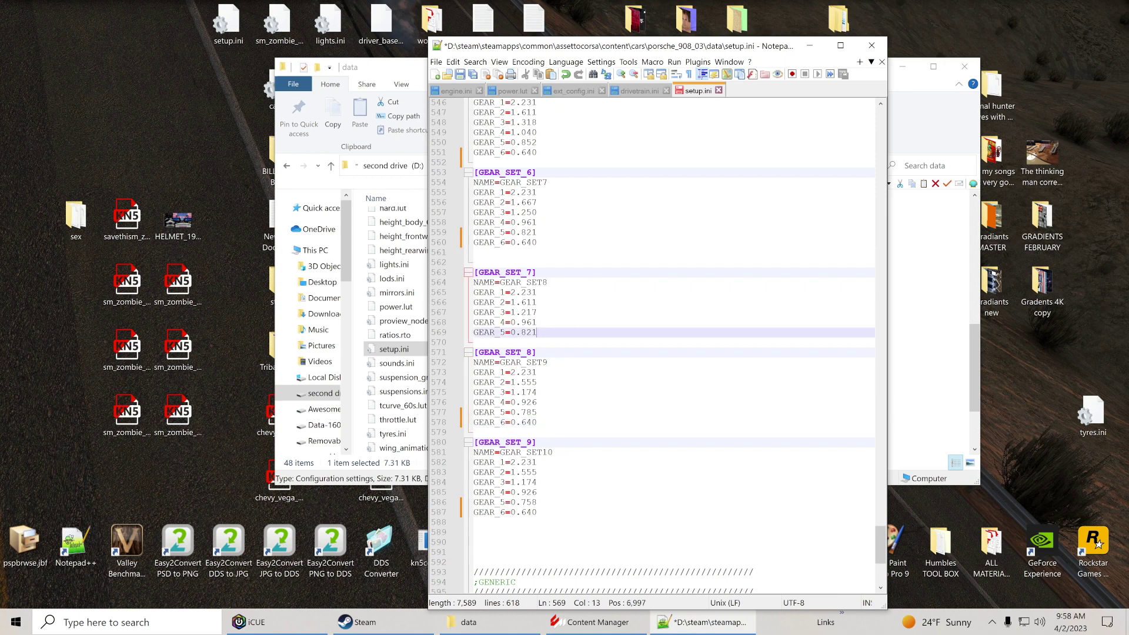
{"action": "key", "text": "Return"}
{"action": "type", "text": "GEAR_6=0.640"}
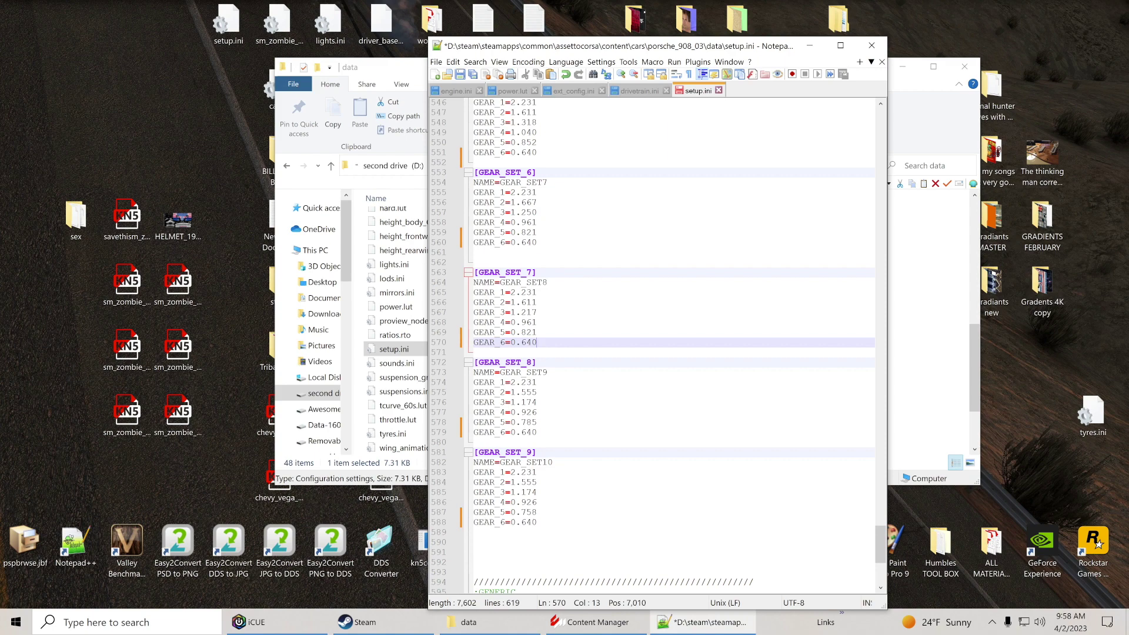
{"action": "left_click", "coordinate": [460, 74]}
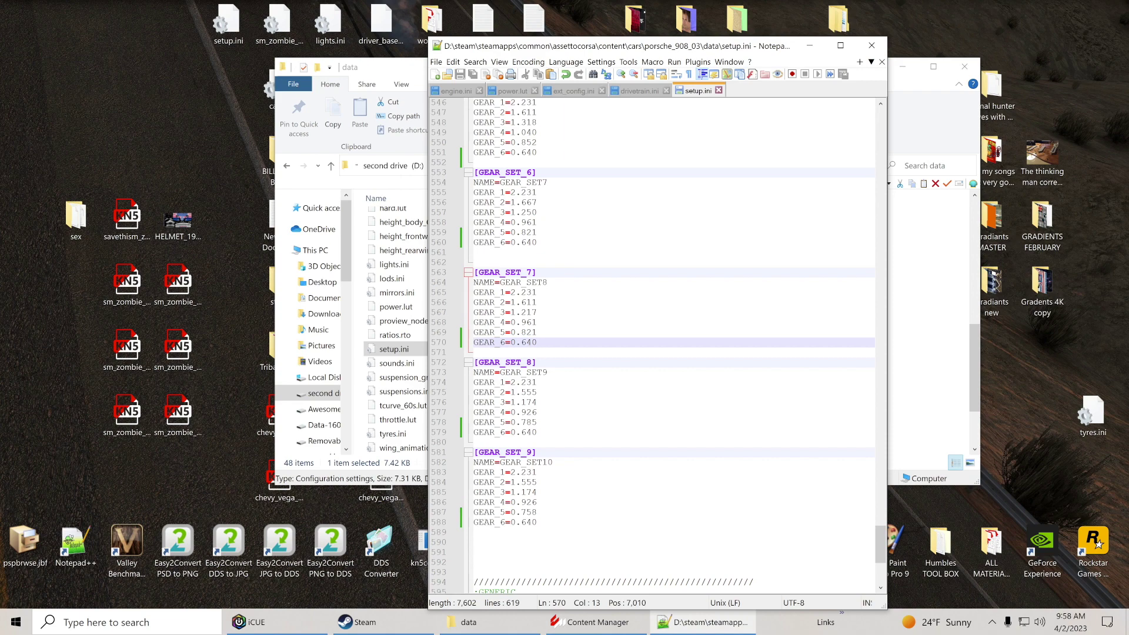
- Set GEAR_6 to 0.670 in the GEAR_SET_7 section
{"action": "key", "text": "Left"}
{"action": "key", "text": "shift+Left"}
{"action": "type", "text": "7"}
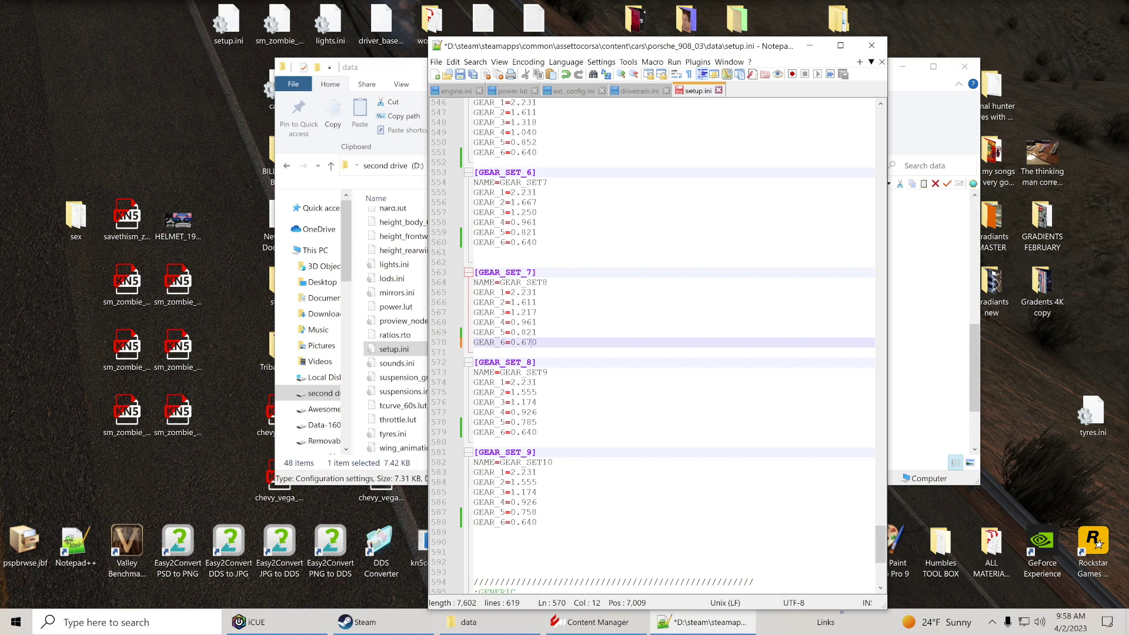
- Set GEAR_6 to 0.660 in the GEAR_SET_6 section
{"action": "key", "text": "Up"}
{"action": "key", "text": "Up"}
{"action": "key", "text": "Up"}
{"action": "key", "text": "Up"}
{"action": "key", "text": "Up"}
{"action": "key", "text": "Up"}
{"action": "key", "text": "Up"}
{"action": "key", "text": "Up"}
{"action": "key", "text": "Up"}
{"action": "key", "text": "Up"}
{"action": "key", "text": "shift+Left"}
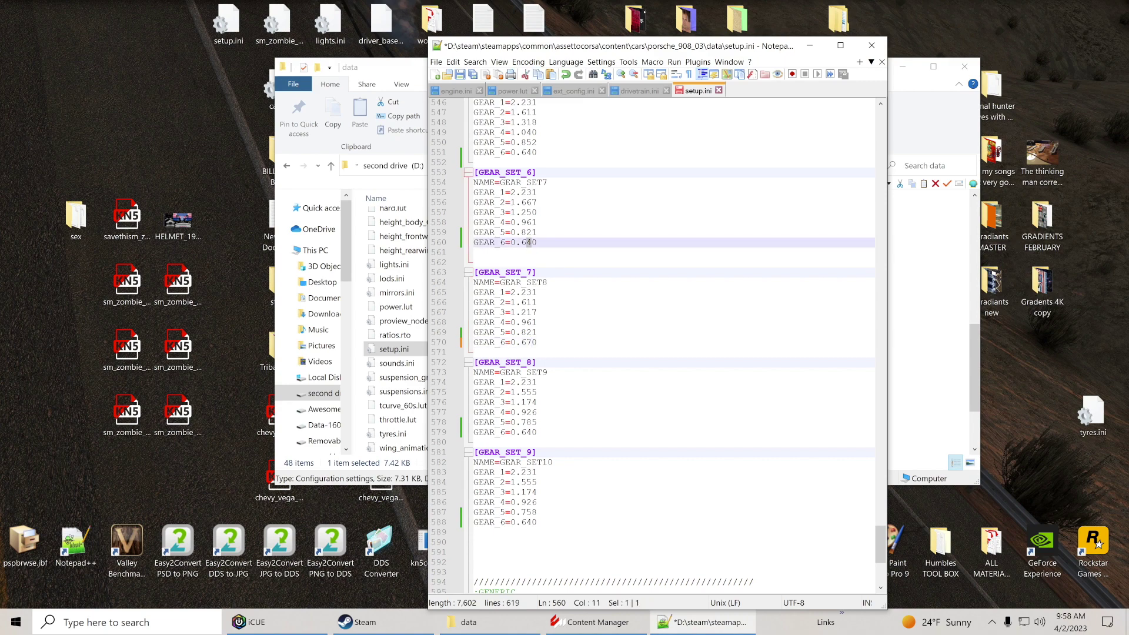
{"action": "type", "text": "6"}
- Set GEAR_6 to 0.670 in the GEAR_SET_5 section
{"action": "scroll", "coordinate": [655, 346], "scroll_direction": "up", "scroll_amount": 3}
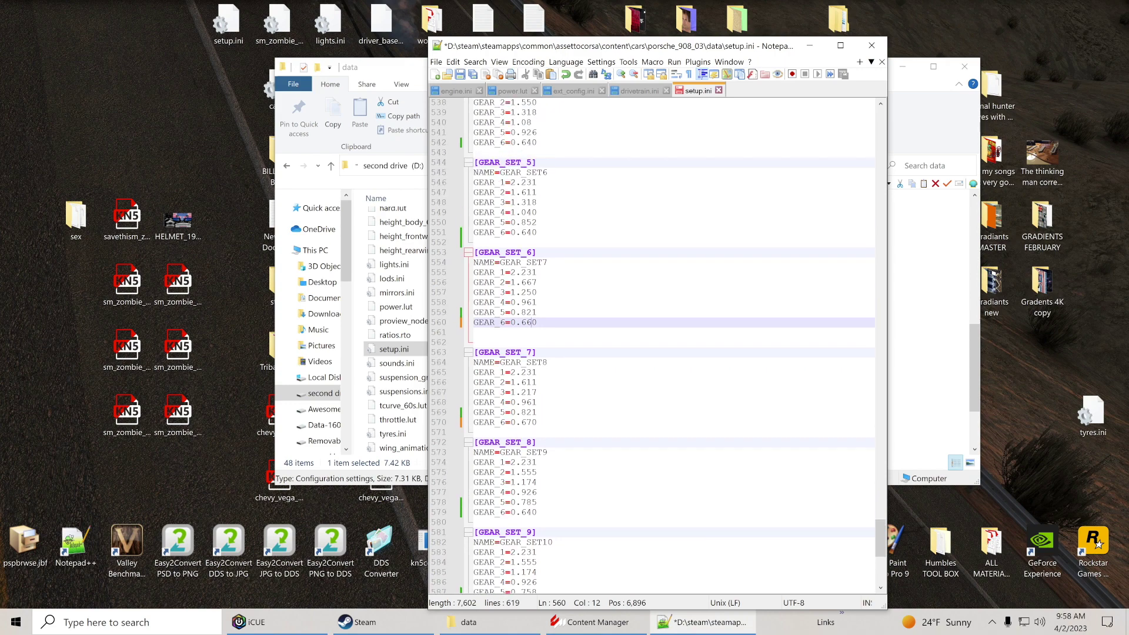
{"action": "key", "text": "Up"}
{"action": "key", "text": "Up"}
{"action": "key", "text": "Up"}
{"action": "key", "text": "Up"}
{"action": "key", "text": "Up"}
{"action": "key", "text": "Up"}
{"action": "key", "text": "Up"}
{"action": "key", "text": "Up"}
{"action": "key", "text": "Up"}
{"action": "key", "text": "shift+Left"}
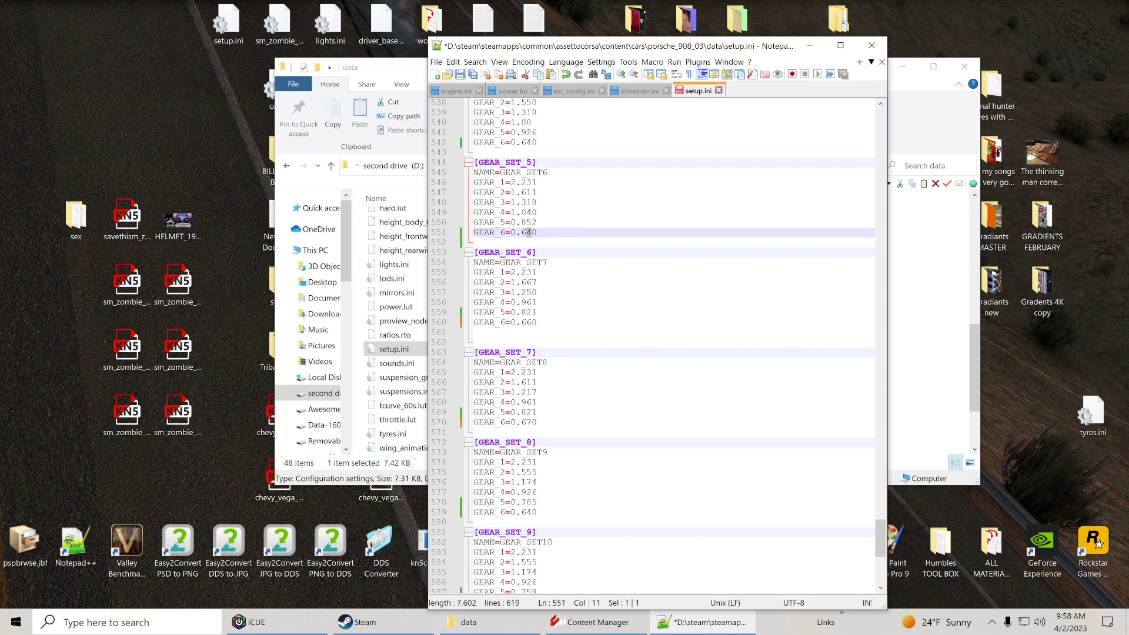
{"action": "type", "text": "7"}
- Set GEAR_6 to 0.710 in the GEAR_SET_4 section
{"action": "scroll", "coordinate": [655, 345], "scroll_direction": "up", "scroll_amount": 3}
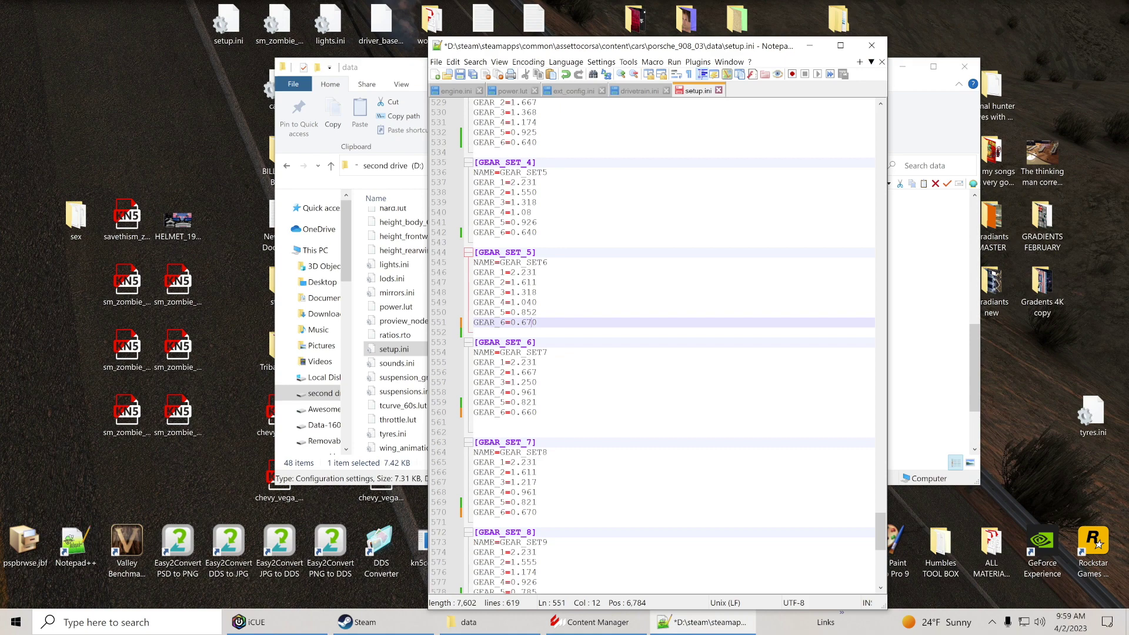
{"action": "left_click_drag", "start_coordinate": [527, 233], "coordinate": [521, 233]}
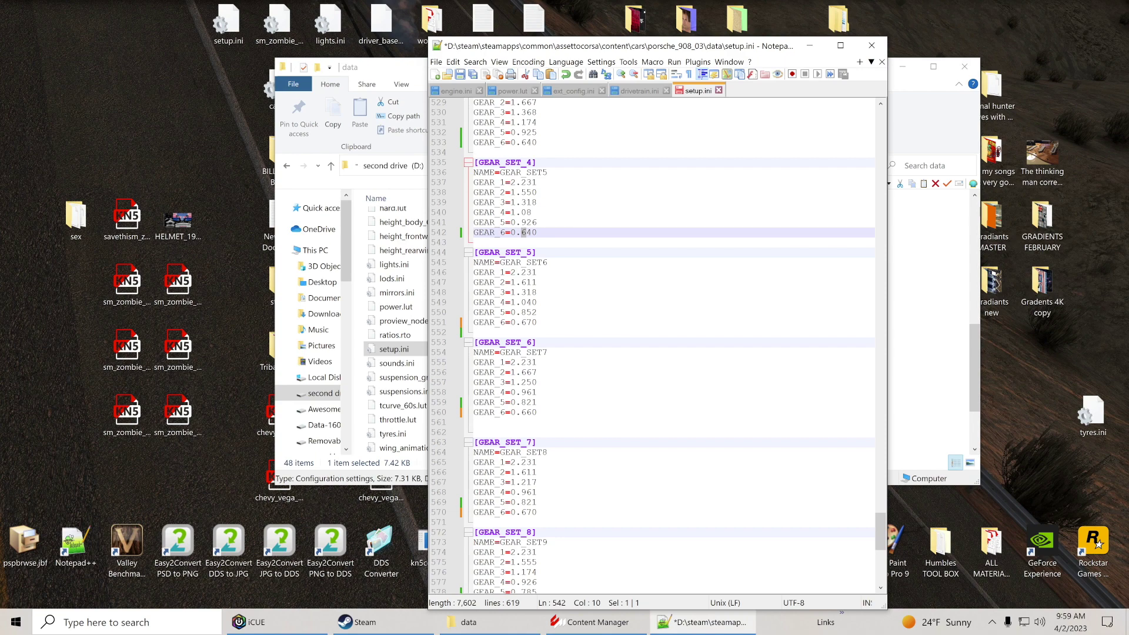
{"action": "type", "text": "7"}
{"action": "key", "text": "shift+Left"}
{"action": "type", "text": "1"}
- Set GEAR_6 to 0.720 in the GEAR_SET_3 section
{"action": "scroll", "coordinate": [667, 342], "scroll_direction": "up", "scroll_amount": 3}
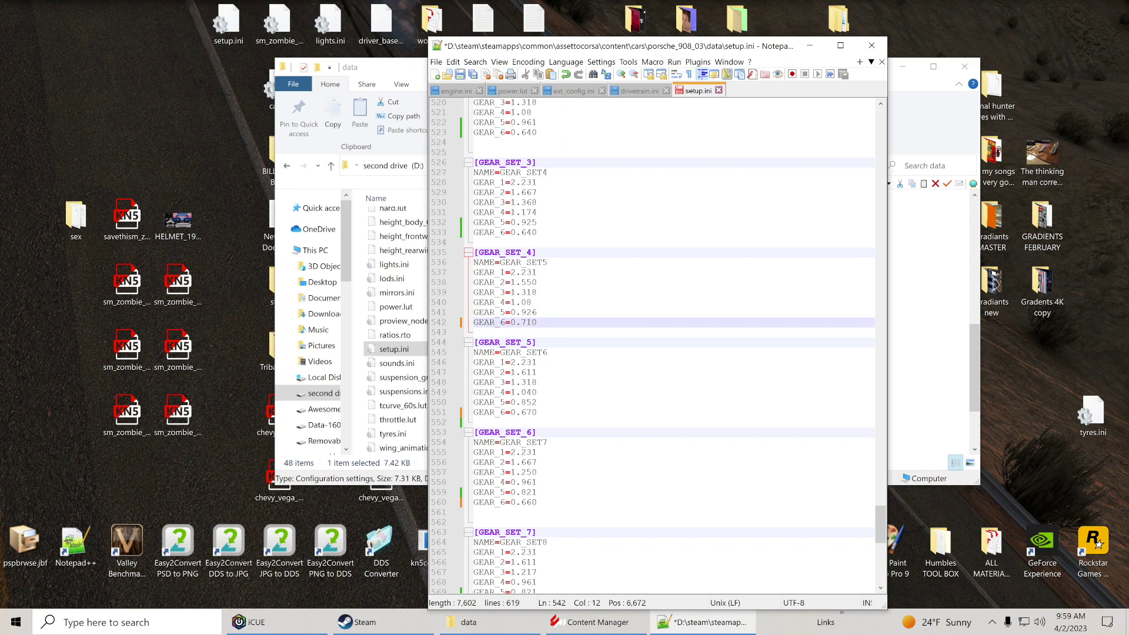
{"action": "left_click", "coordinate": [531, 232]}
{"action": "key", "text": "shift+Left"}
{"action": "key", "text": "shift+Left"}
{"action": "type", "text": "7"}
- Set GEAR_6 to 0.690 in the GEAR_SET_2 section, then save setup.ini and close the editor
{"action": "scroll", "coordinate": [672, 342], "scroll_direction": "up", "scroll_amount": 3}
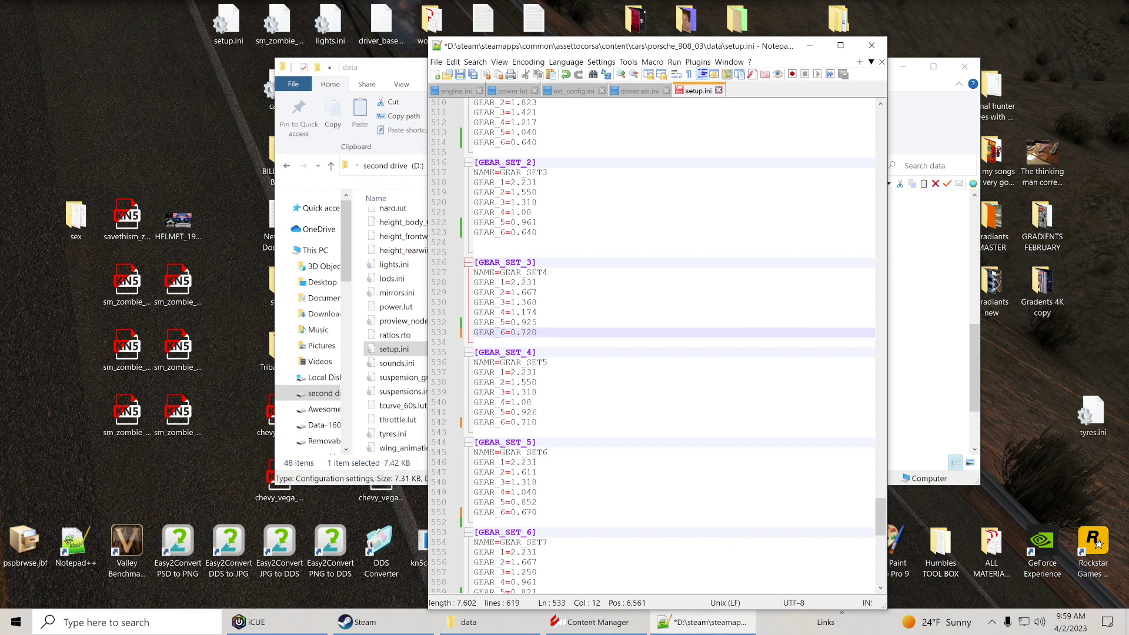
{"action": "left_click_drag", "start_coordinate": [530, 233], "coordinate": [527, 232]}
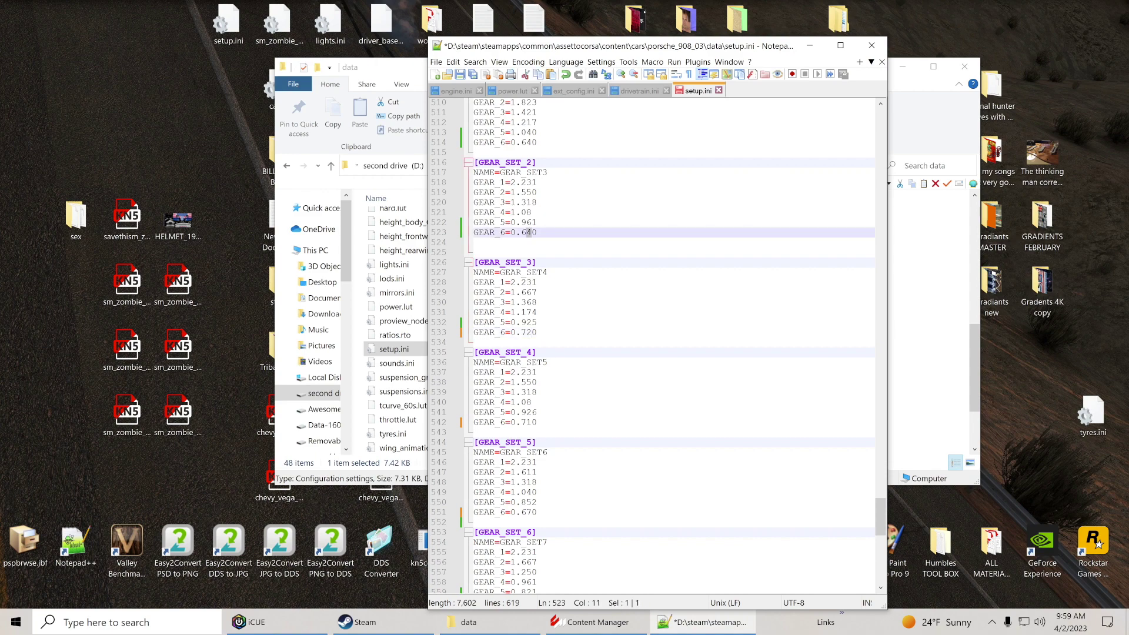
{"action": "type", "text": "9"}
{"action": "scroll", "coordinate": [666, 346], "scroll_direction": "up", "scroll_amount": 2}
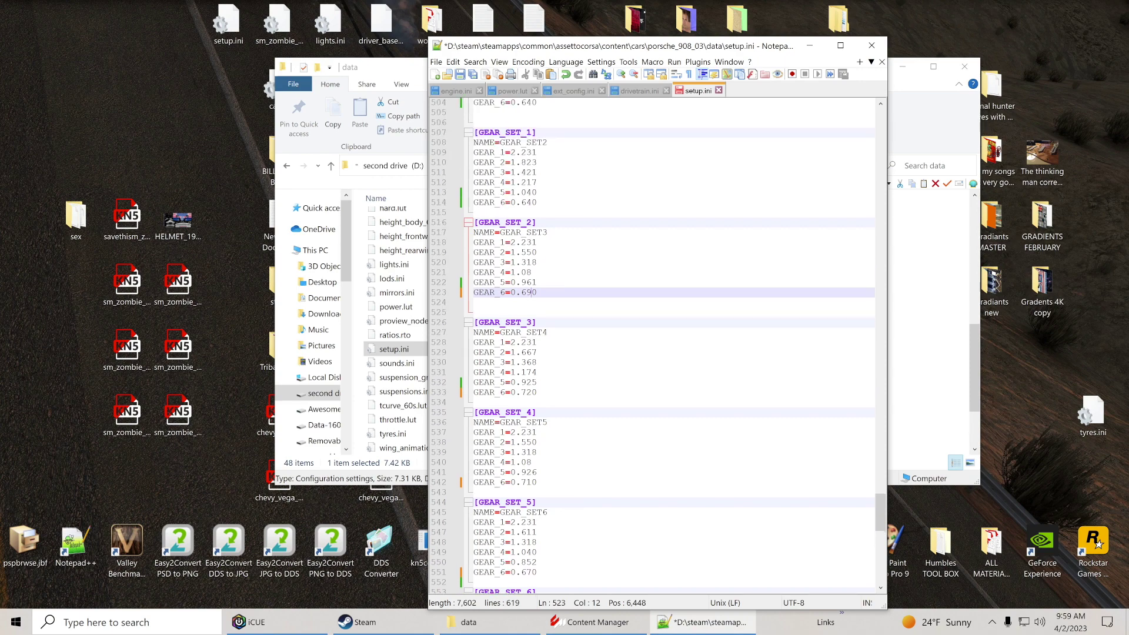
{"action": "left_click", "coordinate": [461, 75]}
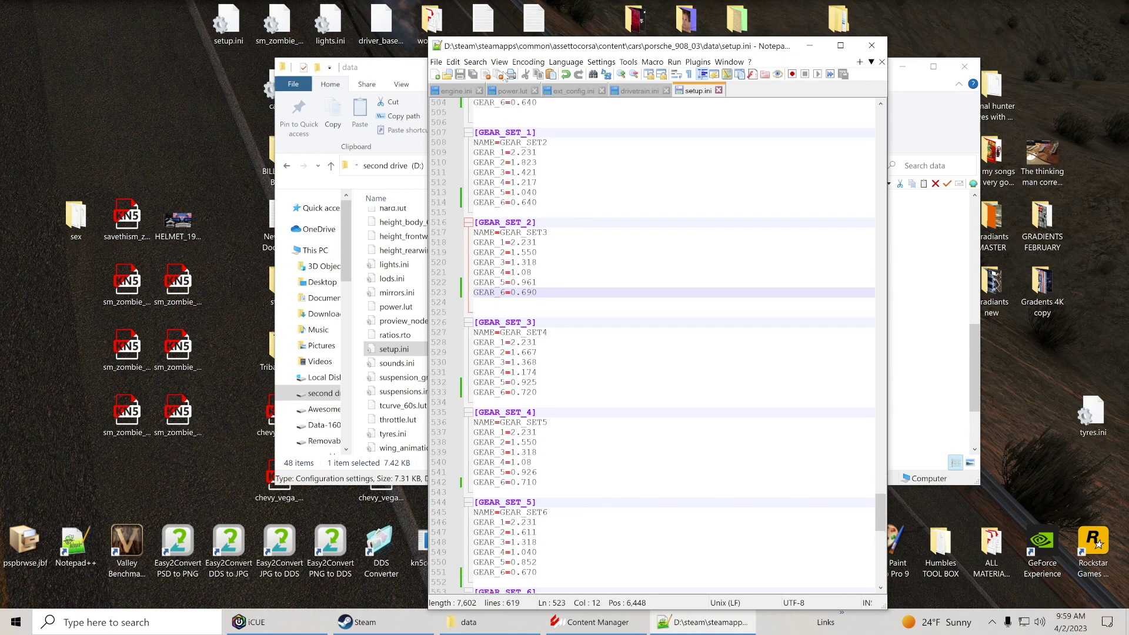
{"action": "left_click", "coordinate": [872, 46]}
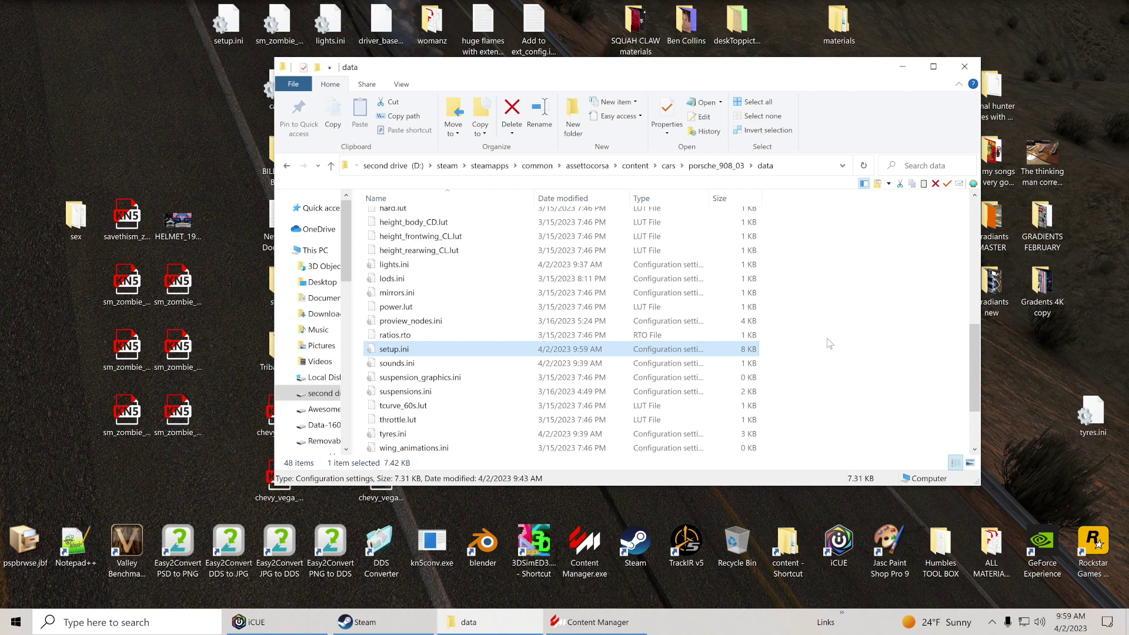
- Open drivetrain.ini from the car's data folder in Notepad++
{"action": "scroll", "coordinate": [829, 343], "scroll_direction": "up", "scroll_amount": 5}
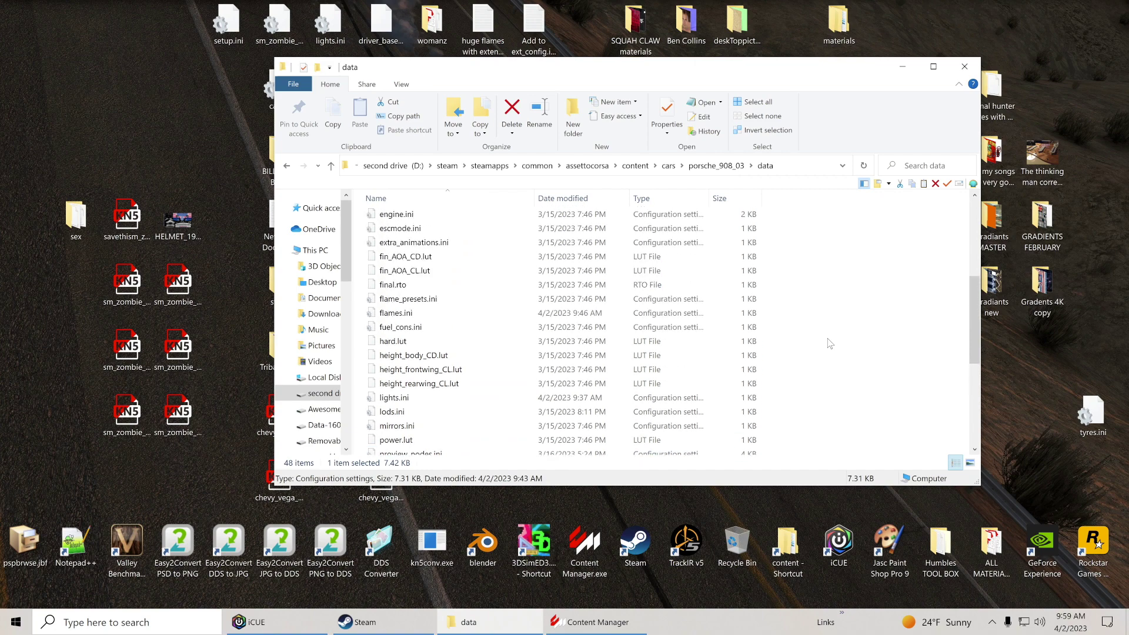
{"action": "scroll", "coordinate": [829, 344], "scroll_direction": "up", "scroll_amount": 1}
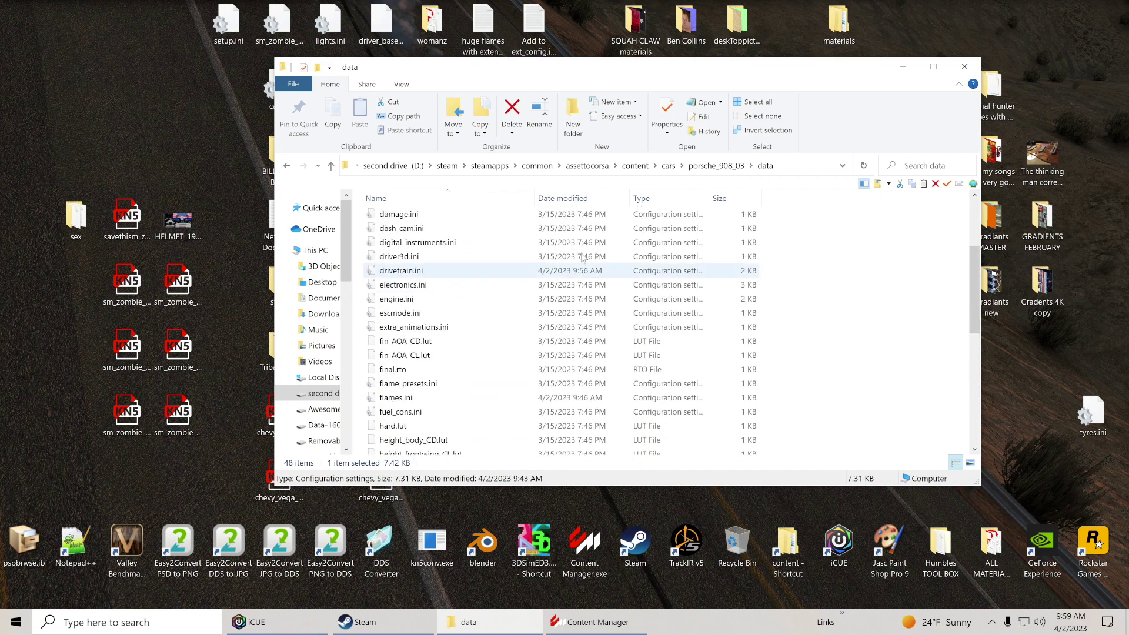
{"action": "left_click", "coordinate": [407, 274]}
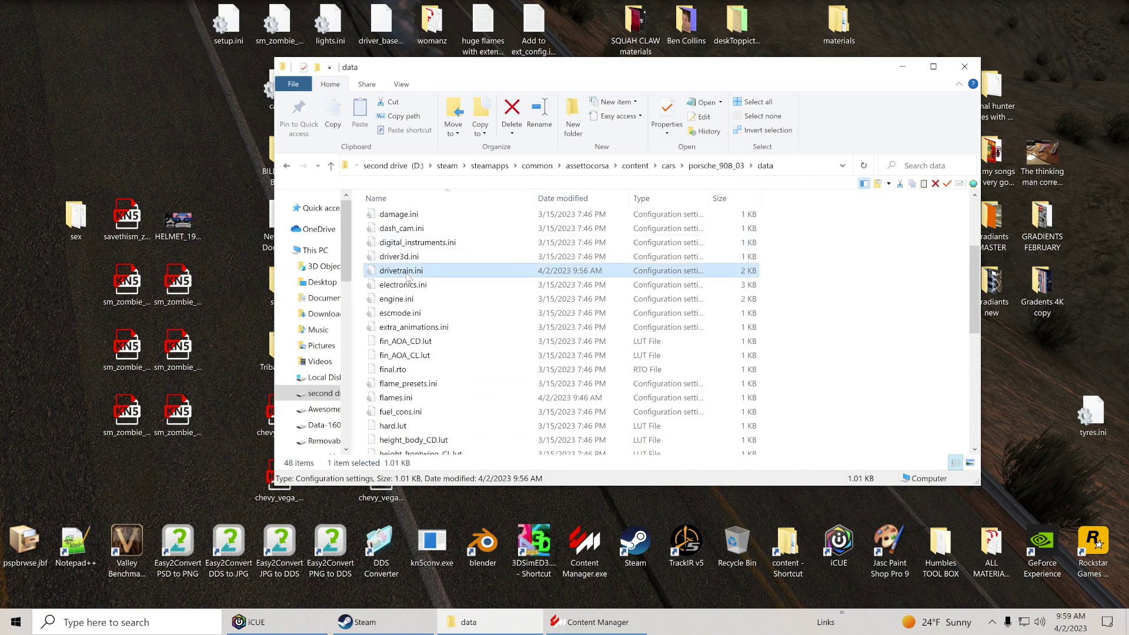
{"action": "right_click", "coordinate": [407, 277]}
{"action": "left_click", "coordinate": [440, 359]}
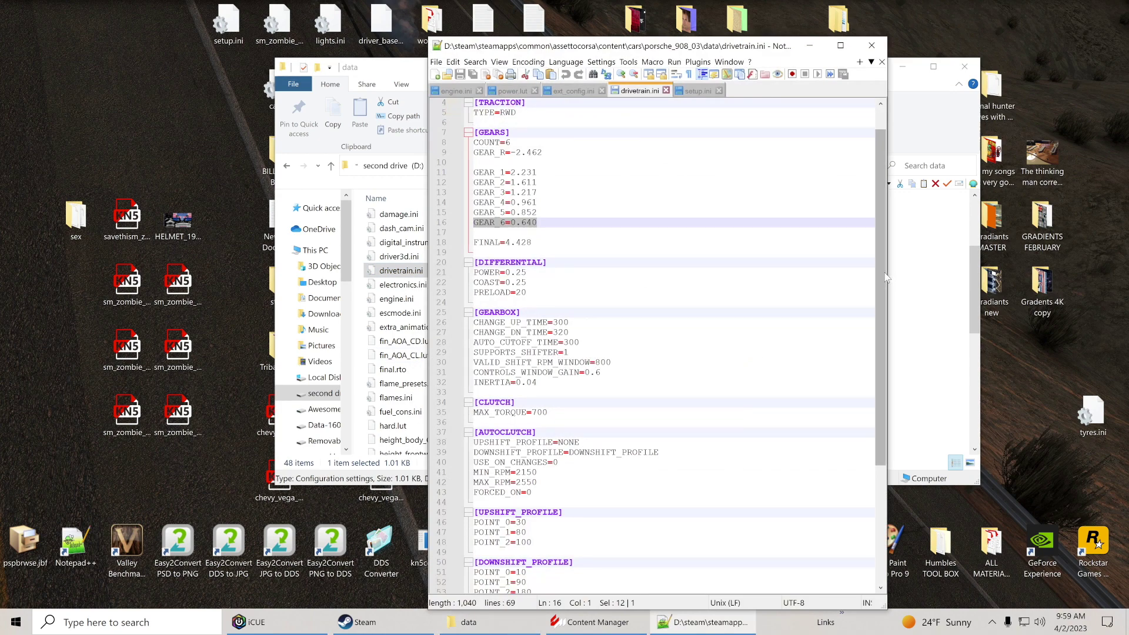
- Change the TRACTION type to AWD, save drivetrain.ini and close the editor
{"action": "left_click_drag", "start_coordinate": [877, 272], "coordinate": [877, 227]}
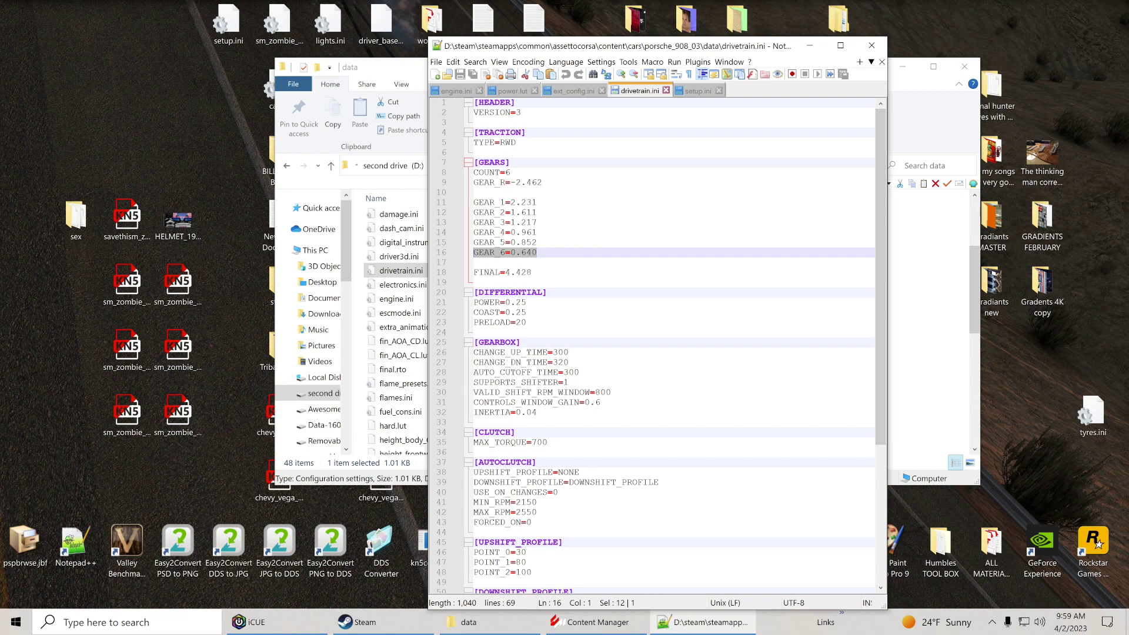
{"action": "left_click_drag", "start_coordinate": [505, 143], "coordinate": [500, 143]}
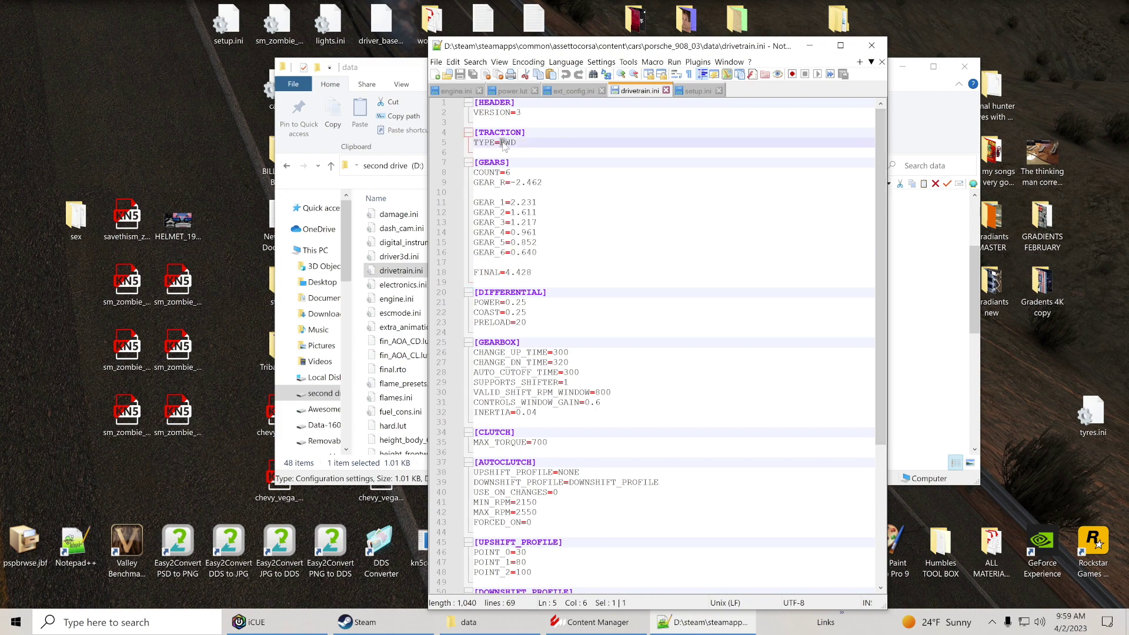
{"action": "type", "text": "A"}
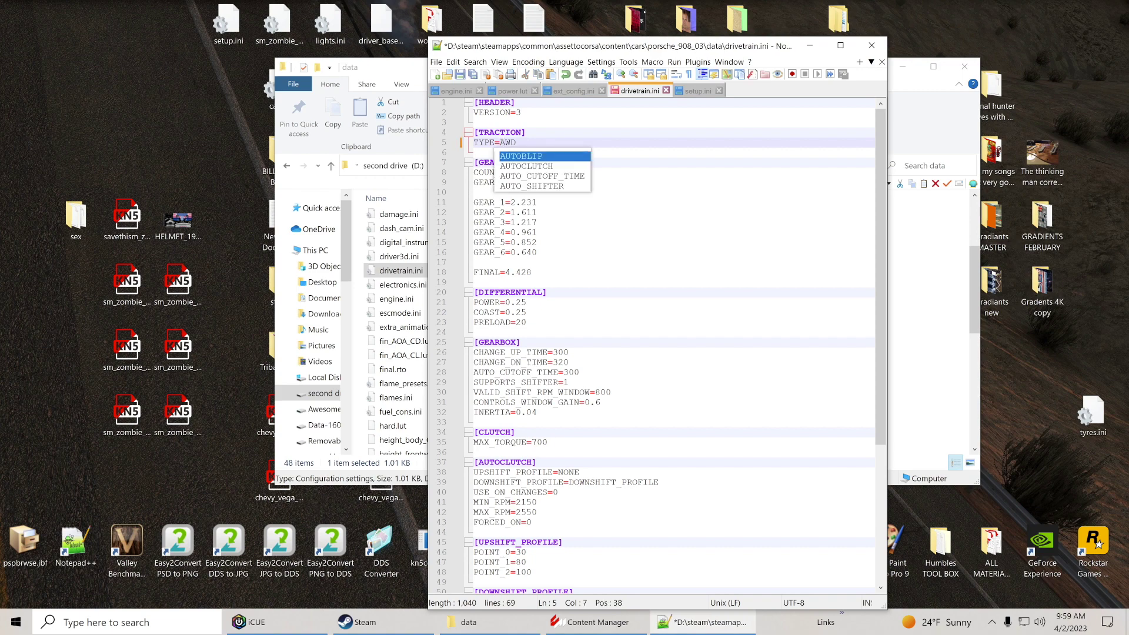
{"action": "left_click", "coordinate": [460, 74]}
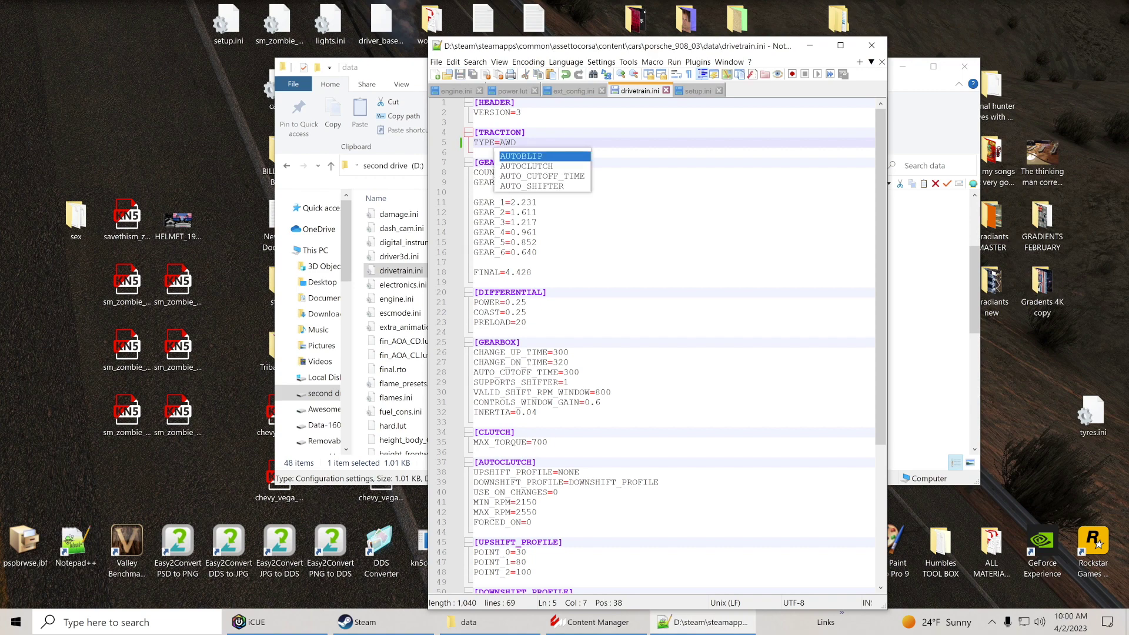
{"action": "left_click", "coordinate": [488, 192]}
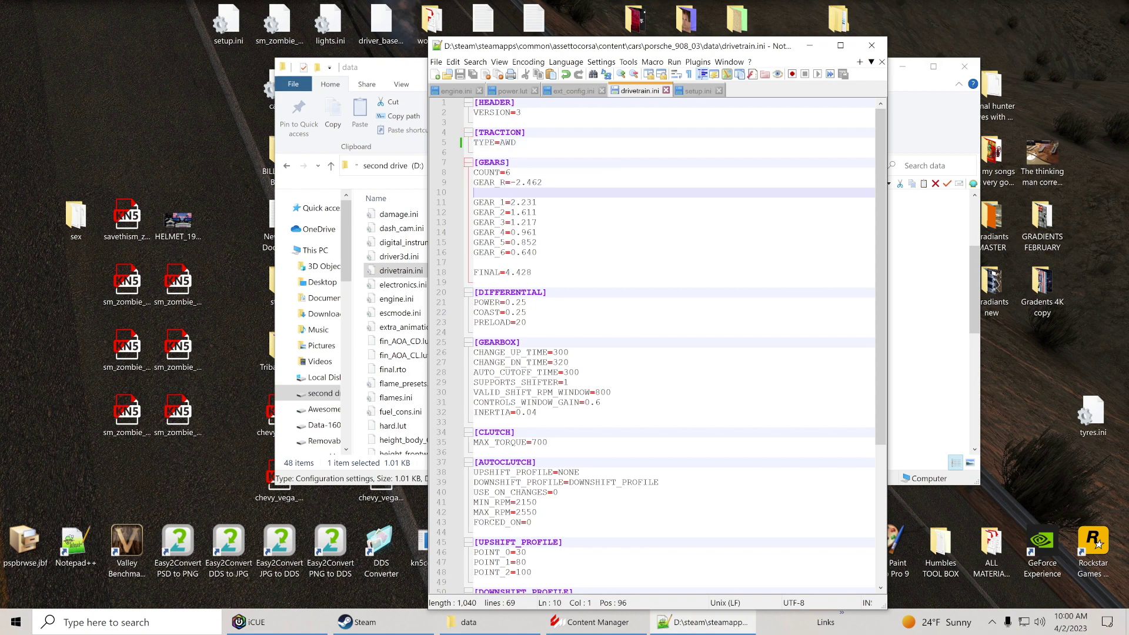
{"action": "left_click", "coordinate": [869, 47]}
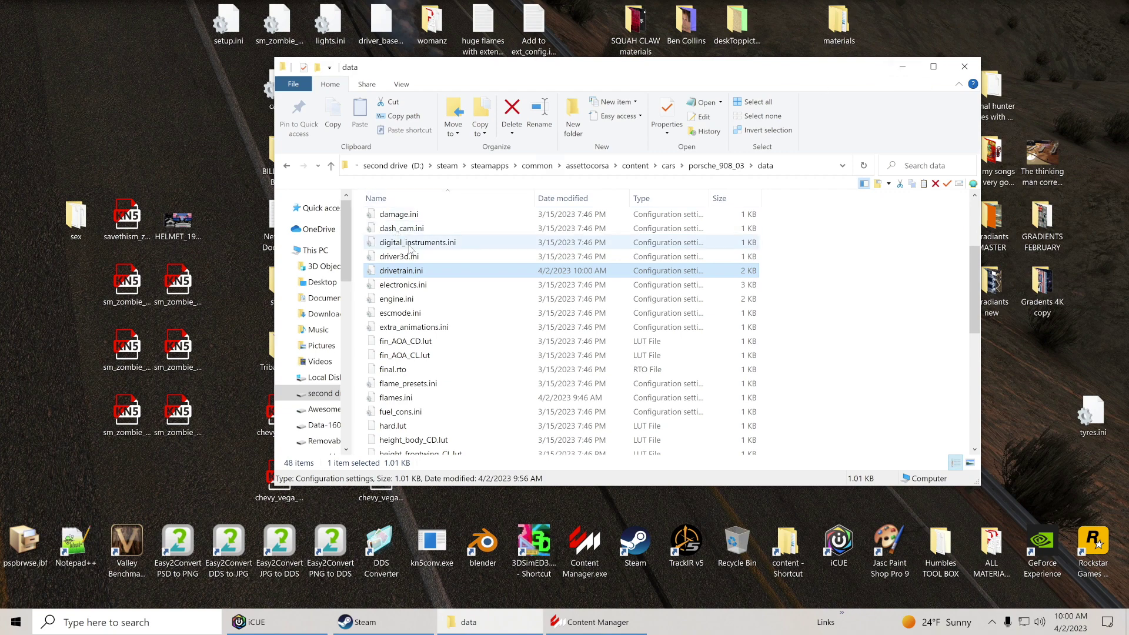
- Minimize the data folder, switch to Content Manager and choose the forward California Highway layout as the track
{"action": "left_click", "coordinate": [903, 67]}
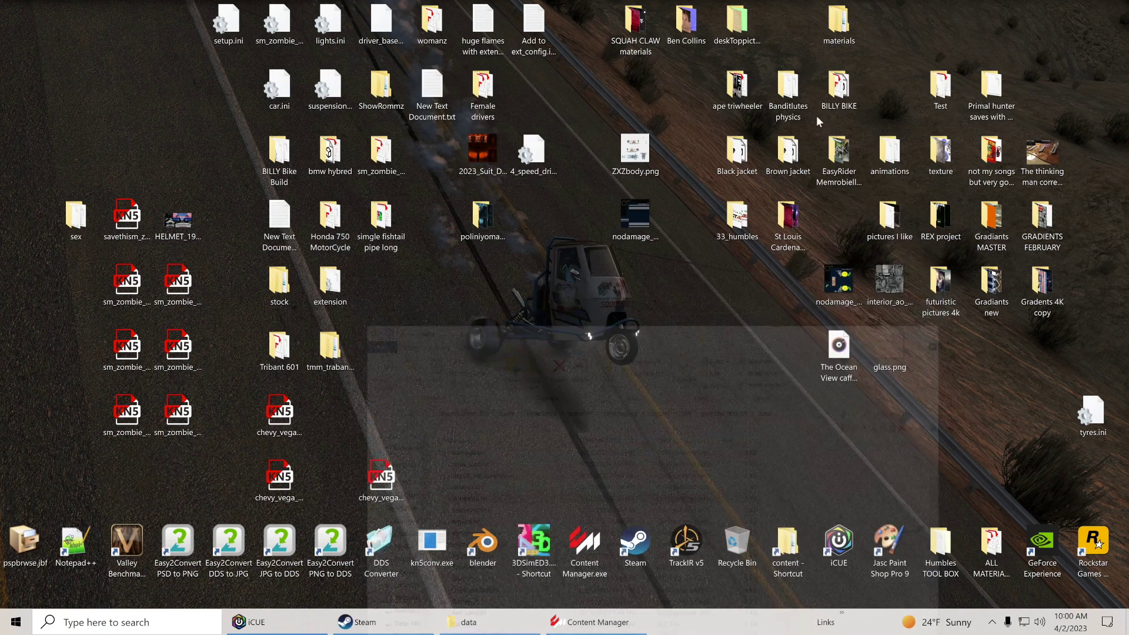
{"action": "left_click", "coordinate": [591, 622]}
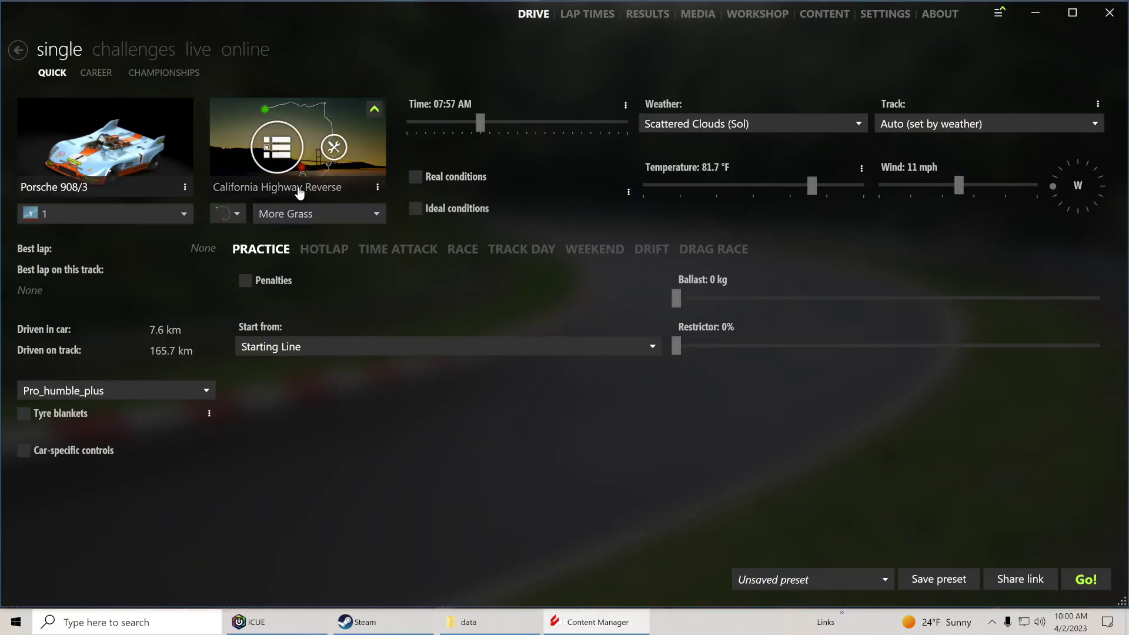
{"action": "left_click", "coordinate": [276, 151]}
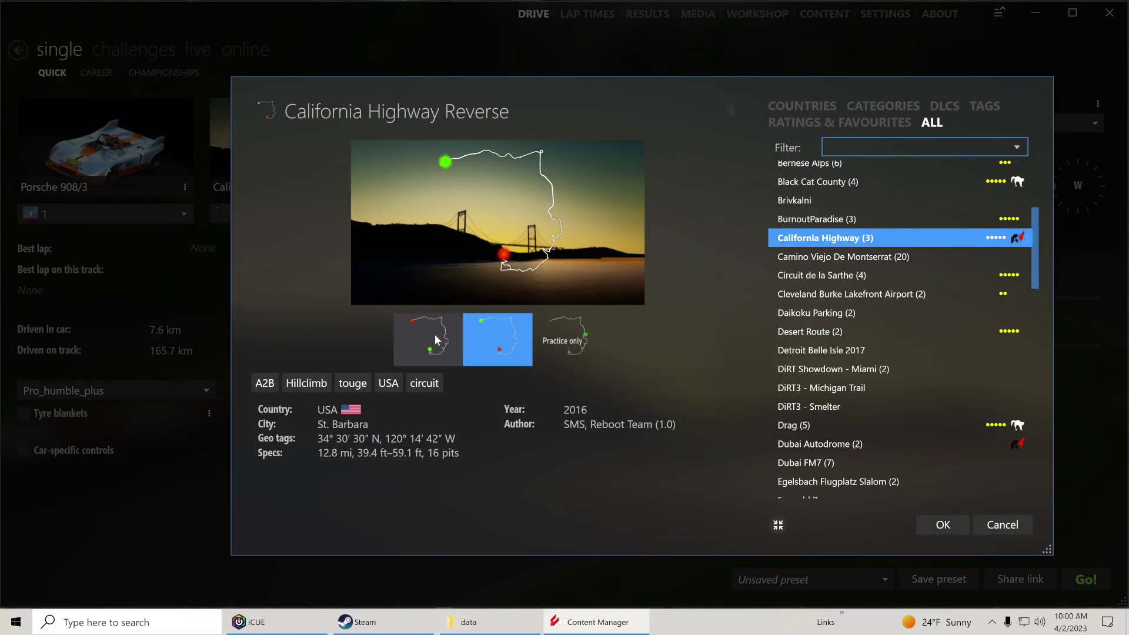
{"action": "left_click", "coordinate": [455, 348]}
{"action": "left_click", "coordinate": [945, 526]}
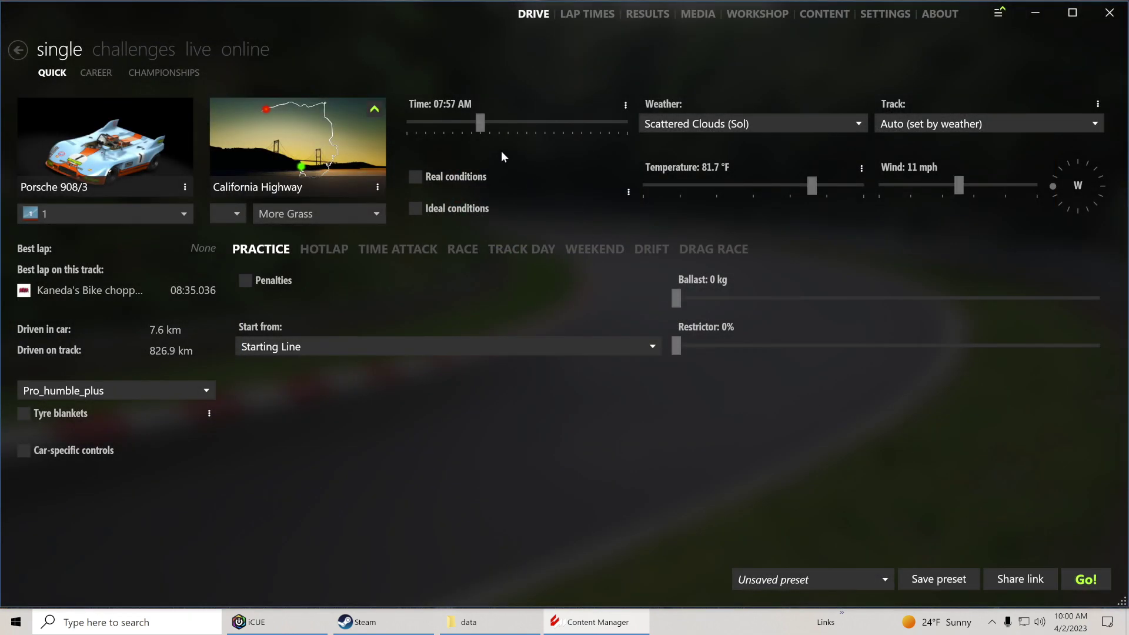
- Set the time of day to about 04:18 and launch the practice session
{"action": "left_click_drag", "start_coordinate": [480, 126], "coordinate": [447, 127]}
{"action": "left_click", "coordinate": [1086, 579]}
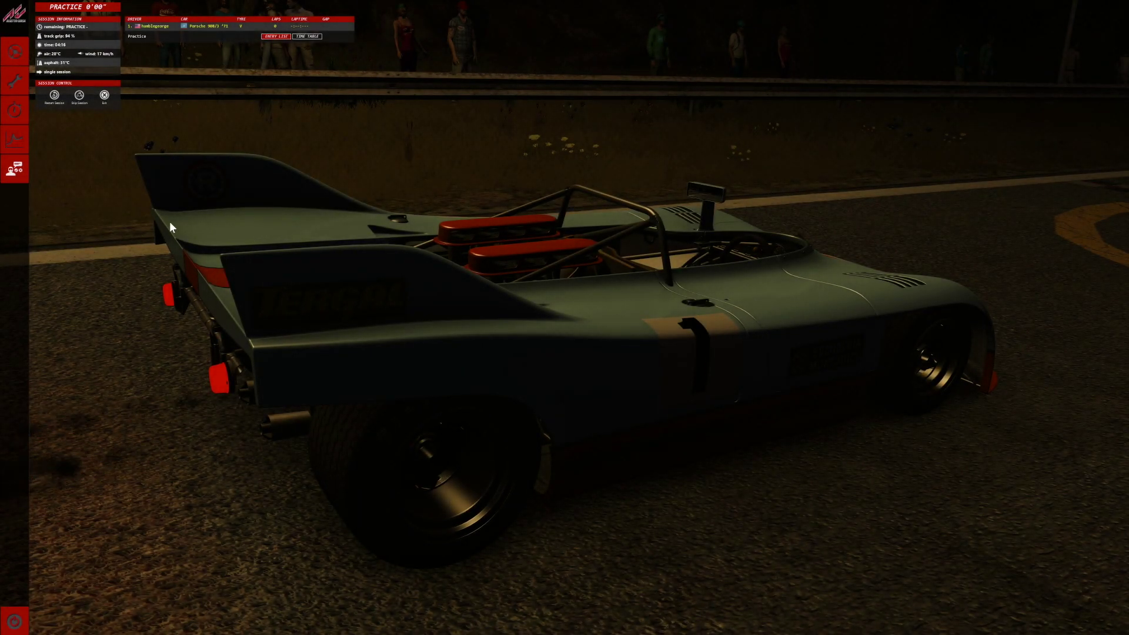
- Open the gears page of the in-game car setup and select gear set GEAR_SET4
{"action": "left_click", "coordinate": [17, 86]}
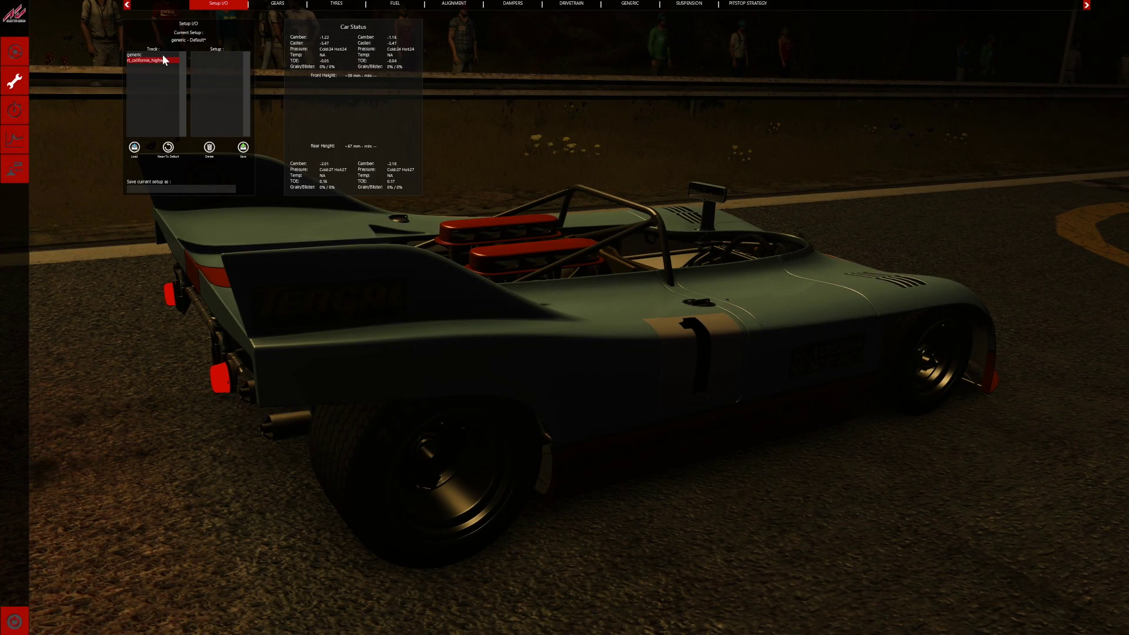
{"action": "left_click", "coordinate": [274, 4]}
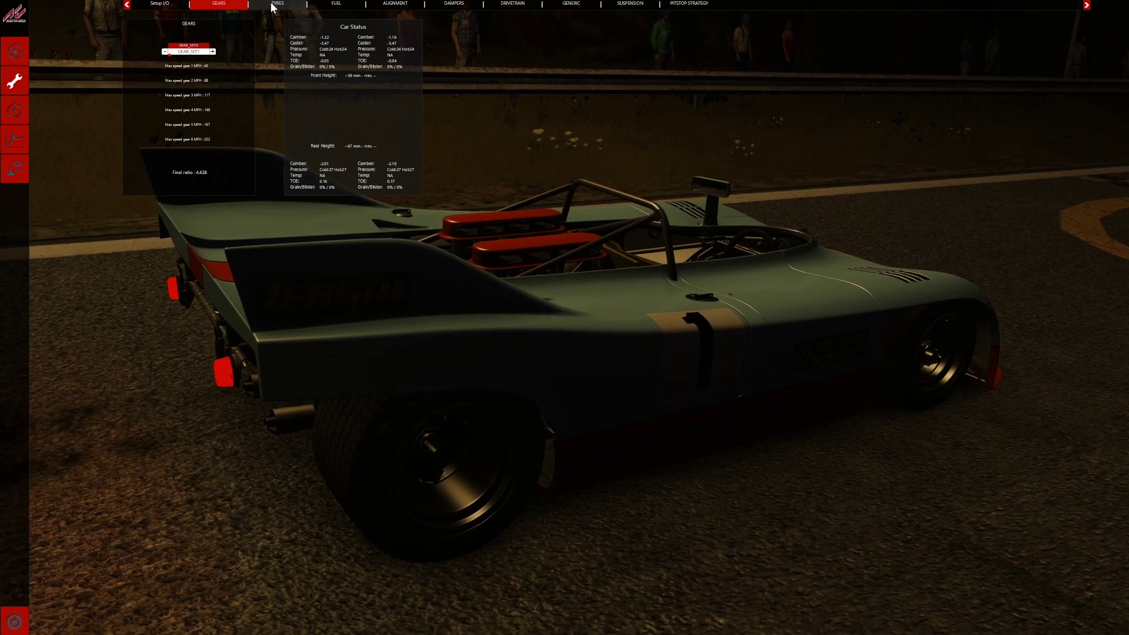
{"action": "left_click", "coordinate": [212, 52]}
{"action": "left_click", "coordinate": [213, 51]}
{"action": "left_click", "coordinate": [212, 51]}
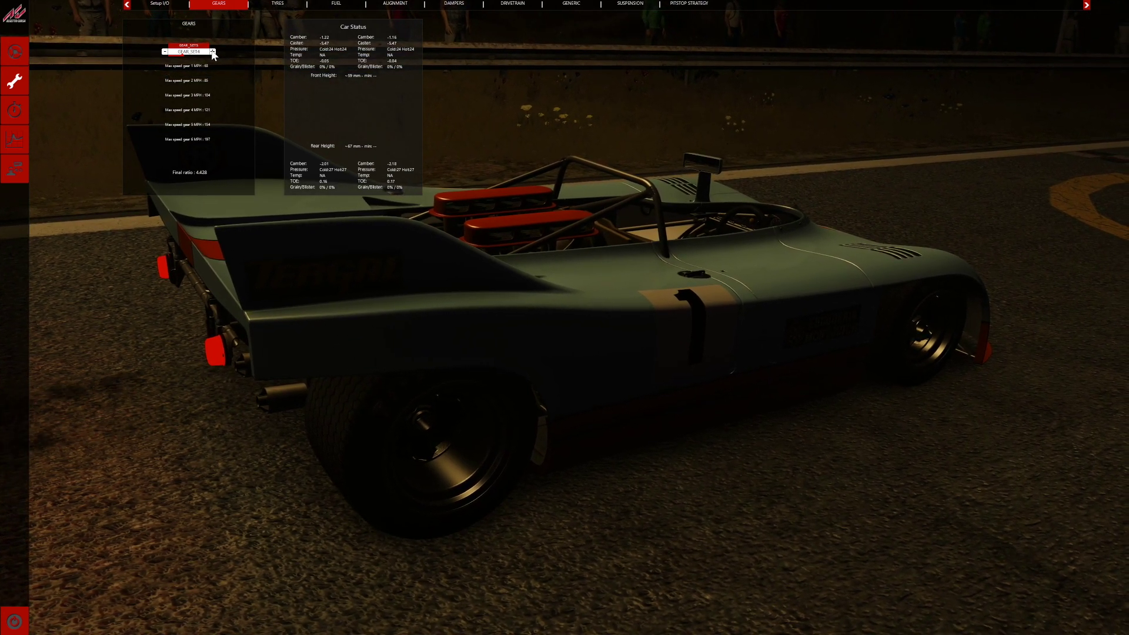
- Look through the tyres, fuel and alignment setup pages, and start driving the car
{"action": "left_click", "coordinate": [267, 5]}
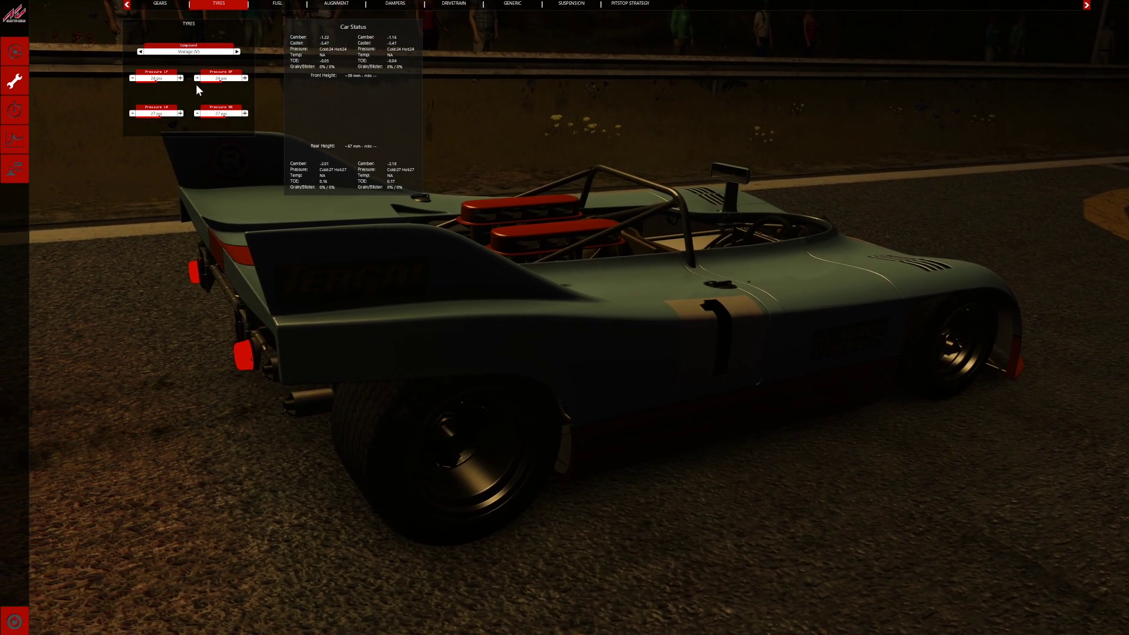
{"action": "left_click", "coordinate": [269, 4]}
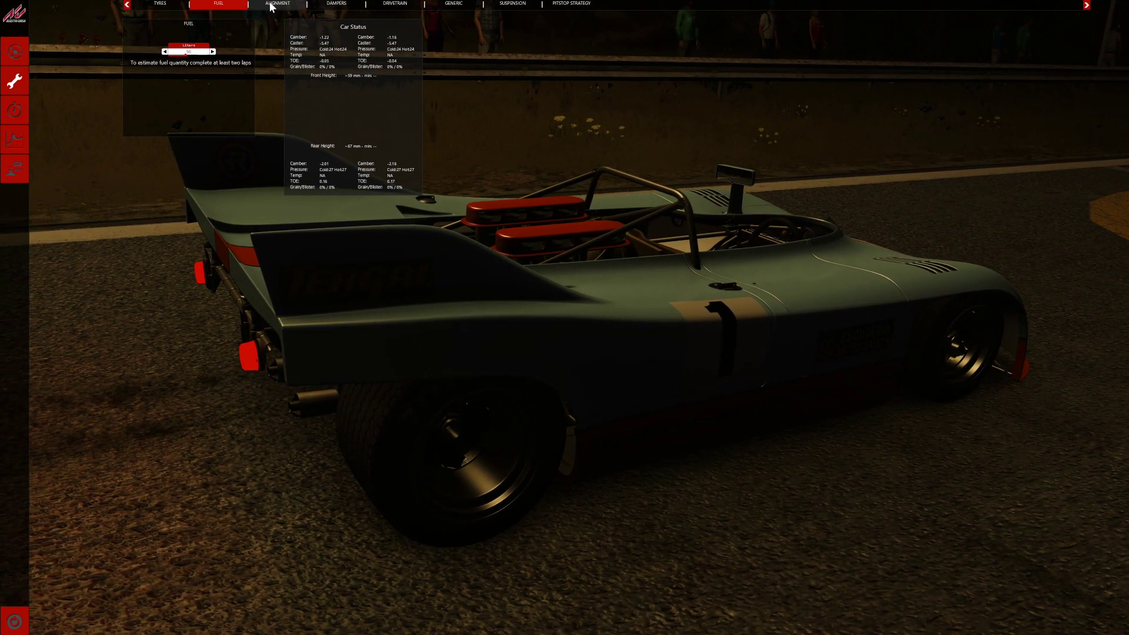
{"action": "left_click", "coordinate": [271, 4]}
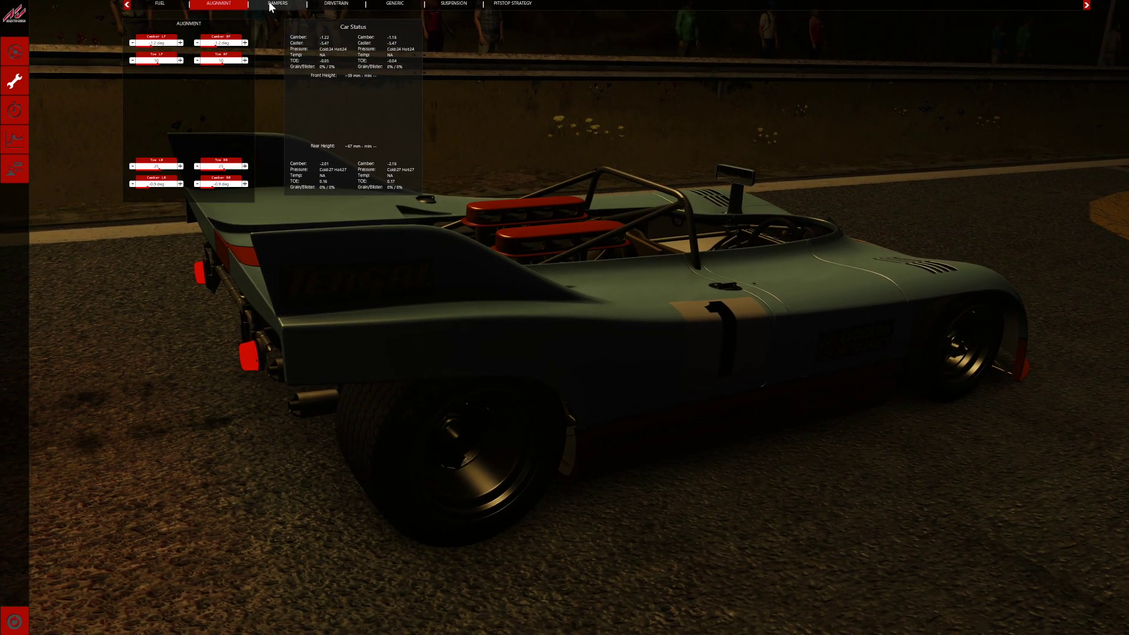
{"action": "left_click", "coordinate": [22, 53]}
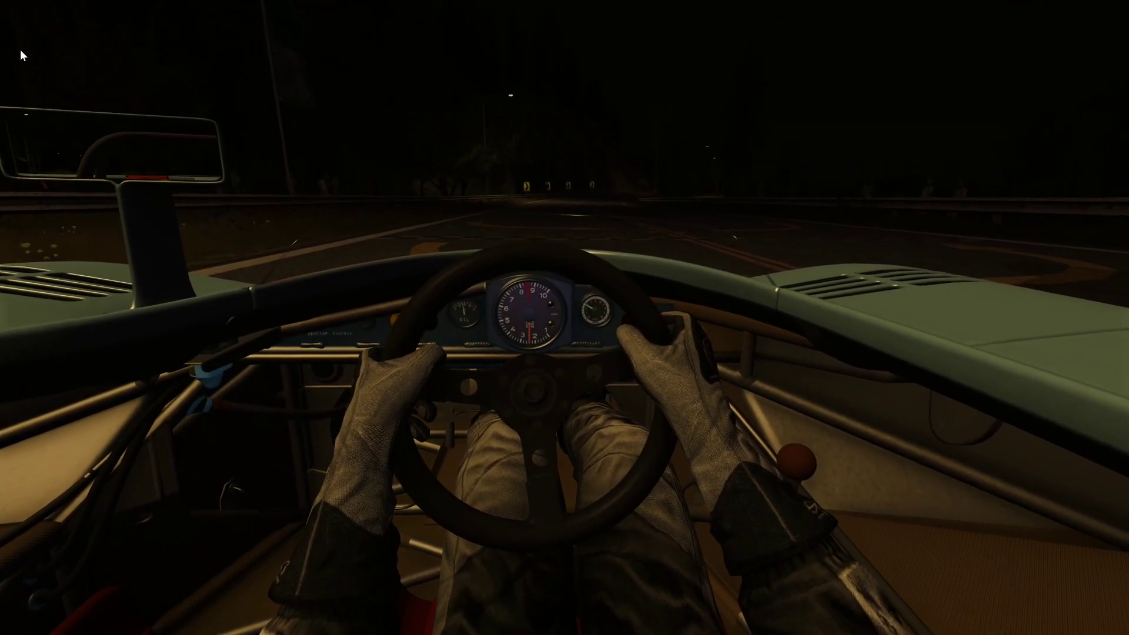
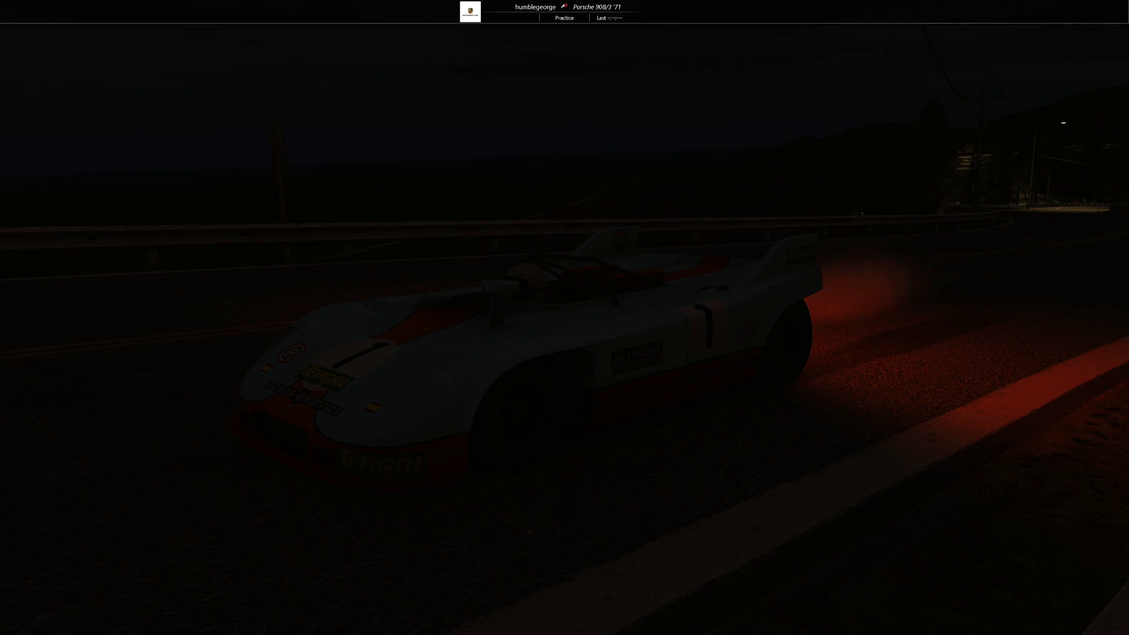
- Examine the stopped Porsche 908/3 in the external view from its sides, rear and front, including up close
{"action": "left_click_drag", "start_coordinate": [774, 252], "coordinate": [386, 252]}
{"action": "left_click_drag", "start_coordinate": [569, 253], "coordinate": [299, 222]}
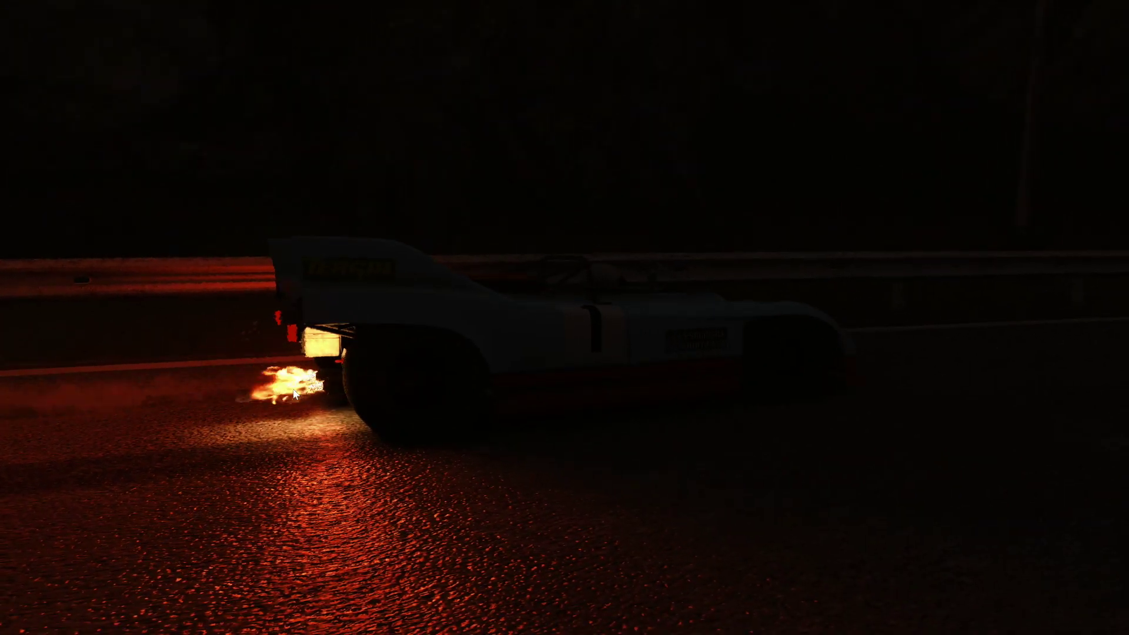
{"action": "left_click_drag", "start_coordinate": [465, 269], "coordinate": [948, 229]}
{"action": "left_click_drag", "start_coordinate": [598, 222], "coordinate": [937, 231]}
{"action": "left_click_drag", "start_coordinate": [641, 460], "coordinate": [732, 376]}
{"action": "scroll", "coordinate": [731, 379], "scroll_direction": "up", "scroll_amount": 5}
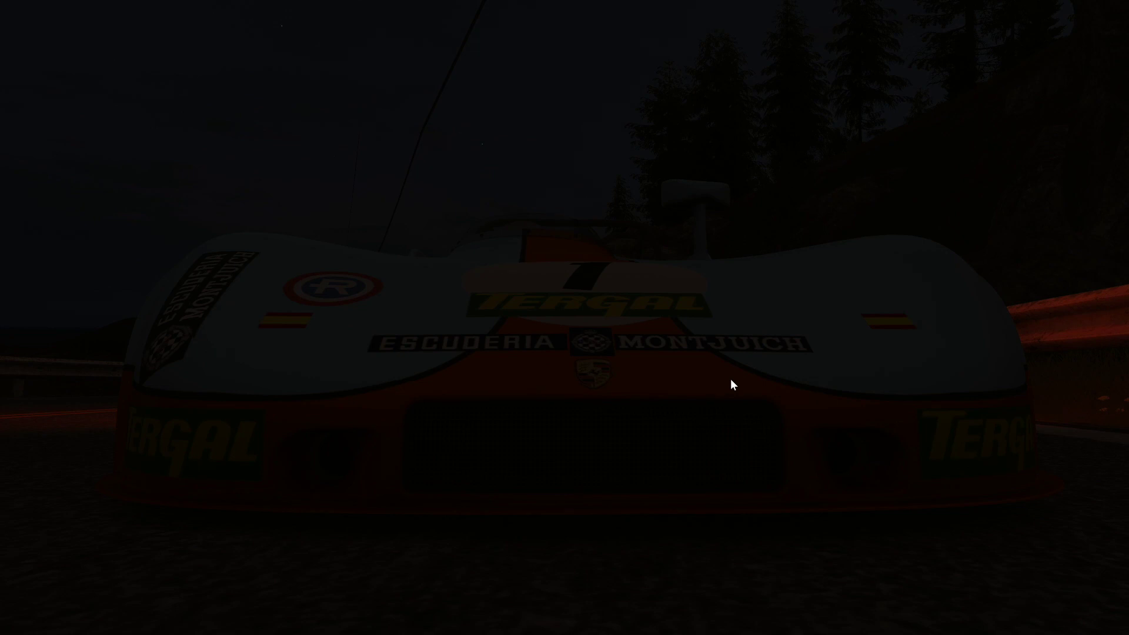
{"action": "scroll", "coordinate": [730, 380], "scroll_direction": "down", "scroll_amount": 3}
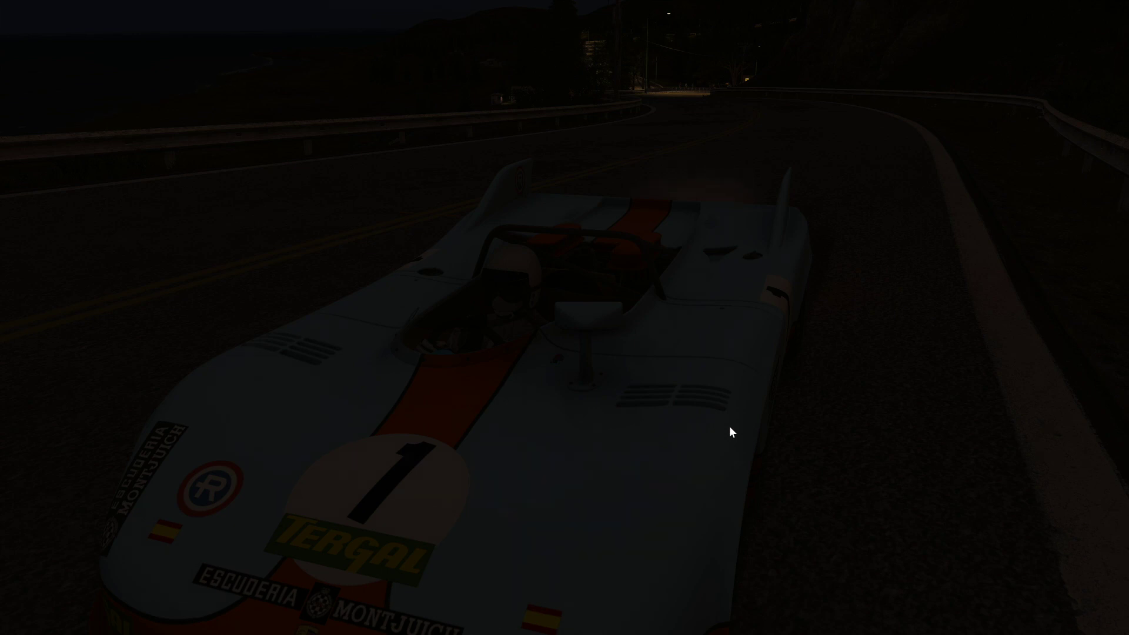
- Pause the session, open its replay and watch the Porsche 908/3 from all around with the external orbit camera
{"action": "key", "text": "Escape"}
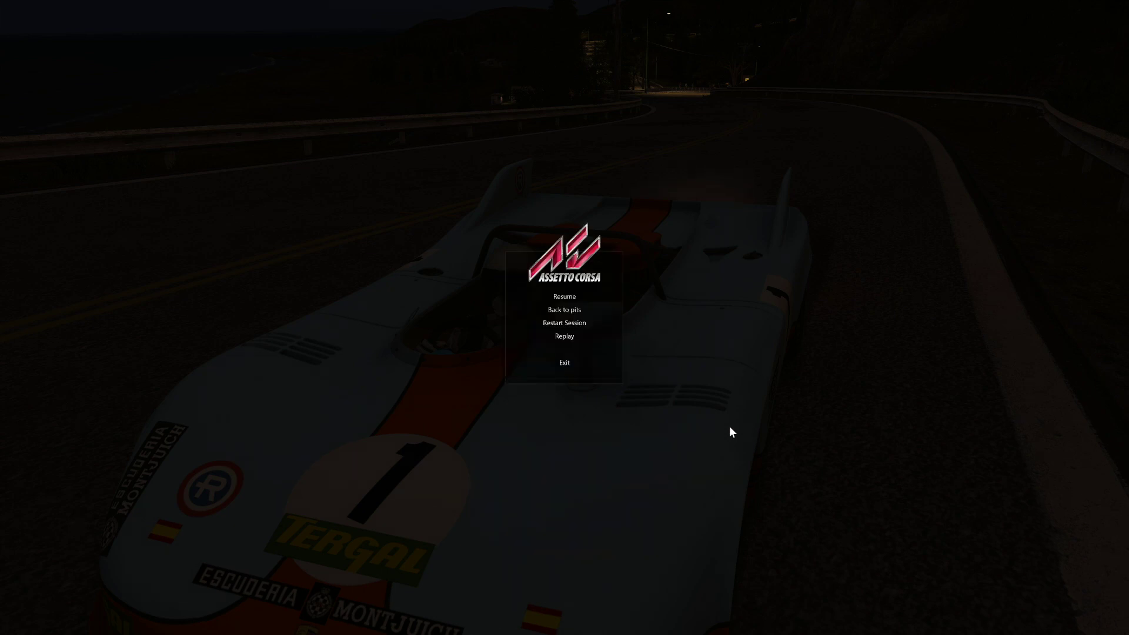
{"action": "left_click", "coordinate": [573, 337]}
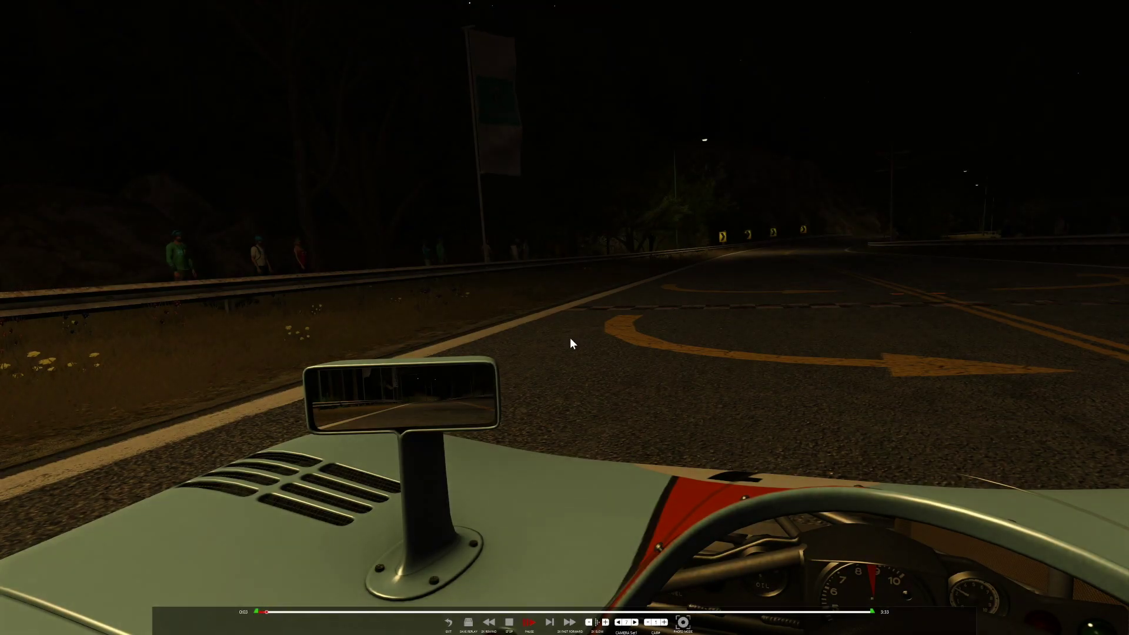
{"action": "key", "text": "F5"}
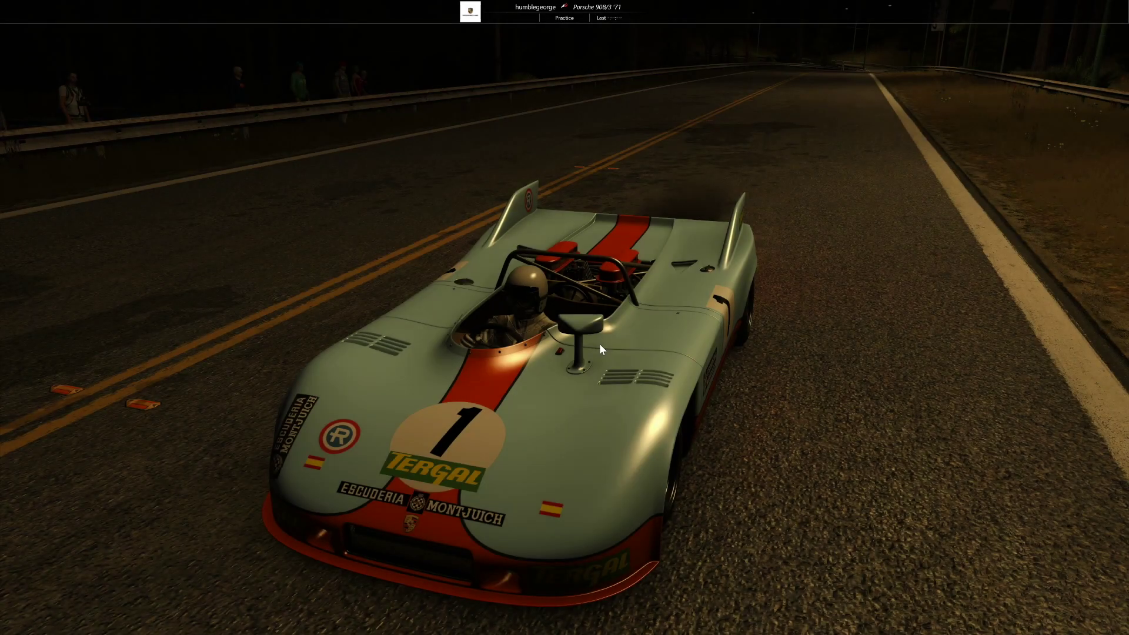
{"action": "left_click_drag", "start_coordinate": [596, 344], "coordinate": [937, 323]}
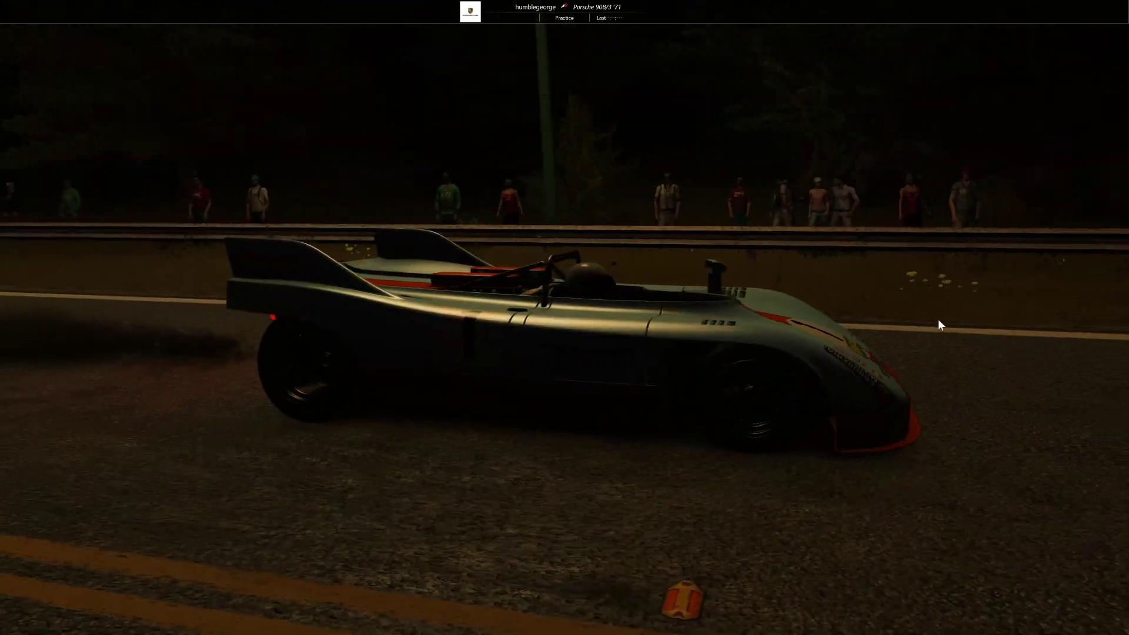
{"action": "left_click_drag", "start_coordinate": [649, 344], "coordinate": [896, 348]}
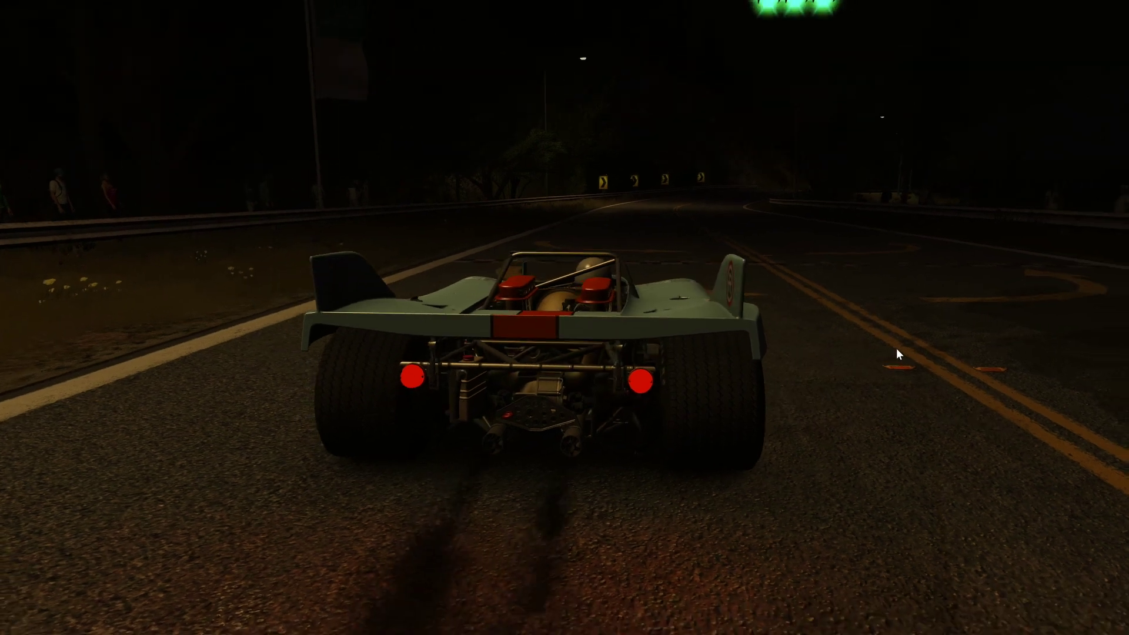
{"action": "left_click_drag", "start_coordinate": [850, 378], "coordinate": [930, 368]}
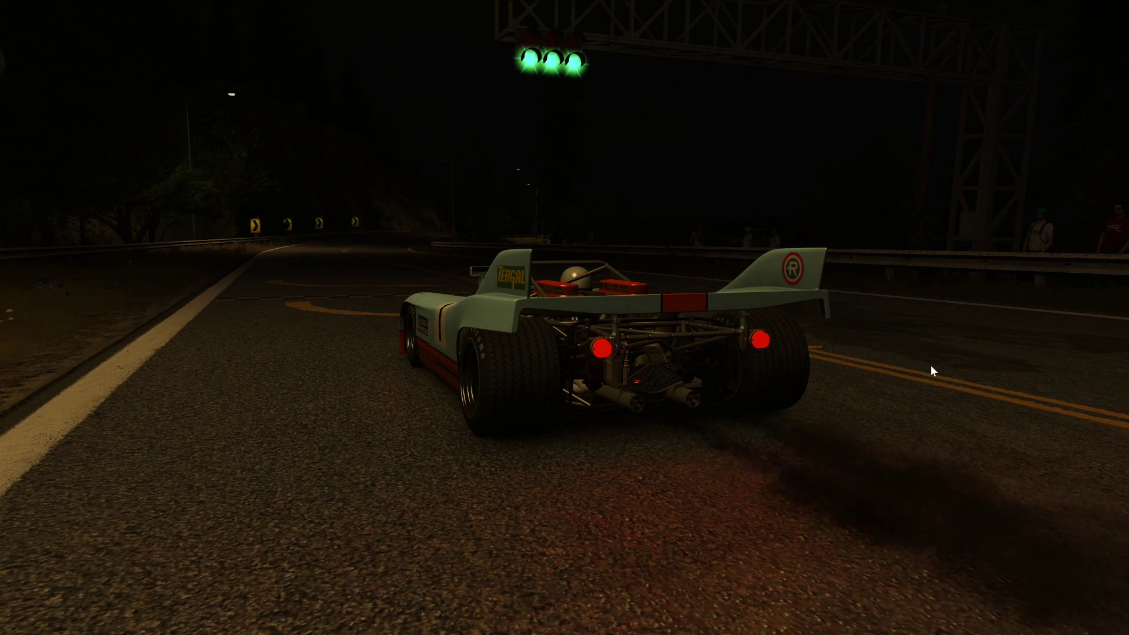
{"action": "left_click_drag", "start_coordinate": [930, 365], "coordinate": [1112, 302]}
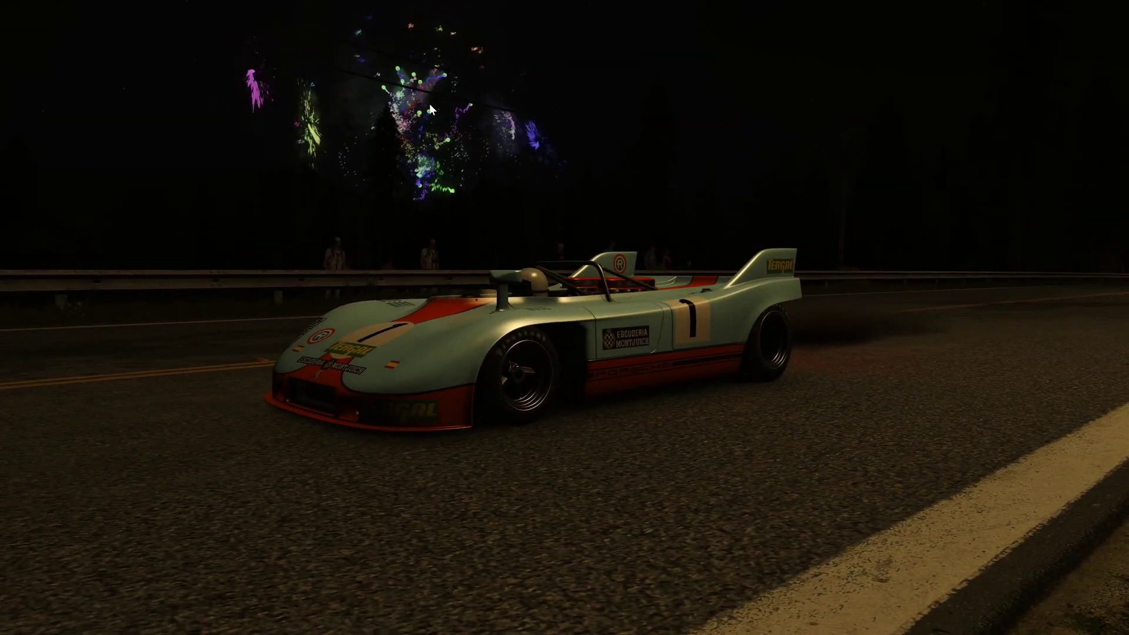
{"action": "left_click_drag", "start_coordinate": [502, 154], "coordinate": [460, 169]}
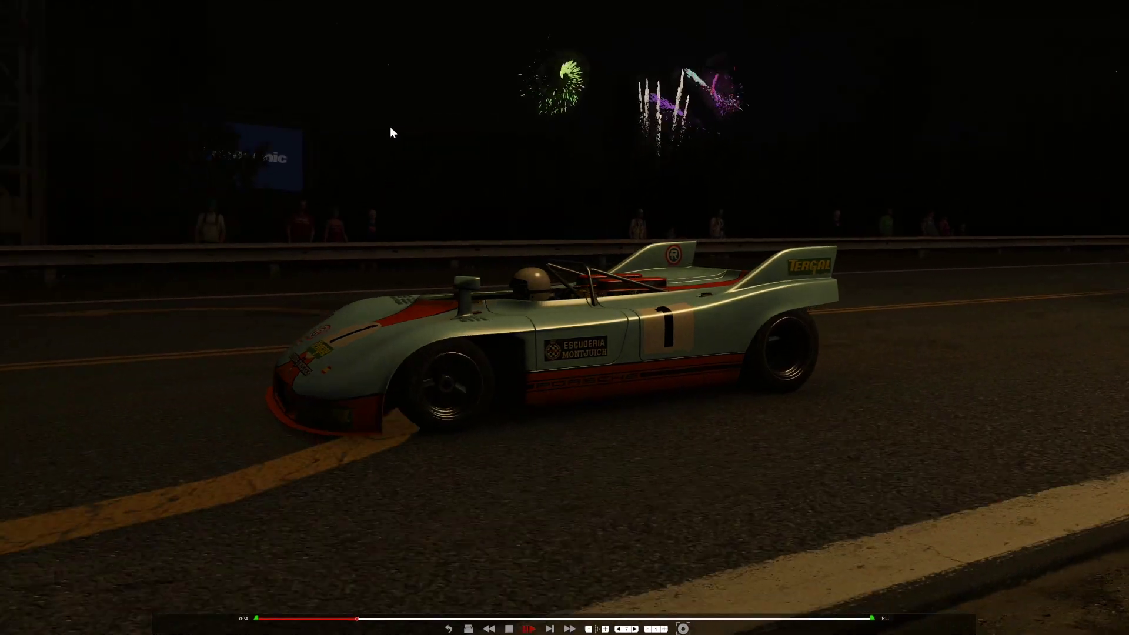
{"action": "left_click_drag", "start_coordinate": [411, 129], "coordinate": [81, 131]}
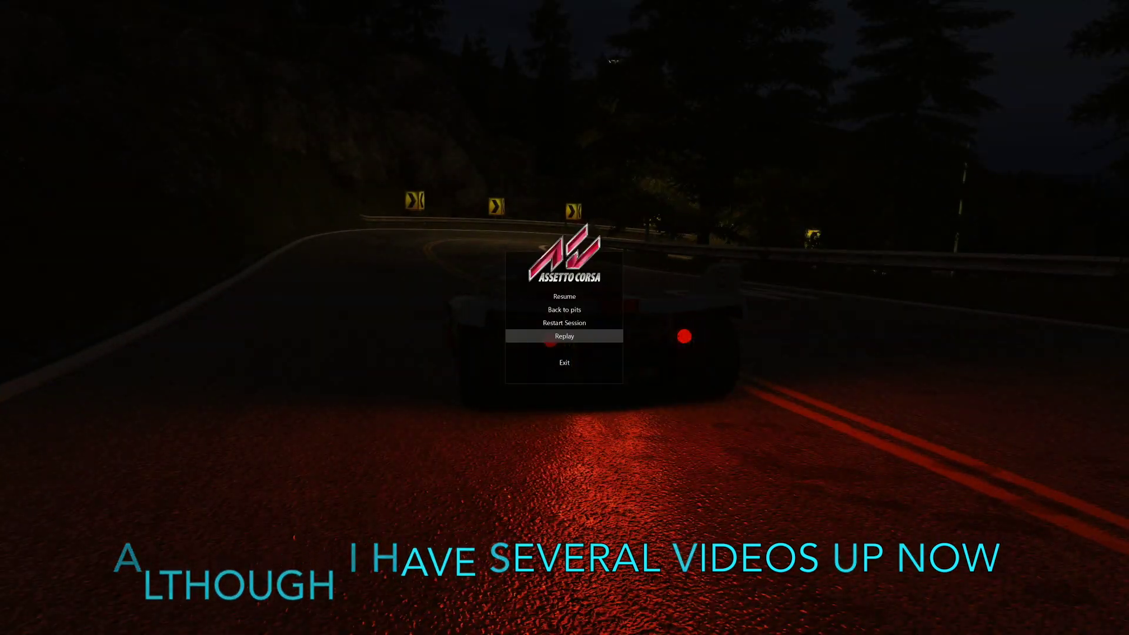
- Exit the practice session and close the race results summary in Content Manager
{"action": "left_click", "coordinate": [582, 362]}
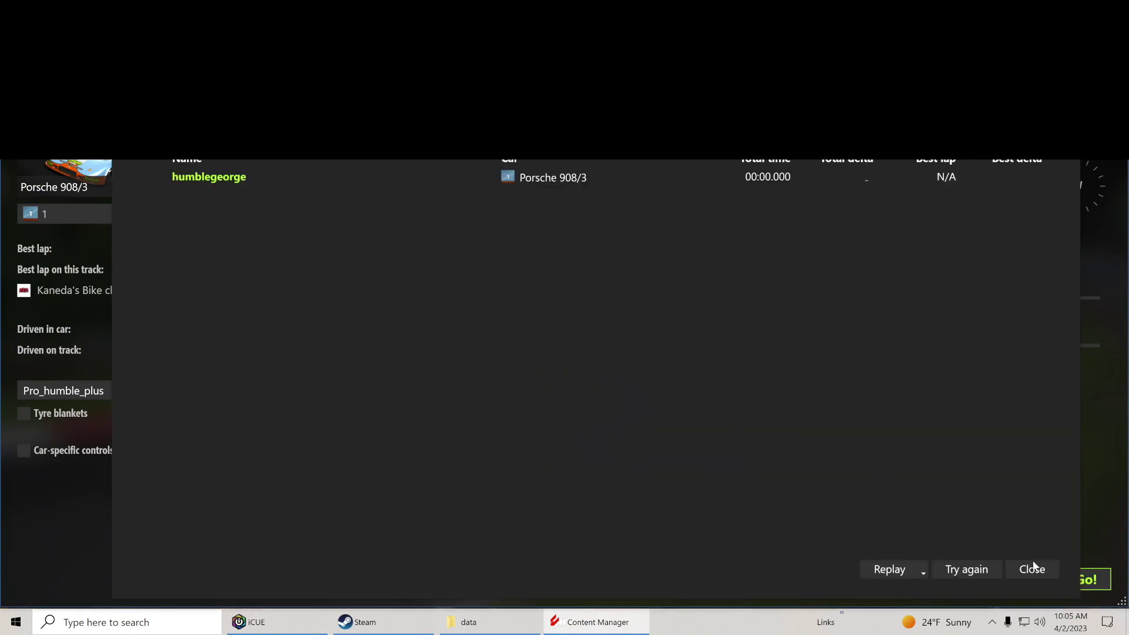
{"action": "left_click", "coordinate": [1036, 570]}
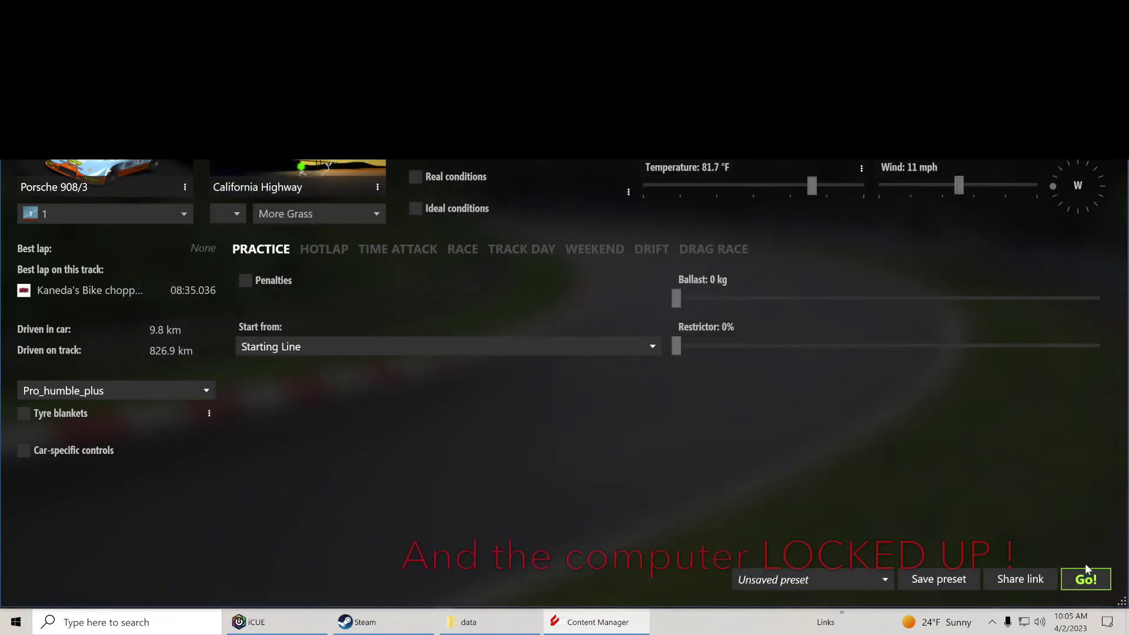